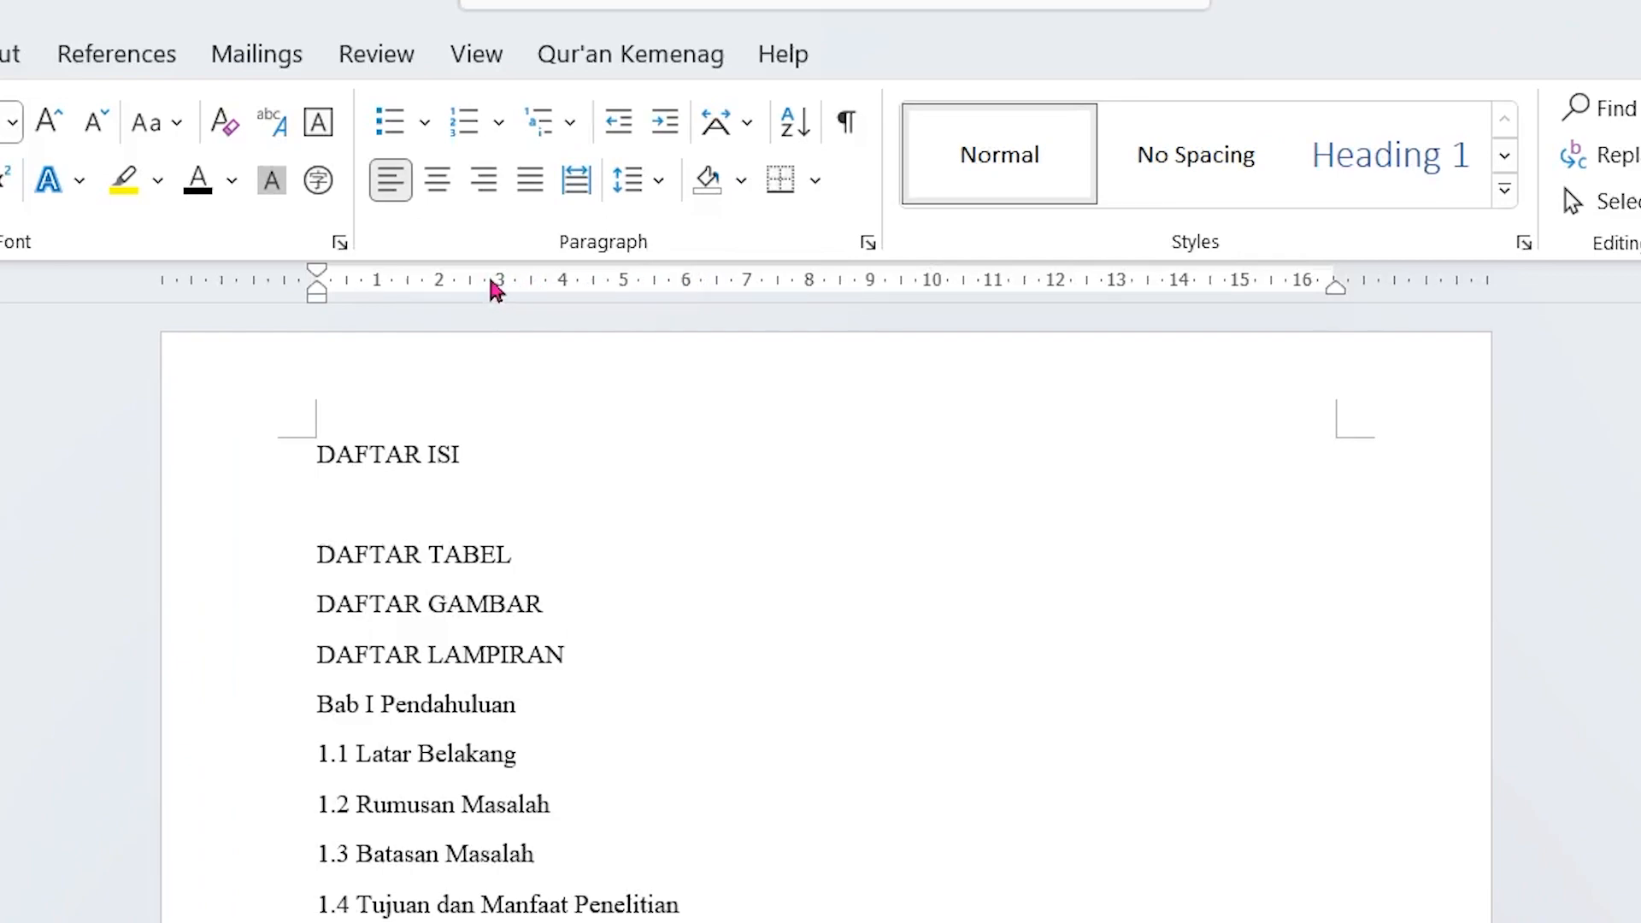
Hide the document ruler and show it again
left_click(477, 55)
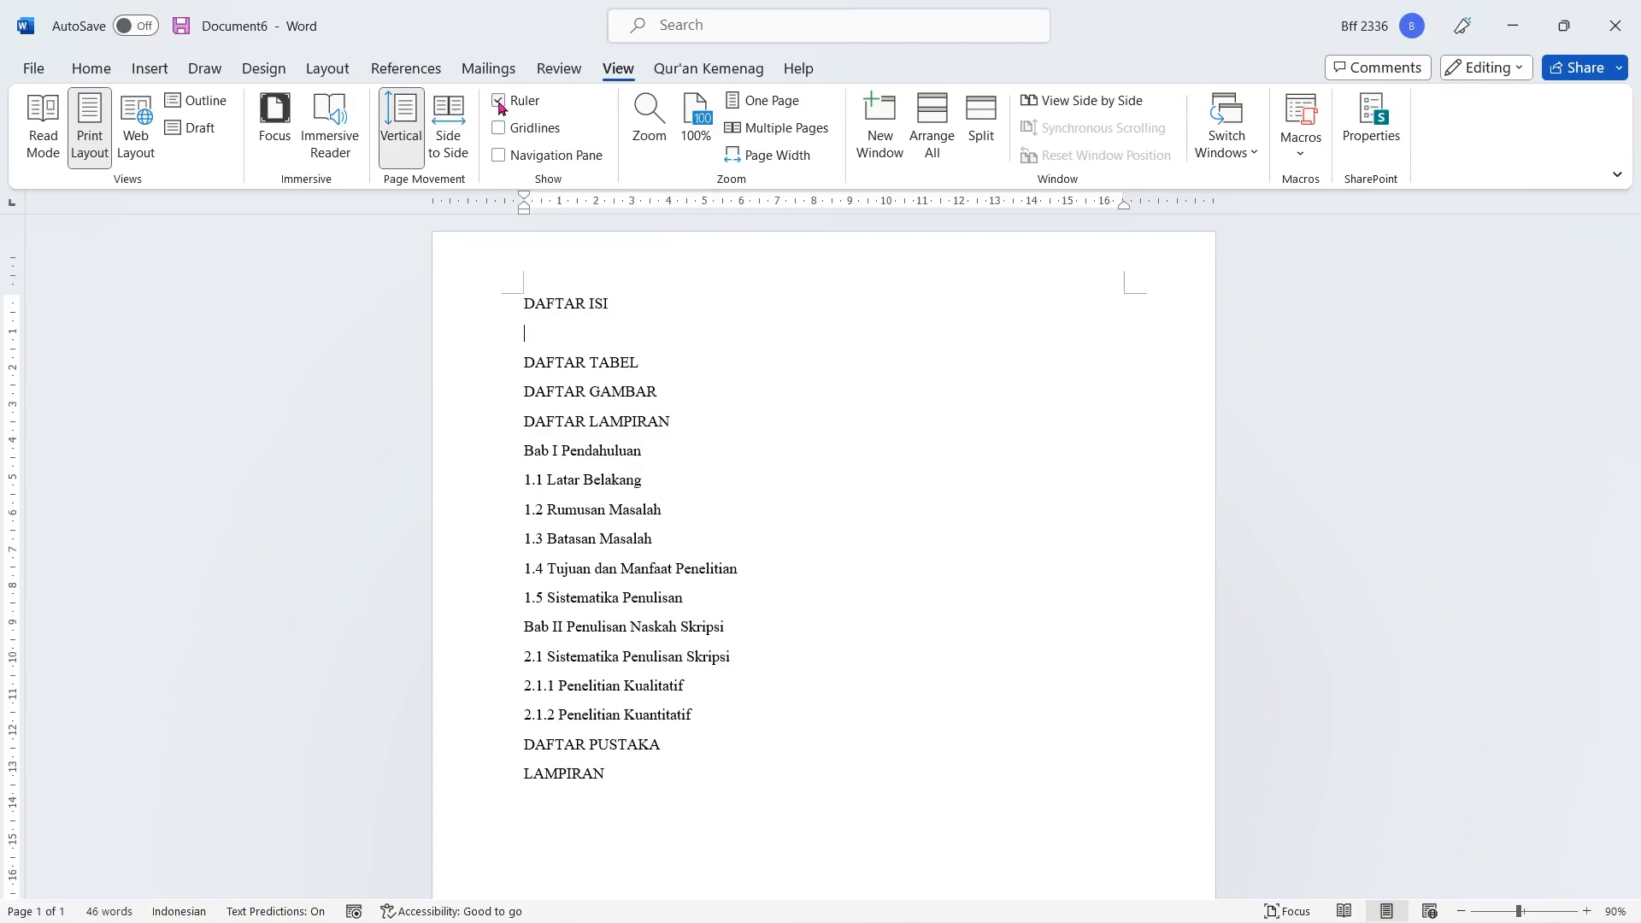
left_click(499, 102)
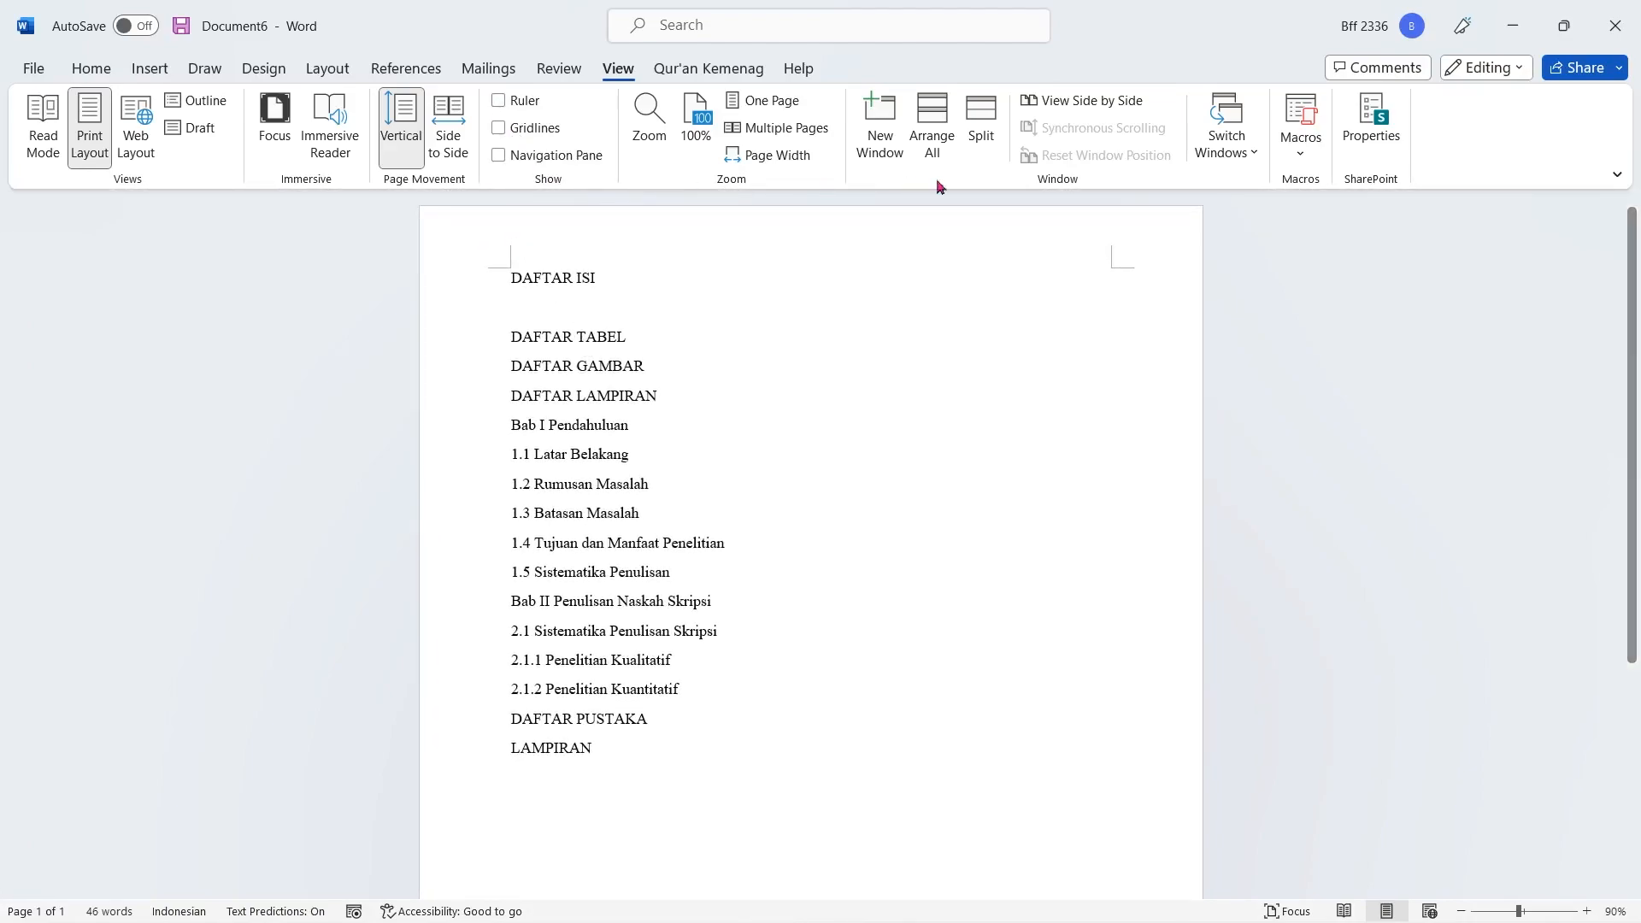
left_click(504, 103)
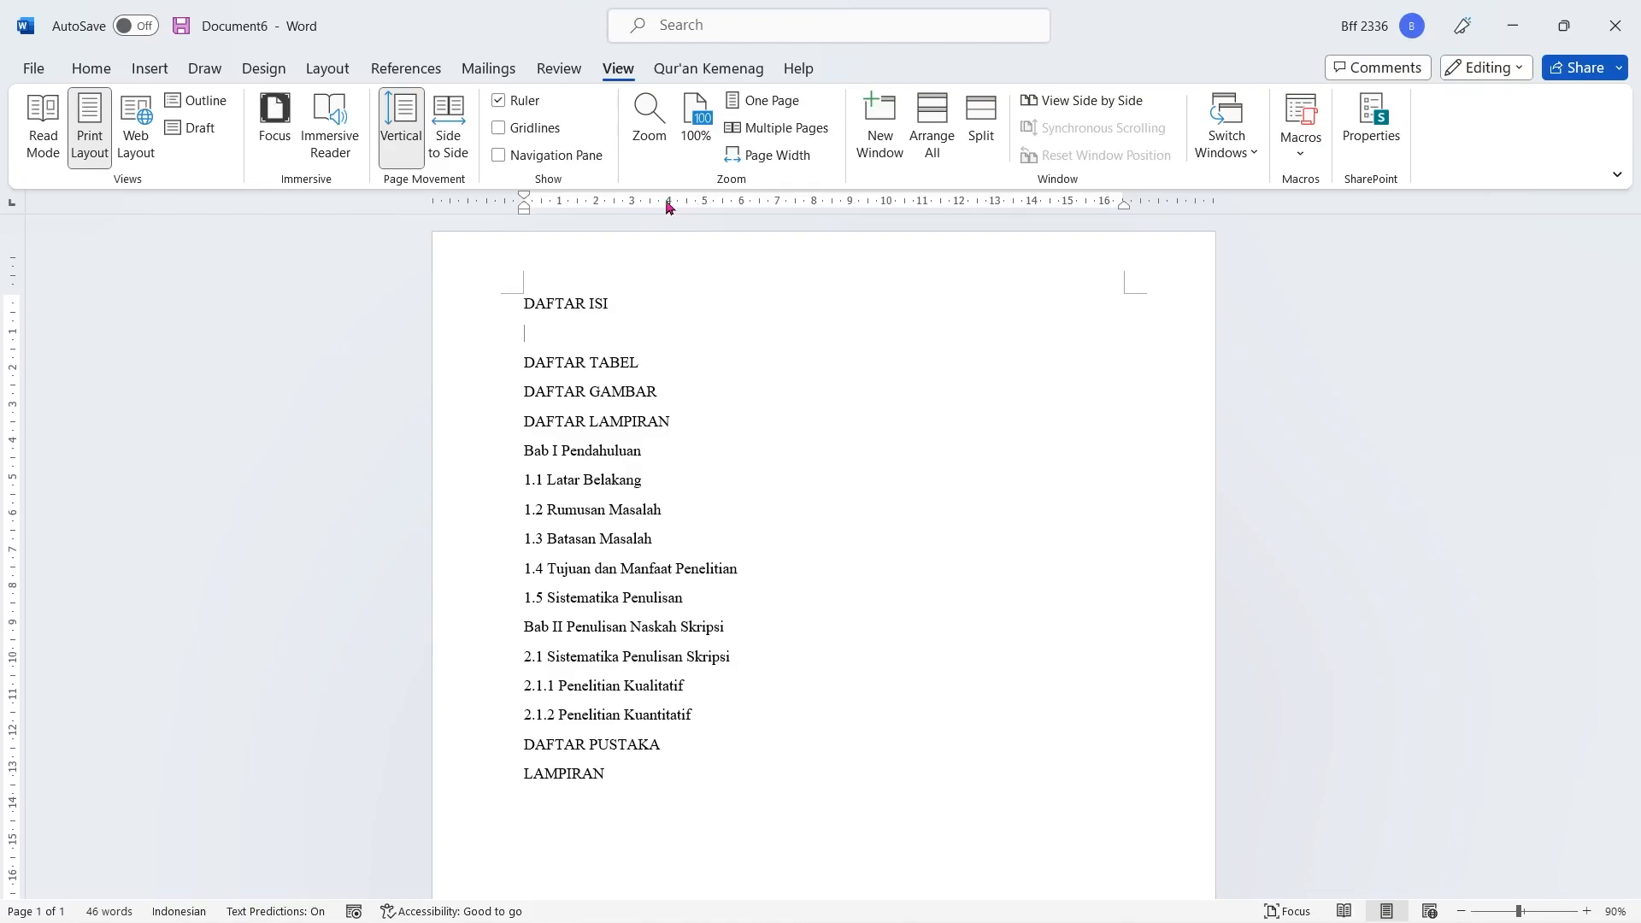
Set the measurement units to Centimeters in the advanced Word options and apply the settings
left_click(33, 68)
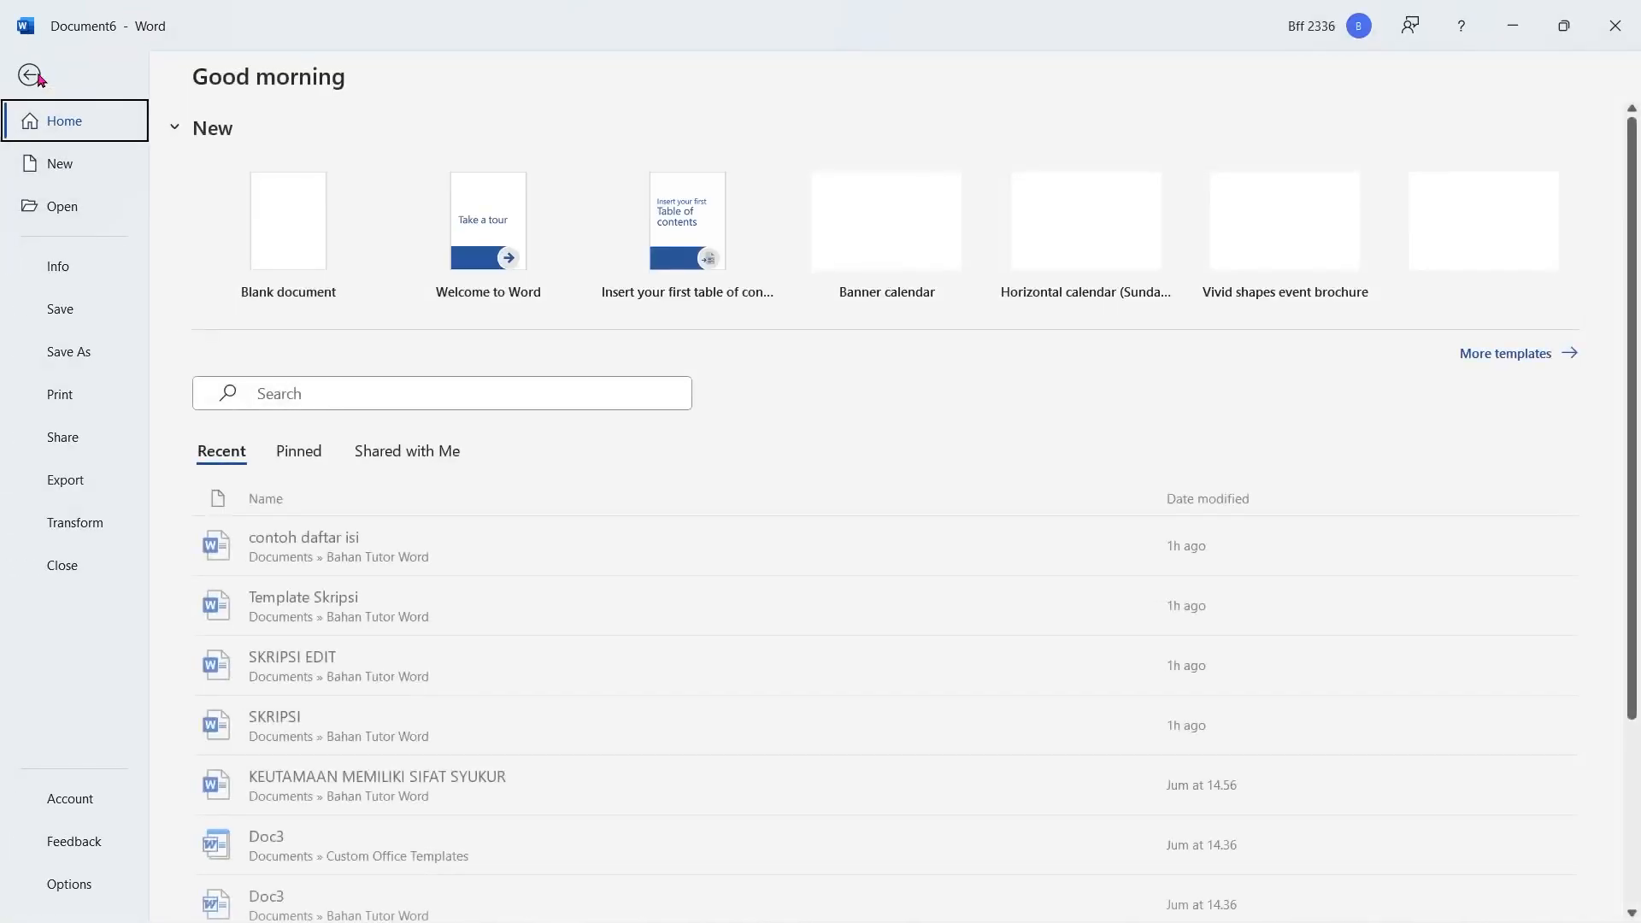
left_click(69, 889)
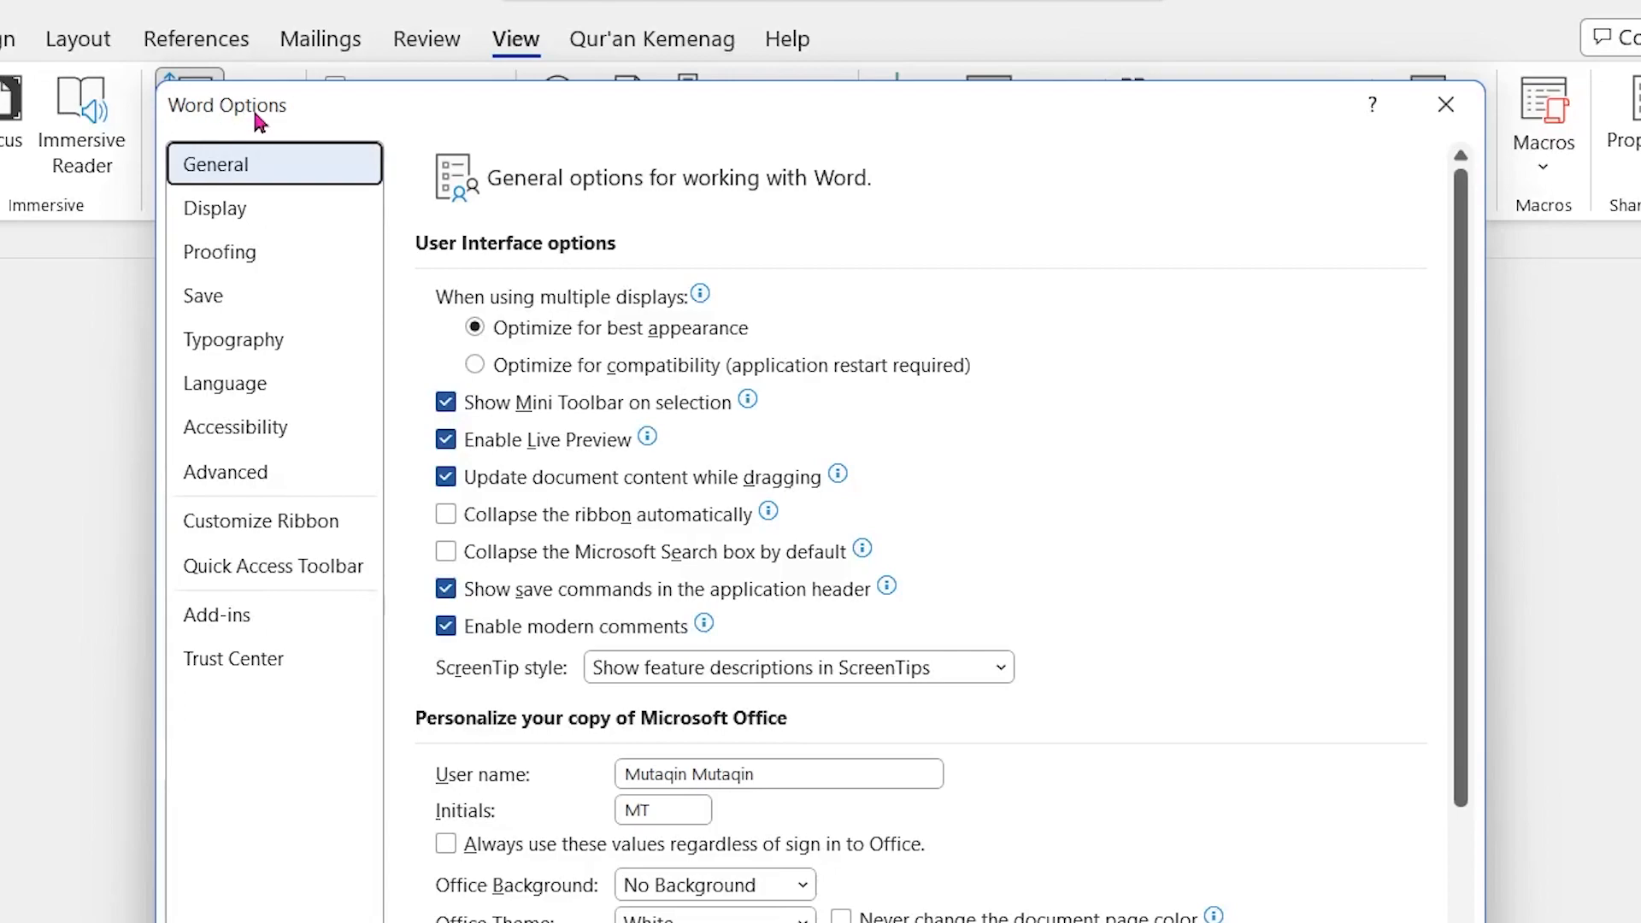
left_click(237, 475)
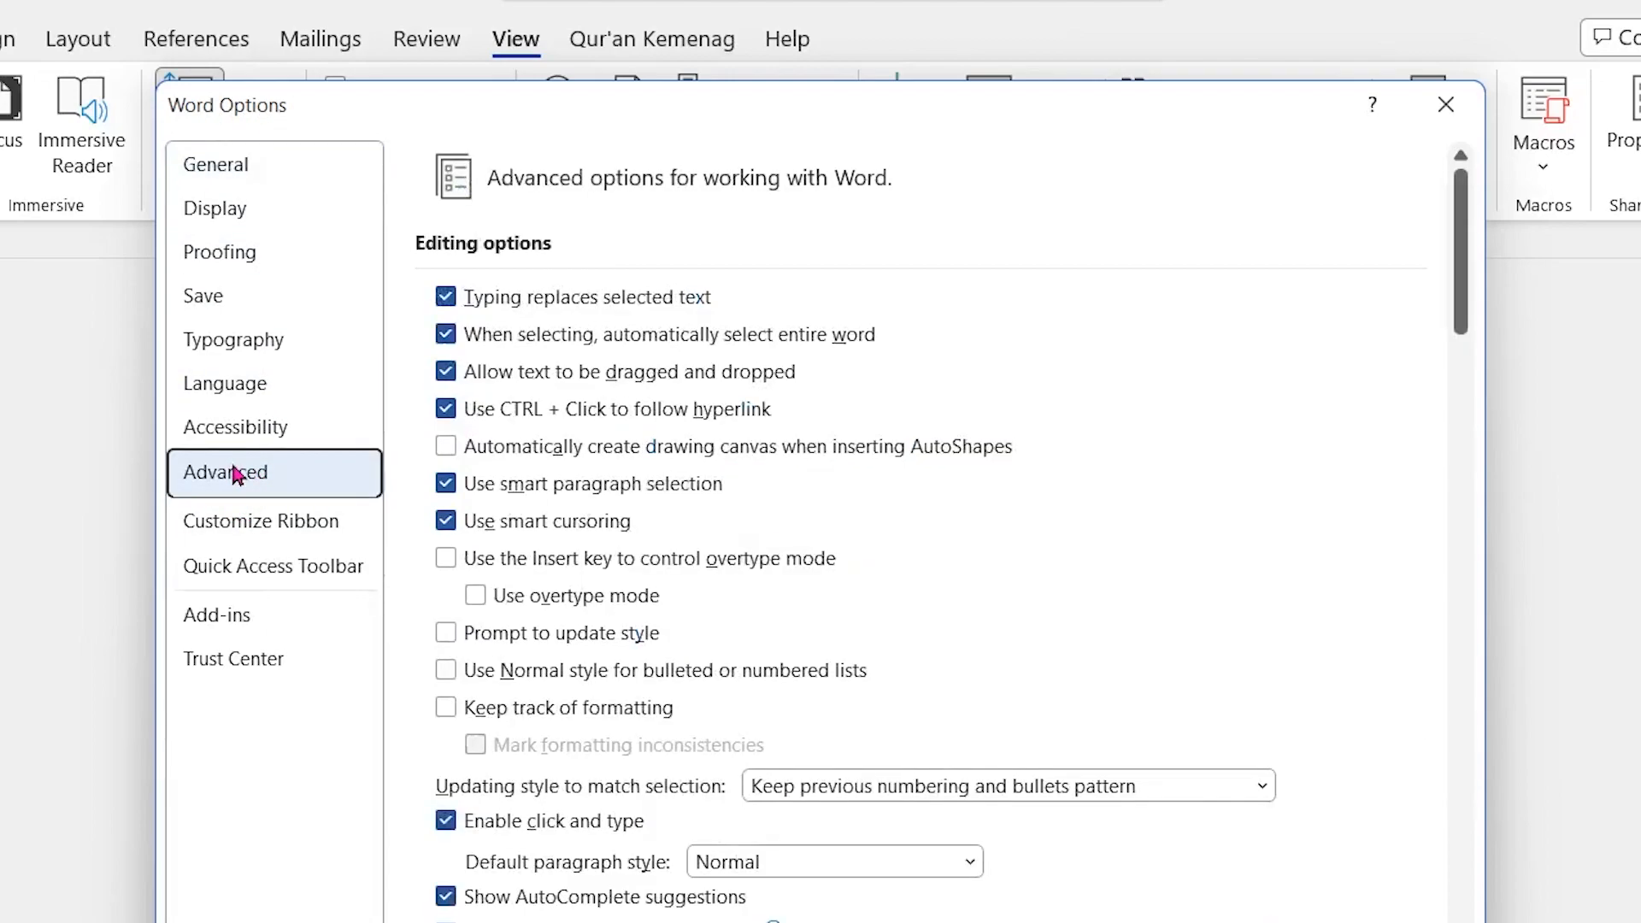
left_click_drag(1279, 245, 1279, 539)
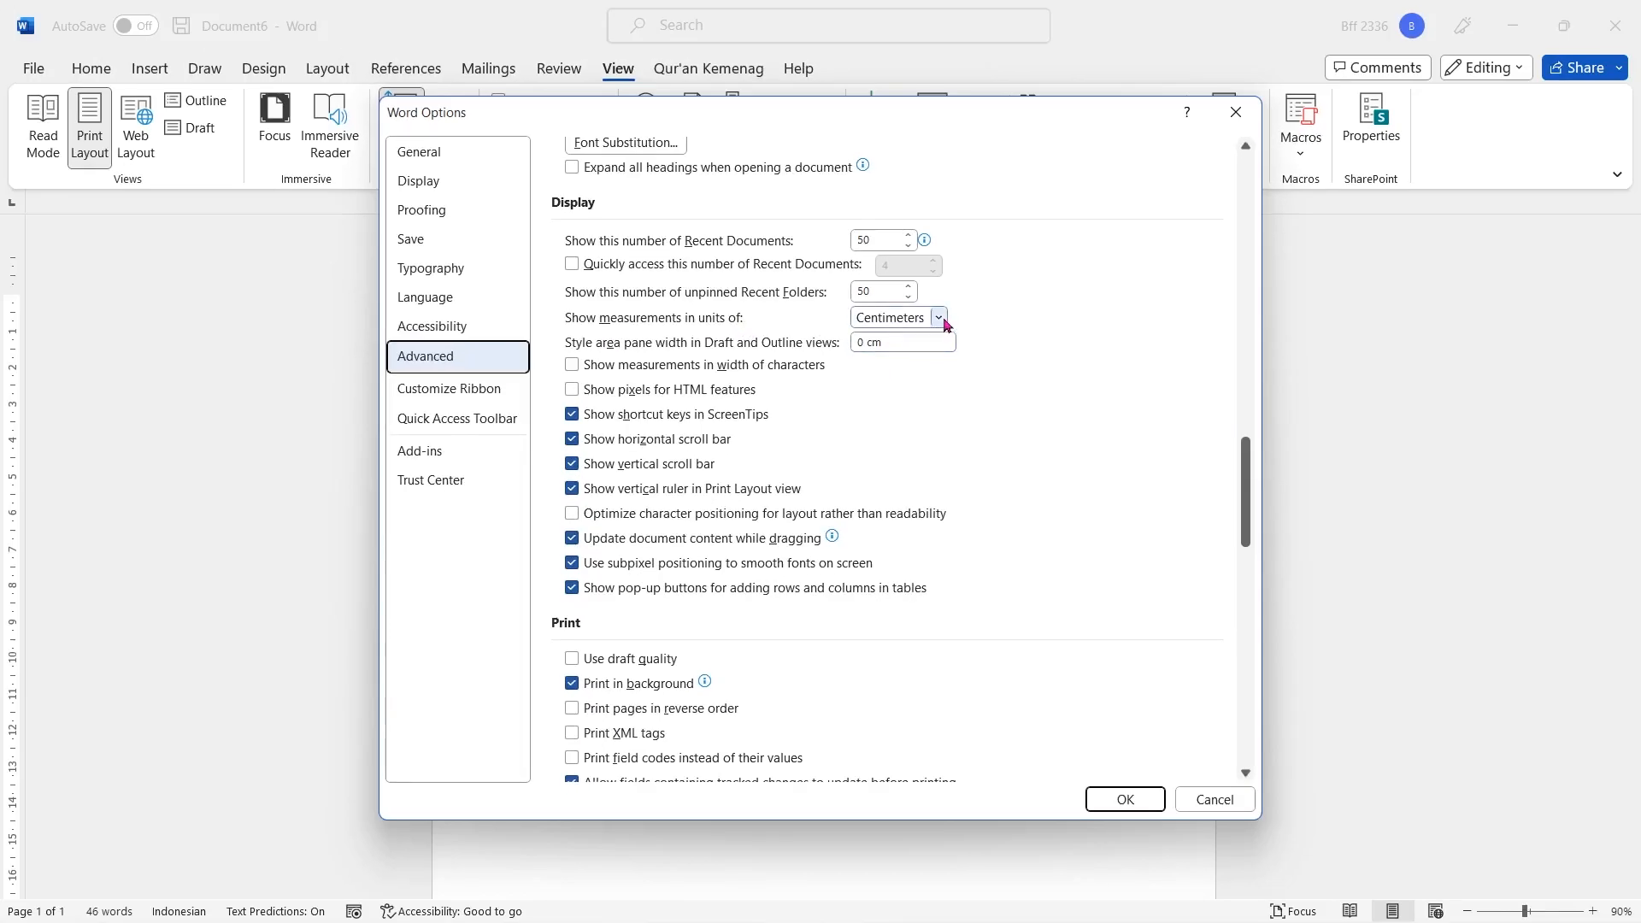
left_click(1017, 320)
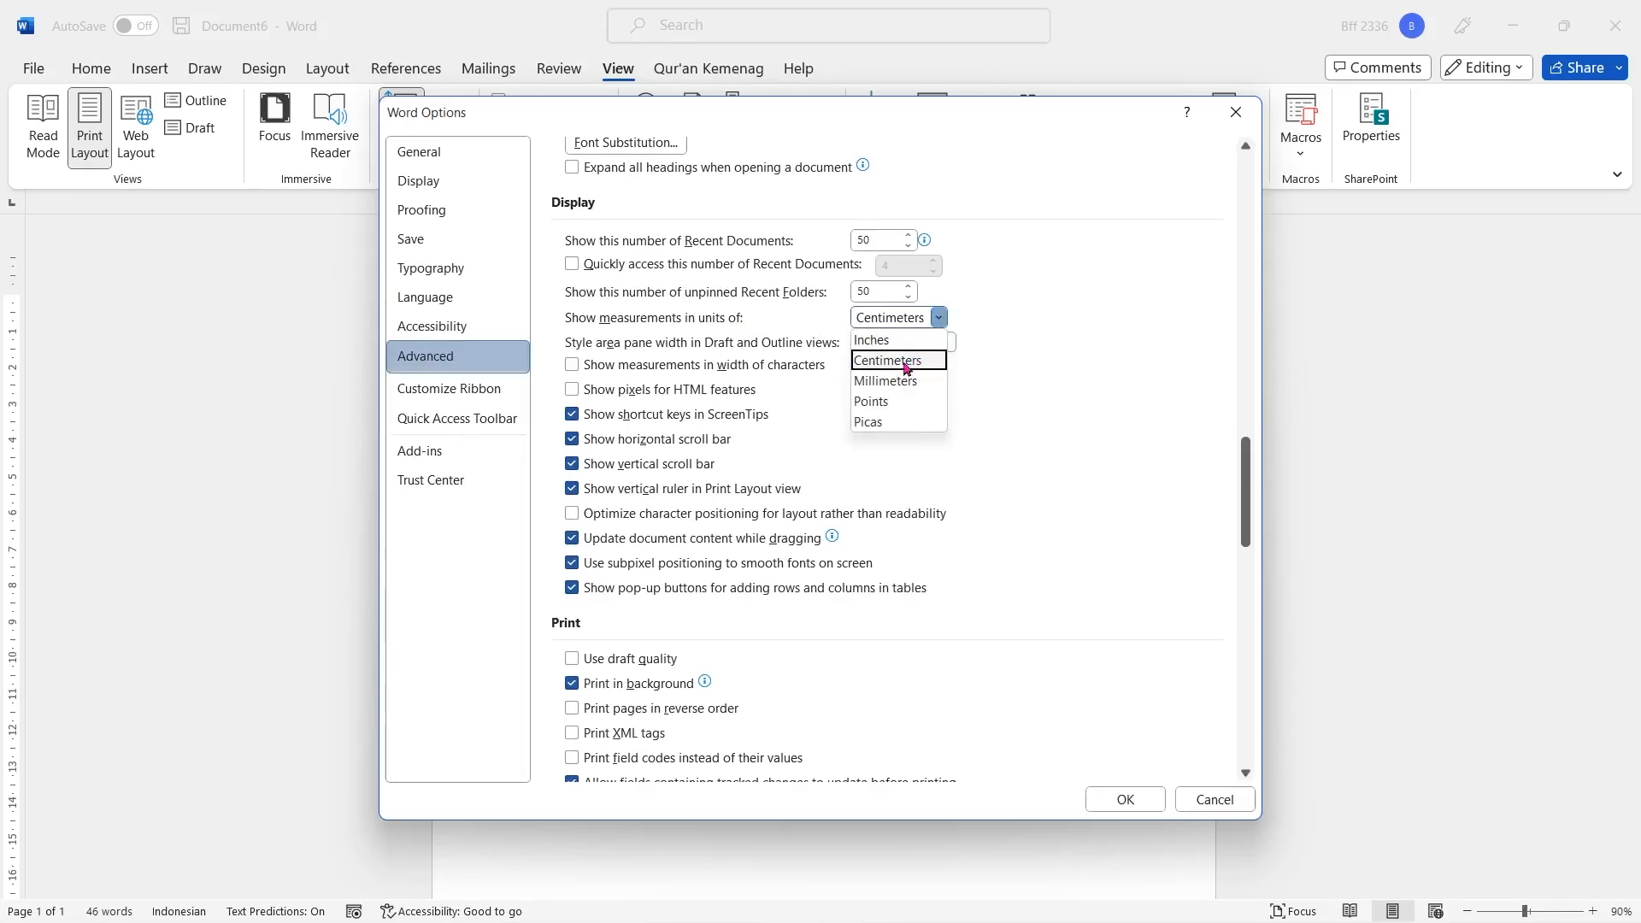
left_click(875, 362)
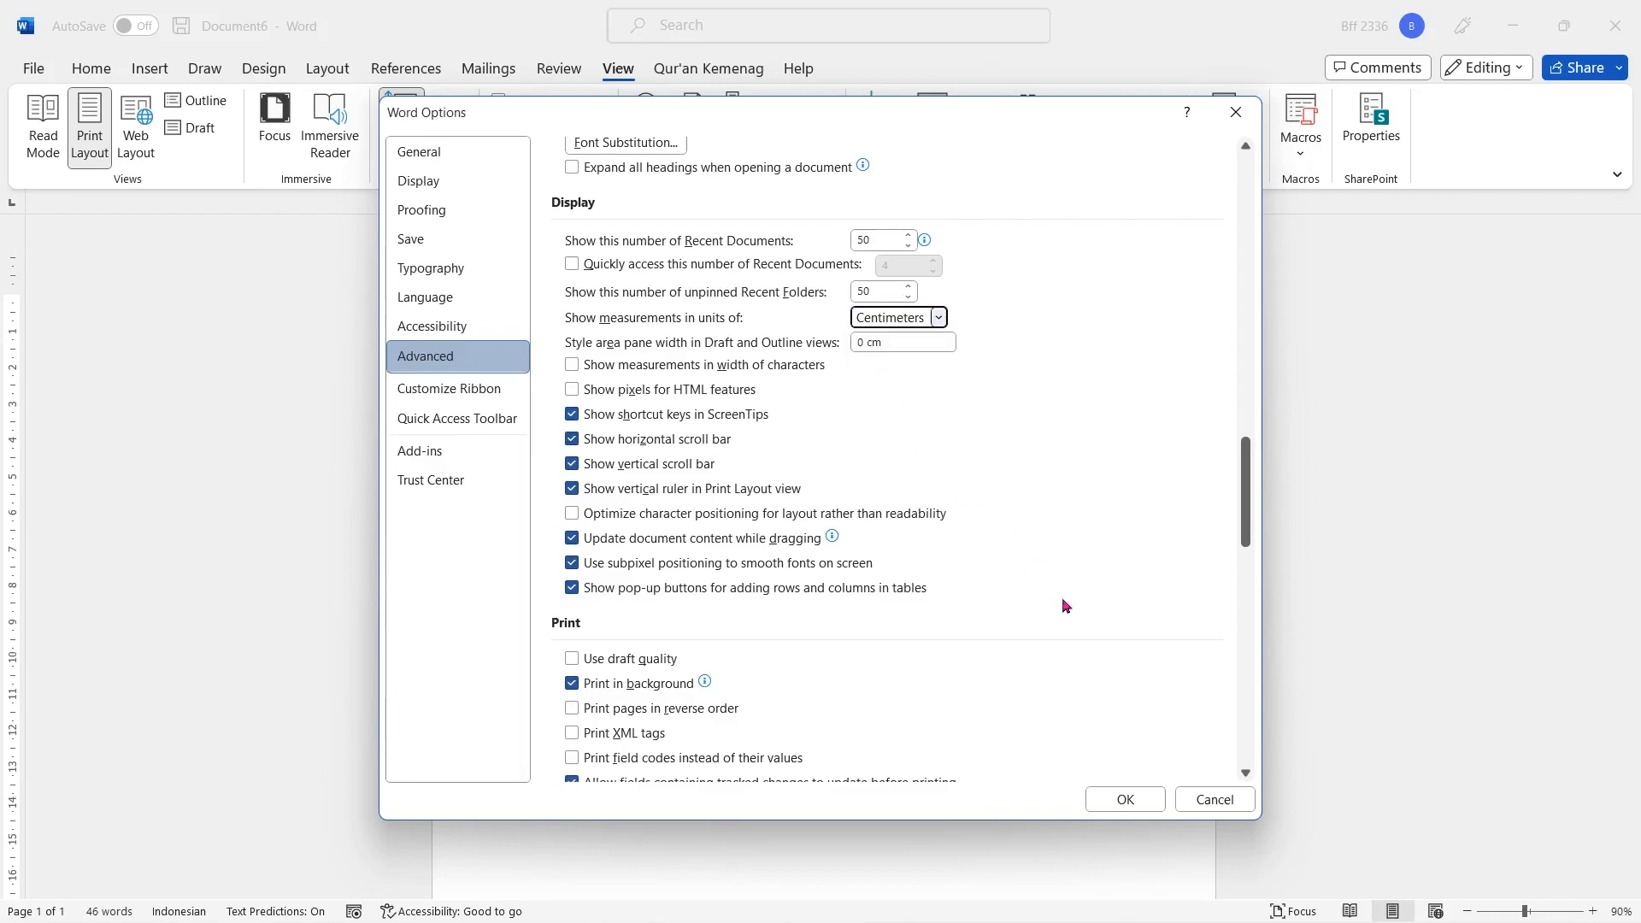
left_click(1126, 800)
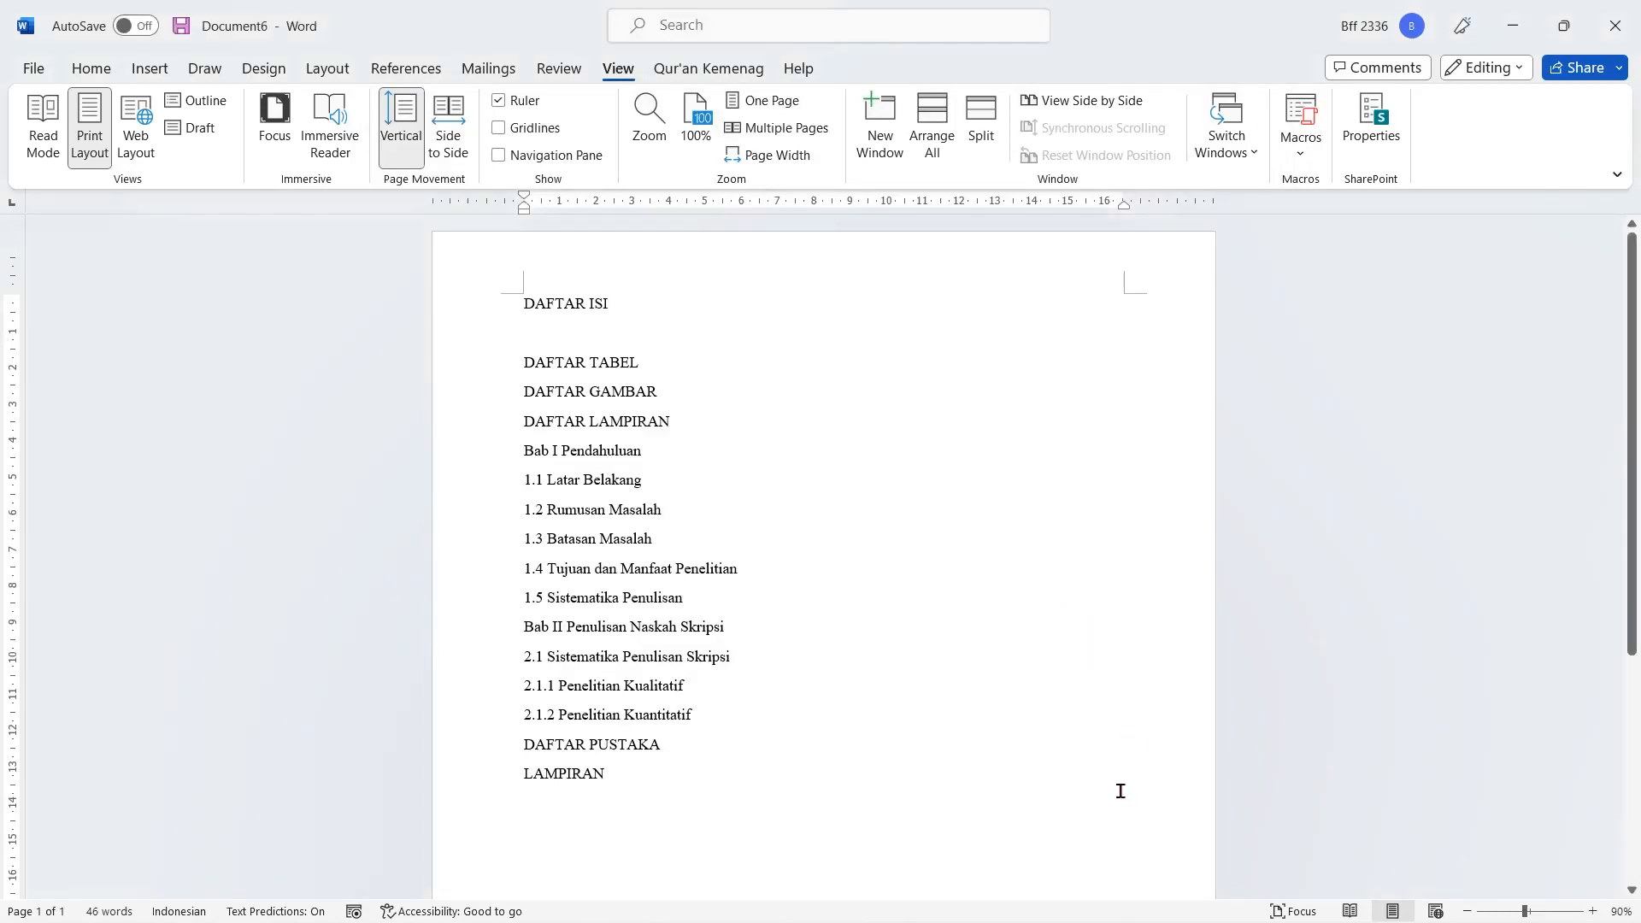
Format the DAFTAR ISI title as bold, 16 pt and centered
left_click(520, 333)
left_click_drag(520, 306, 637, 310)
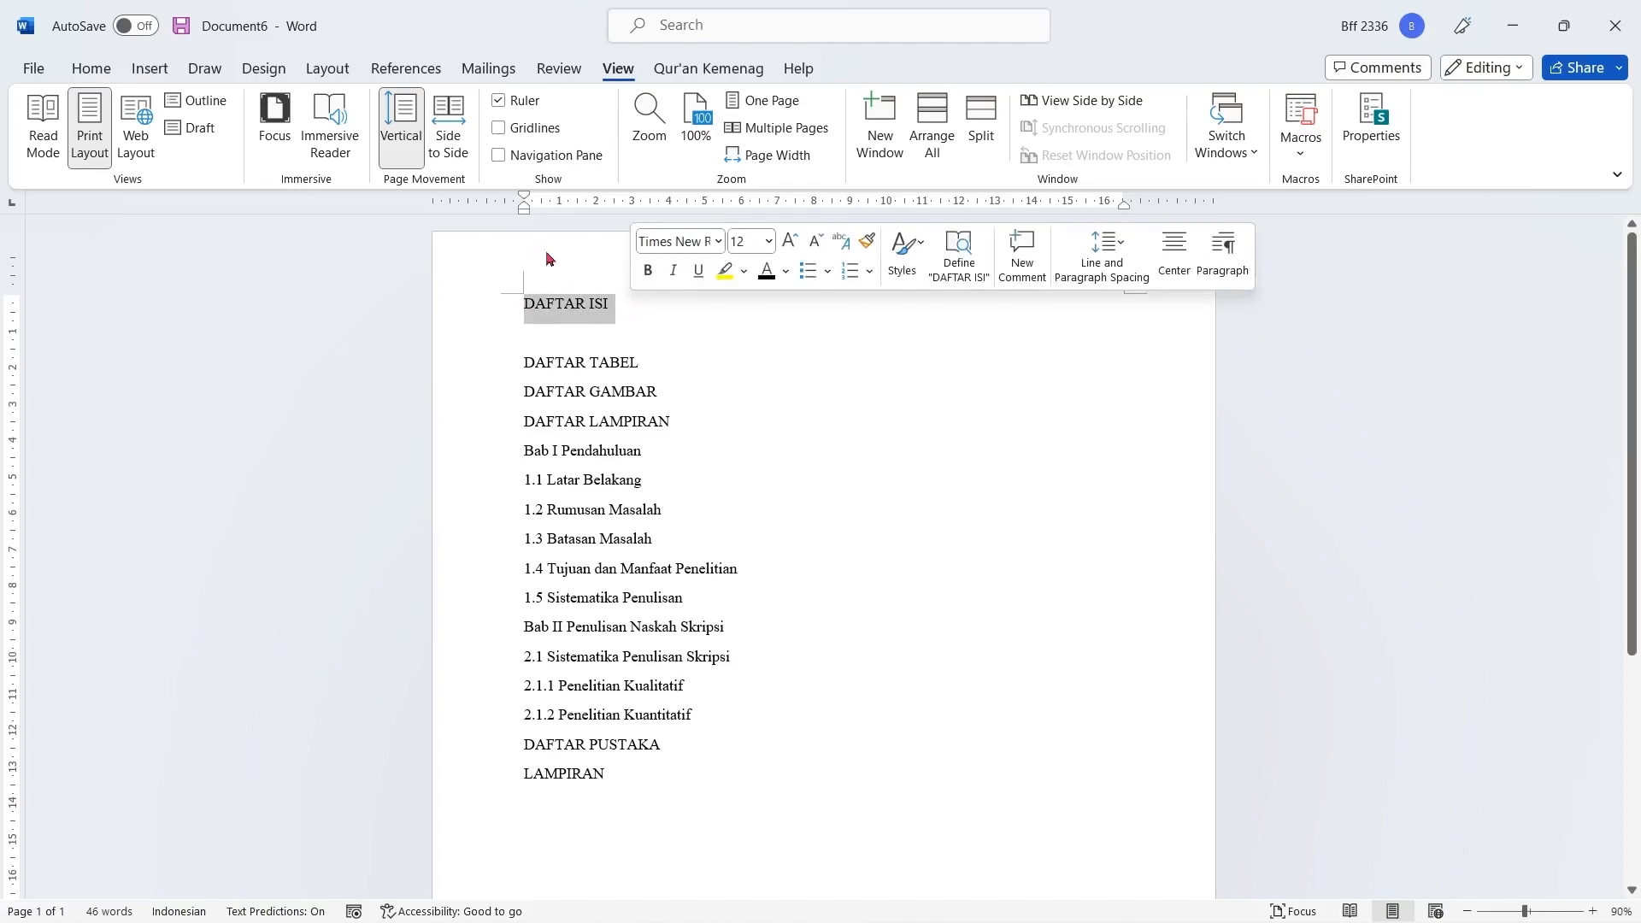
left_click(92, 71)
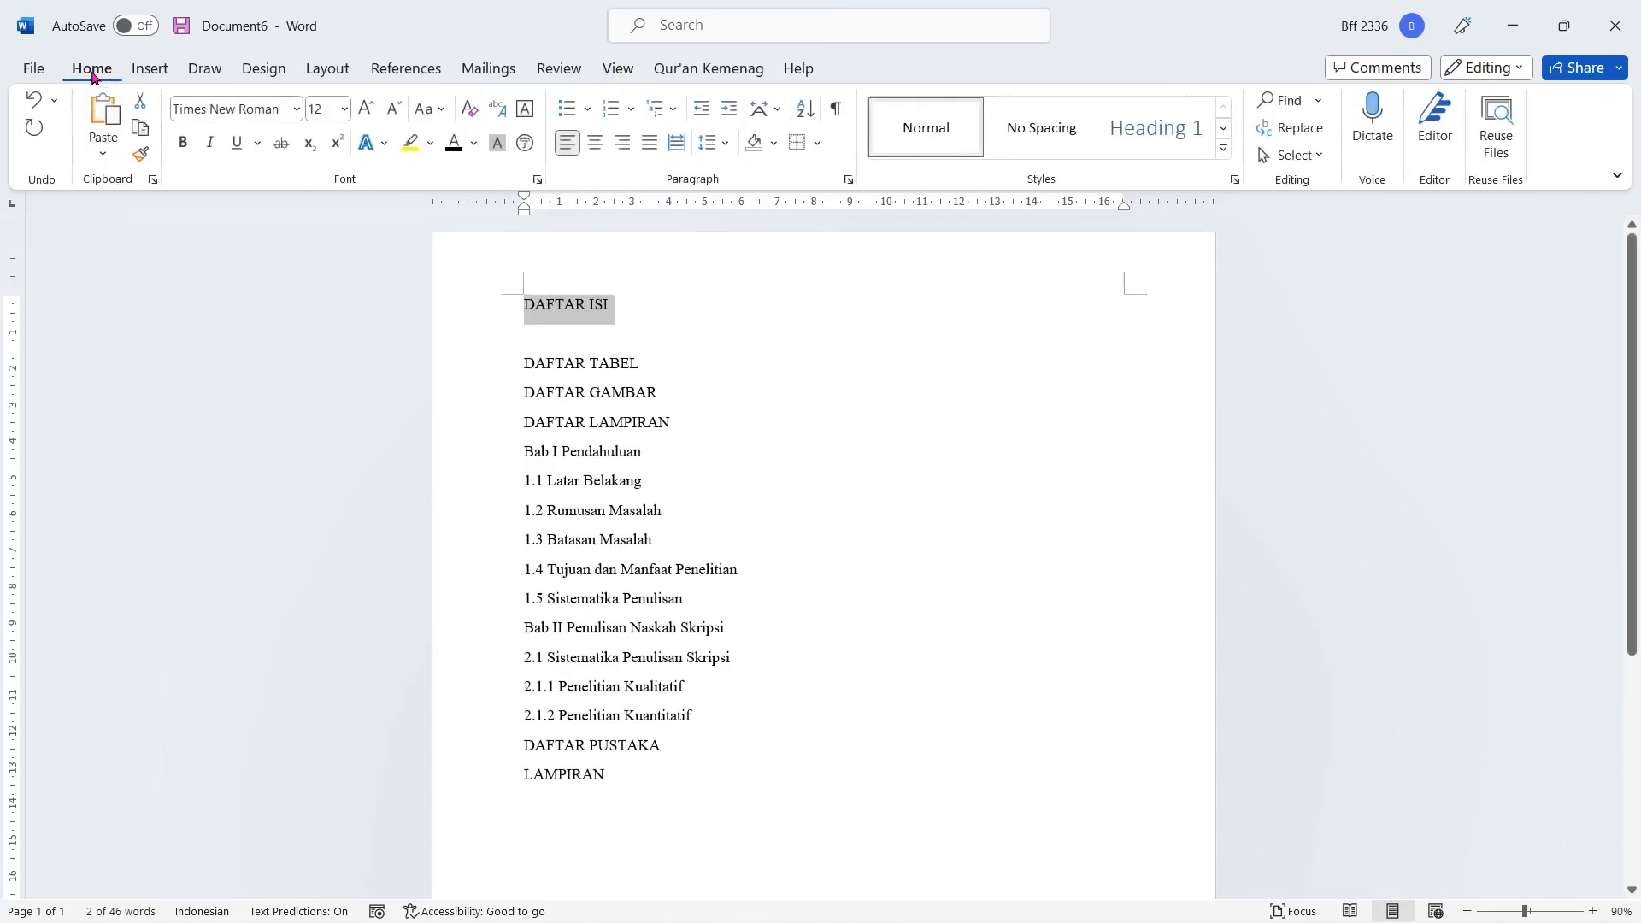
left_click(184, 143)
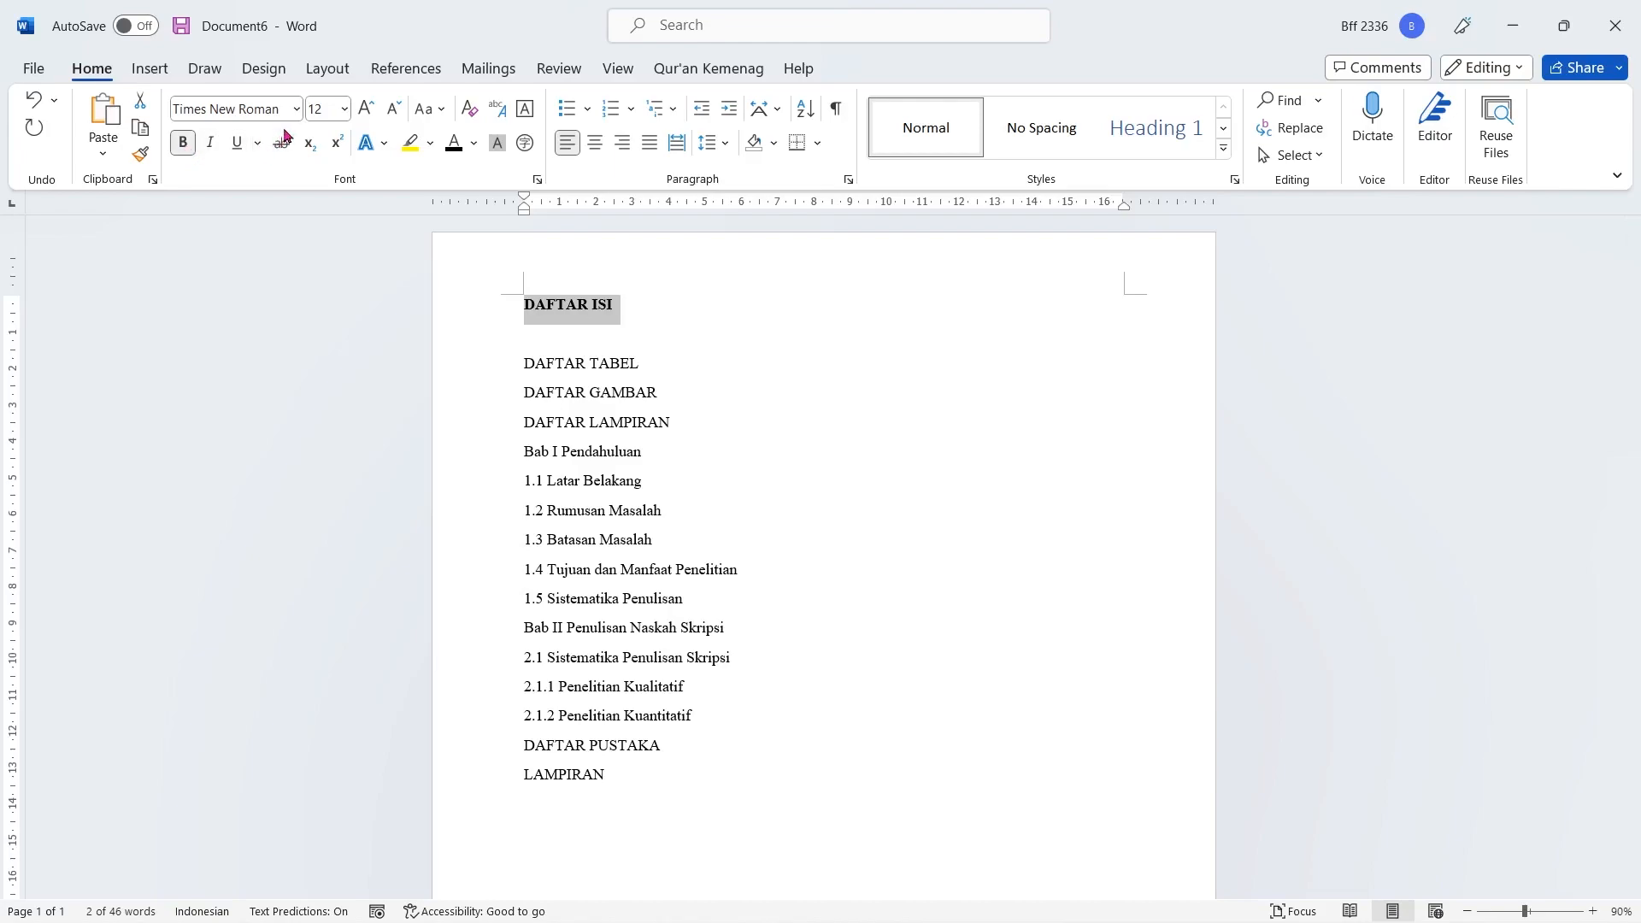
left_click(346, 111)
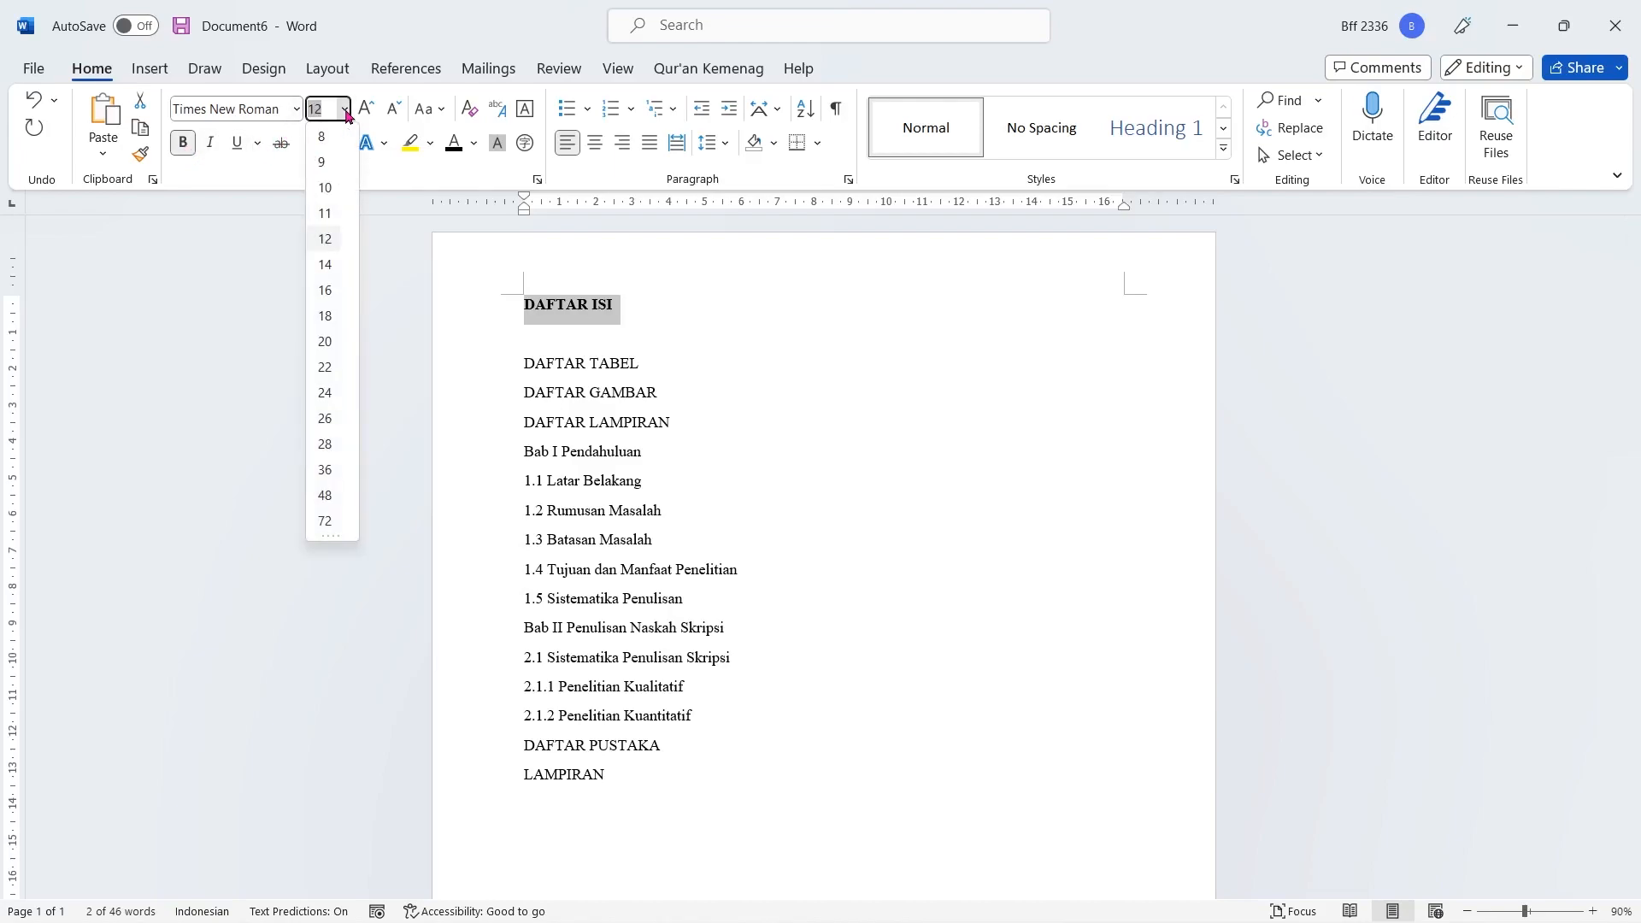
left_click(325, 291)
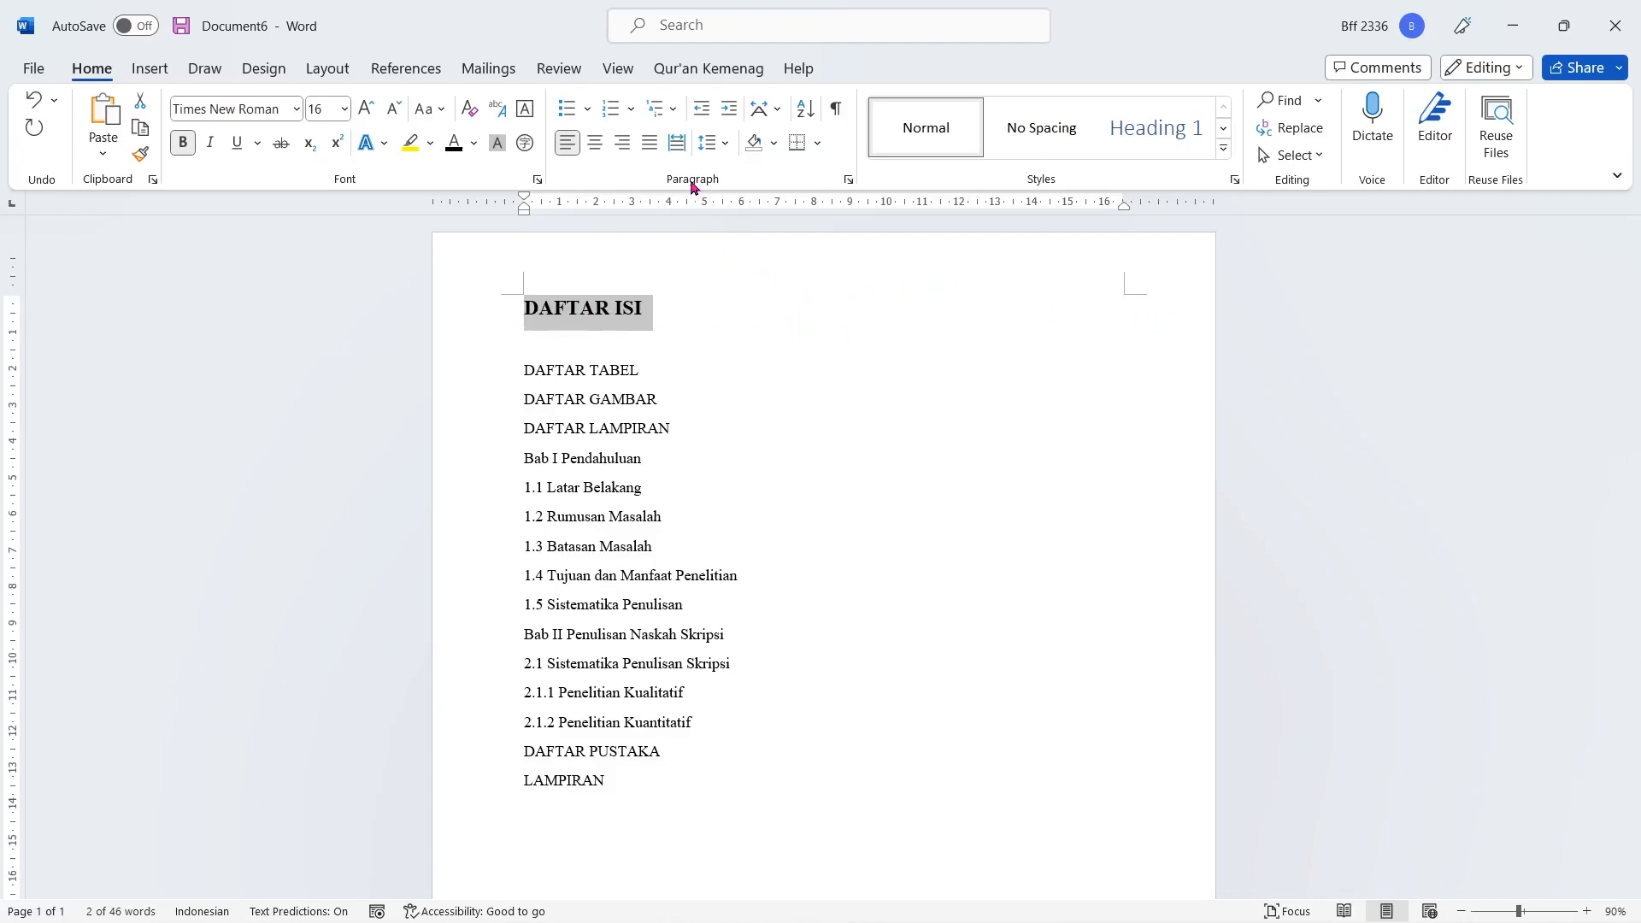
left_click(596, 143)
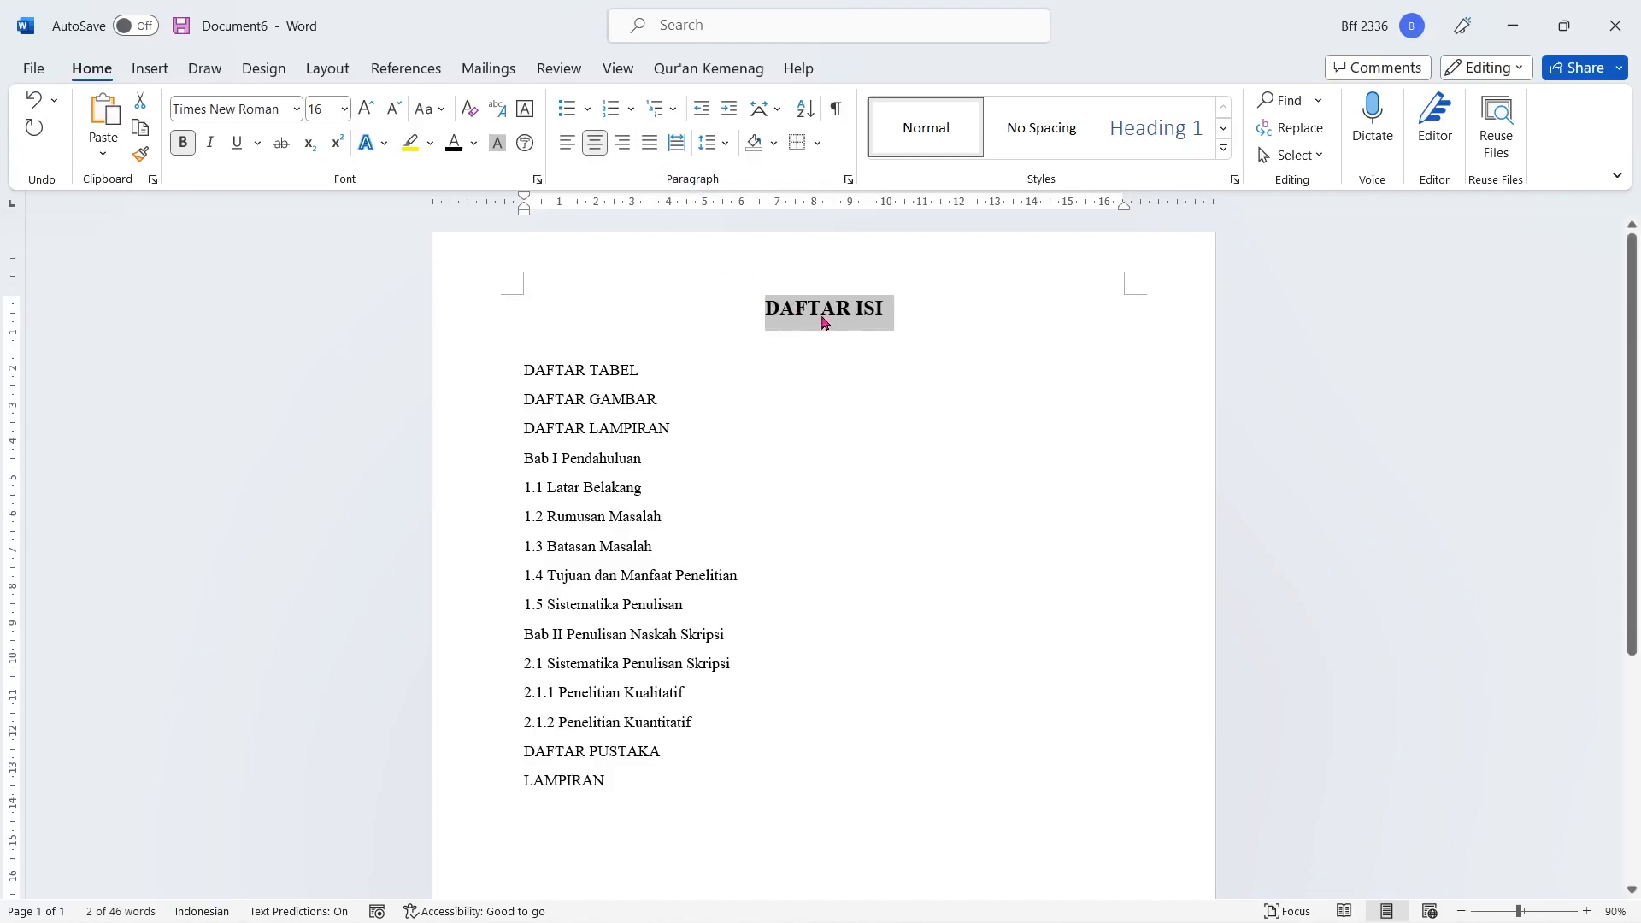
key("Down")
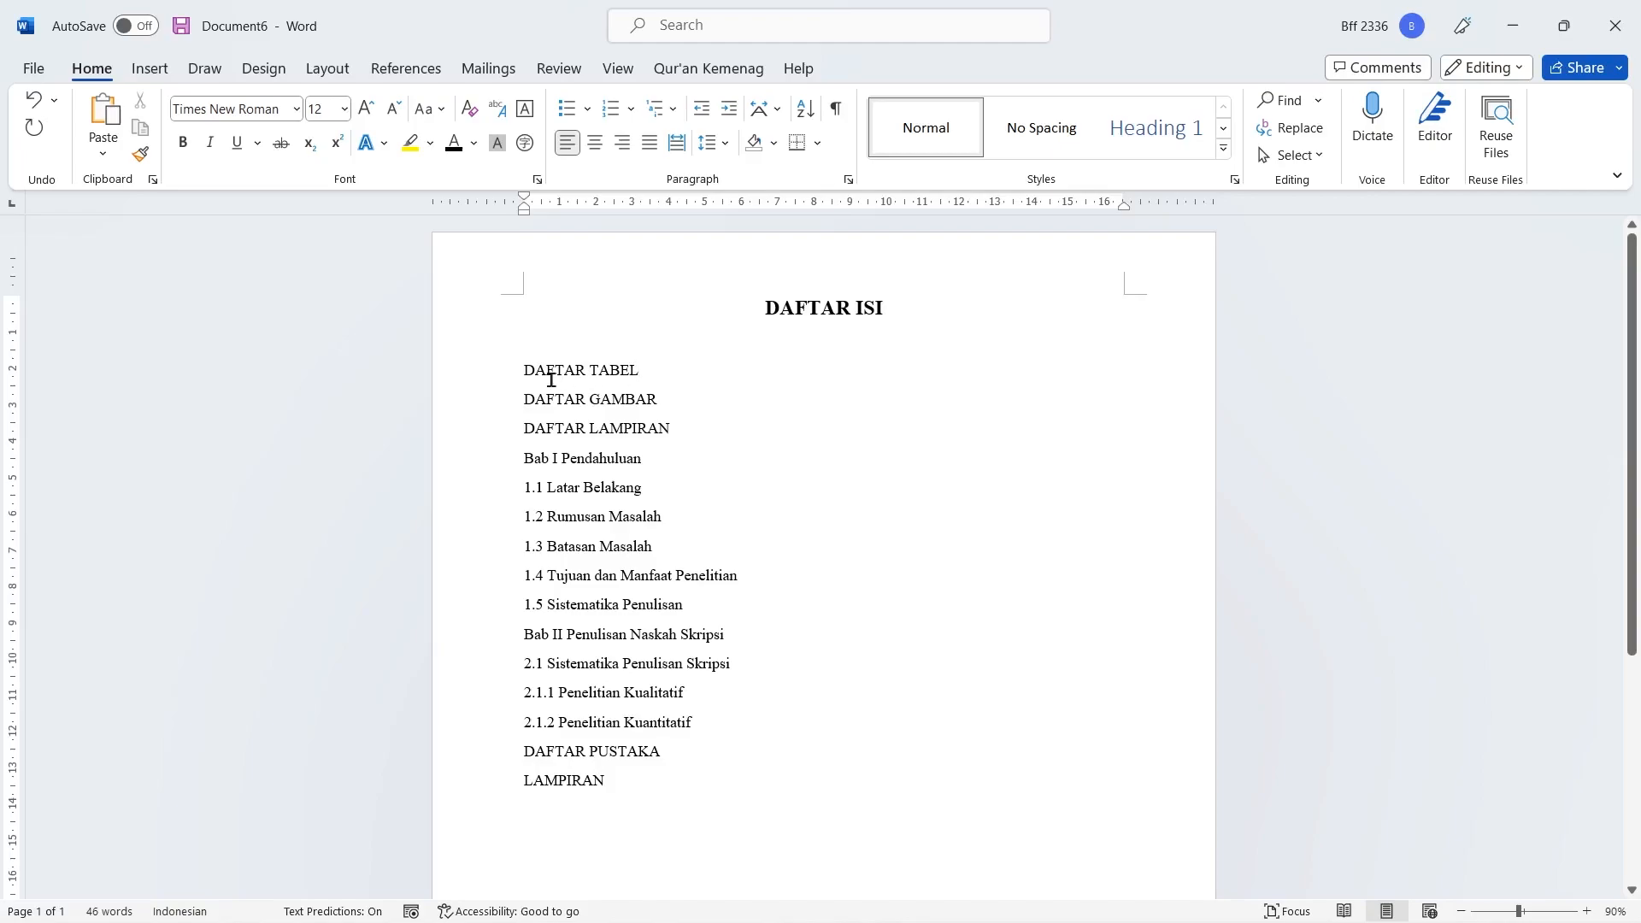
Add a left-aligned tab stop at 14,5 cm with dotted leader 2 to all entries from DAFTAR TABEL to LAMPIRAN
left_click_drag(525, 374, 659, 787)
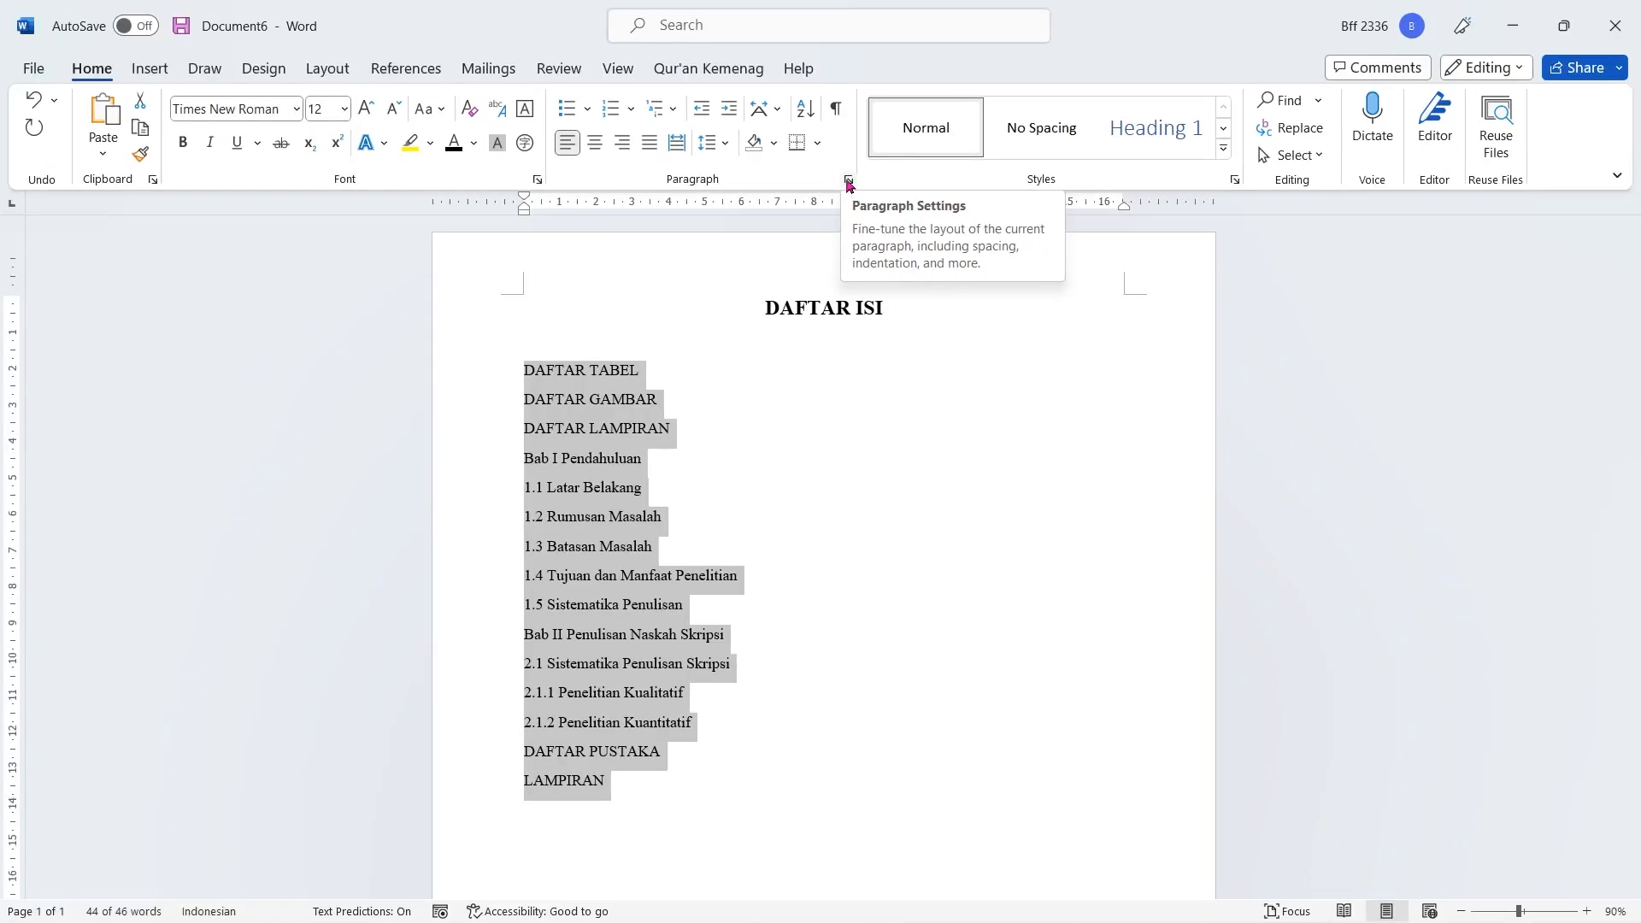
left_click(868, 164)
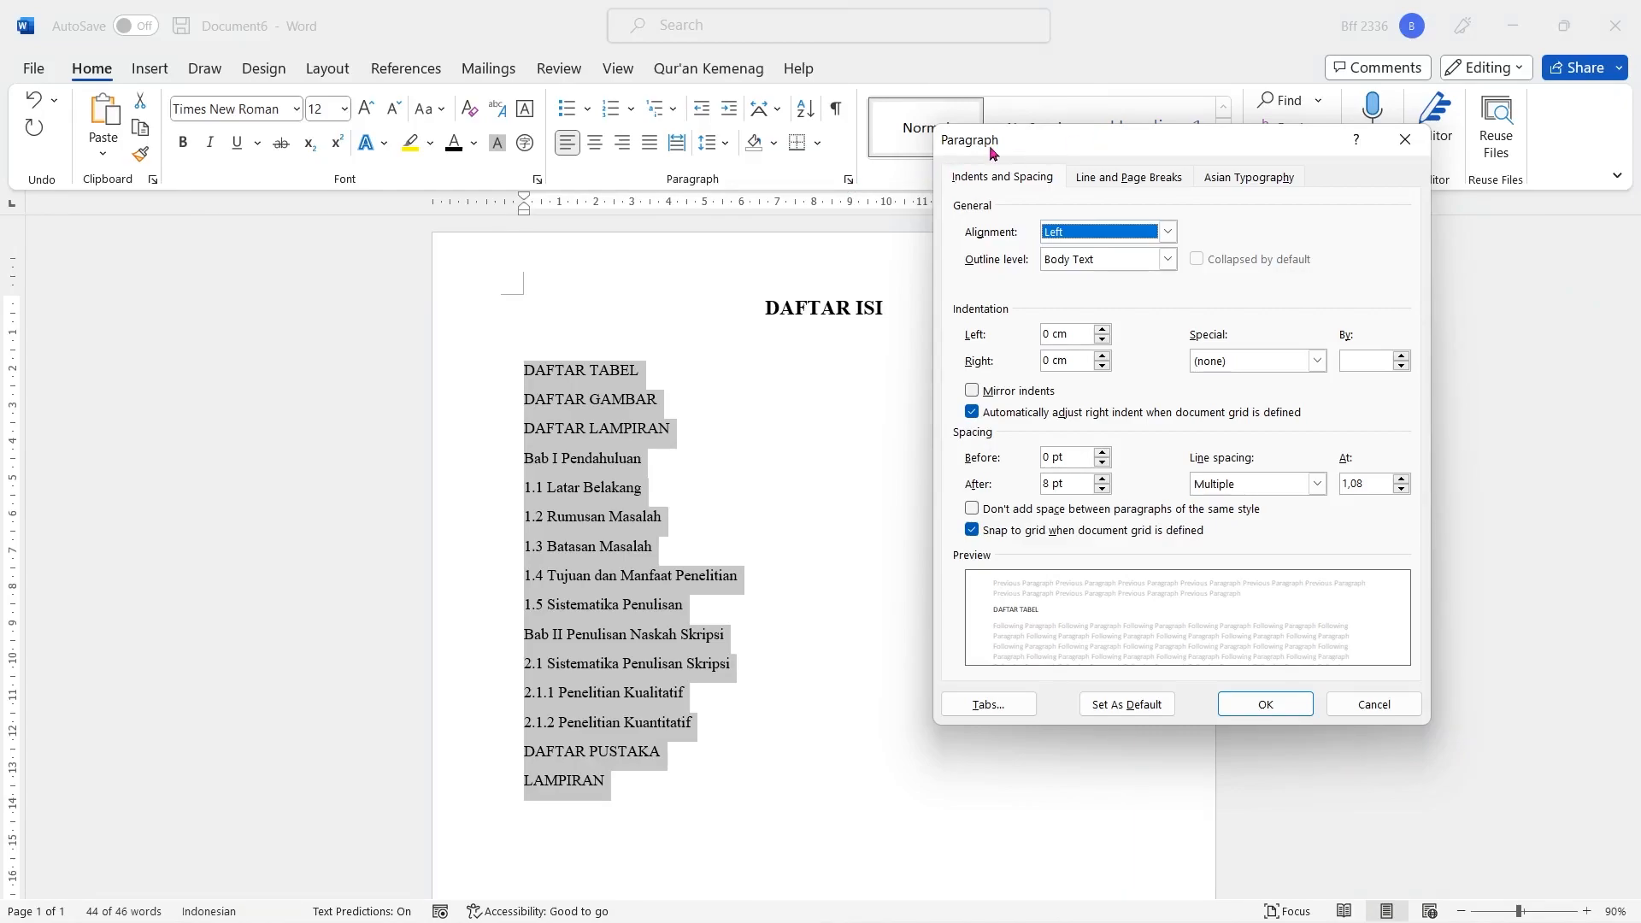
left_click(987, 705)
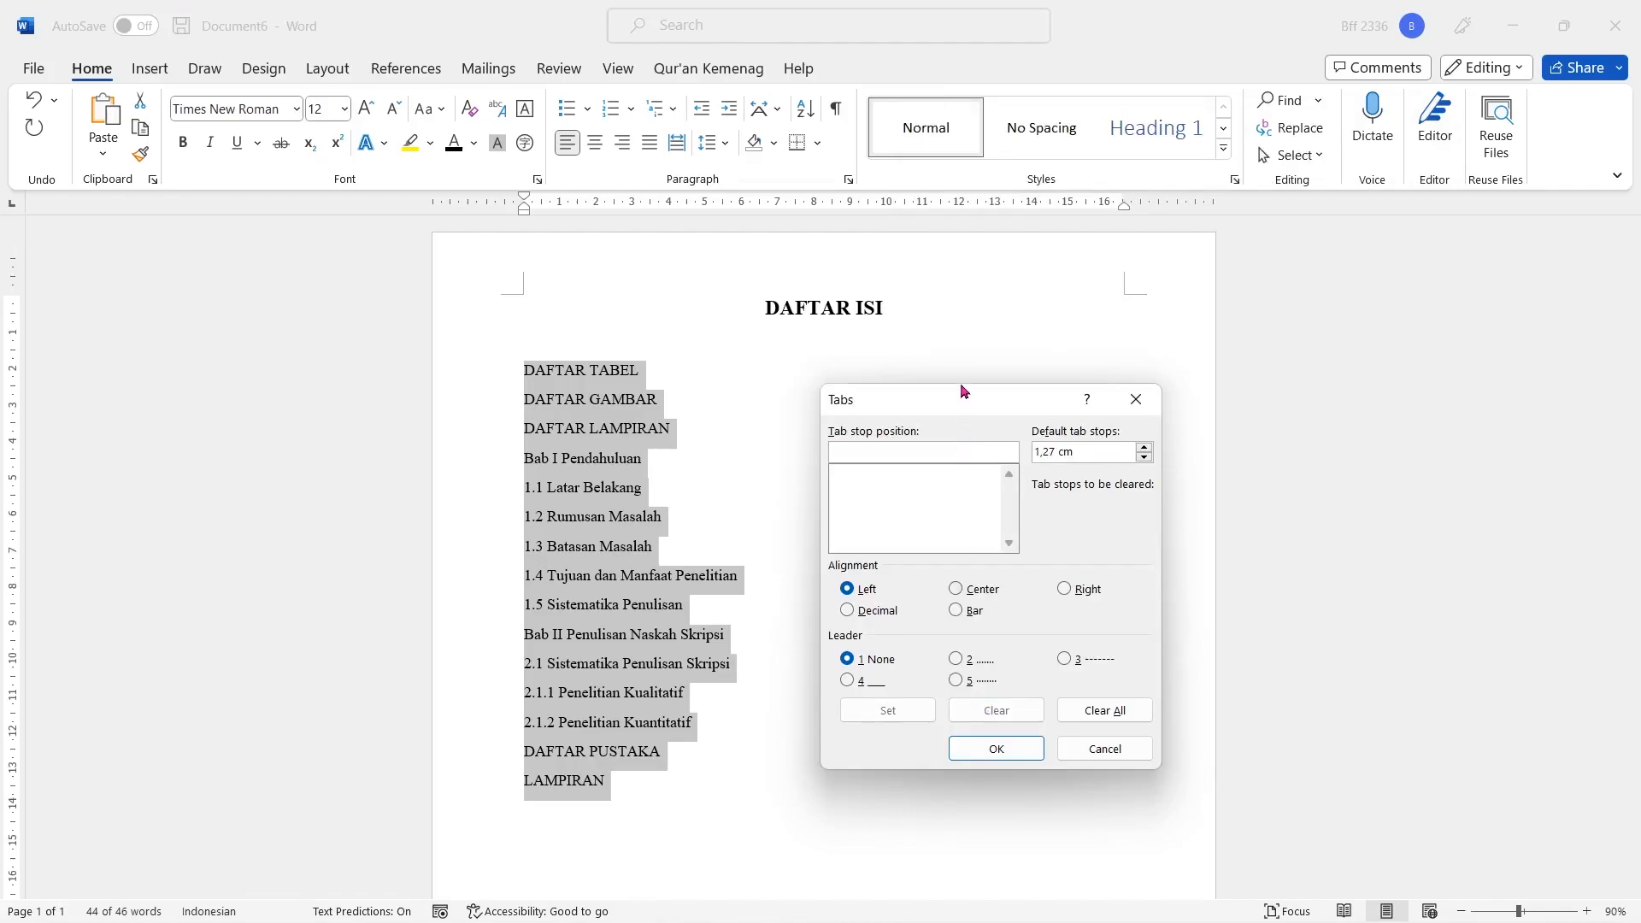
left_click_drag(961, 392, 1012, 252)
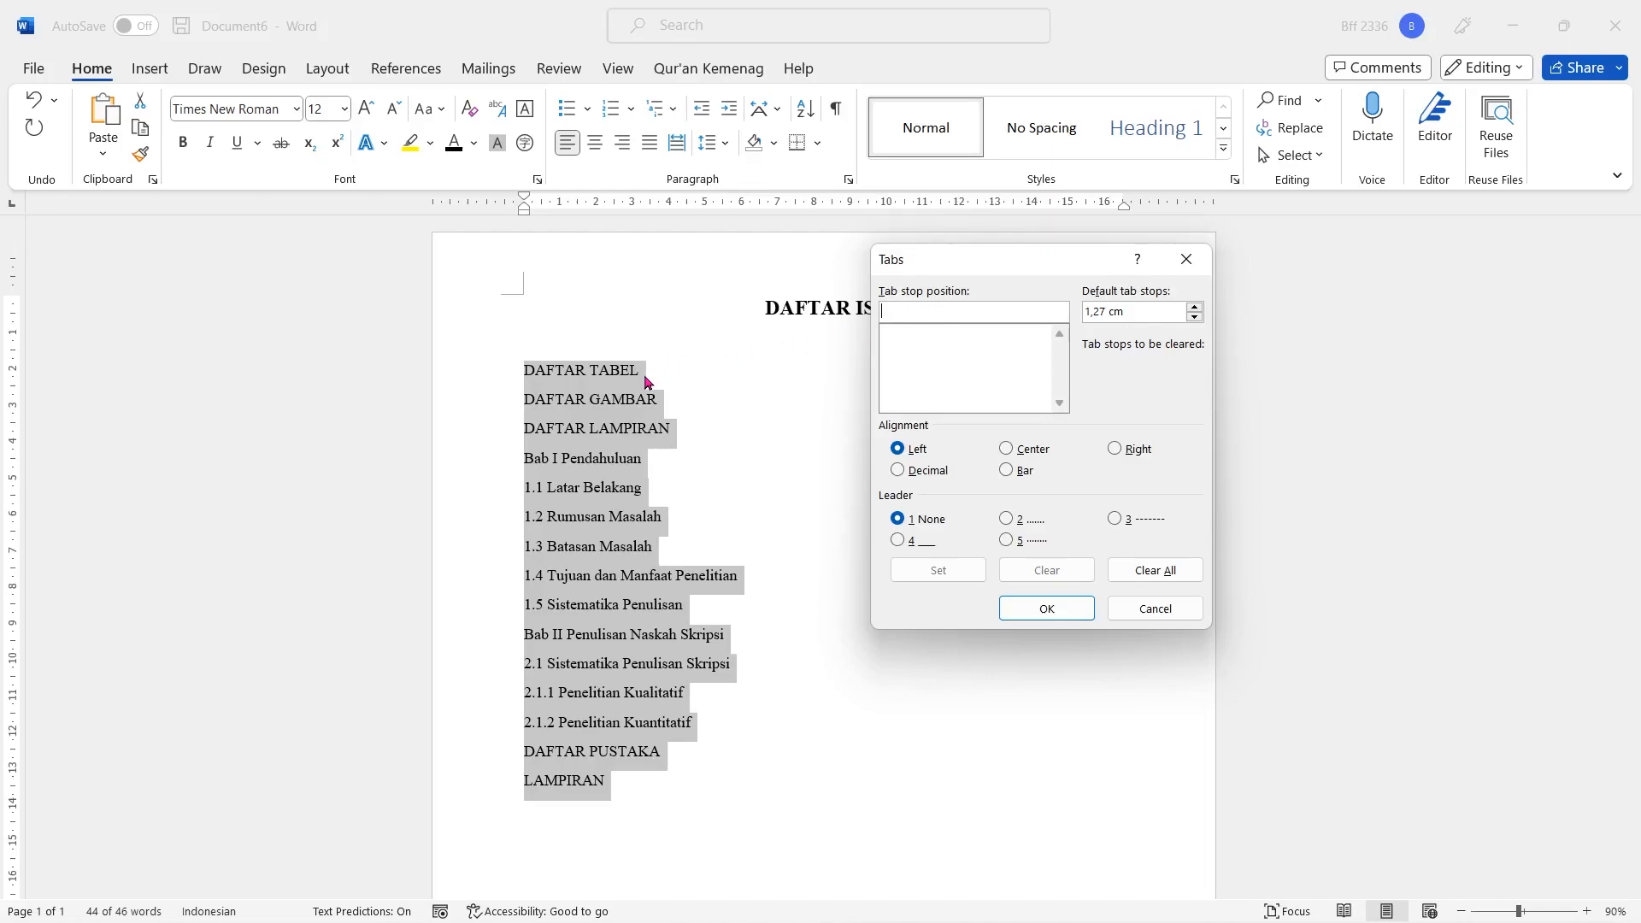
left_click_drag(985, 265, 1025, 394)
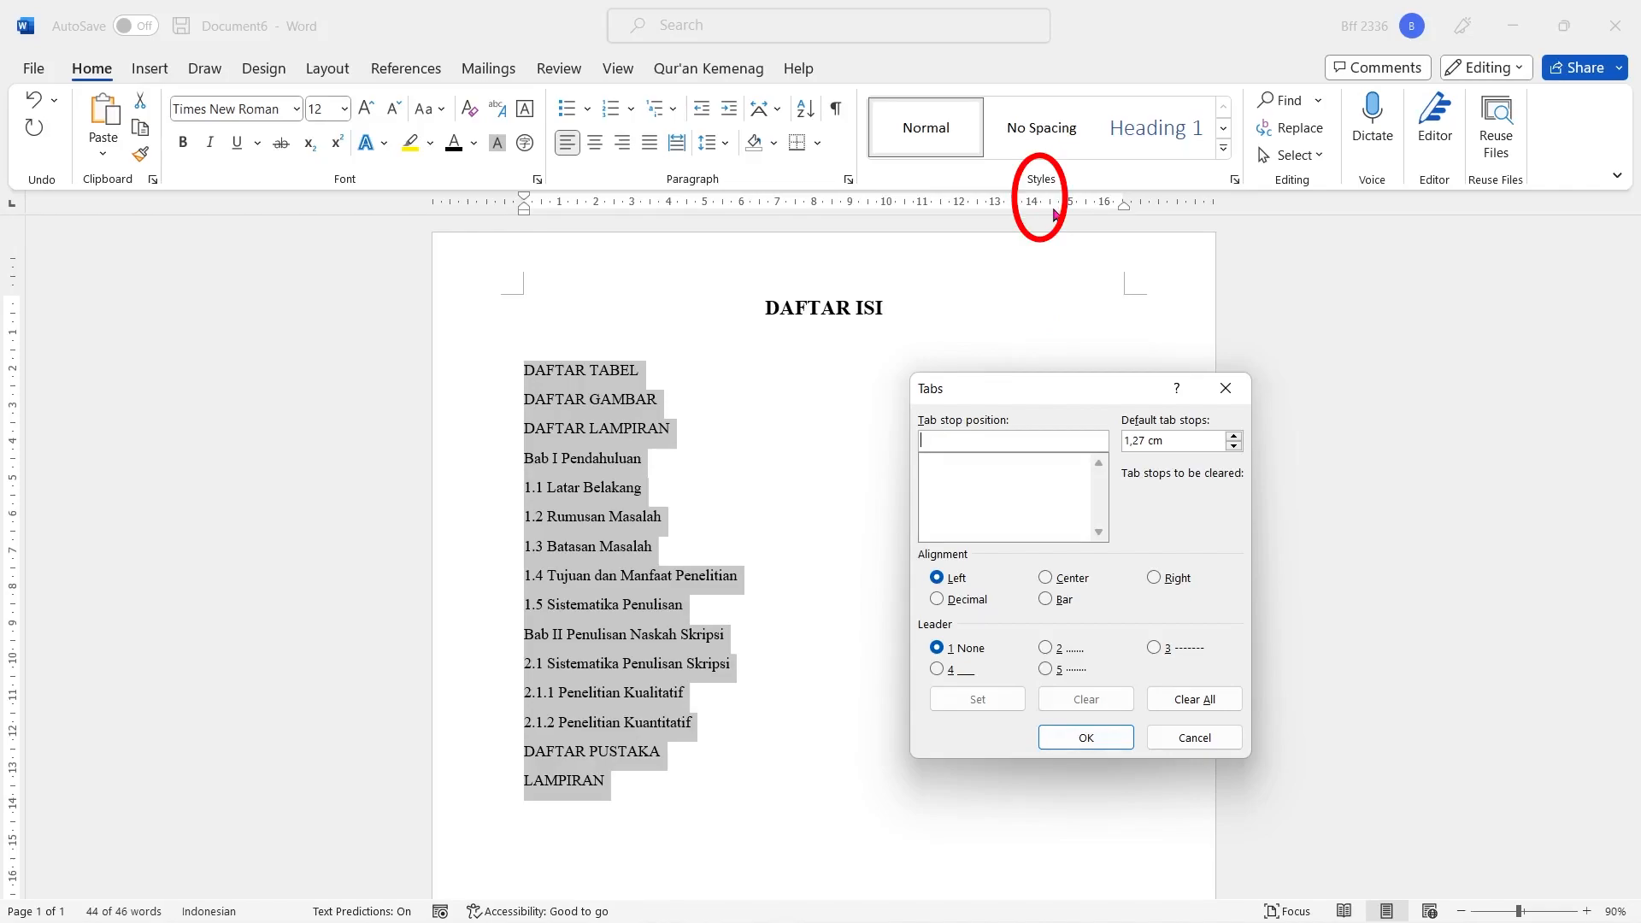
type("14,5")
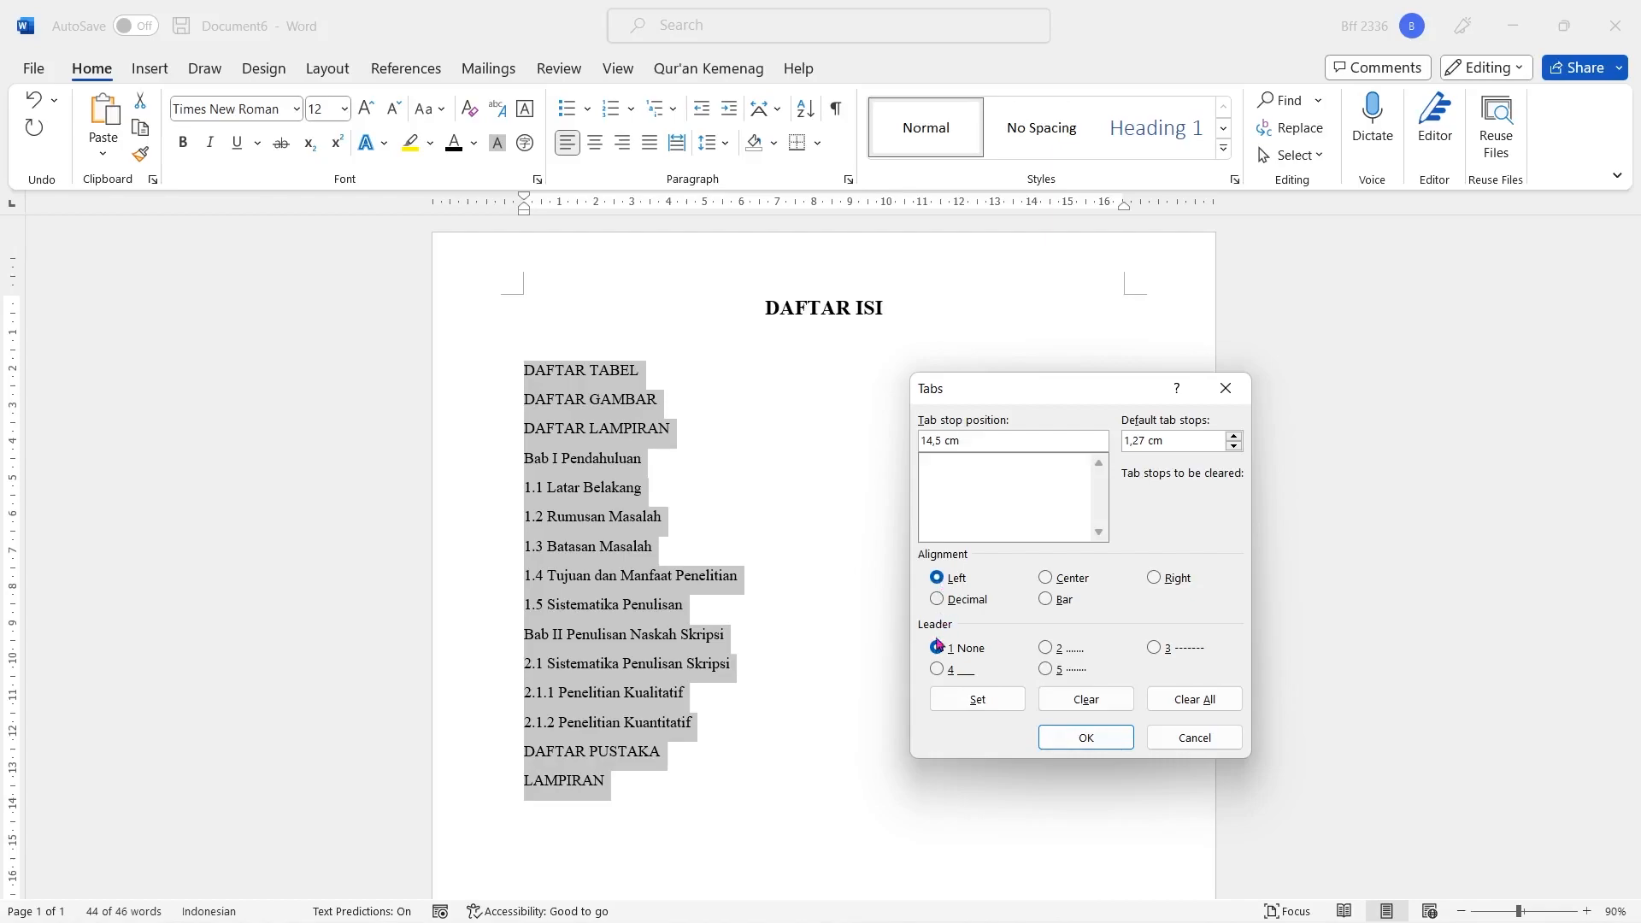
left_click(1046, 649)
left_click(971, 706)
left_click(929, 468)
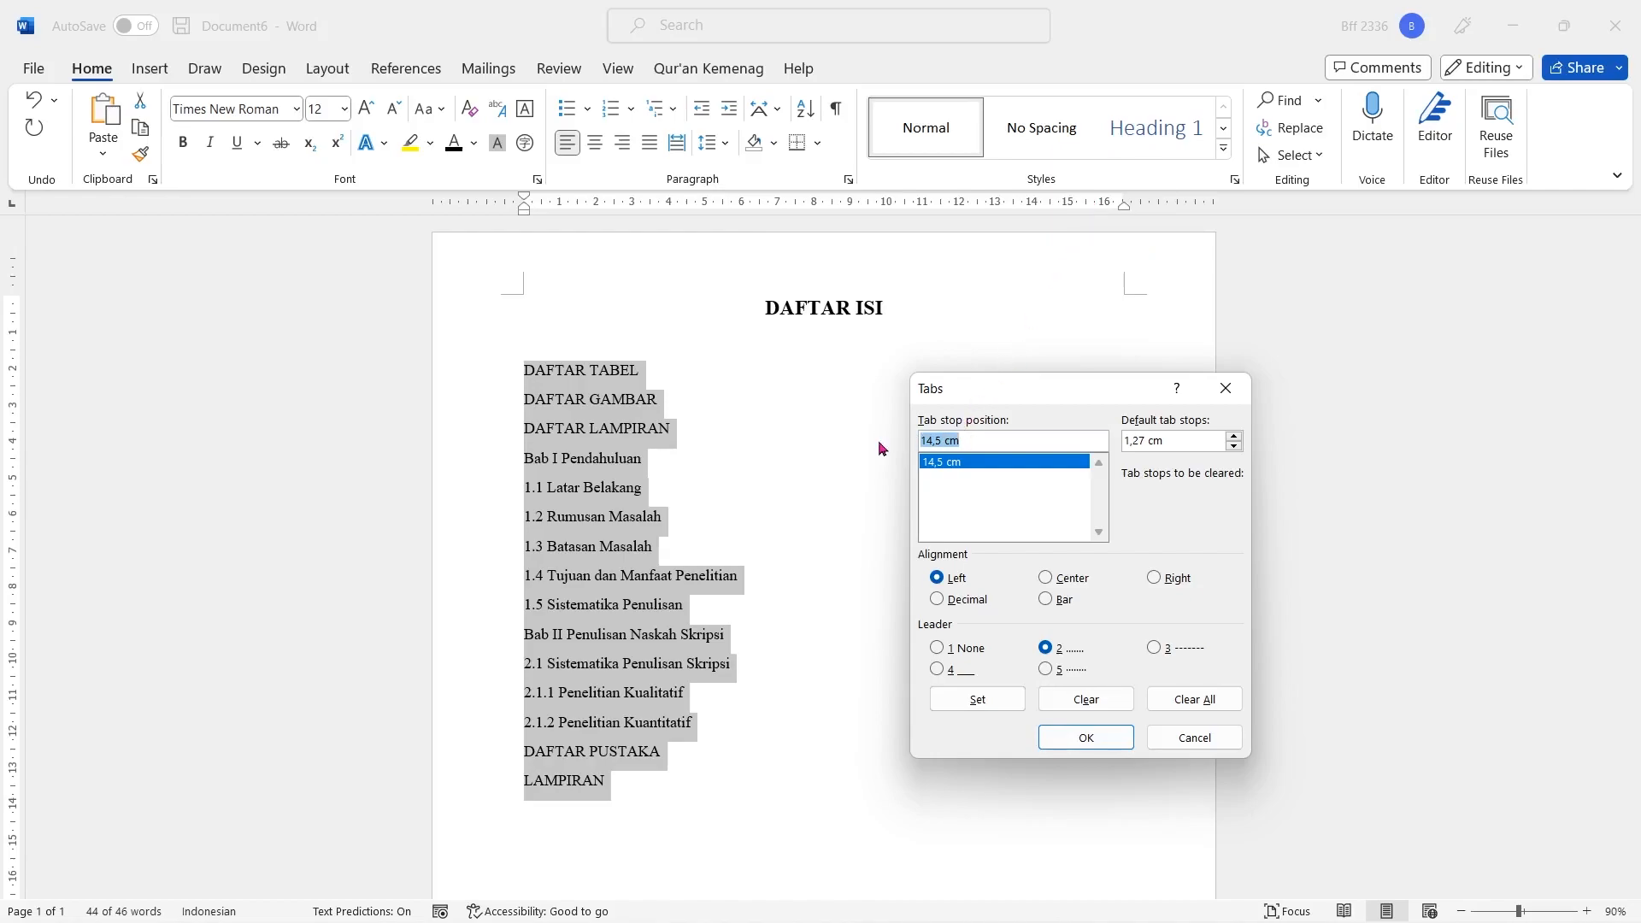
Add a right-aligned tab stop at 15,5 cm without a leader to the selected entries and apply both tab stops
type("15")
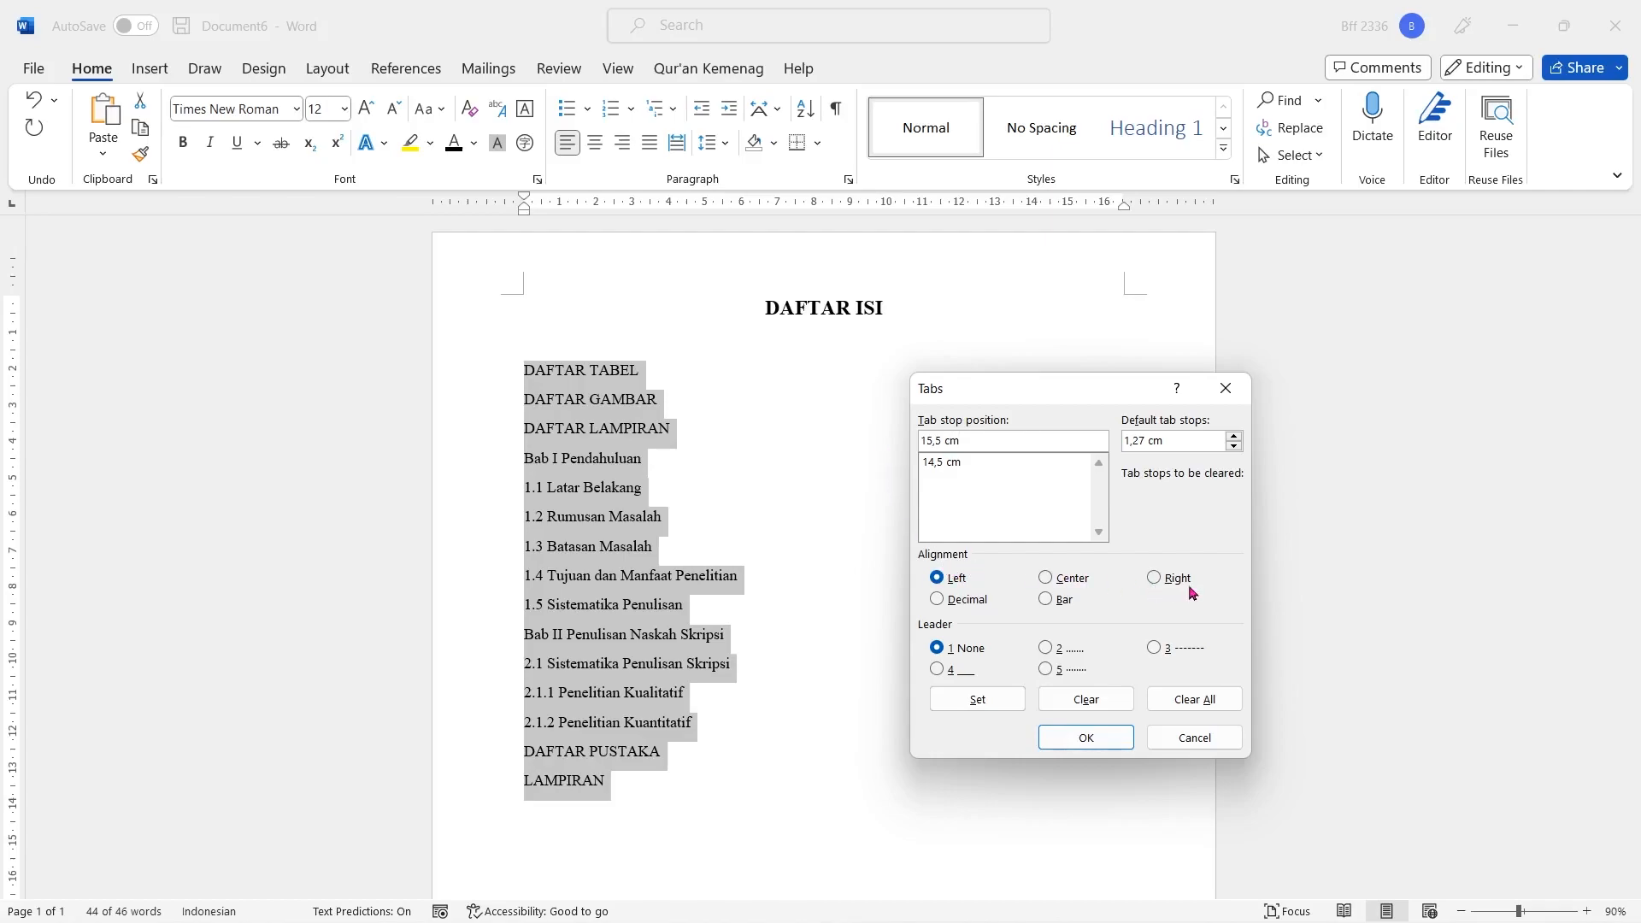
left_click(1155, 579)
left_click(977, 701)
left_click(955, 469)
left_click(957, 476)
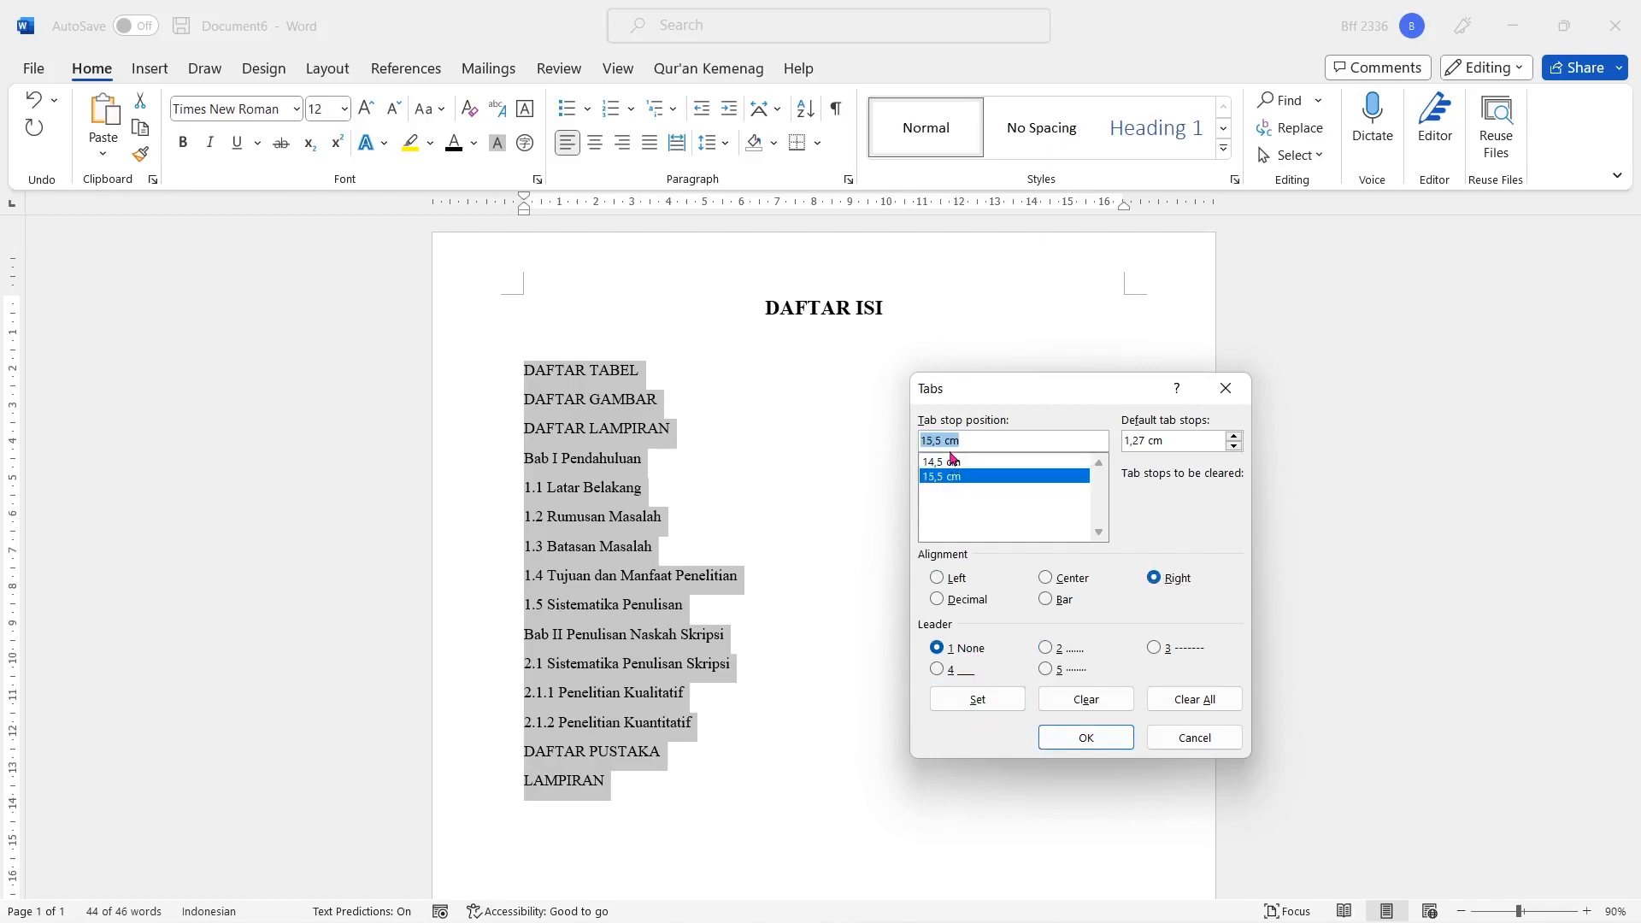
left_click(949, 462)
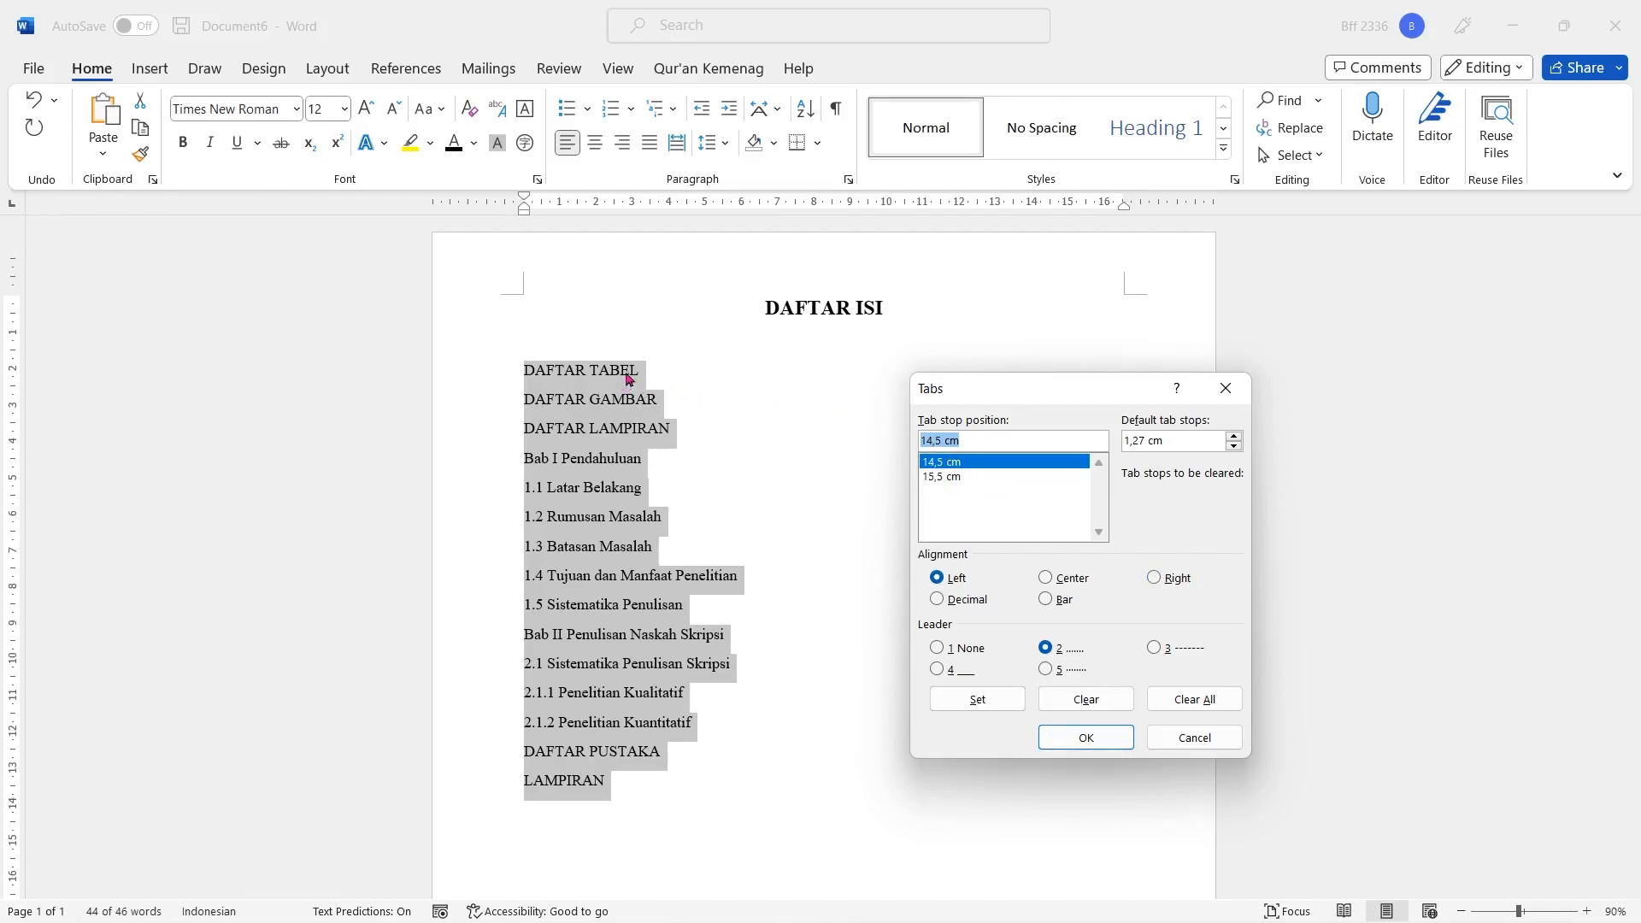
left_click(940, 477)
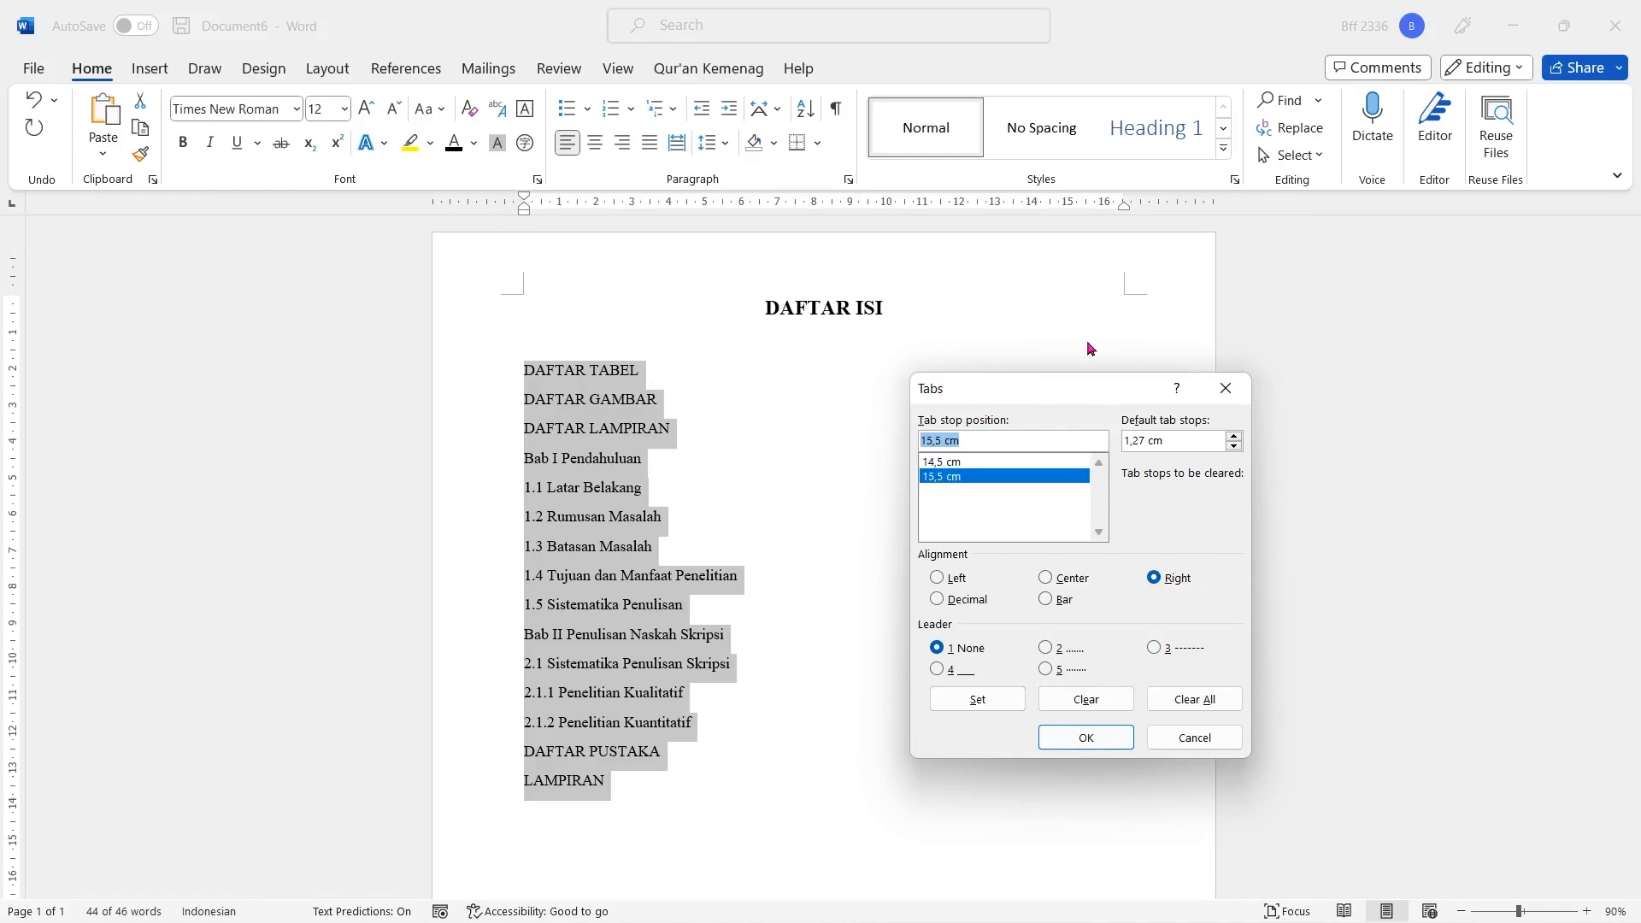
left_click(1086, 741)
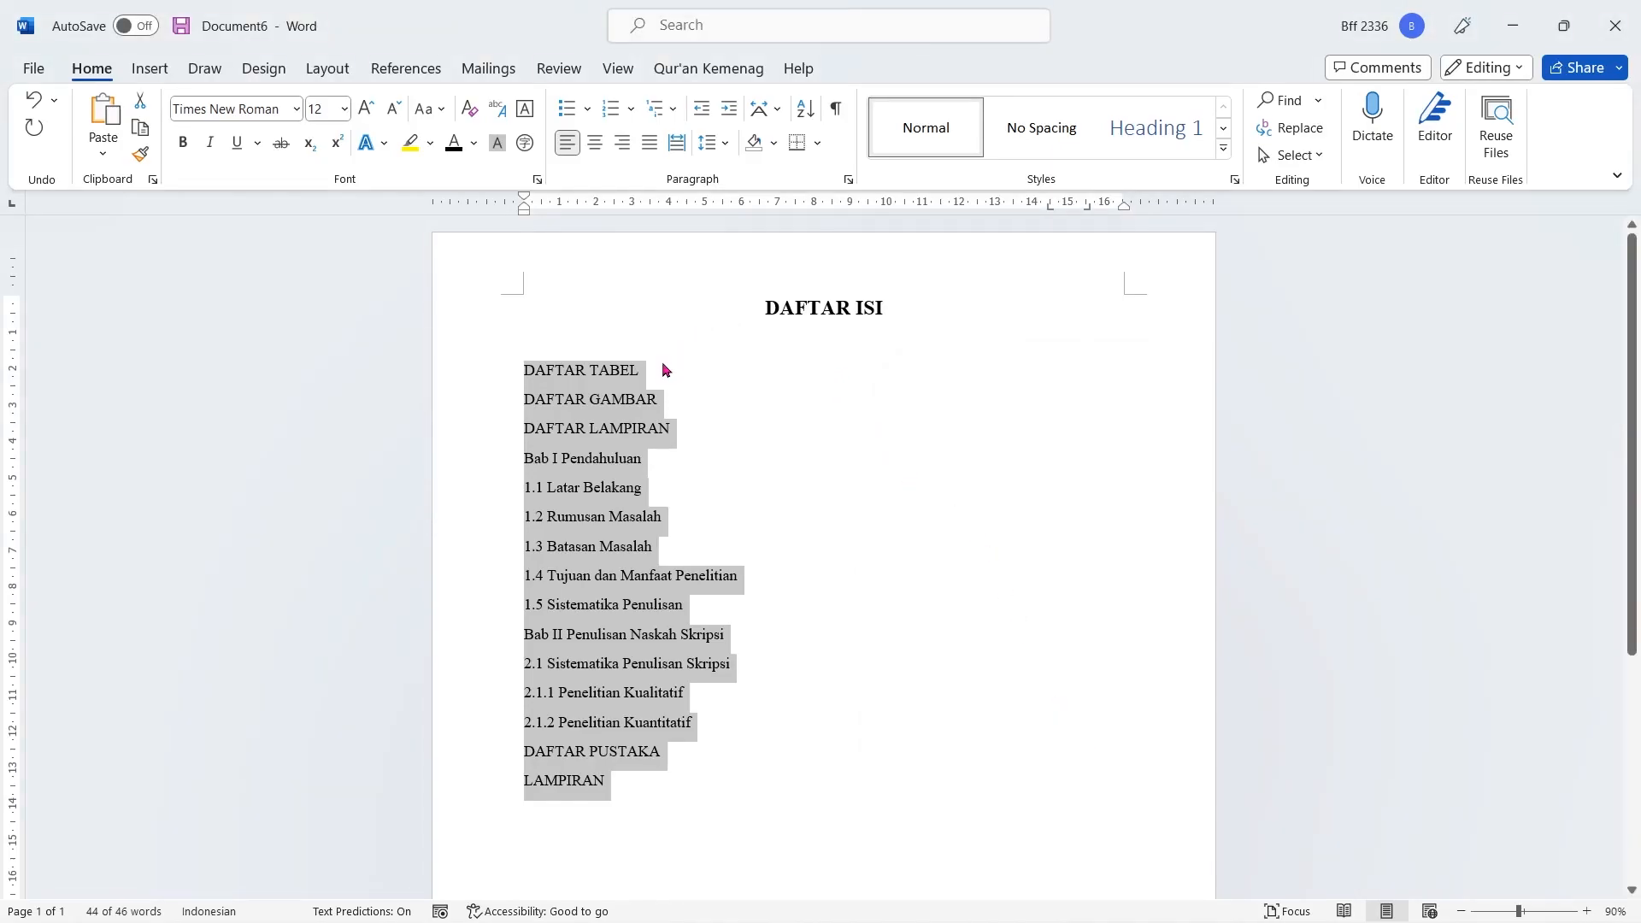
Add the dotted leader and the page number i to the DAFTAR TABEL entry
left_click(642, 373)
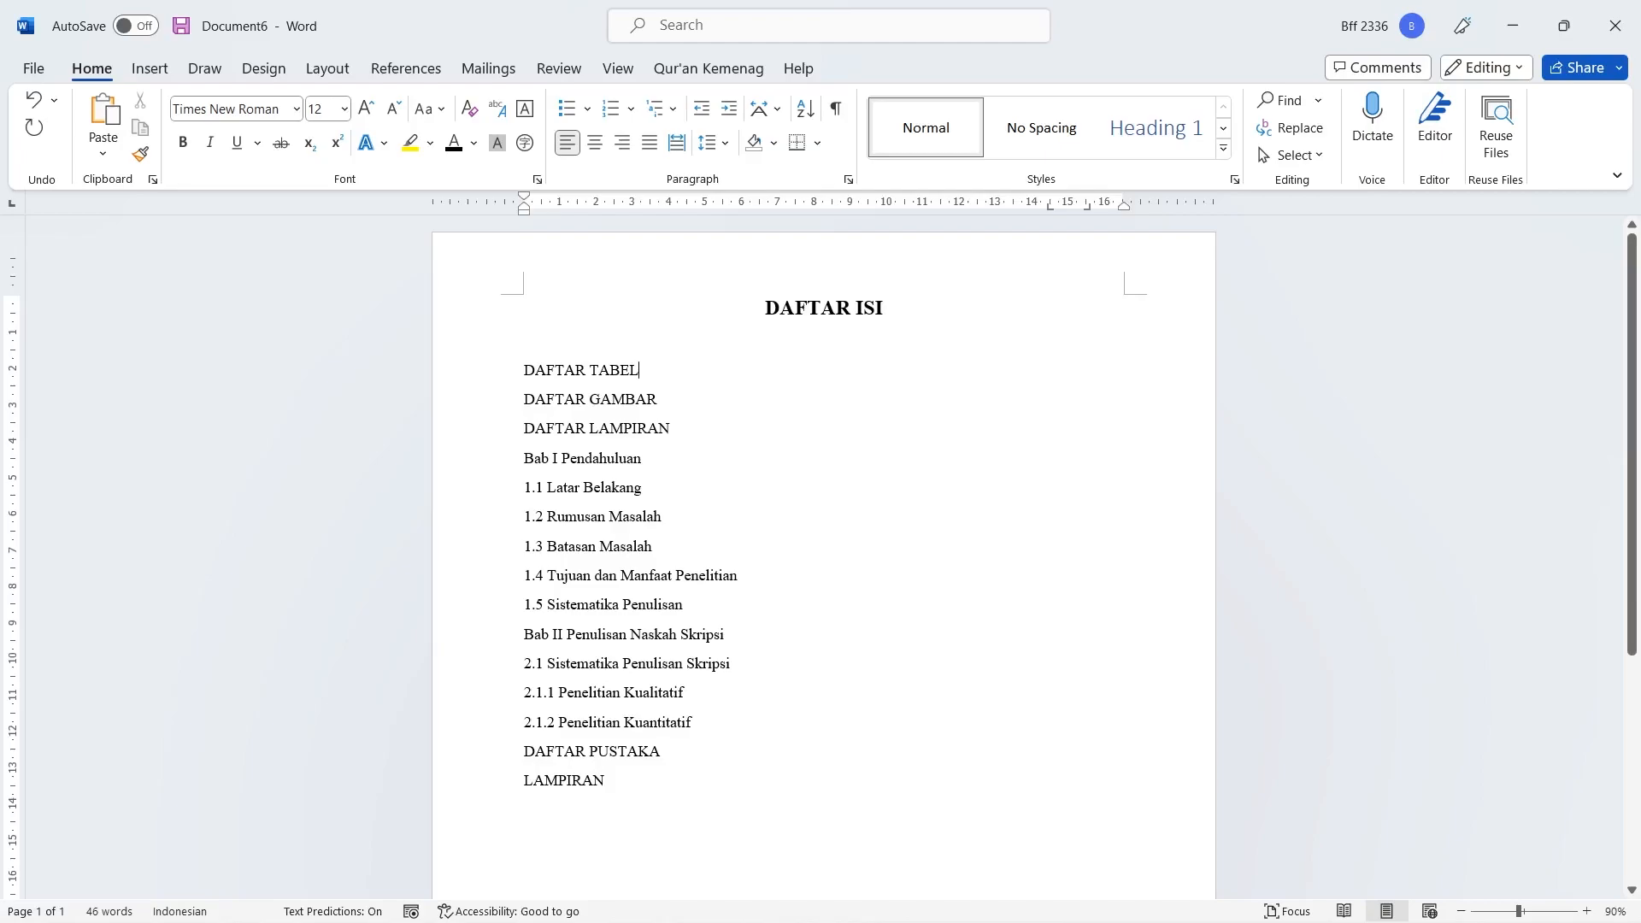
key("Tab")
left_click(1054, 377)
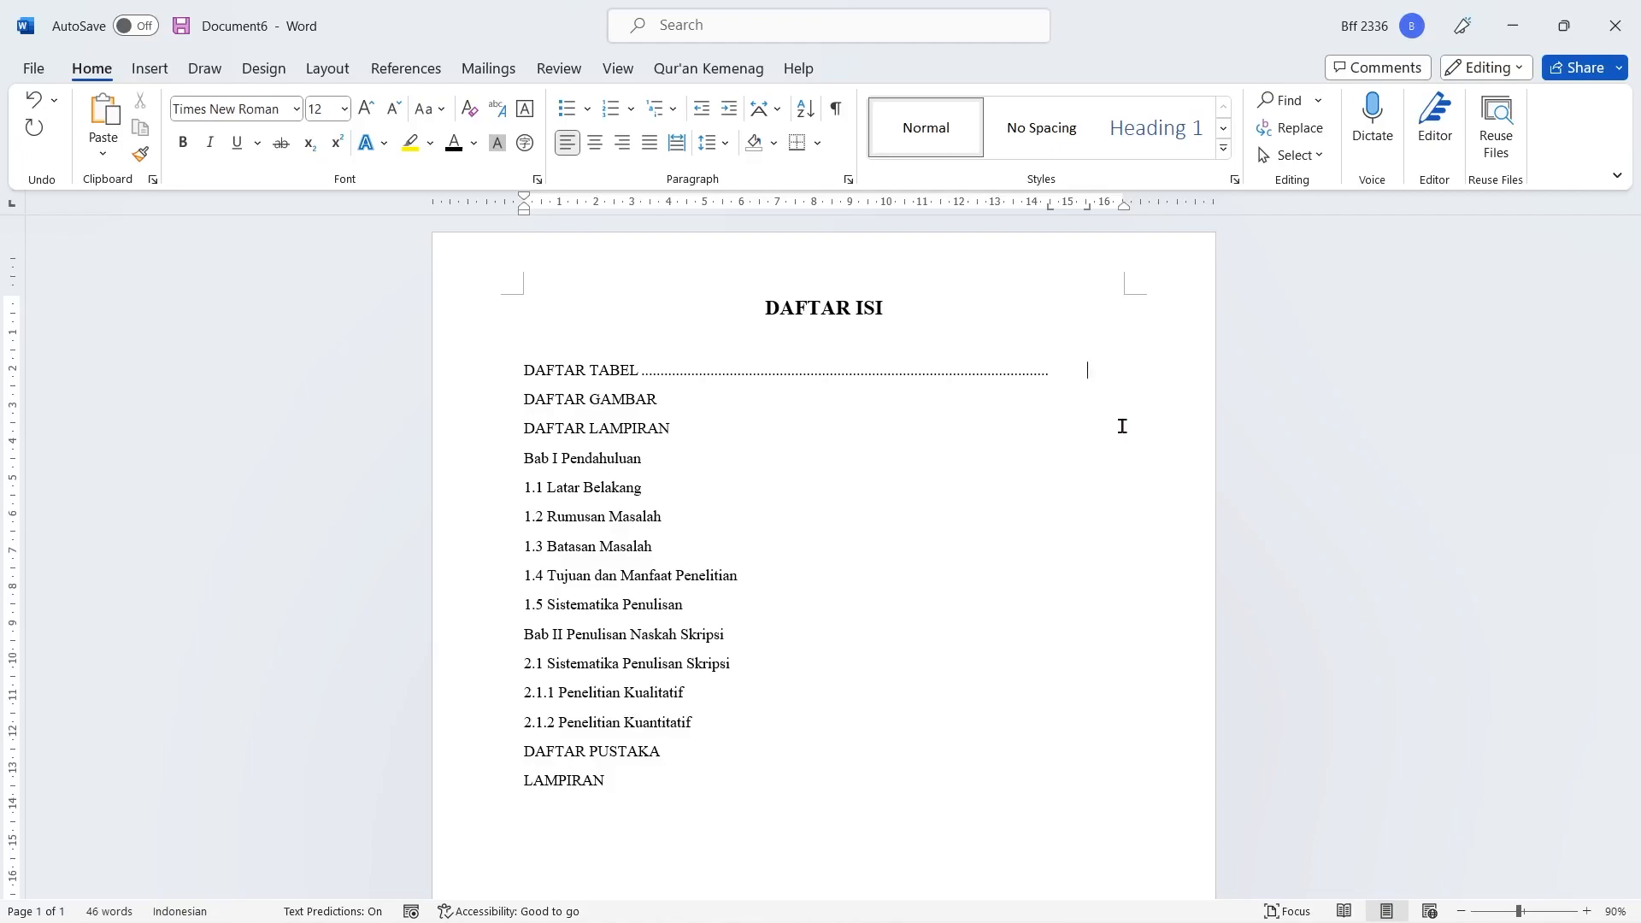
type("i")
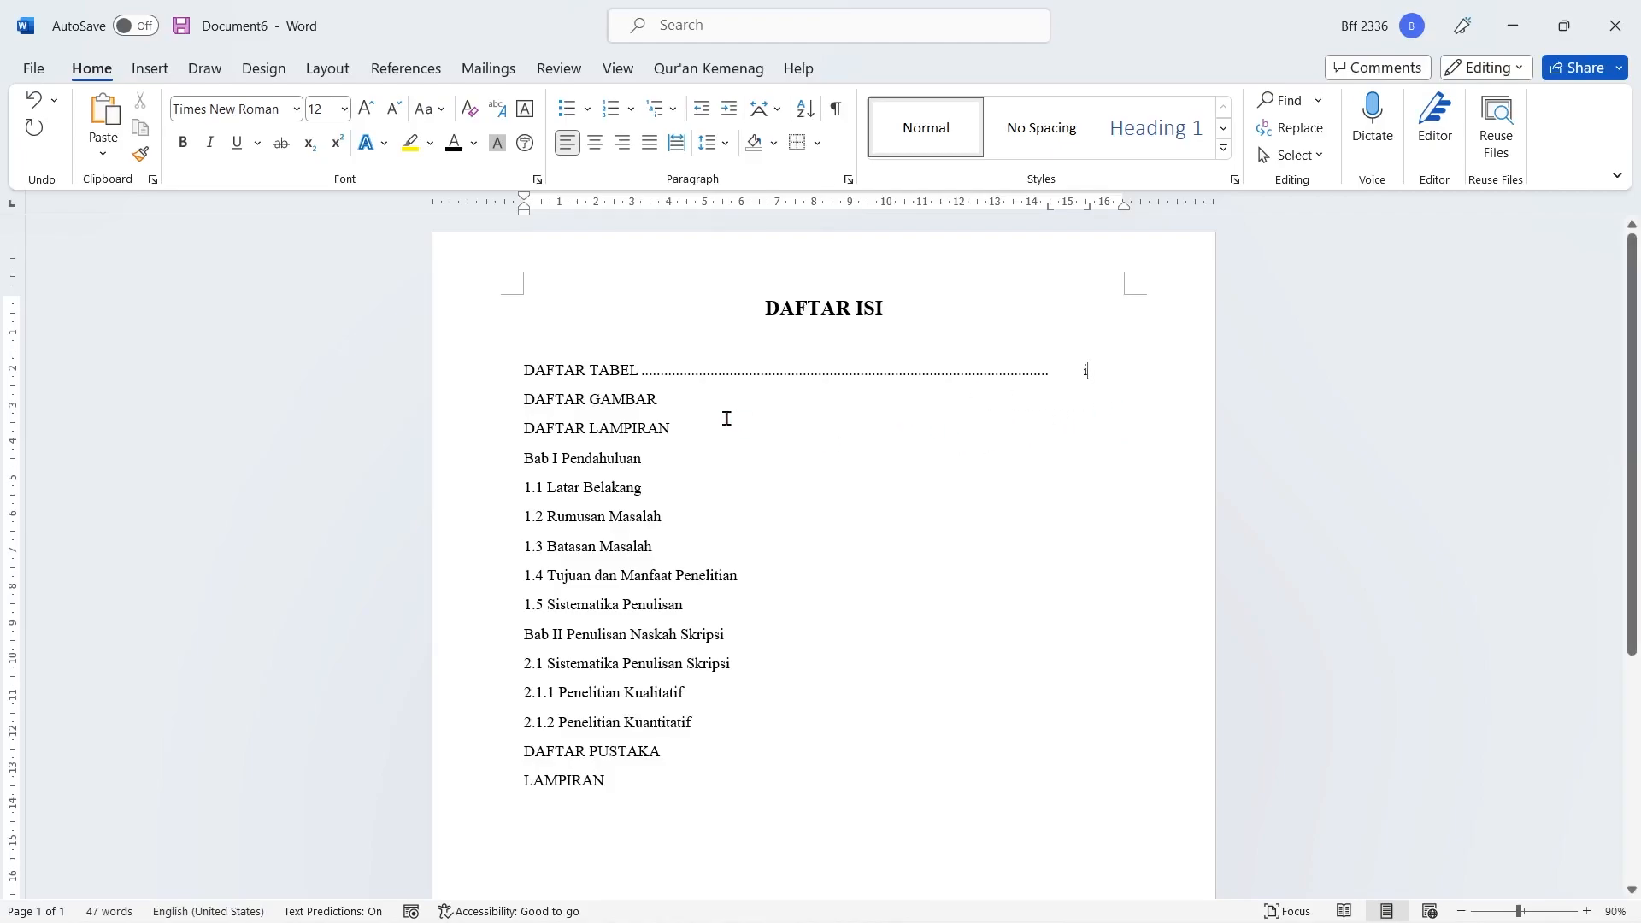
Add the dotted leader and the page number ii to the DAFTAR GAMBAR entry
left_click(680, 399)
key("Tab")
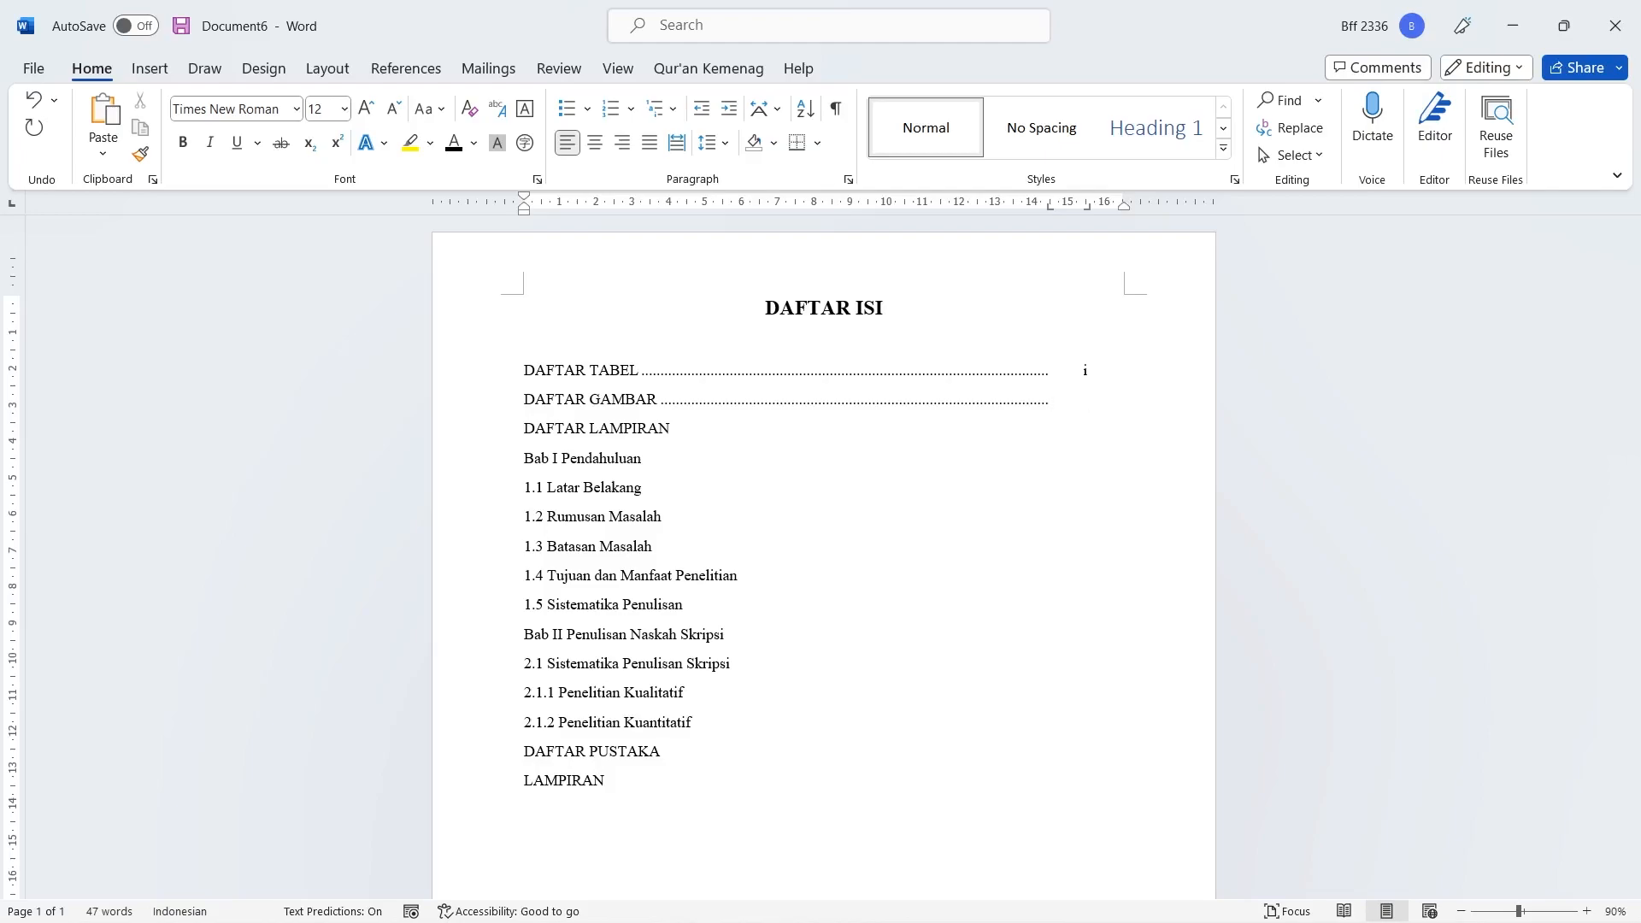
type("ii")
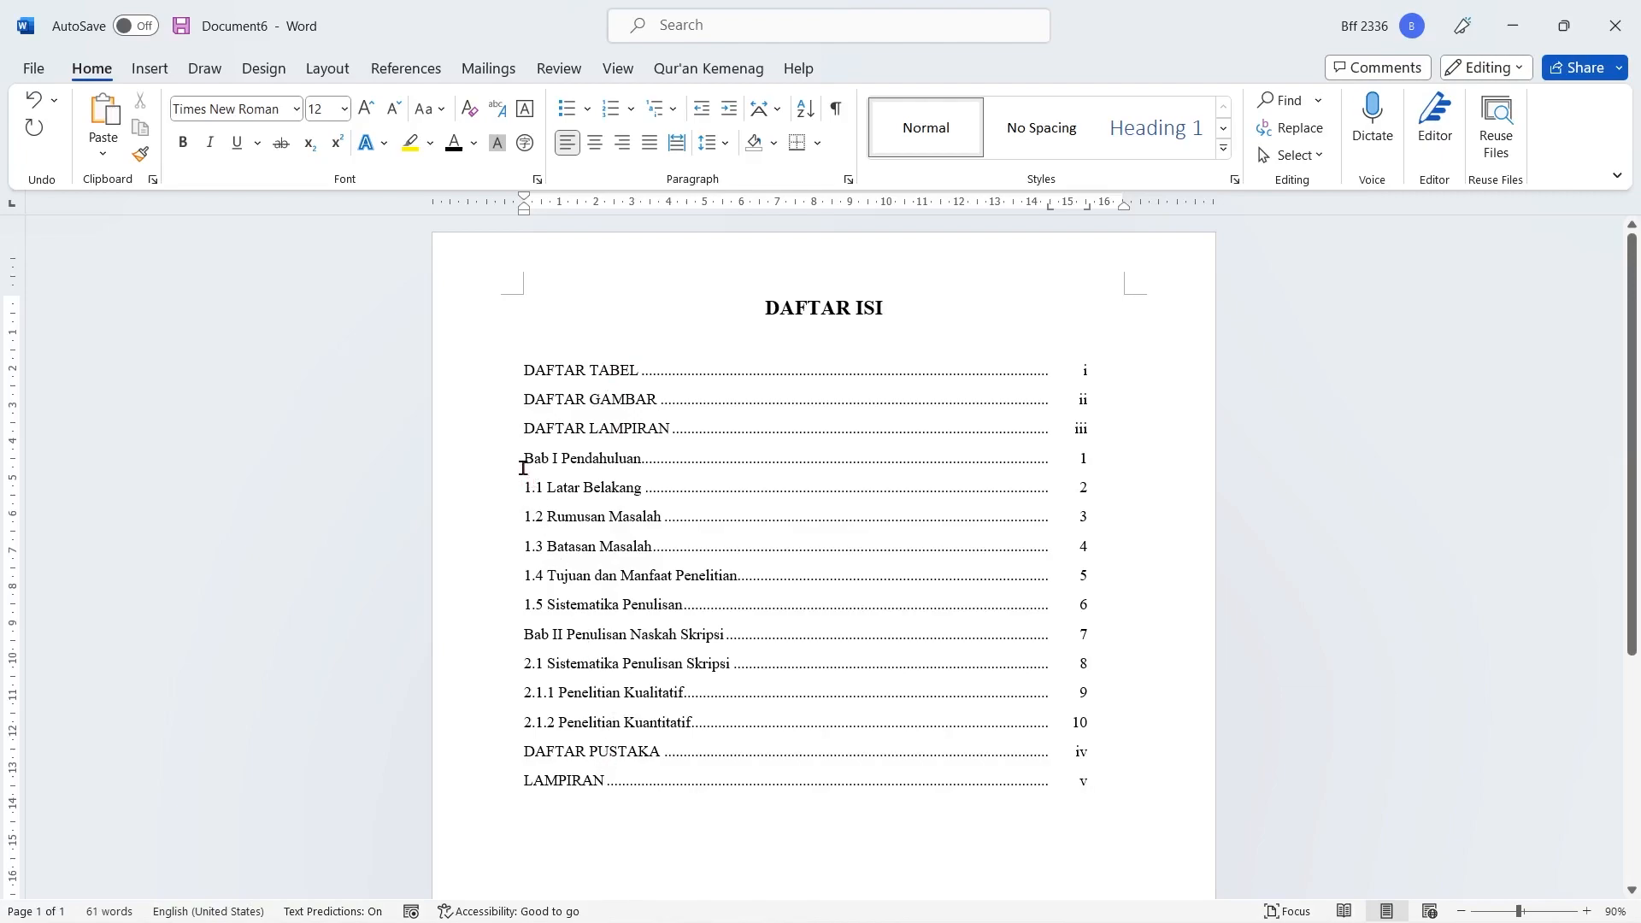
left_click_drag(522, 465, 701, 716)
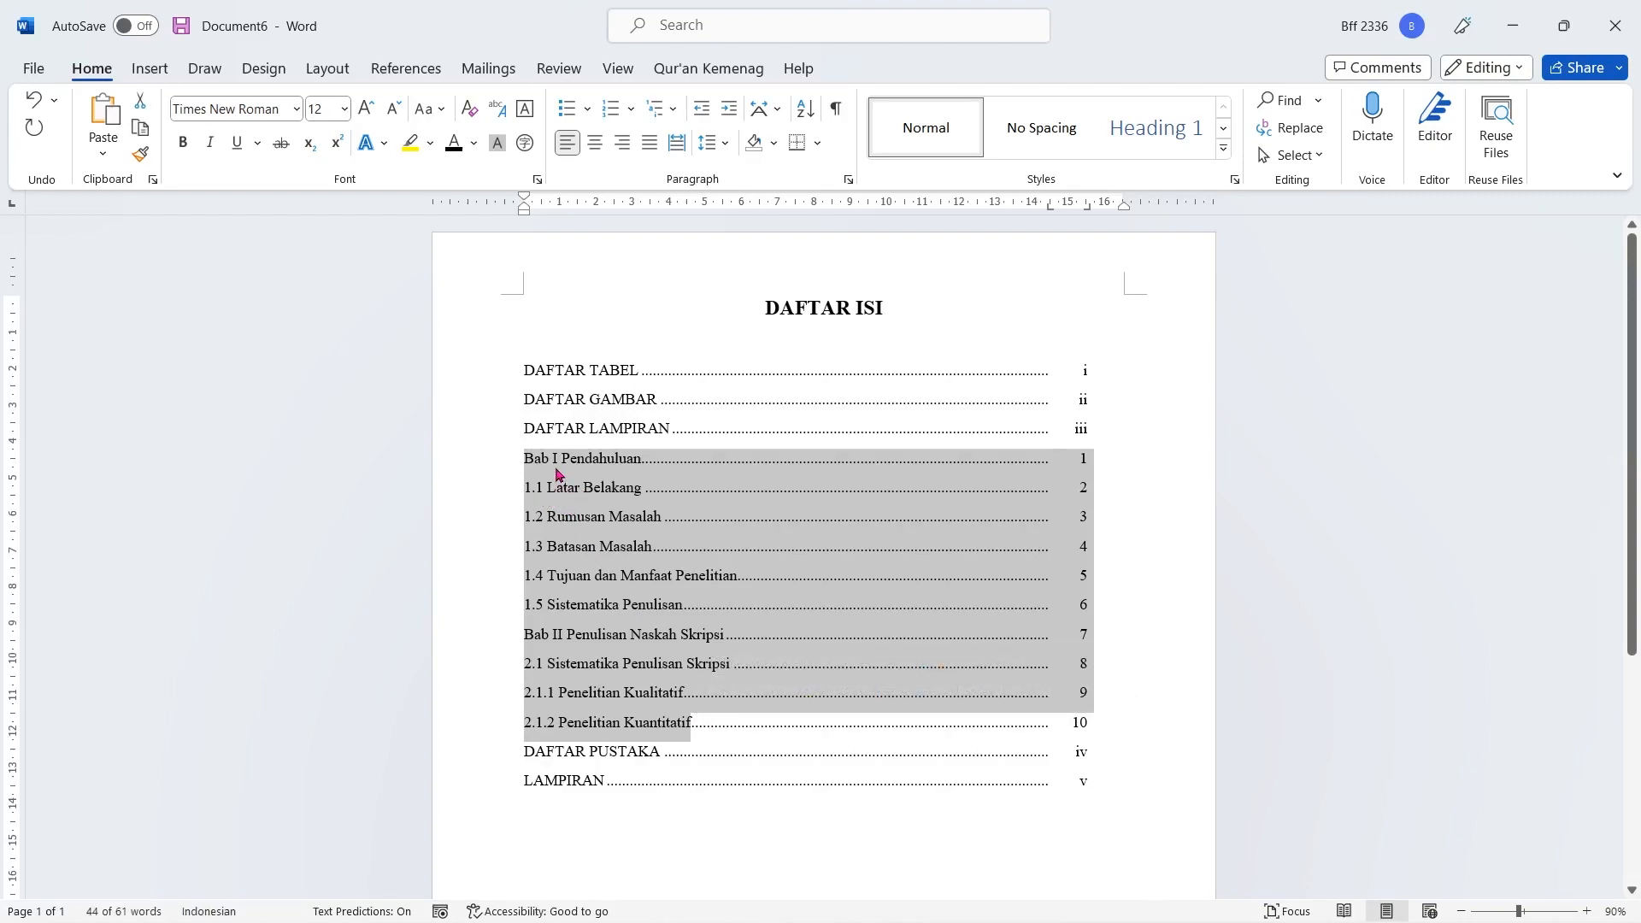
left_click(551, 513)
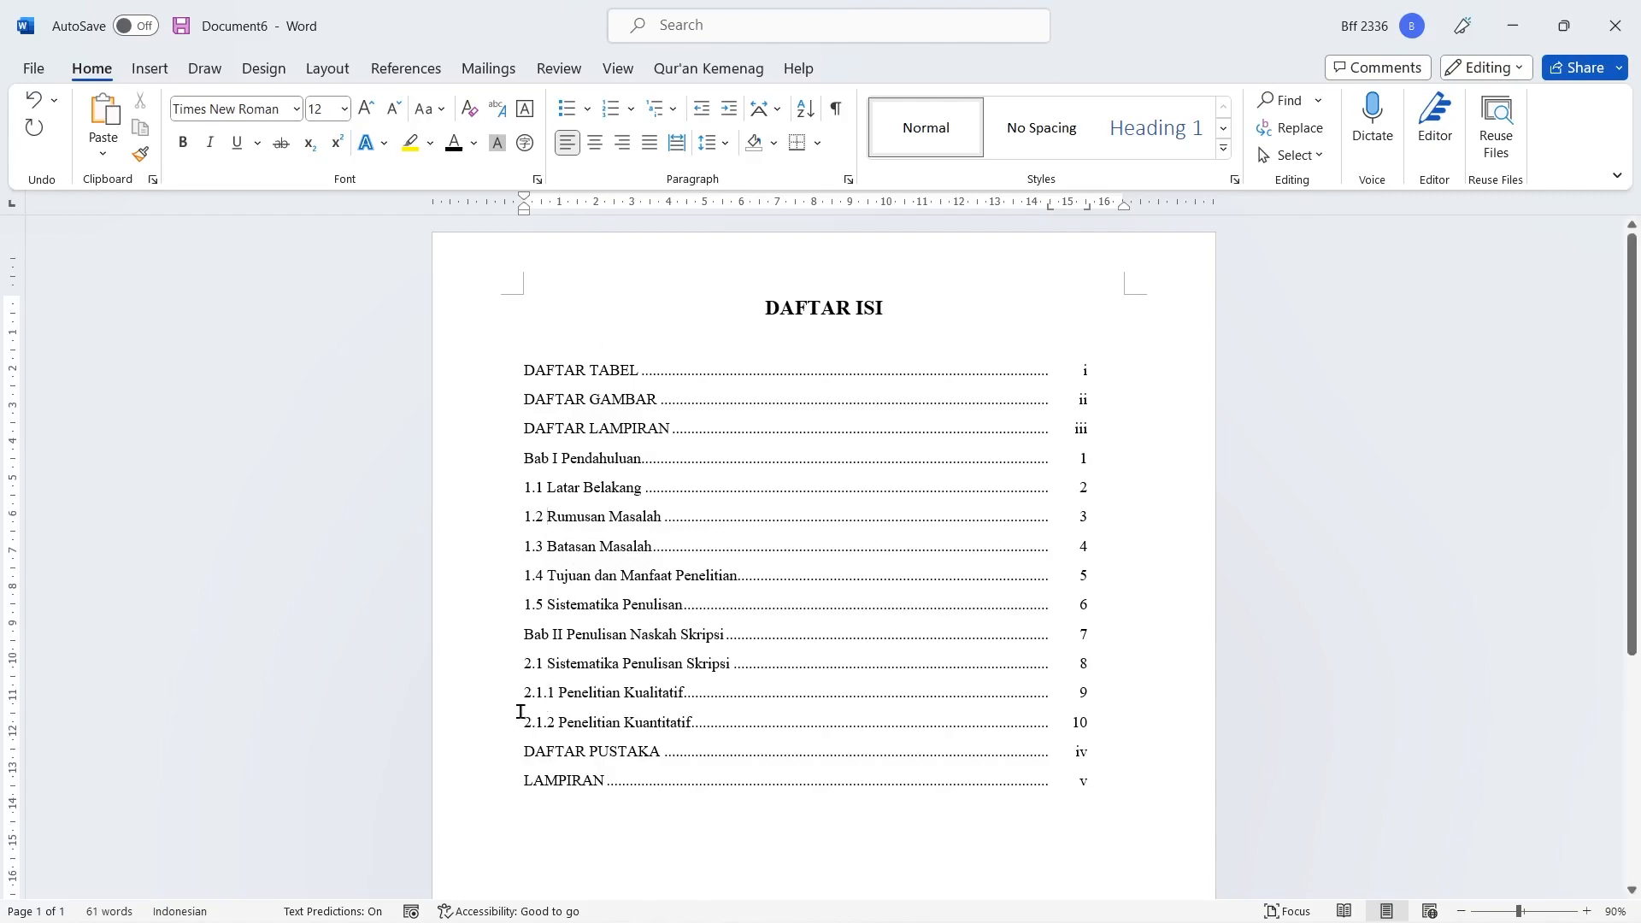
left_click_drag(519, 708, 755, 711)
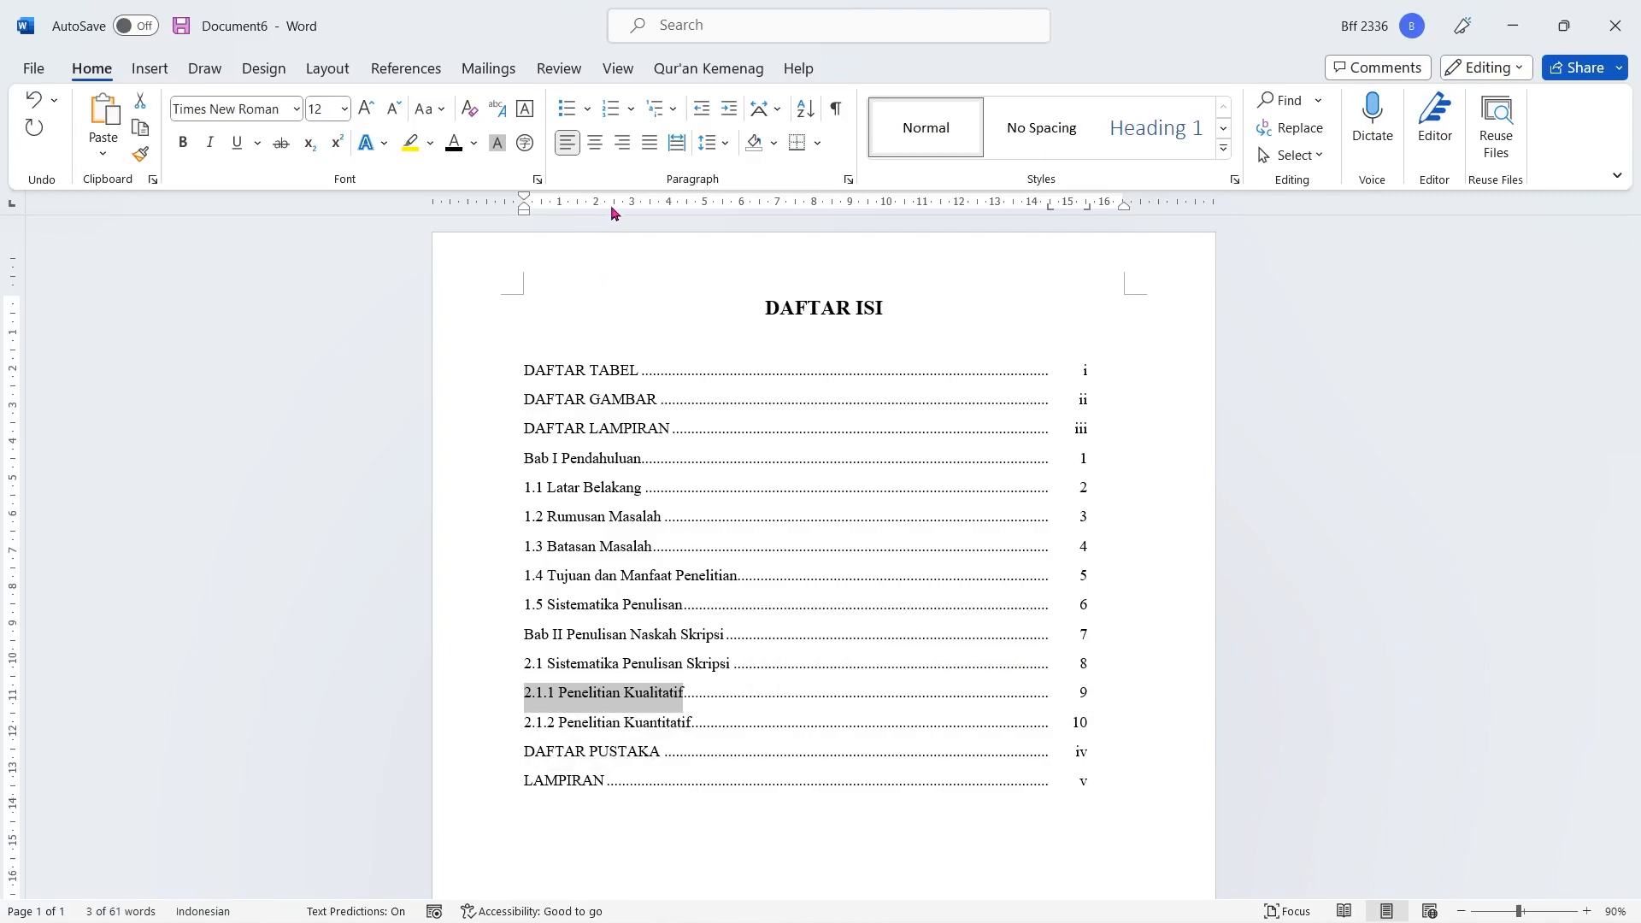
left_click(747, 636)
Add left-aligned tab stops at 1,5 cm and 2,5 cm without leaders to the entries from Bab I to 2.1.2
left_click_drag(520, 471, 1090, 727)
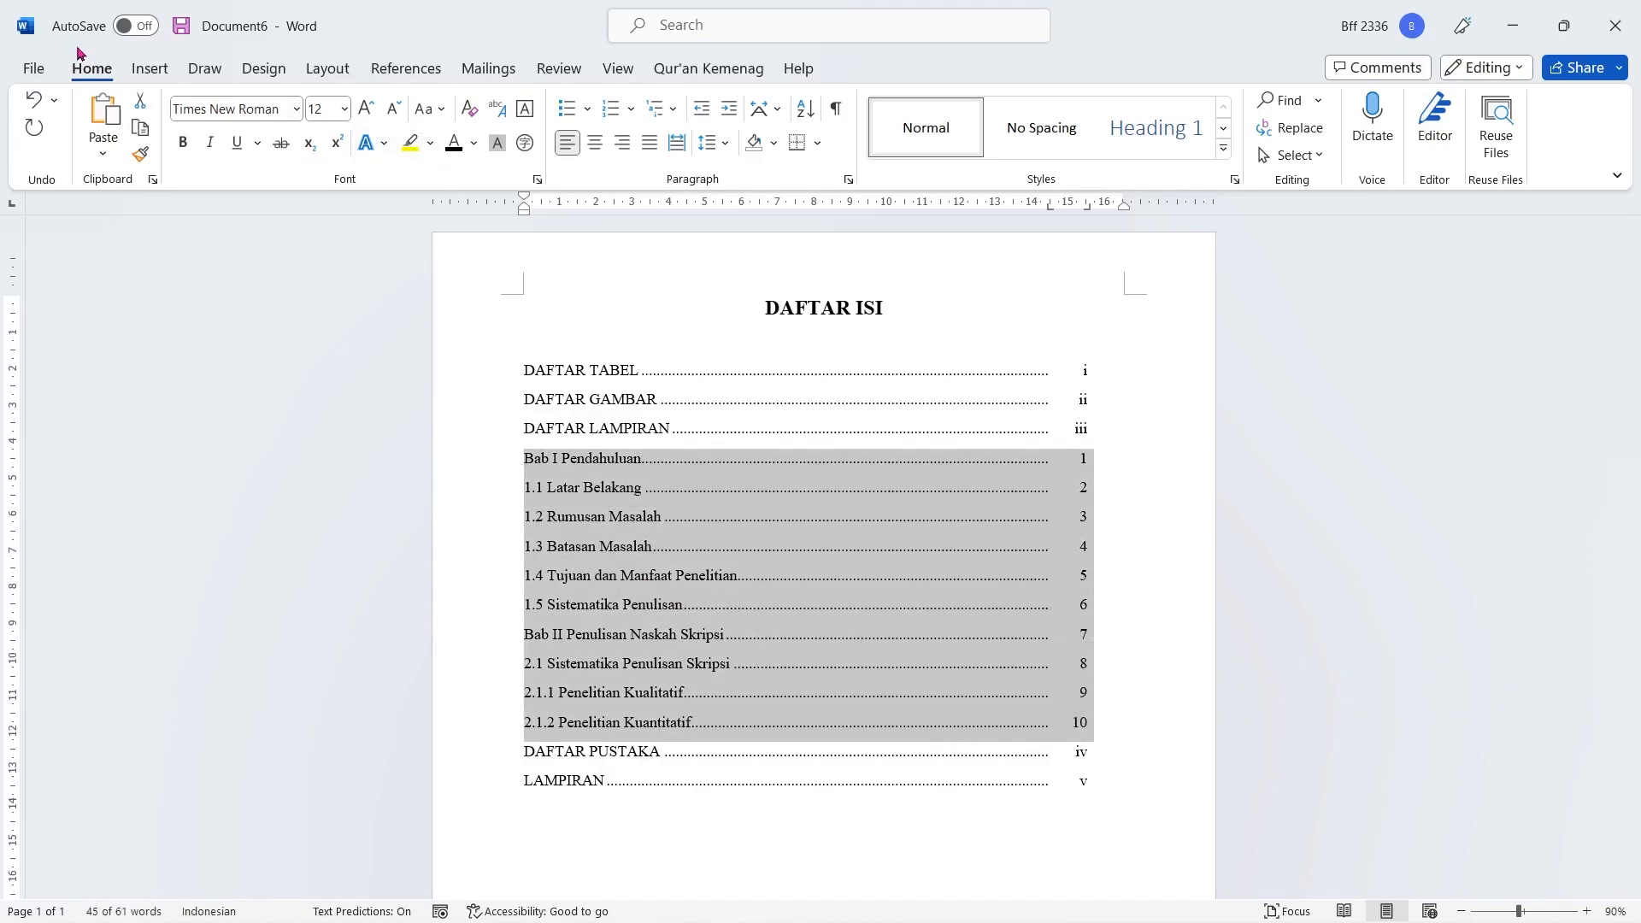
left_click(848, 180)
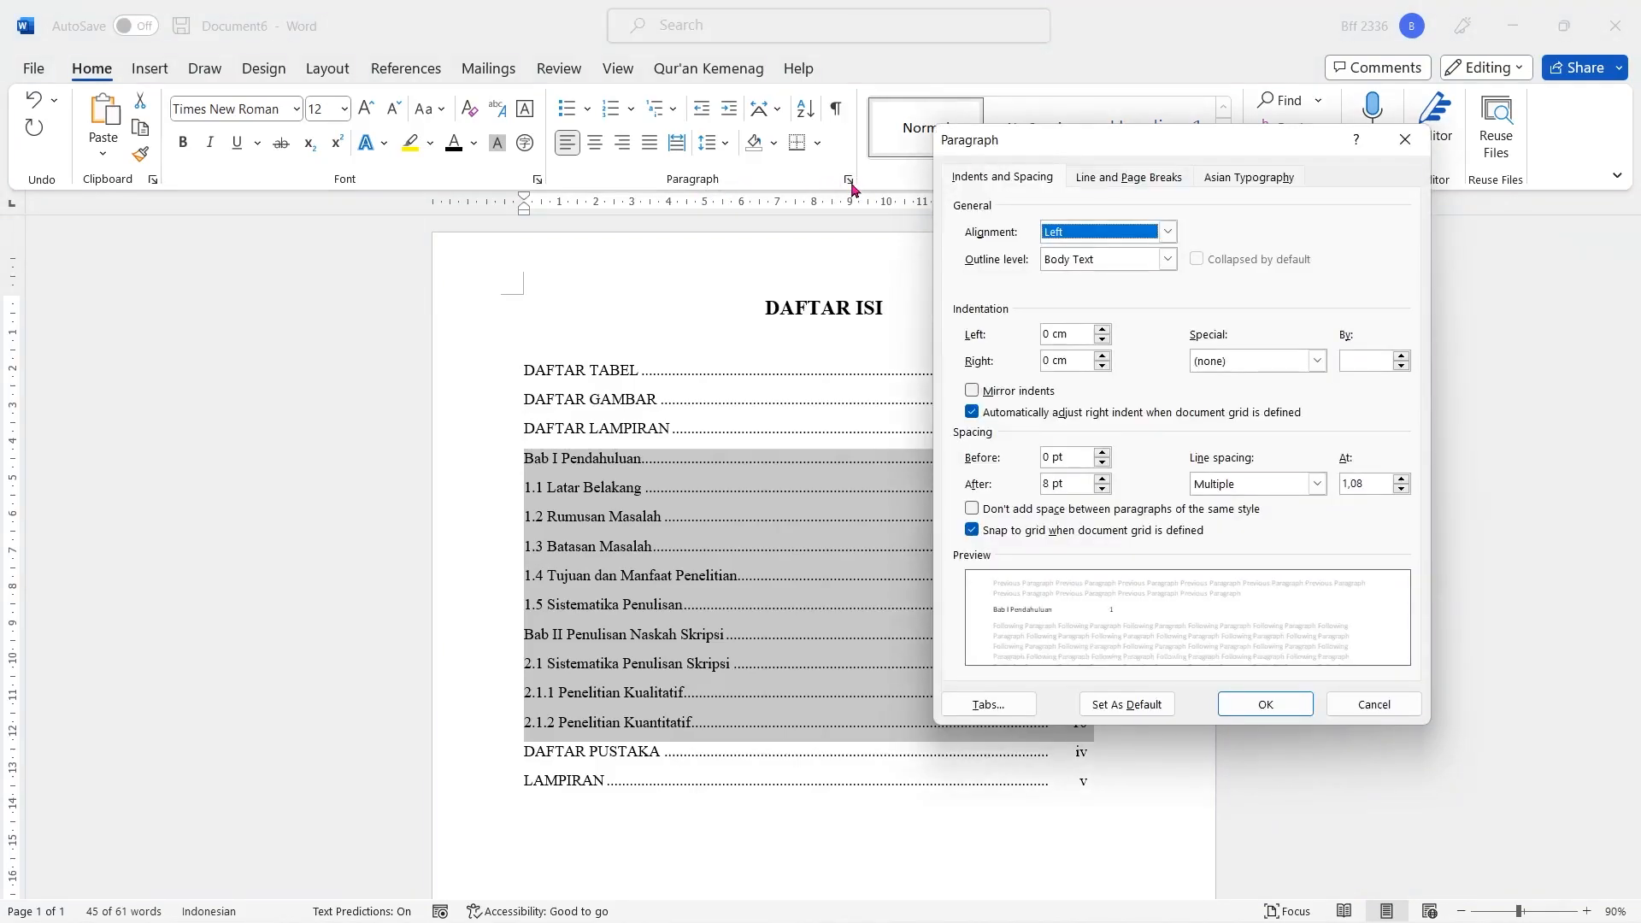
left_click(990, 706)
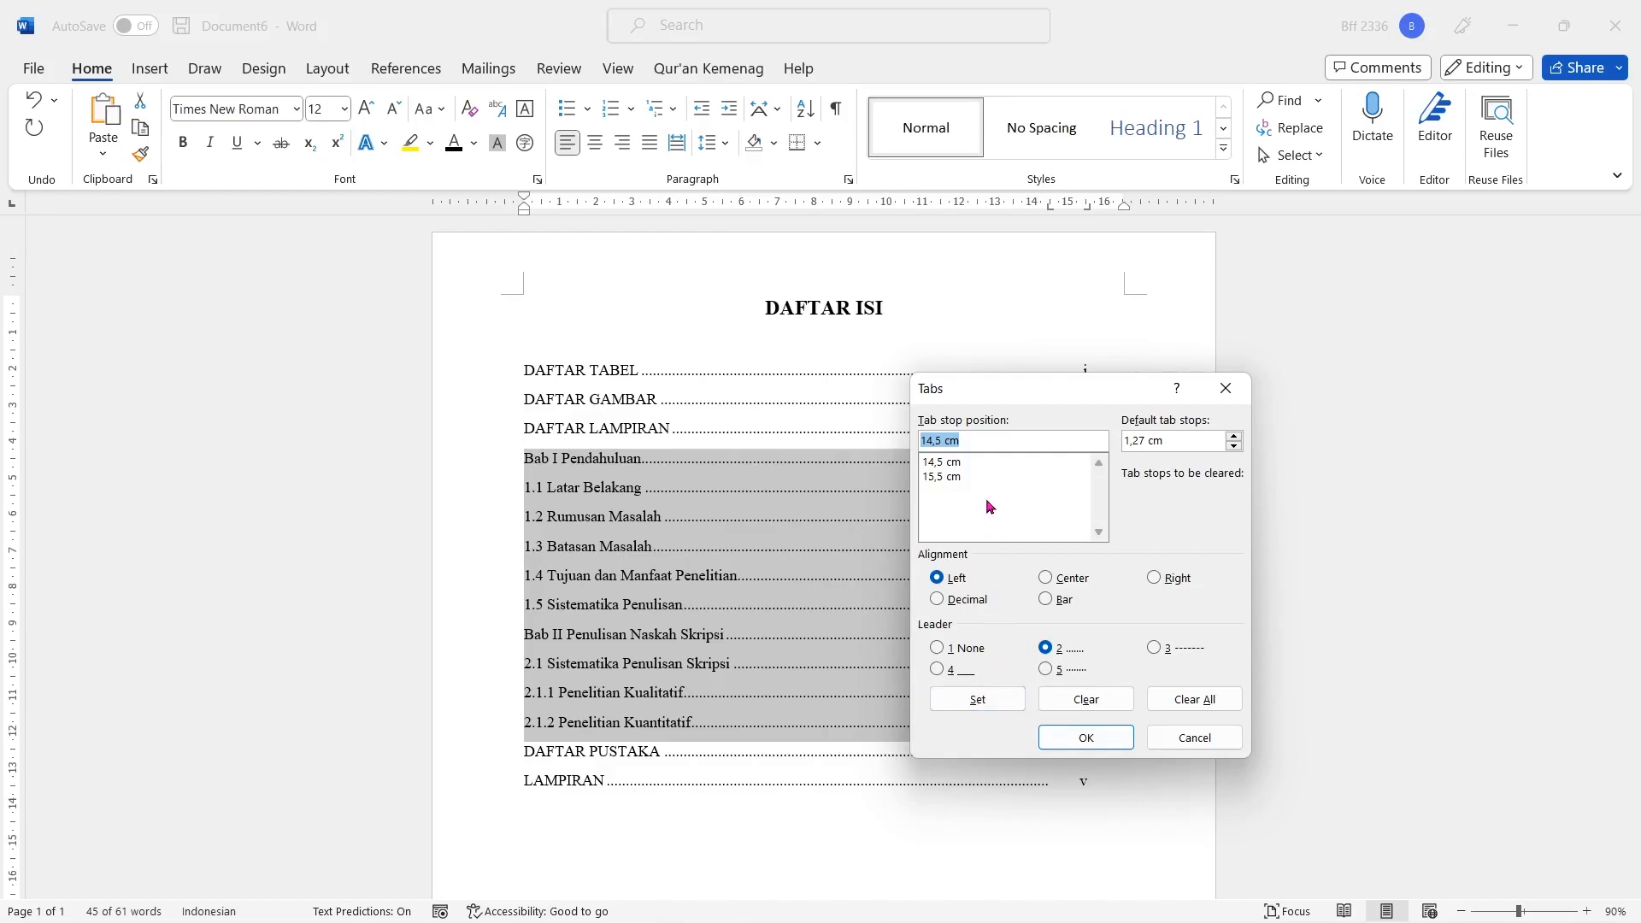
type("1,5")
left_click(978, 700)
type("2")
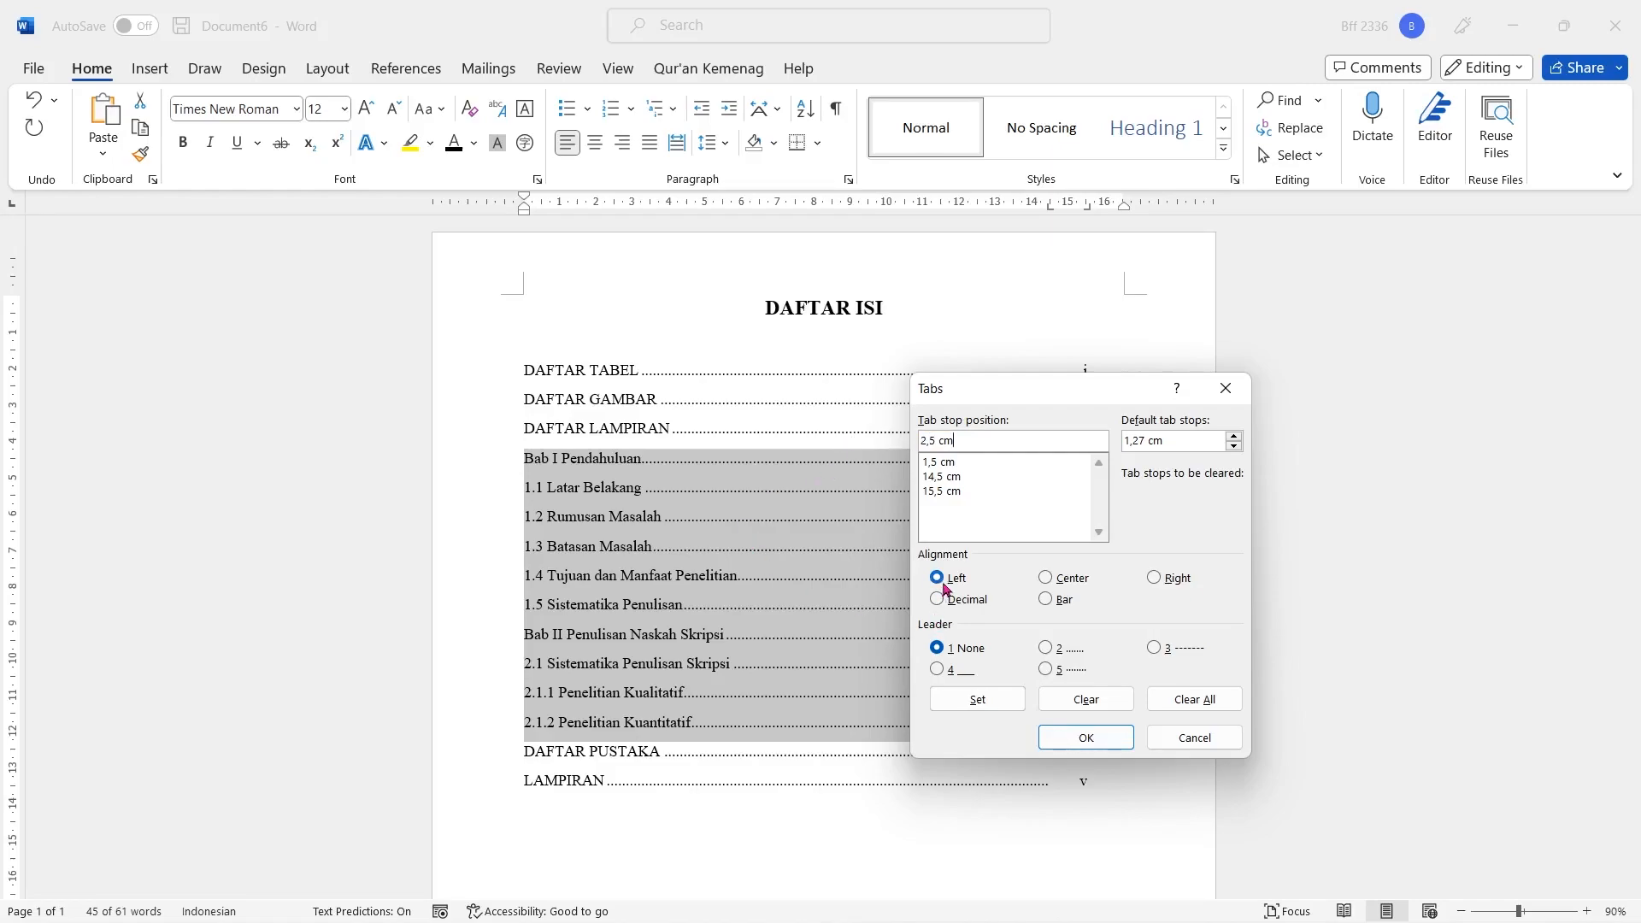
left_click(995, 703)
left_click(1090, 740)
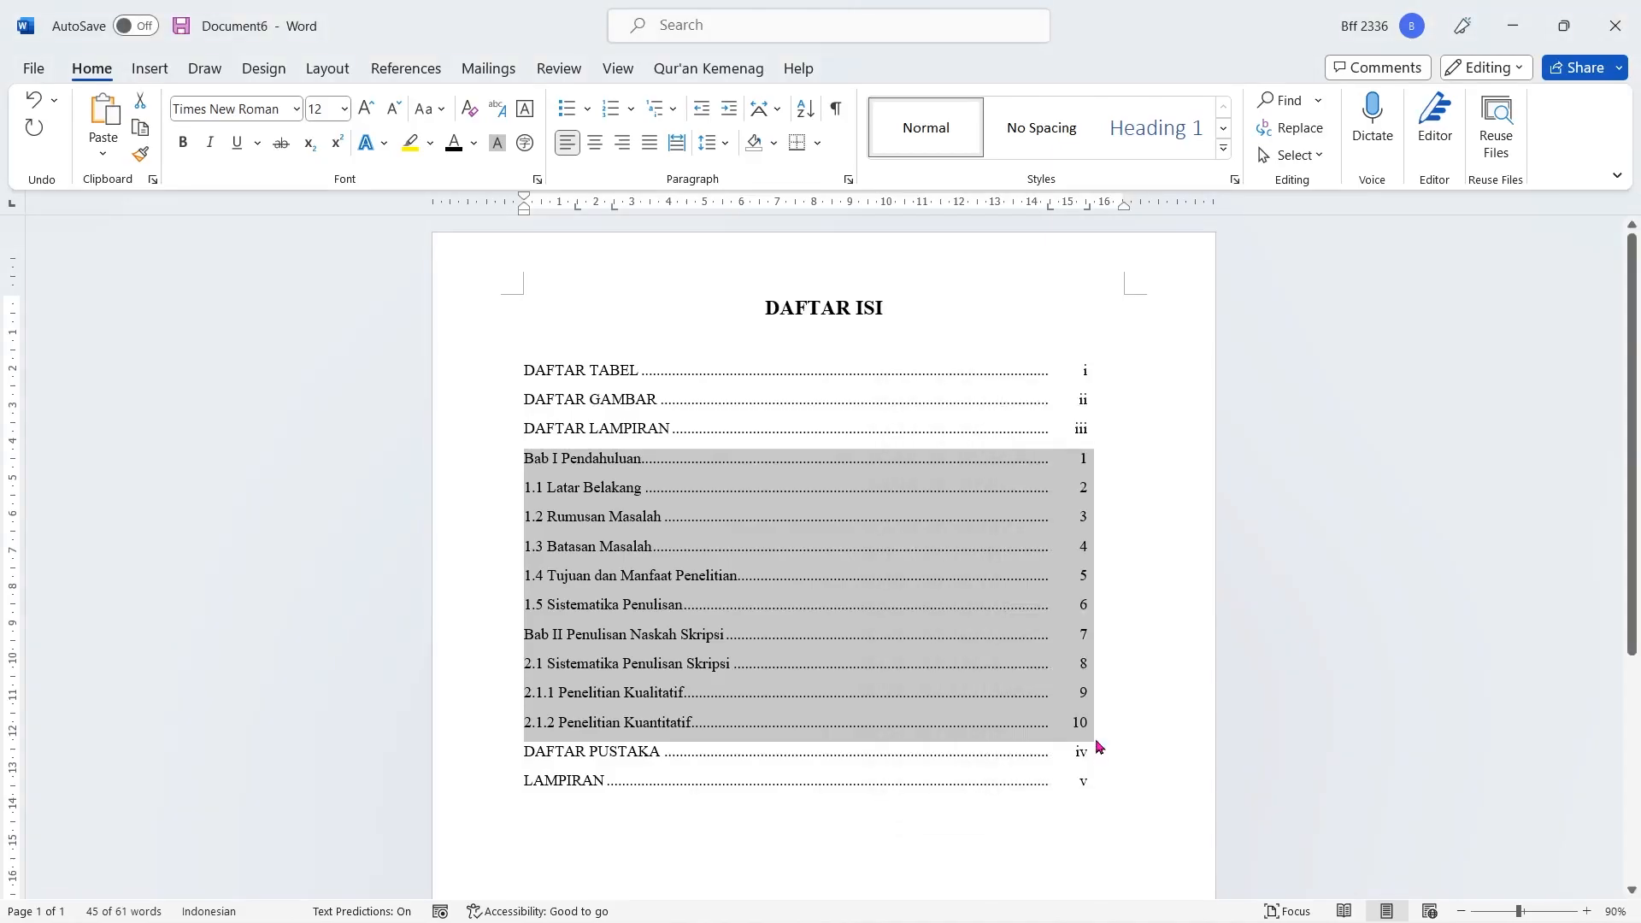
Replace the space between Bab I and Pendahuluan with a tab
left_click(603, 489)
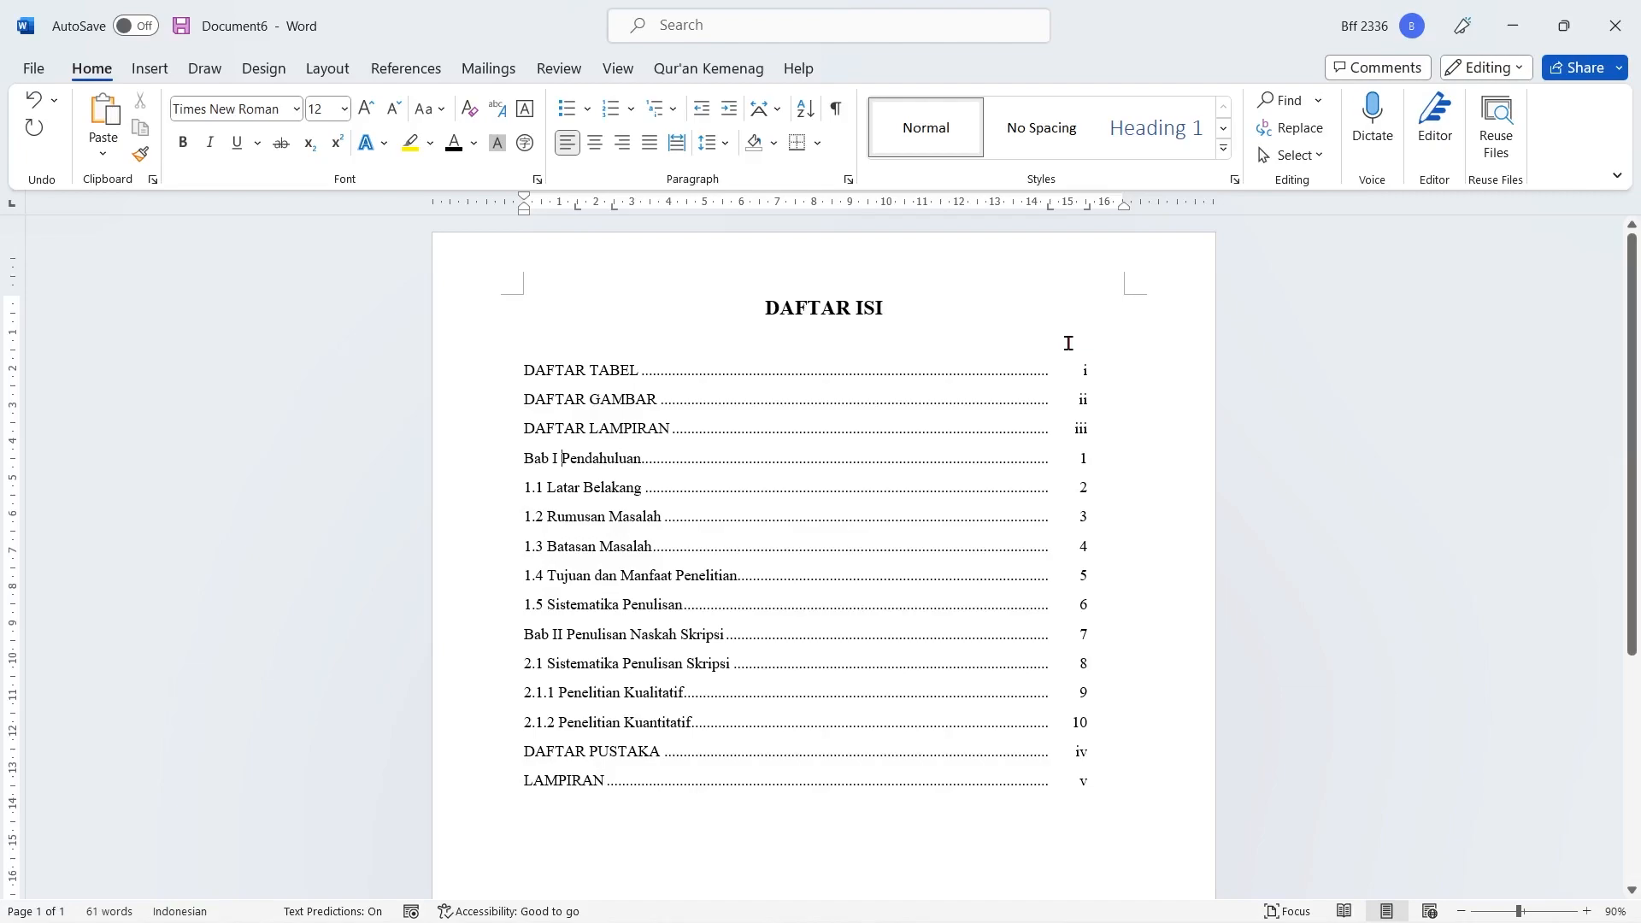
key("BackSpace")
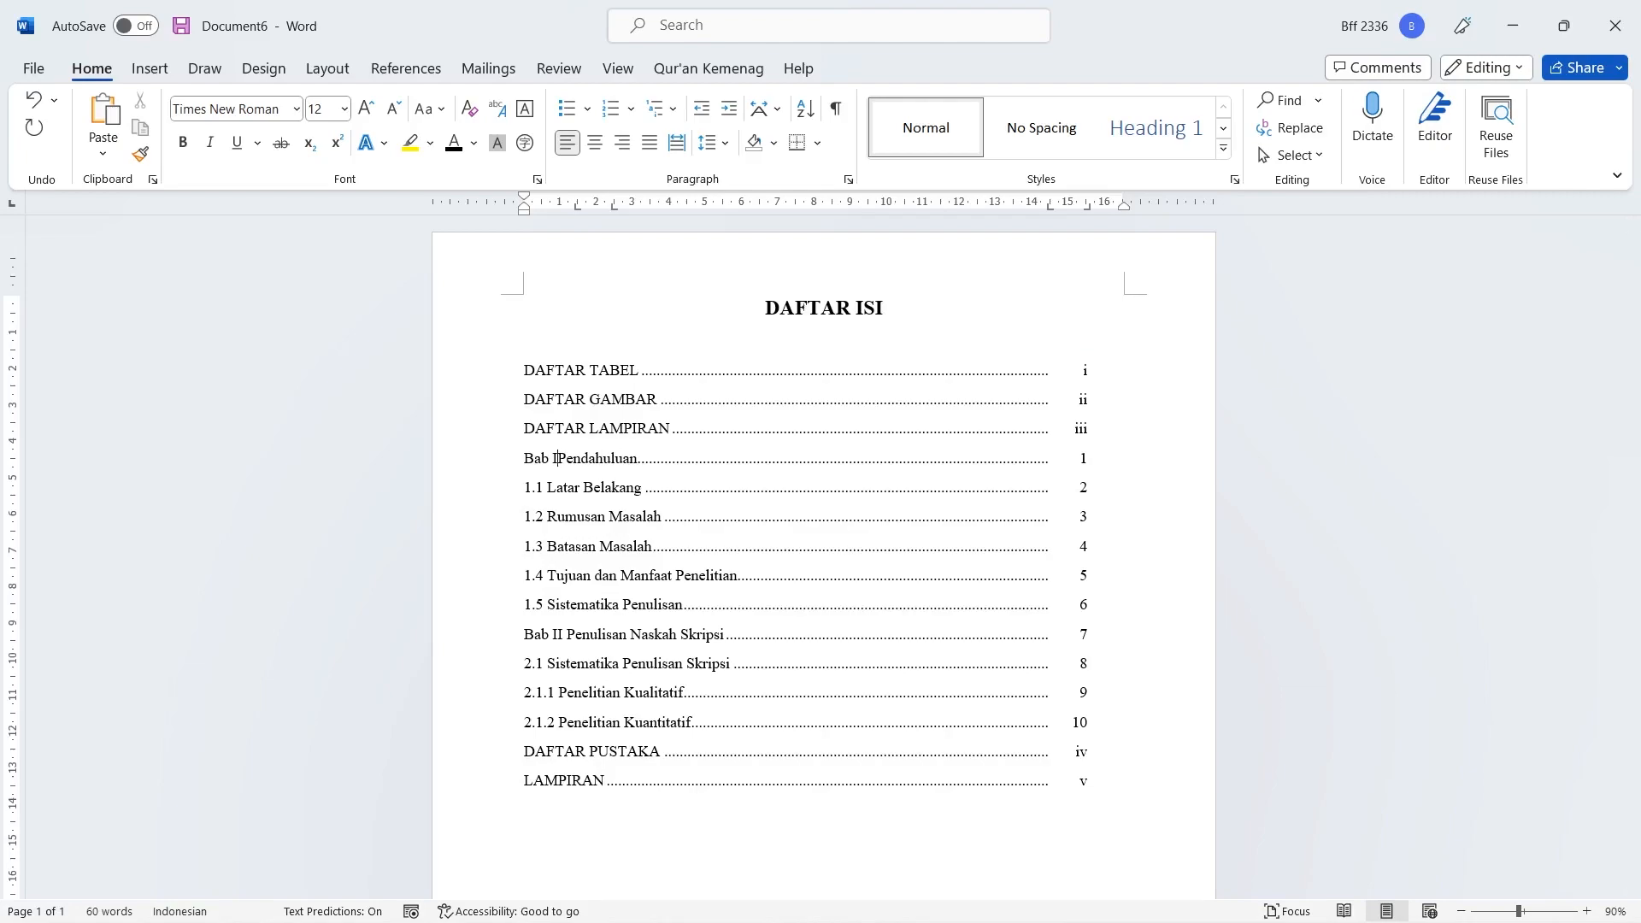
key("Tab")
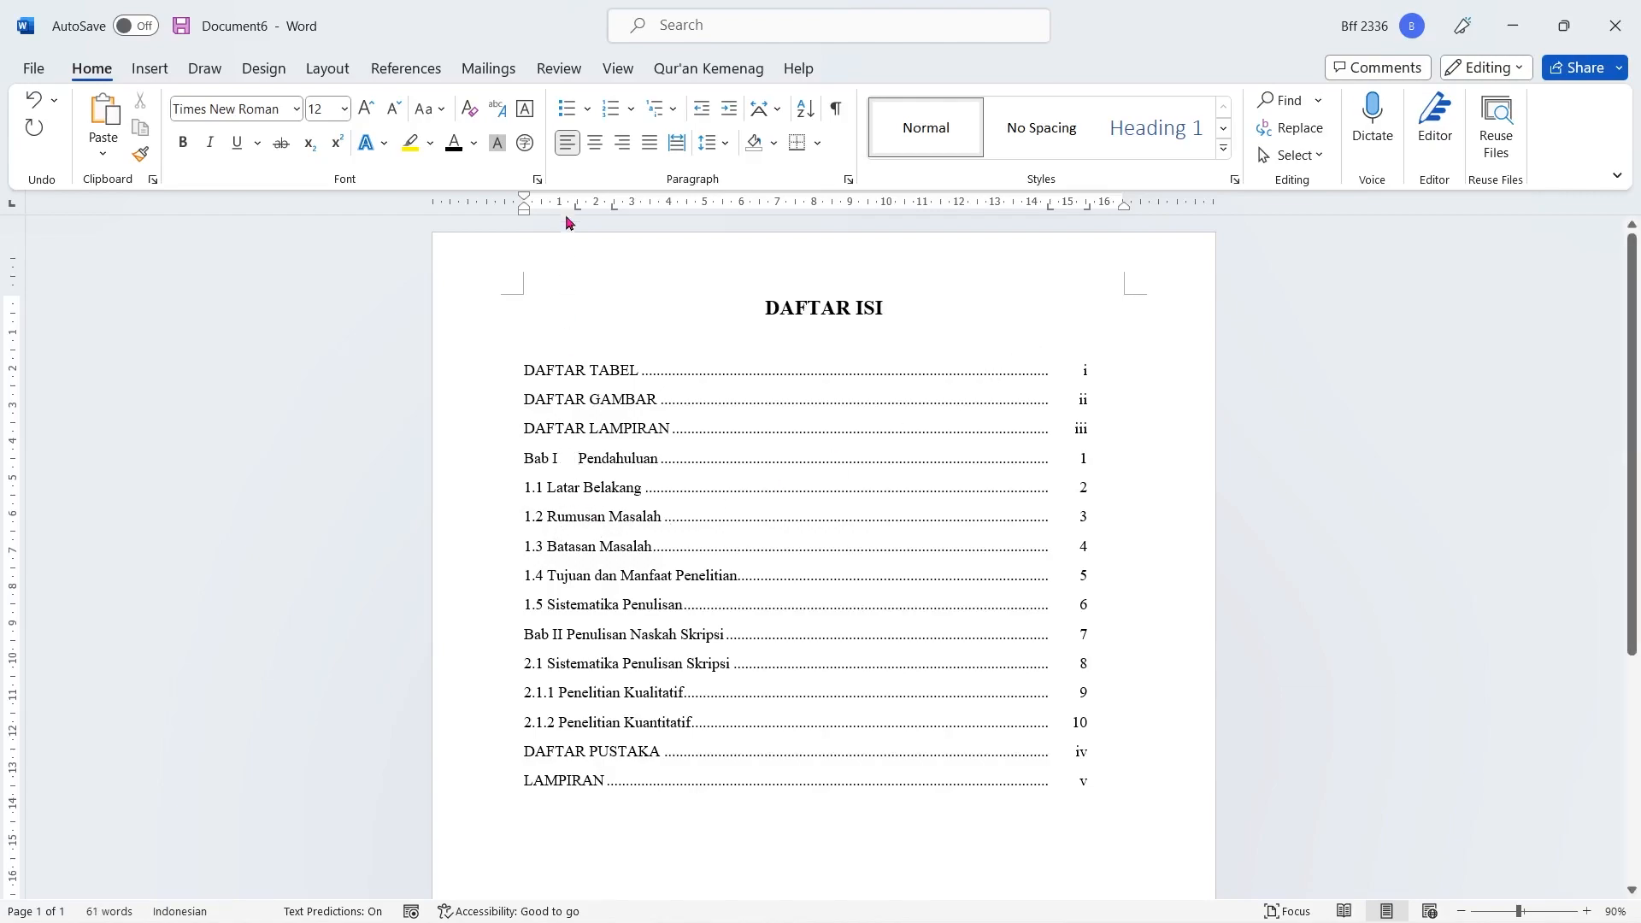
Indent the entries 1.1 Latar Belakang to 1.5 Sistematika Penulisan to the 1,5 cm tab stop
left_click(522, 488)
key("Tab")
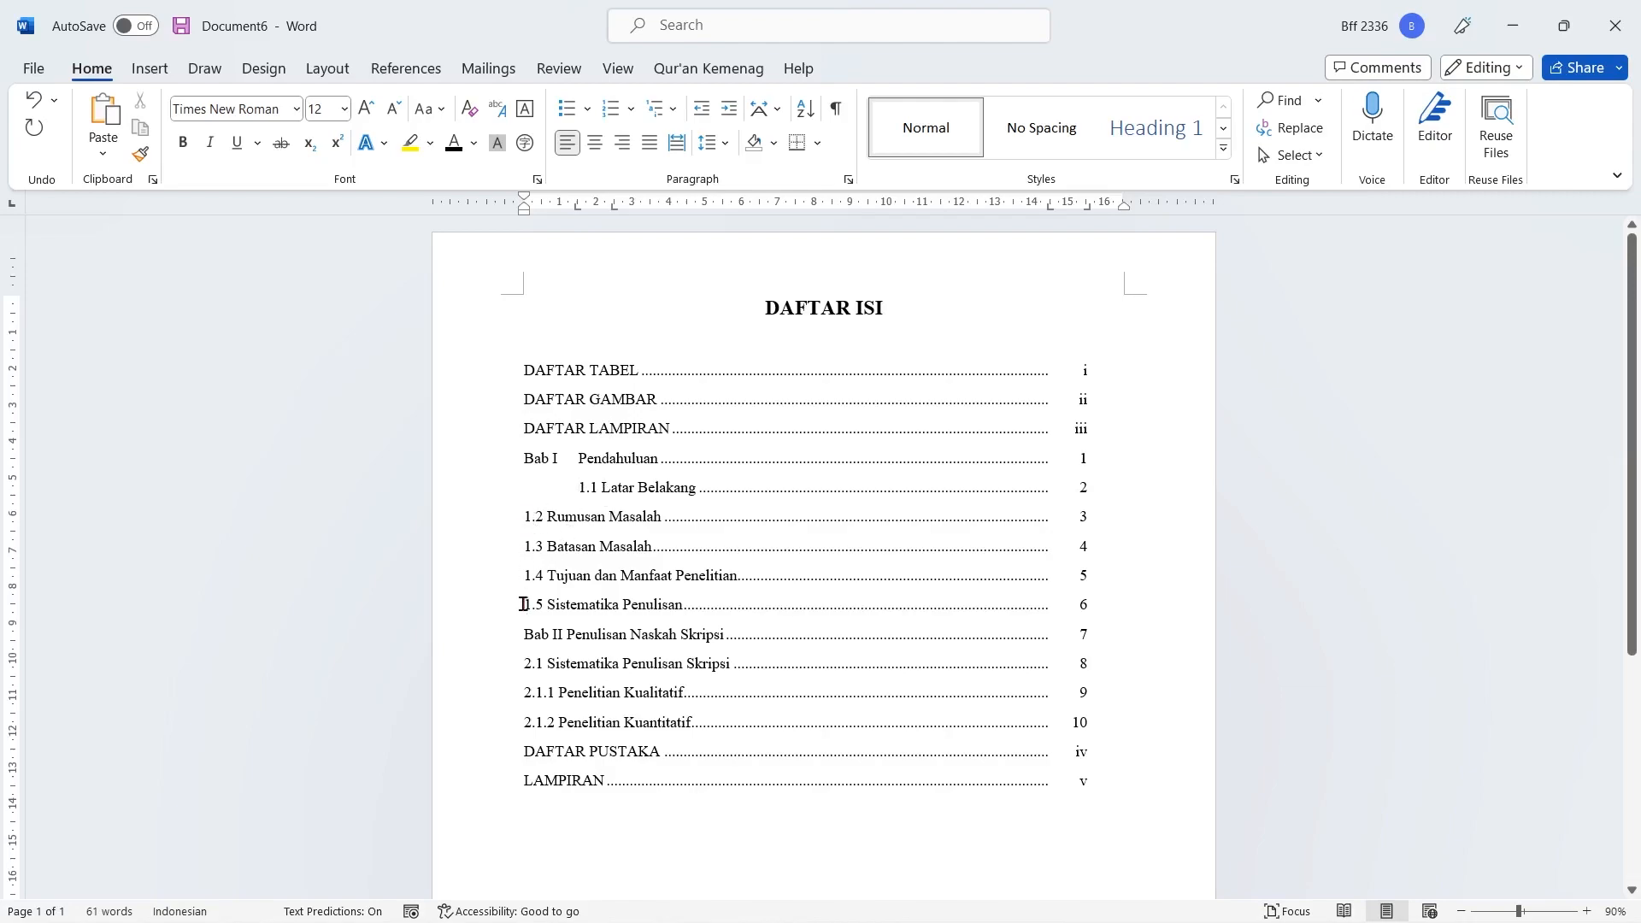
left_click(524, 516)
key("Tab")
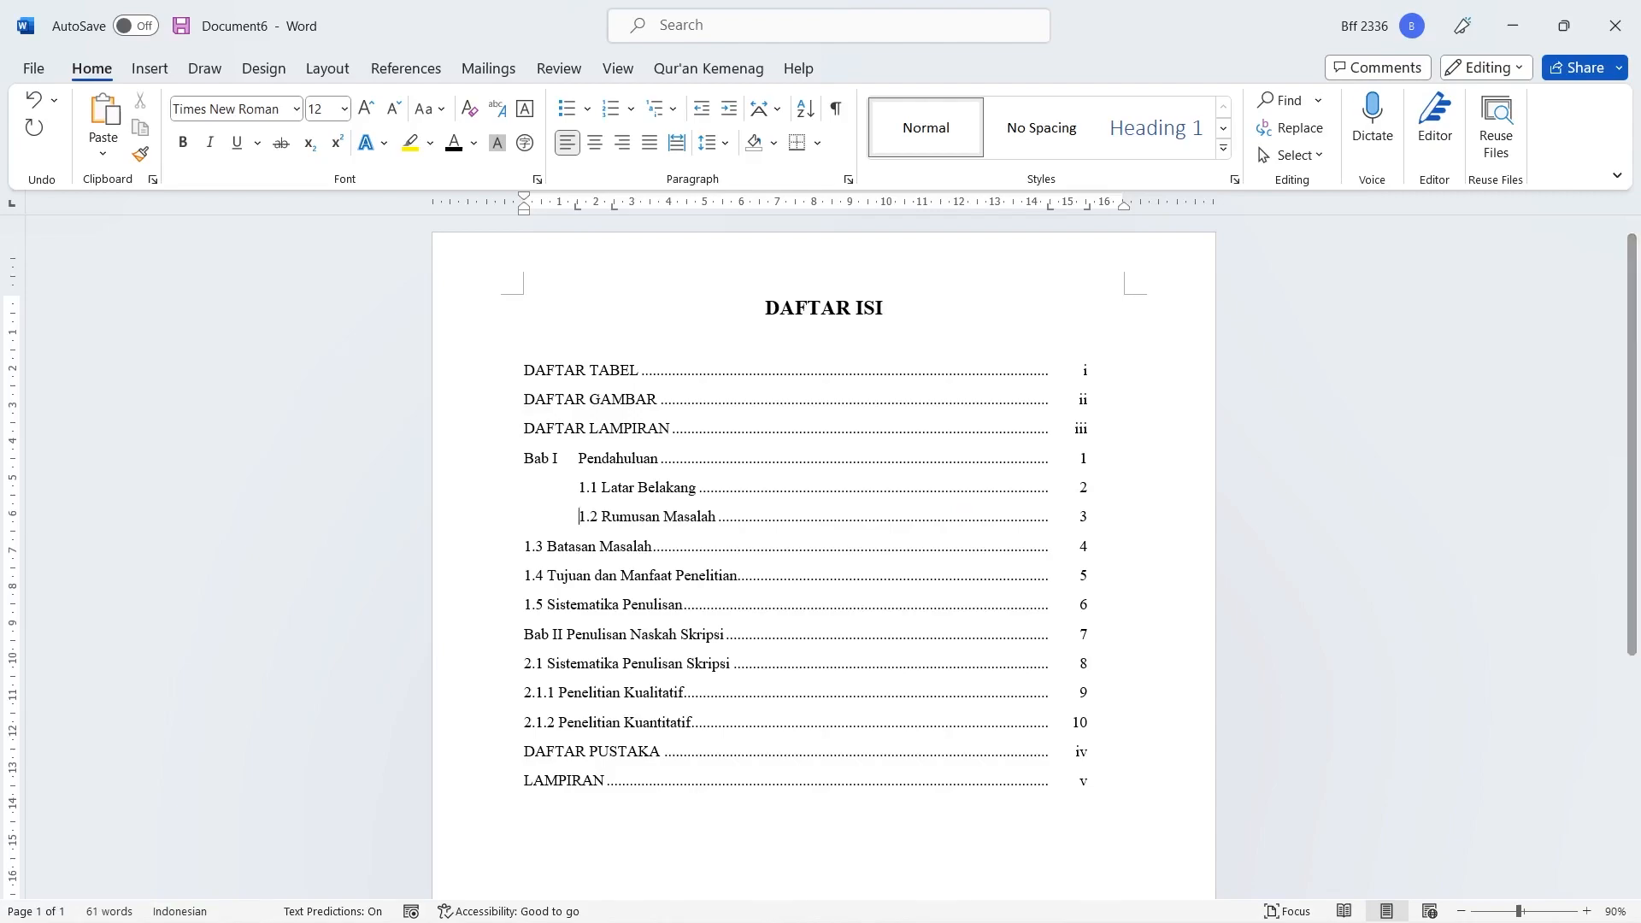
left_click(522, 547)
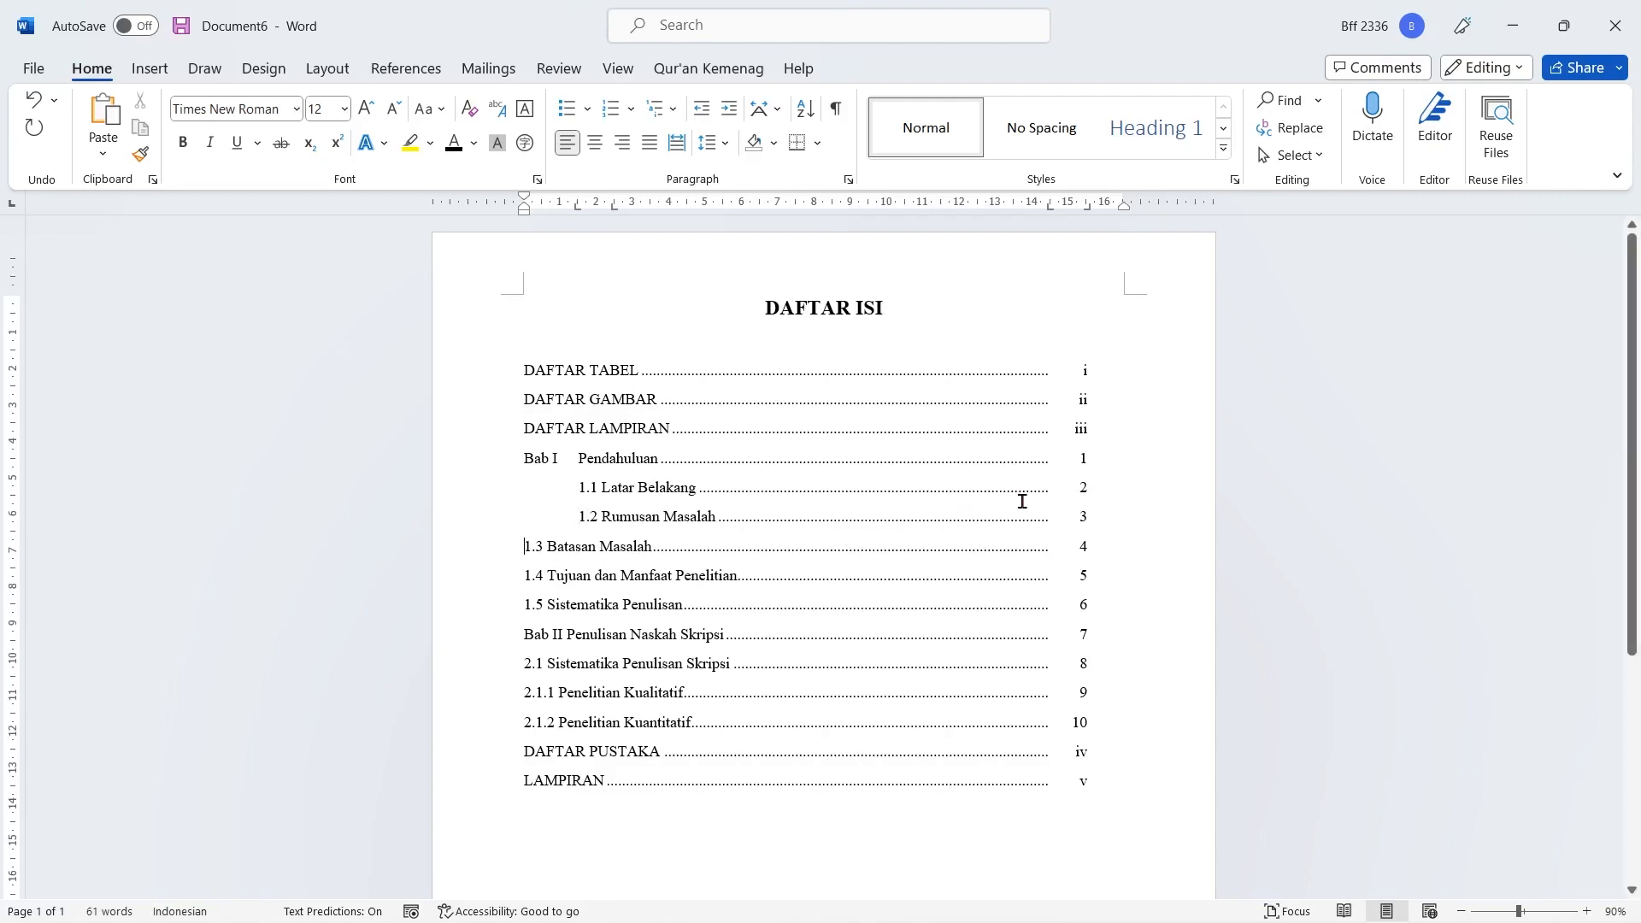
key("Tab")
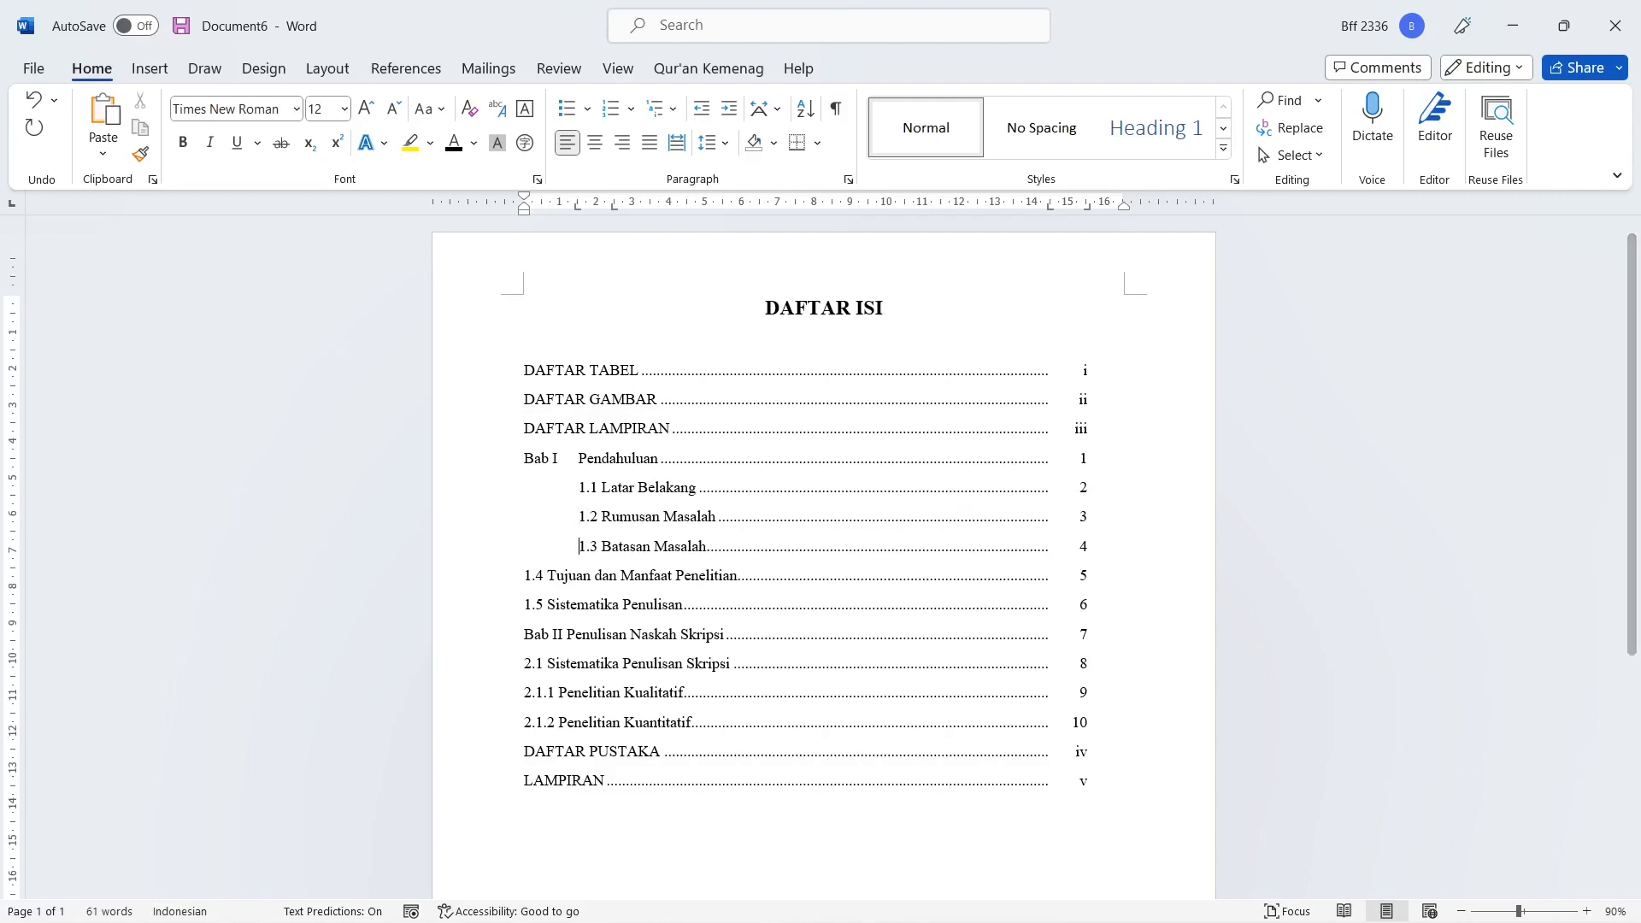
left_click(520, 581)
key("Tab")
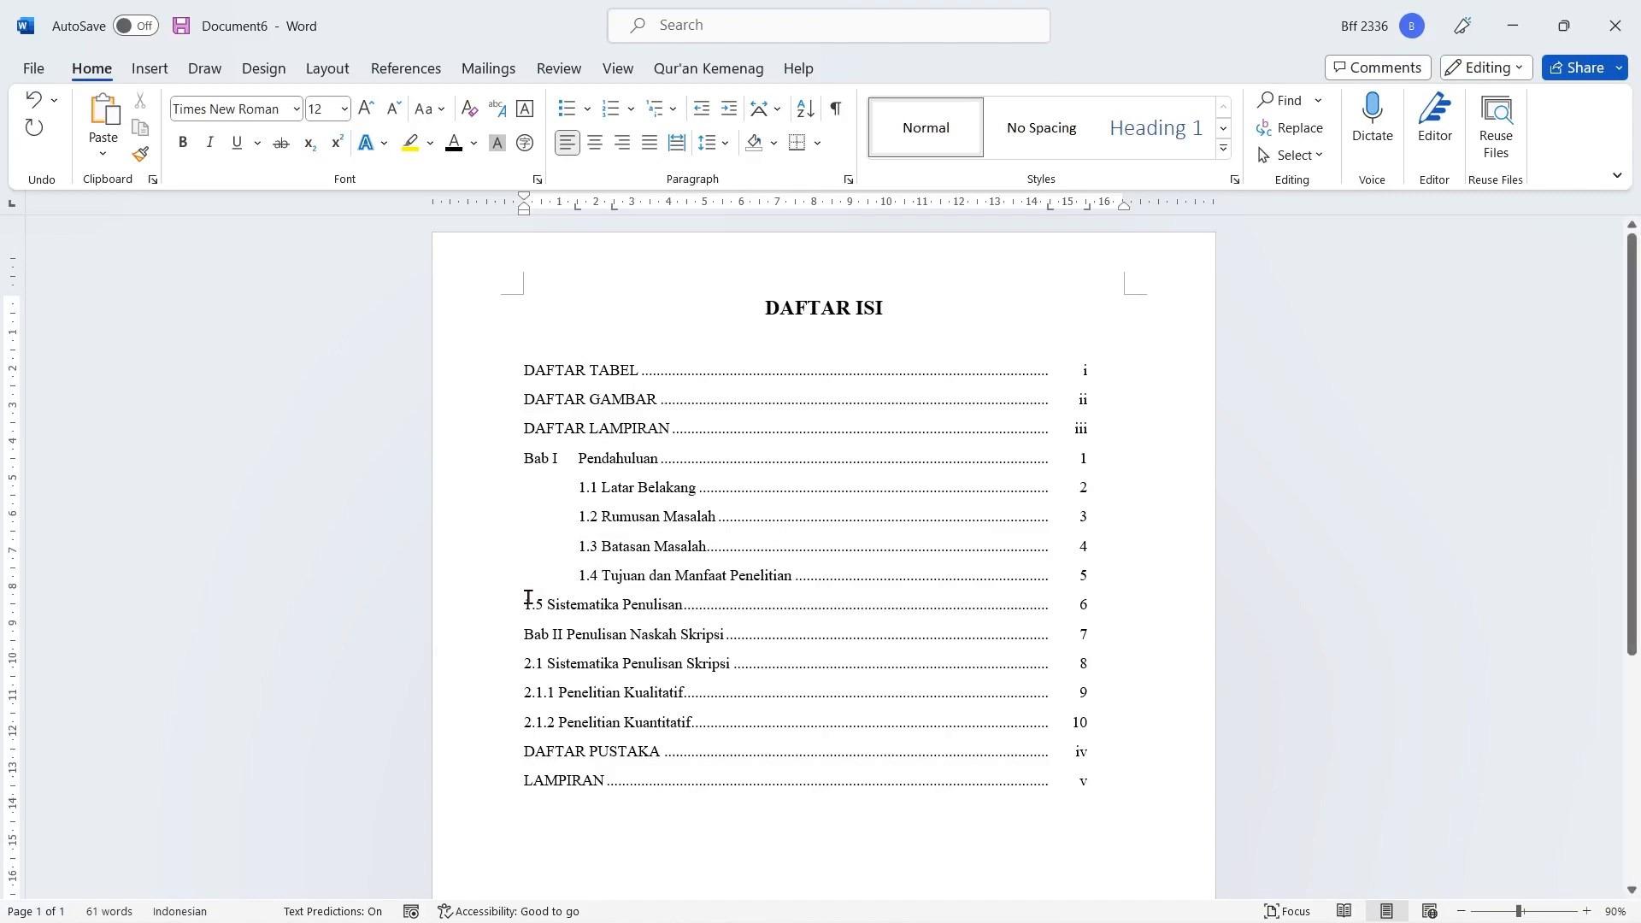
left_click(525, 605)
key("Tab")
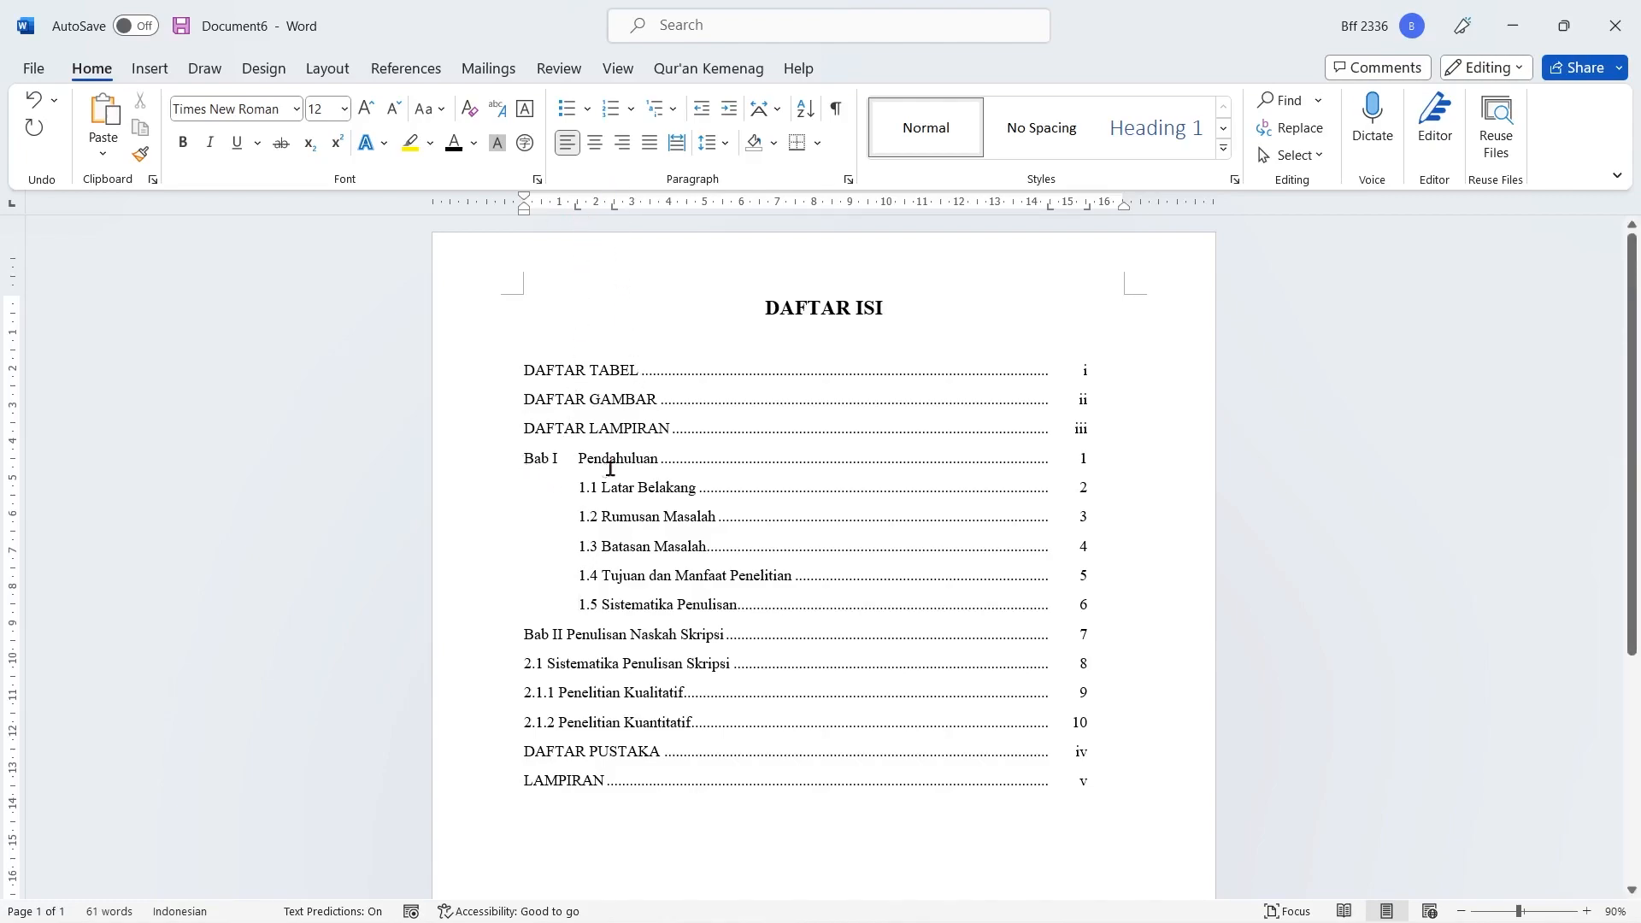
Replace the space after Bab II with a tab and indent 2.1 Sistematika Penulisan Skripsi to the 1,5 cm tab stop
left_click(568, 635)
key("BackSpace")
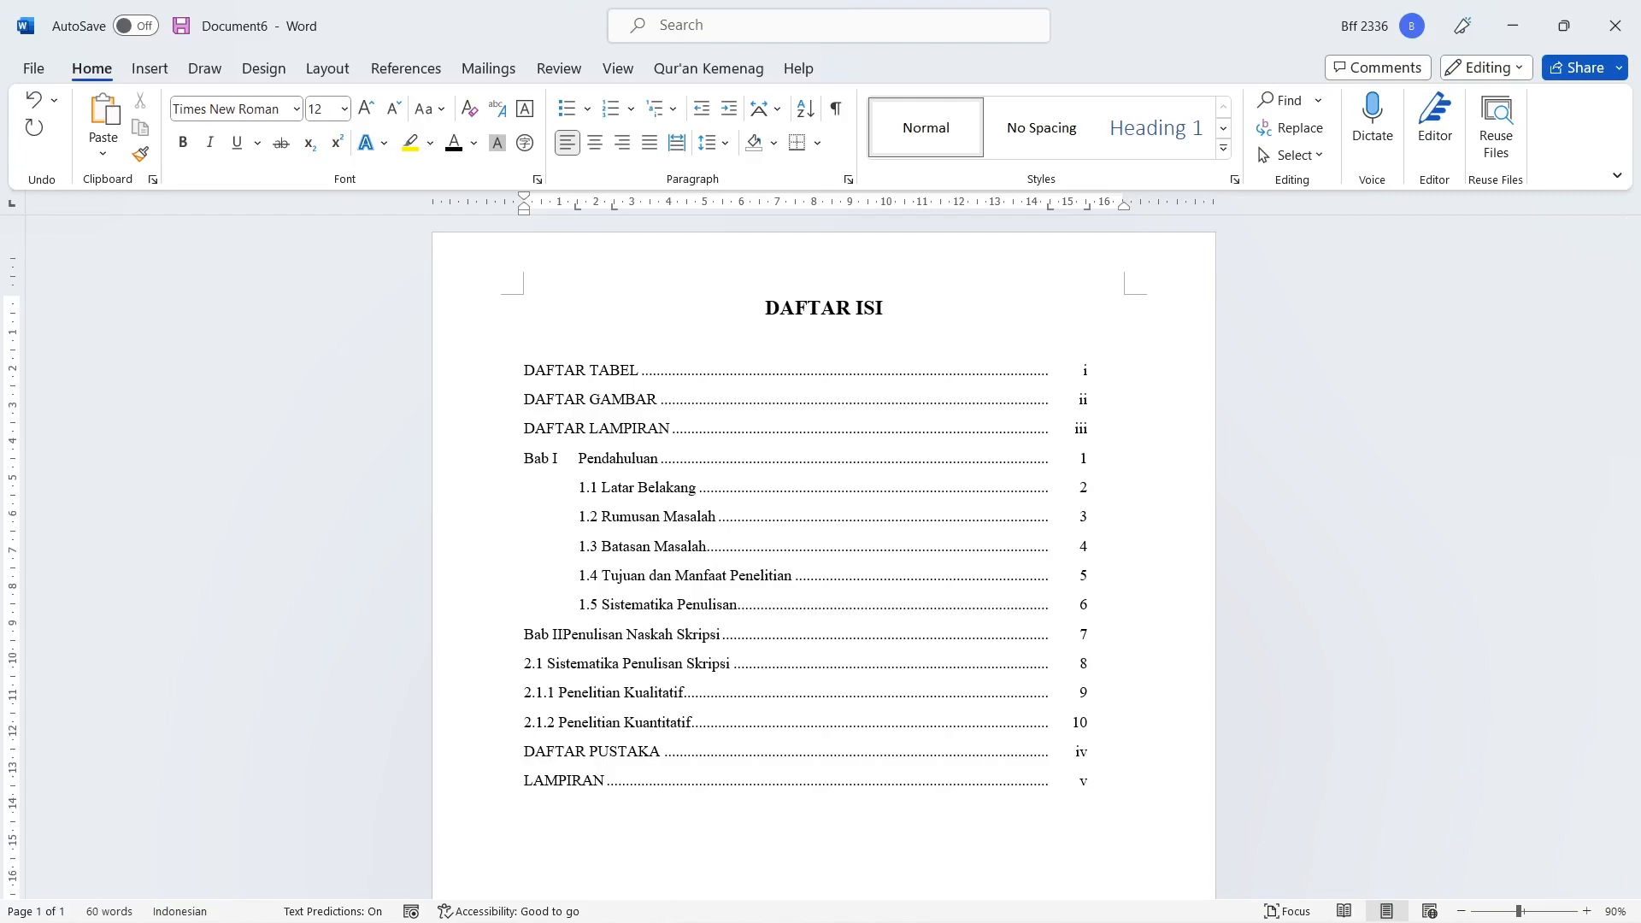
key("Tab")
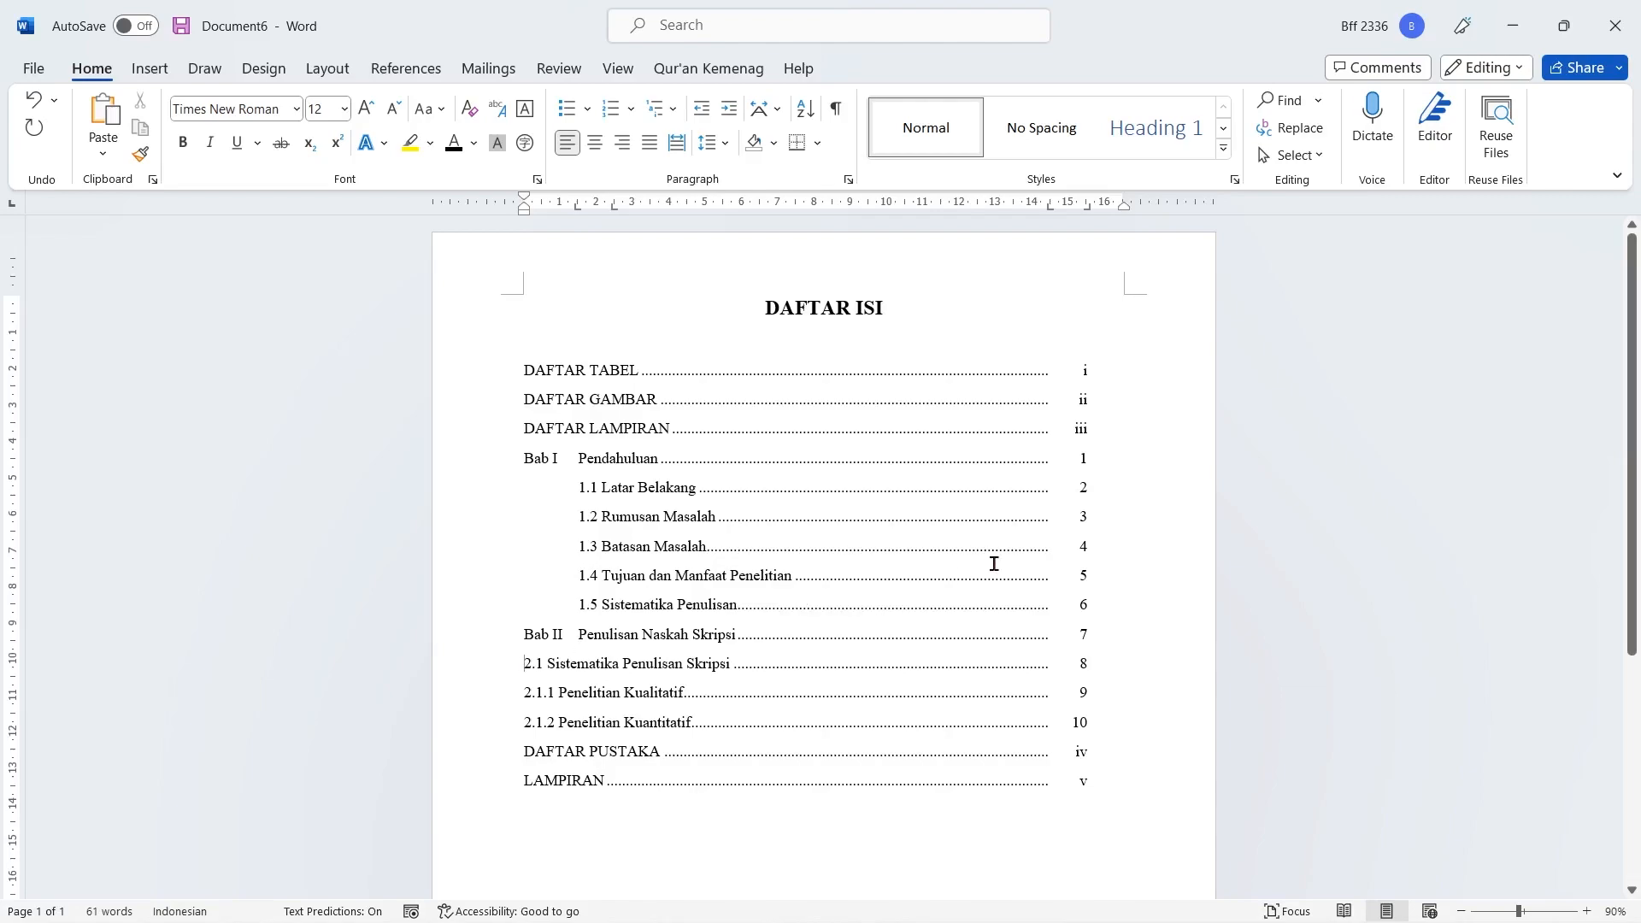
key("Tab")
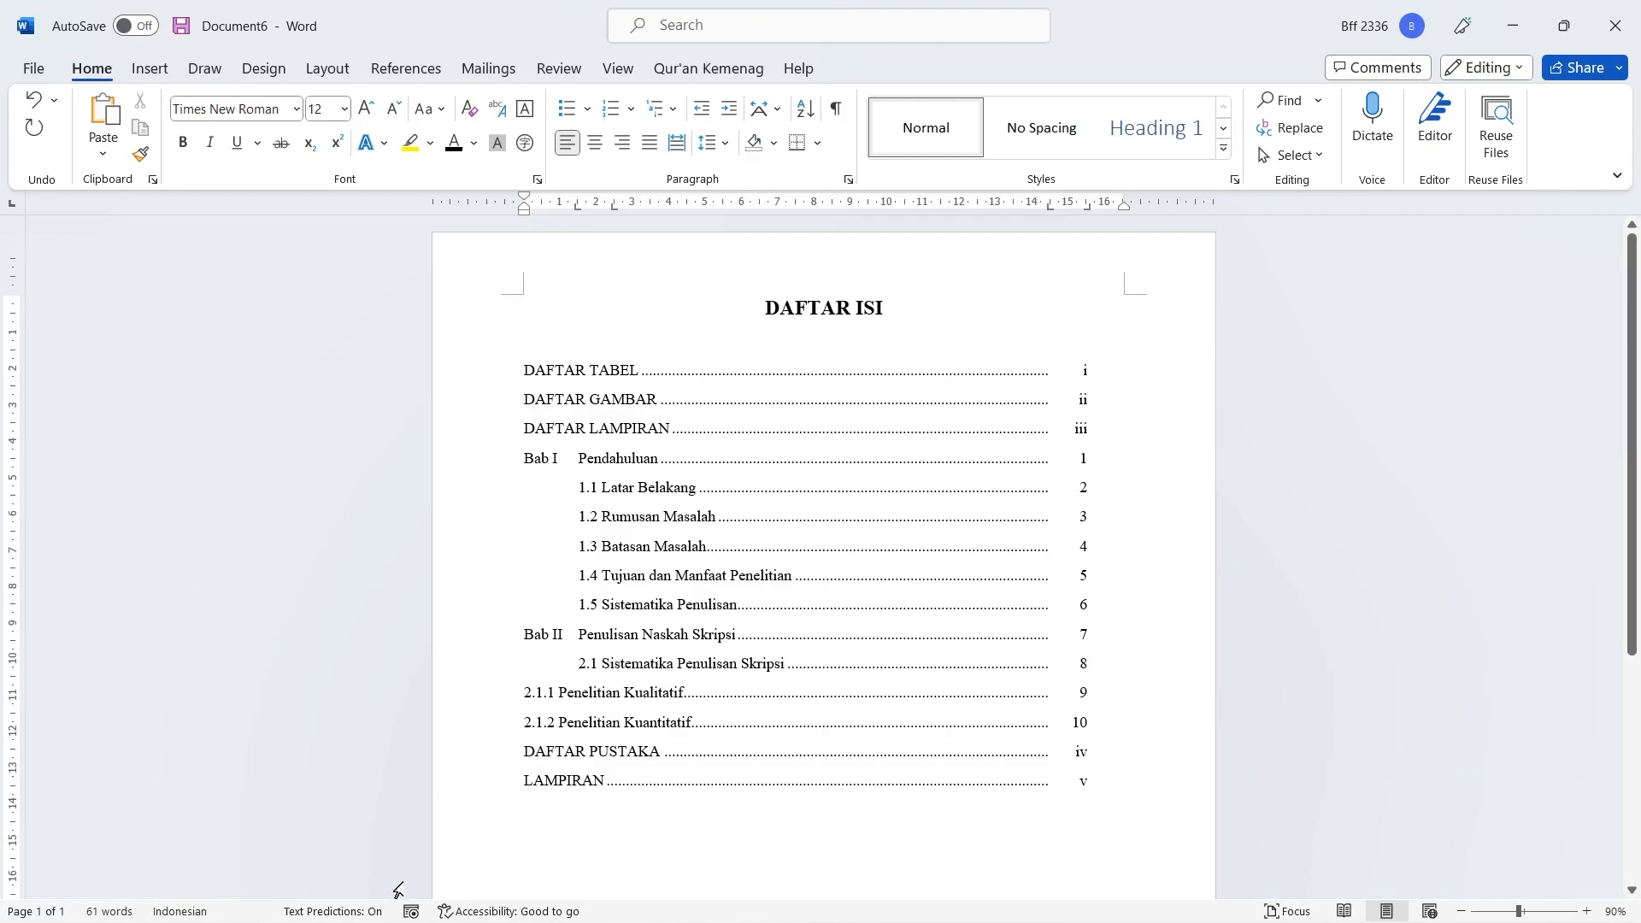
Indent the 2.1.1 Penelitian Kualitatif and 2.1.2 Penelitian Kuantitatif entries to the 2,5 cm tab stop
key("Tab")
key("Tab")
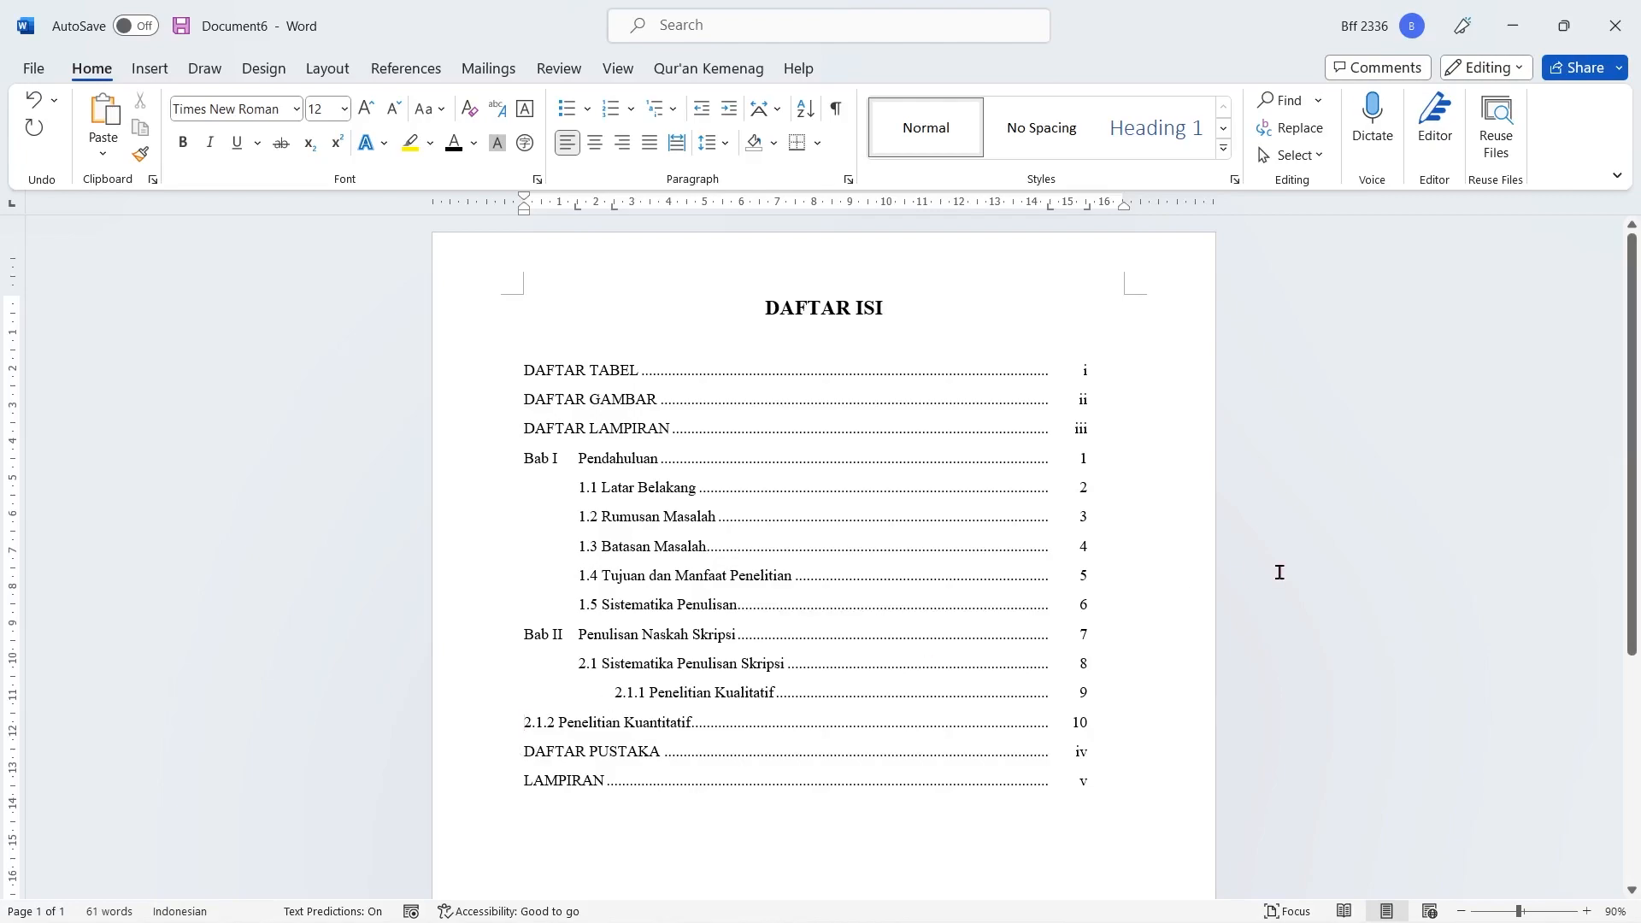
key("Tab")
left_click(1065, 586)
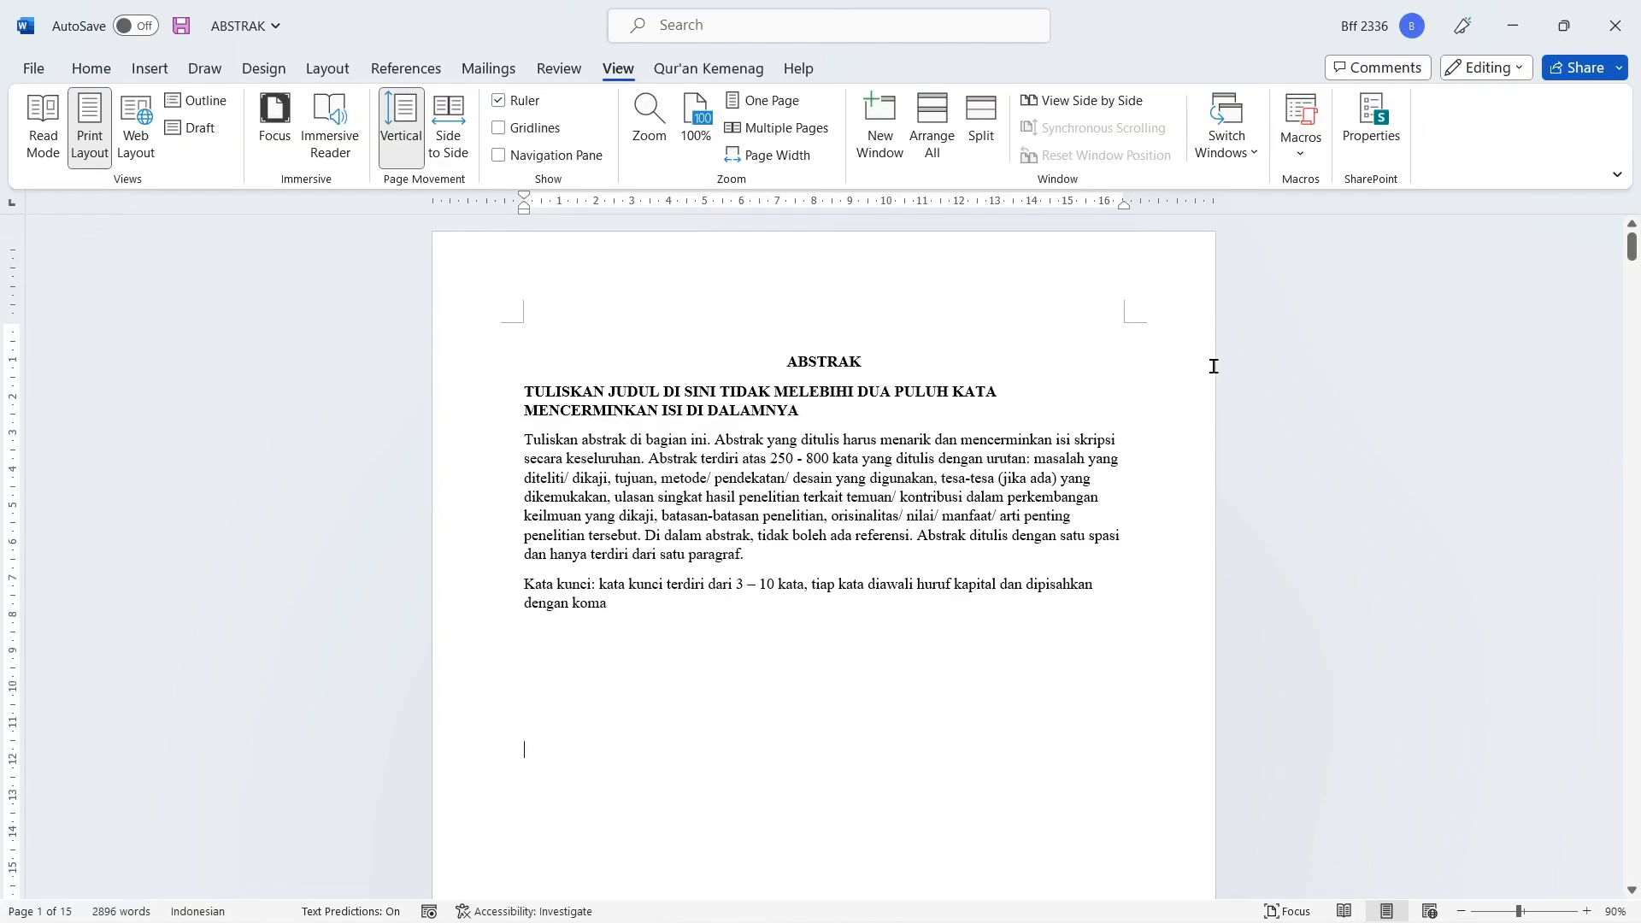
Look through the ABSTRAK document's chapters, numbered subheadings, page numbers and the blank page before BAB I
left_click_drag(1632, 256, 1630, 453)
scroll(1022, 503, "down", 3)
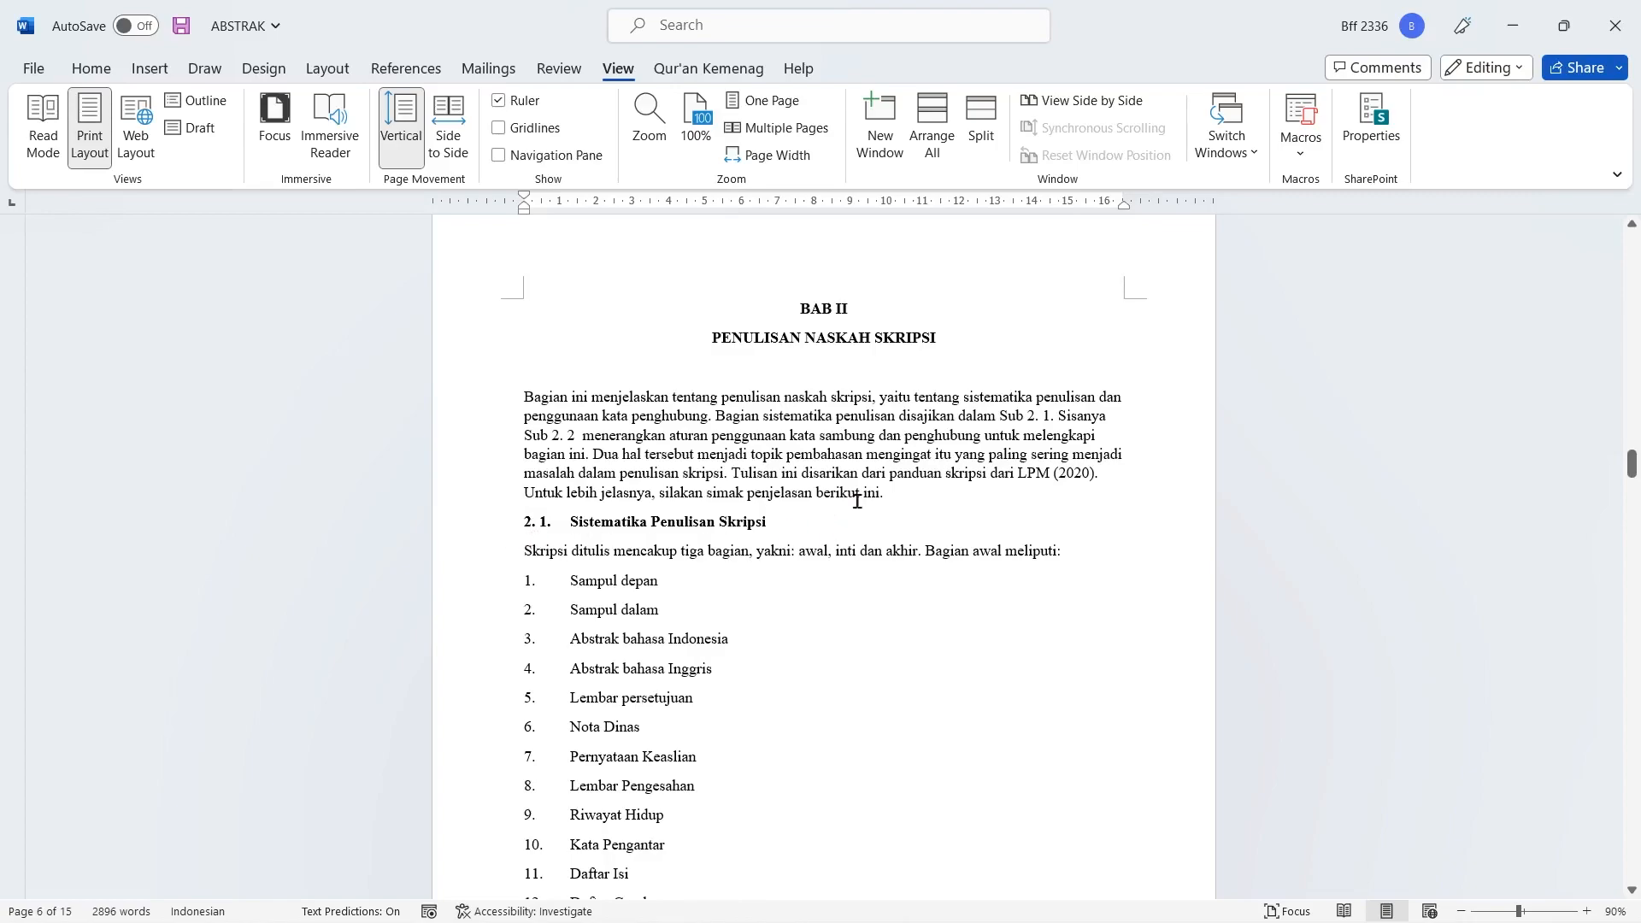
scroll(857, 501, "down", 3)
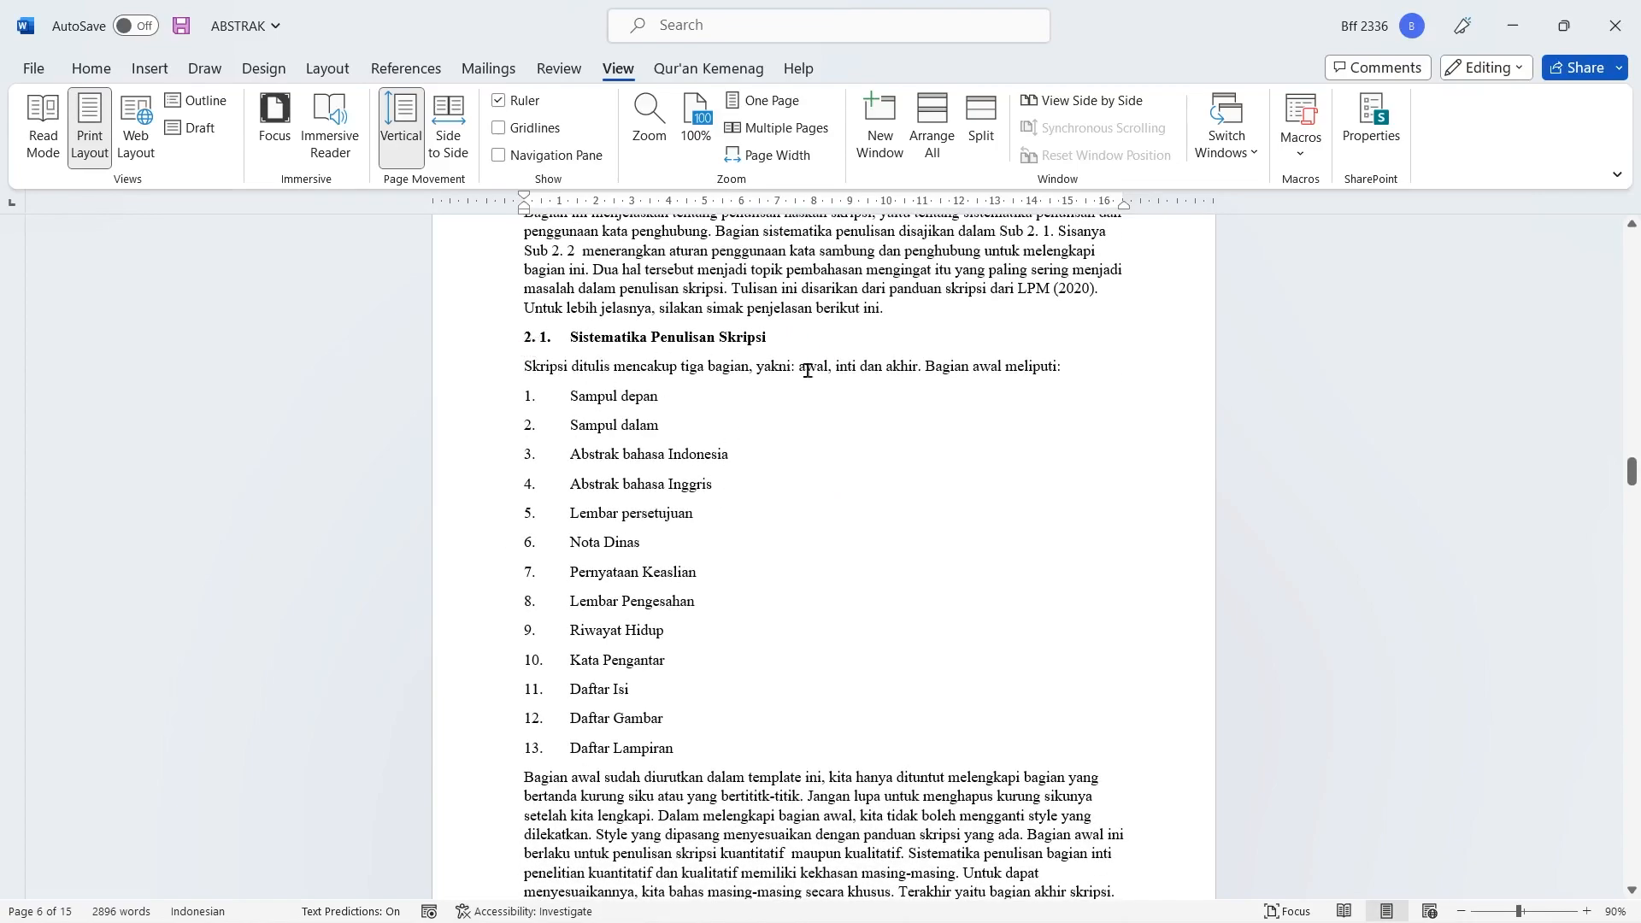
scroll(851, 374, "down", 9)
scroll(852, 376, "down", 2)
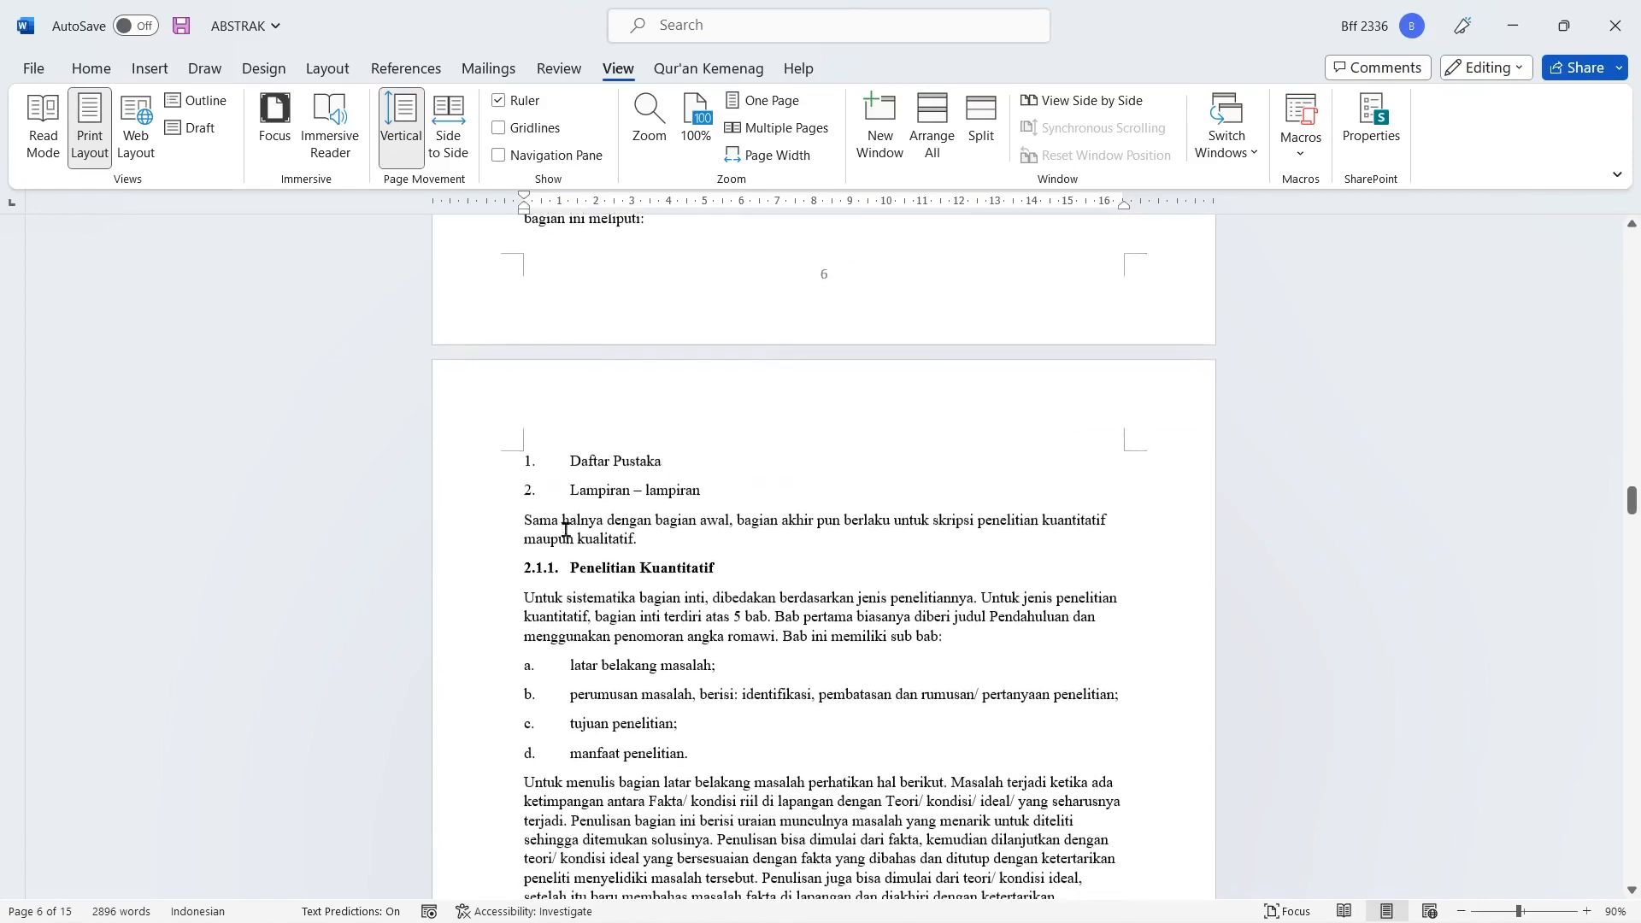
scroll(709, 582, "down", 9)
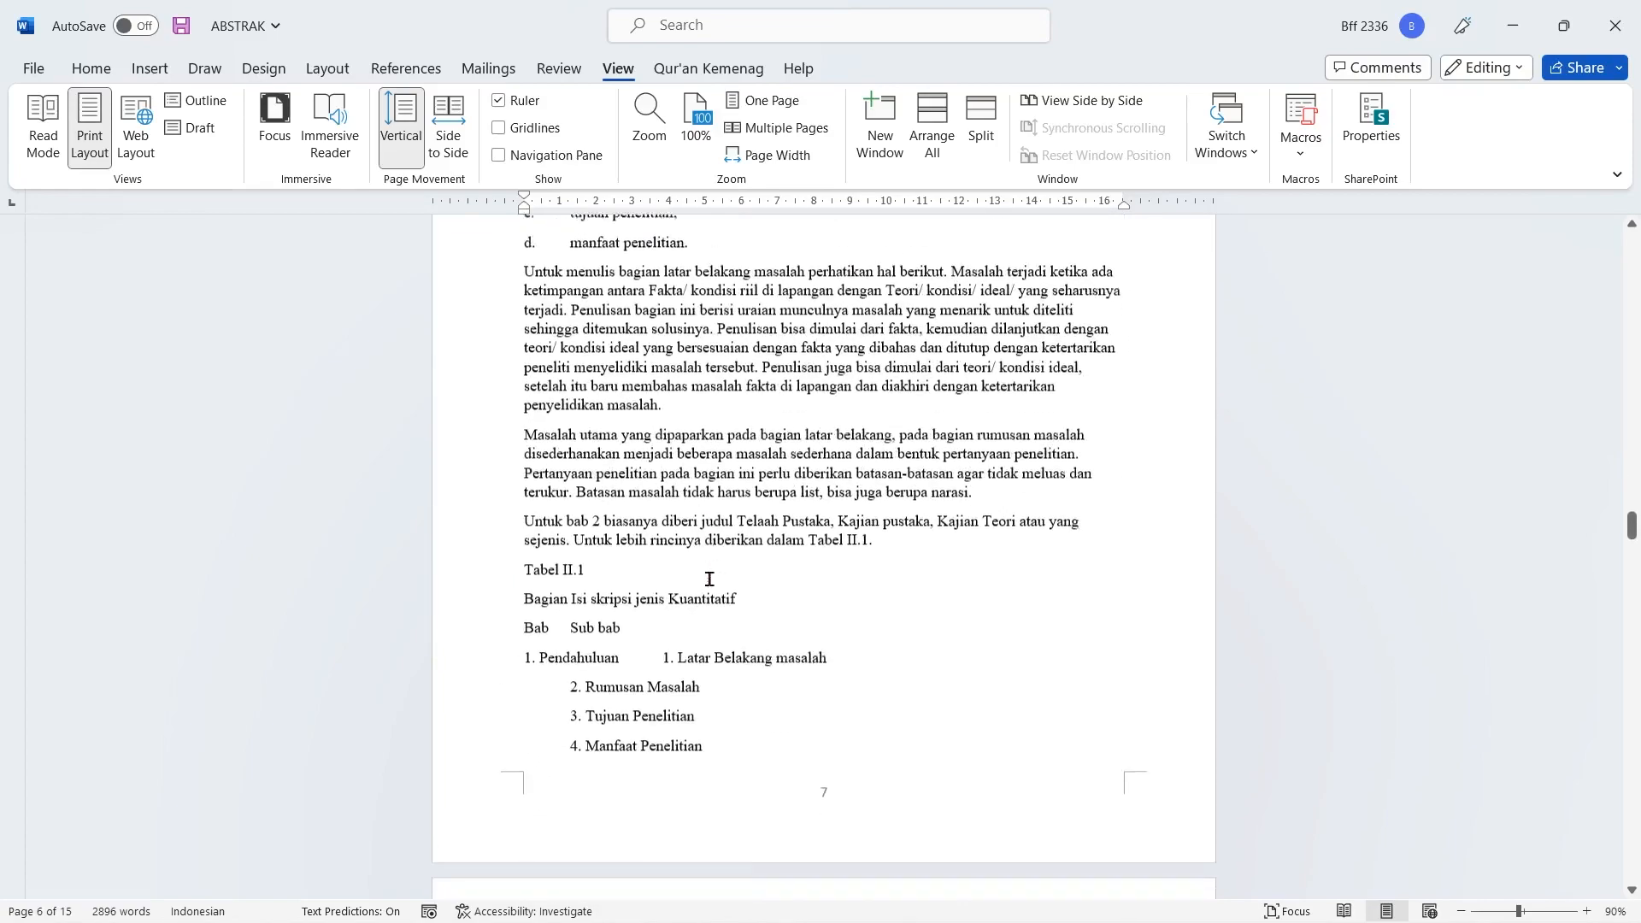
scroll(1161, 532, "down", 5)
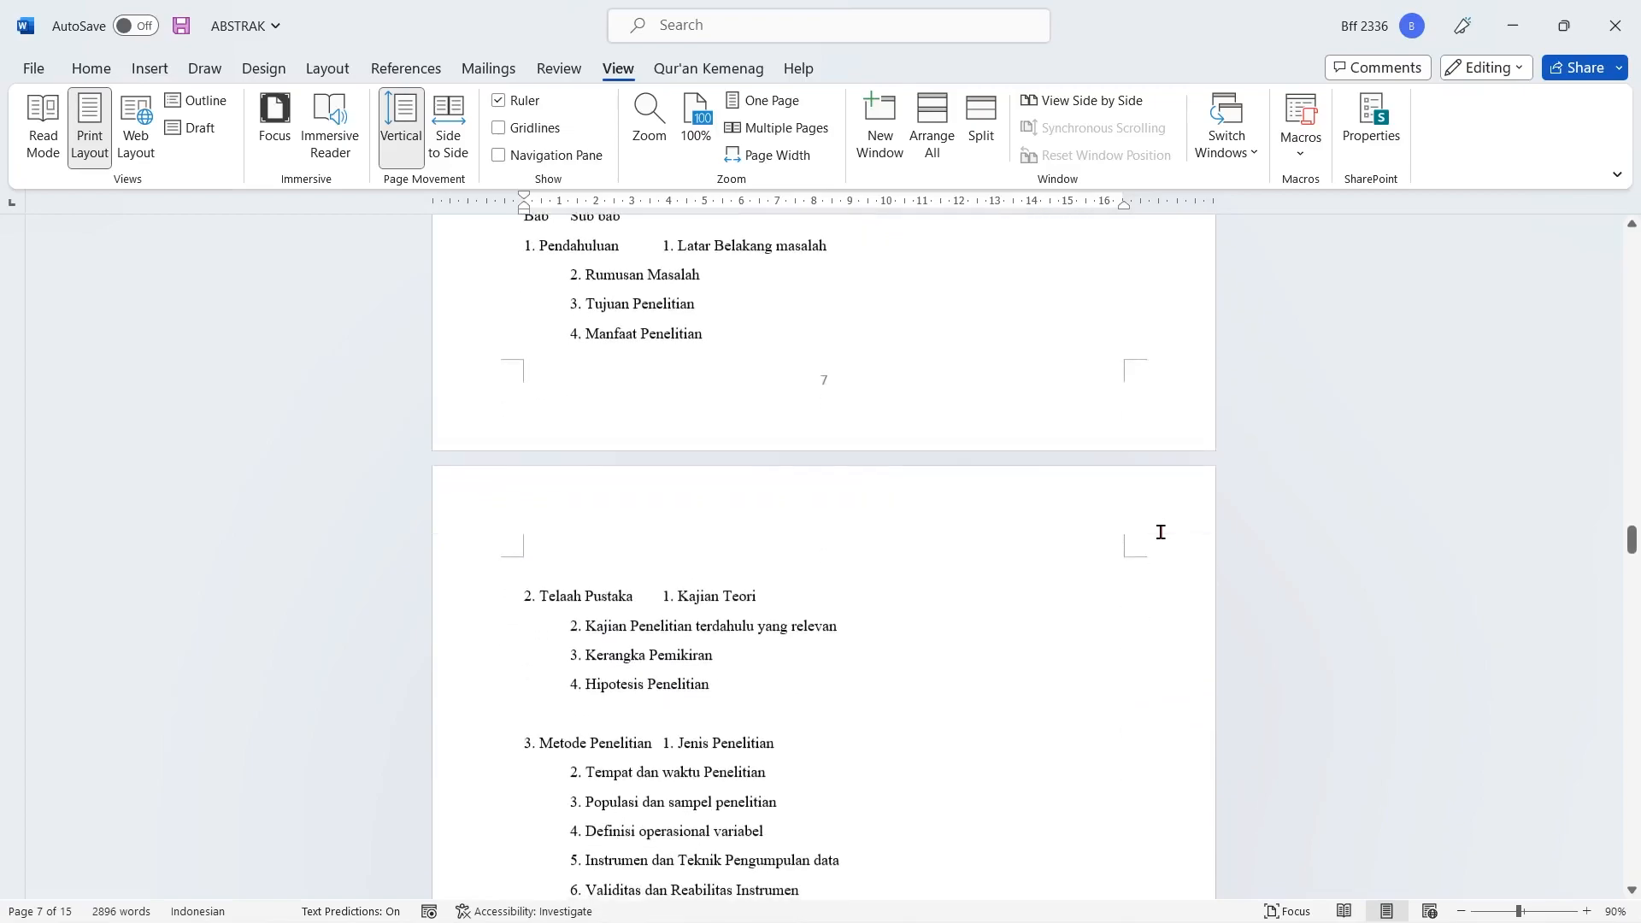
scroll(1161, 531, "down", 4)
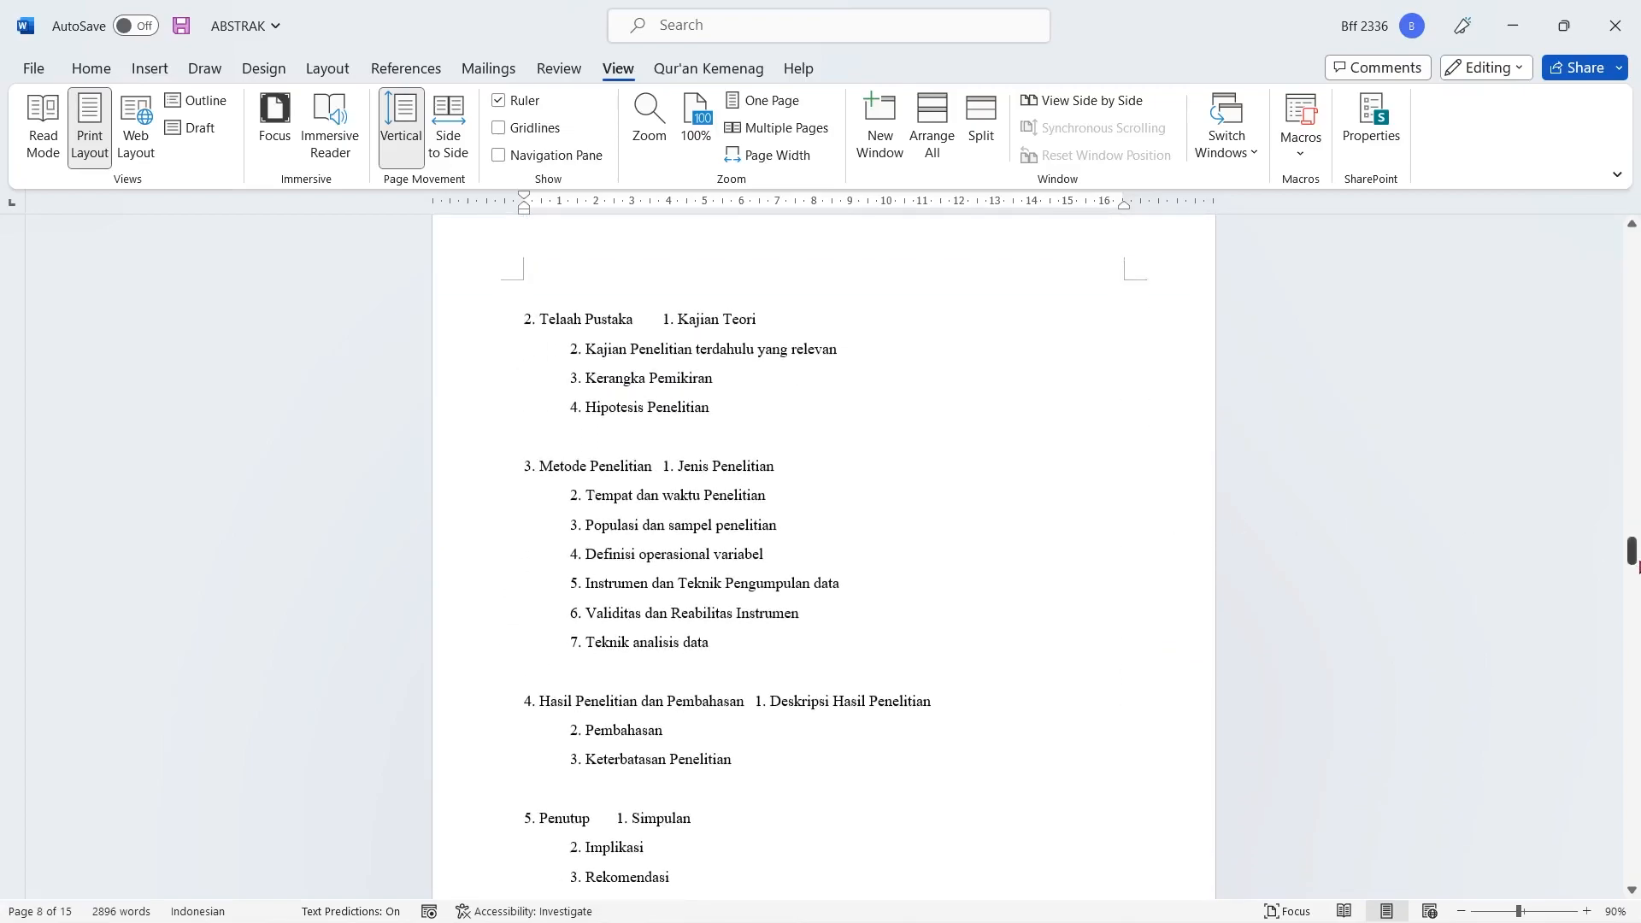
left_click_drag(1634, 554, 1634, 327)
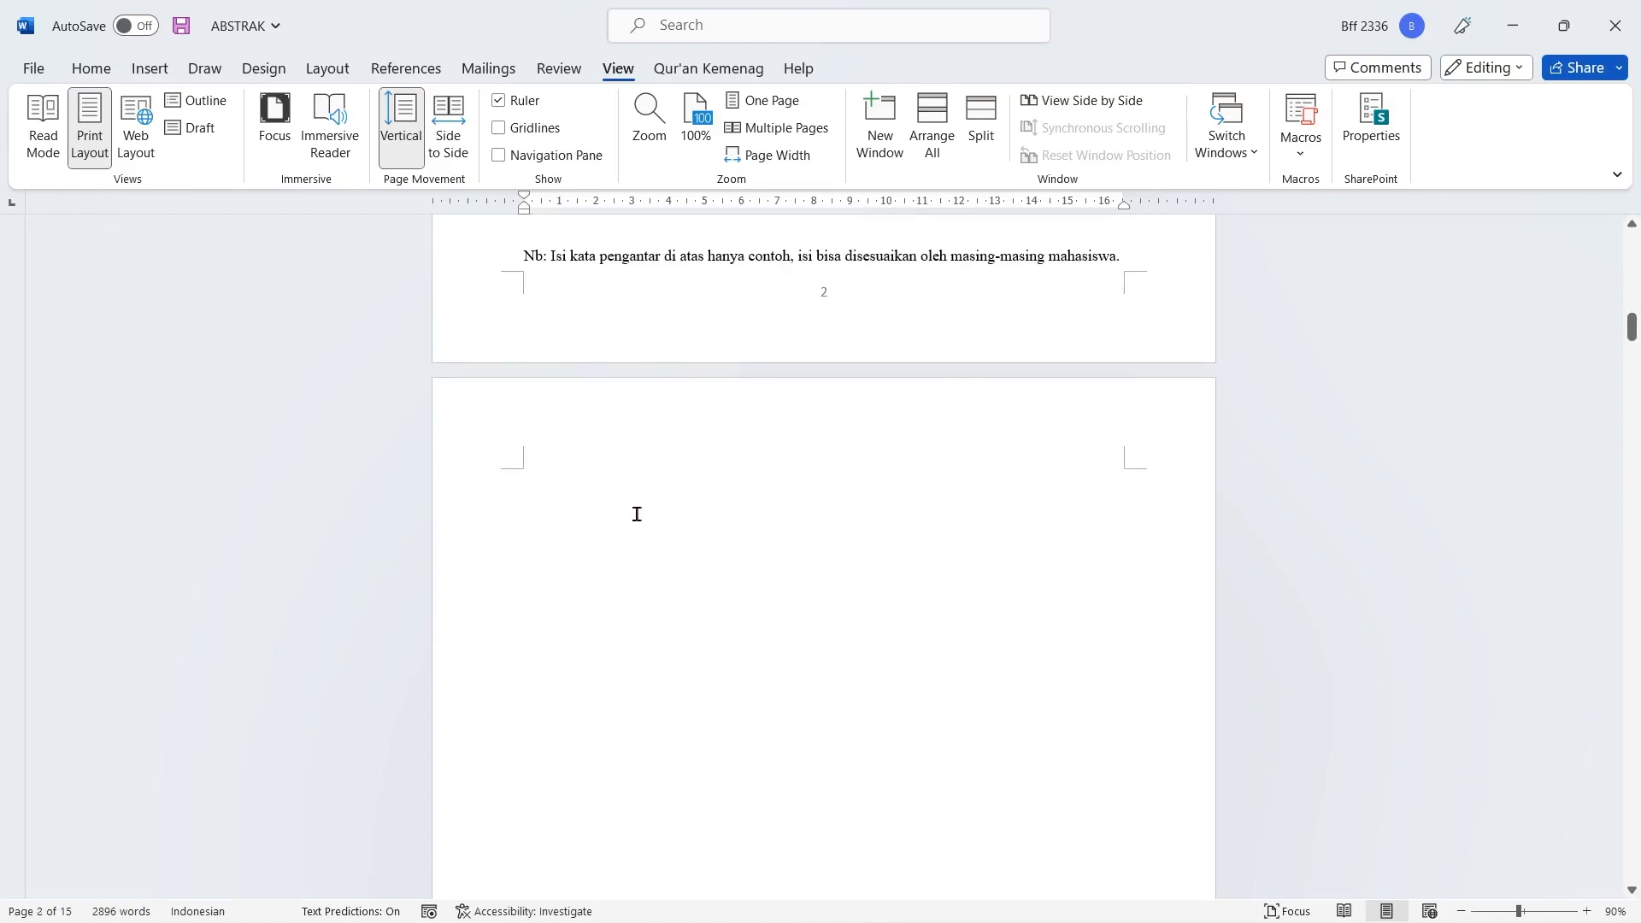
scroll(637, 514, "down", 10)
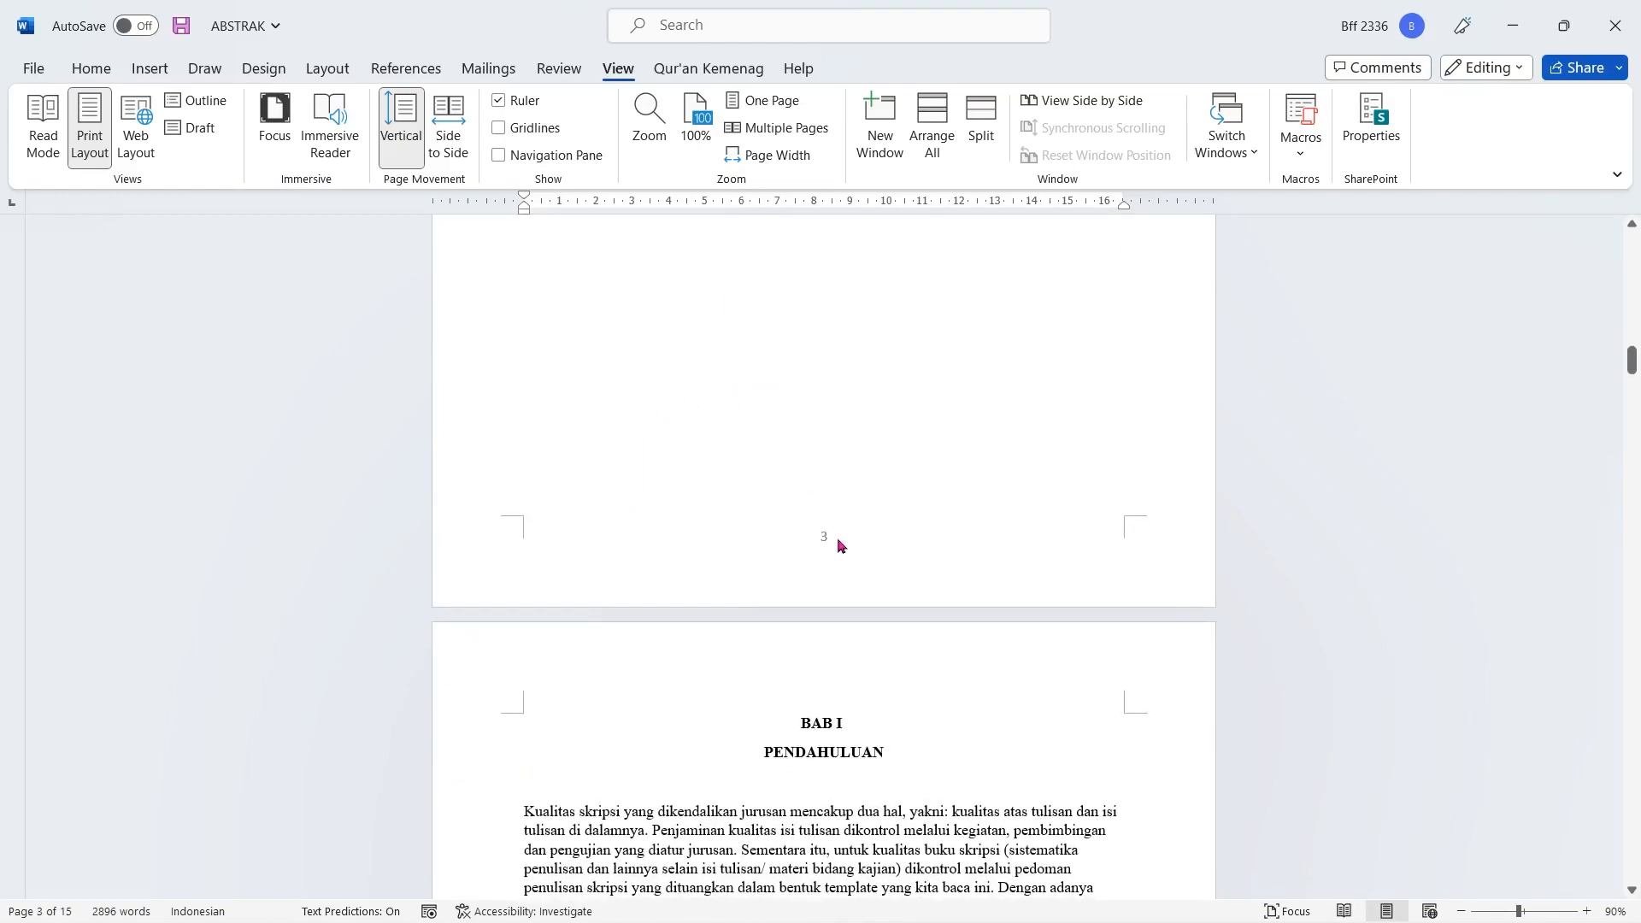
scroll(835, 519, "up", 9)
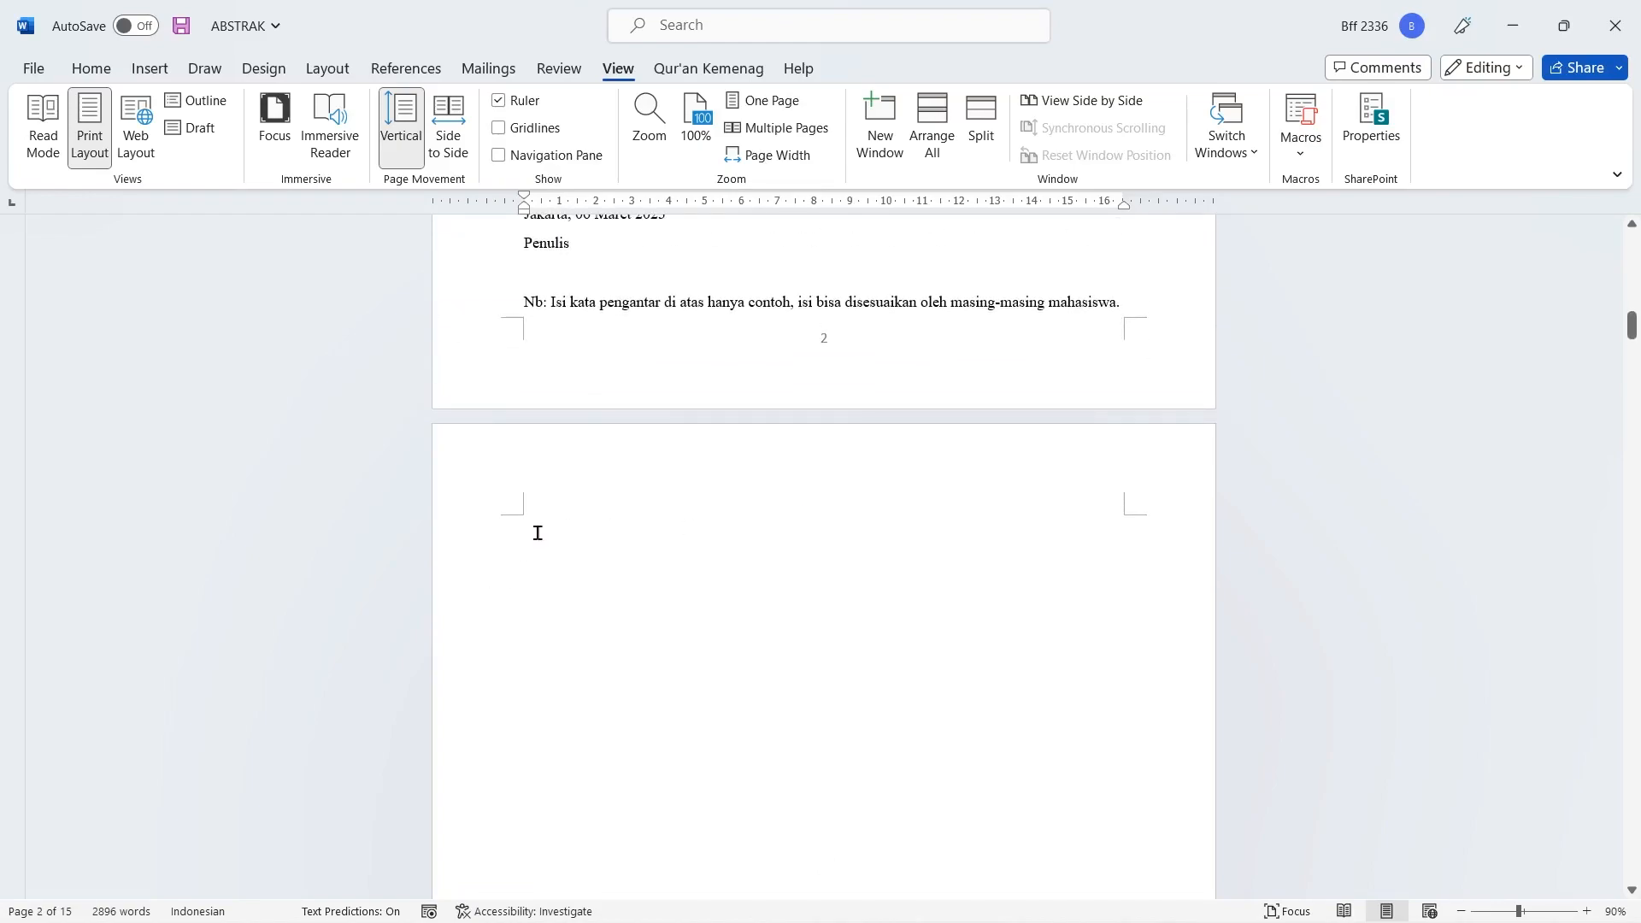
scroll(537, 533, "up", 18)
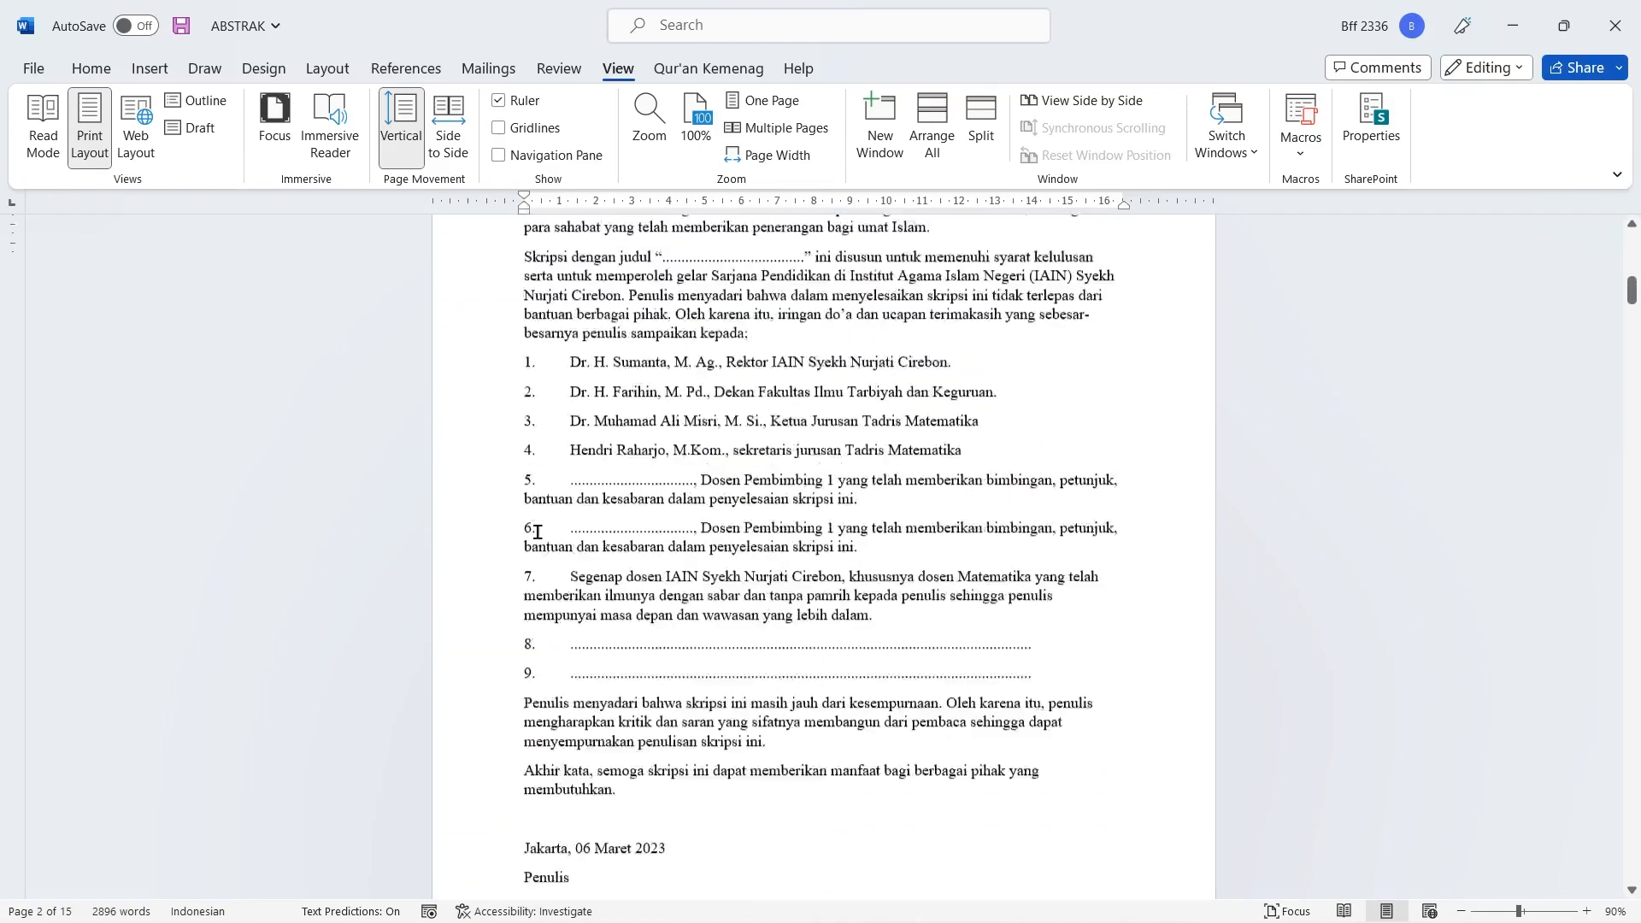
scroll(537, 532, "up", 1)
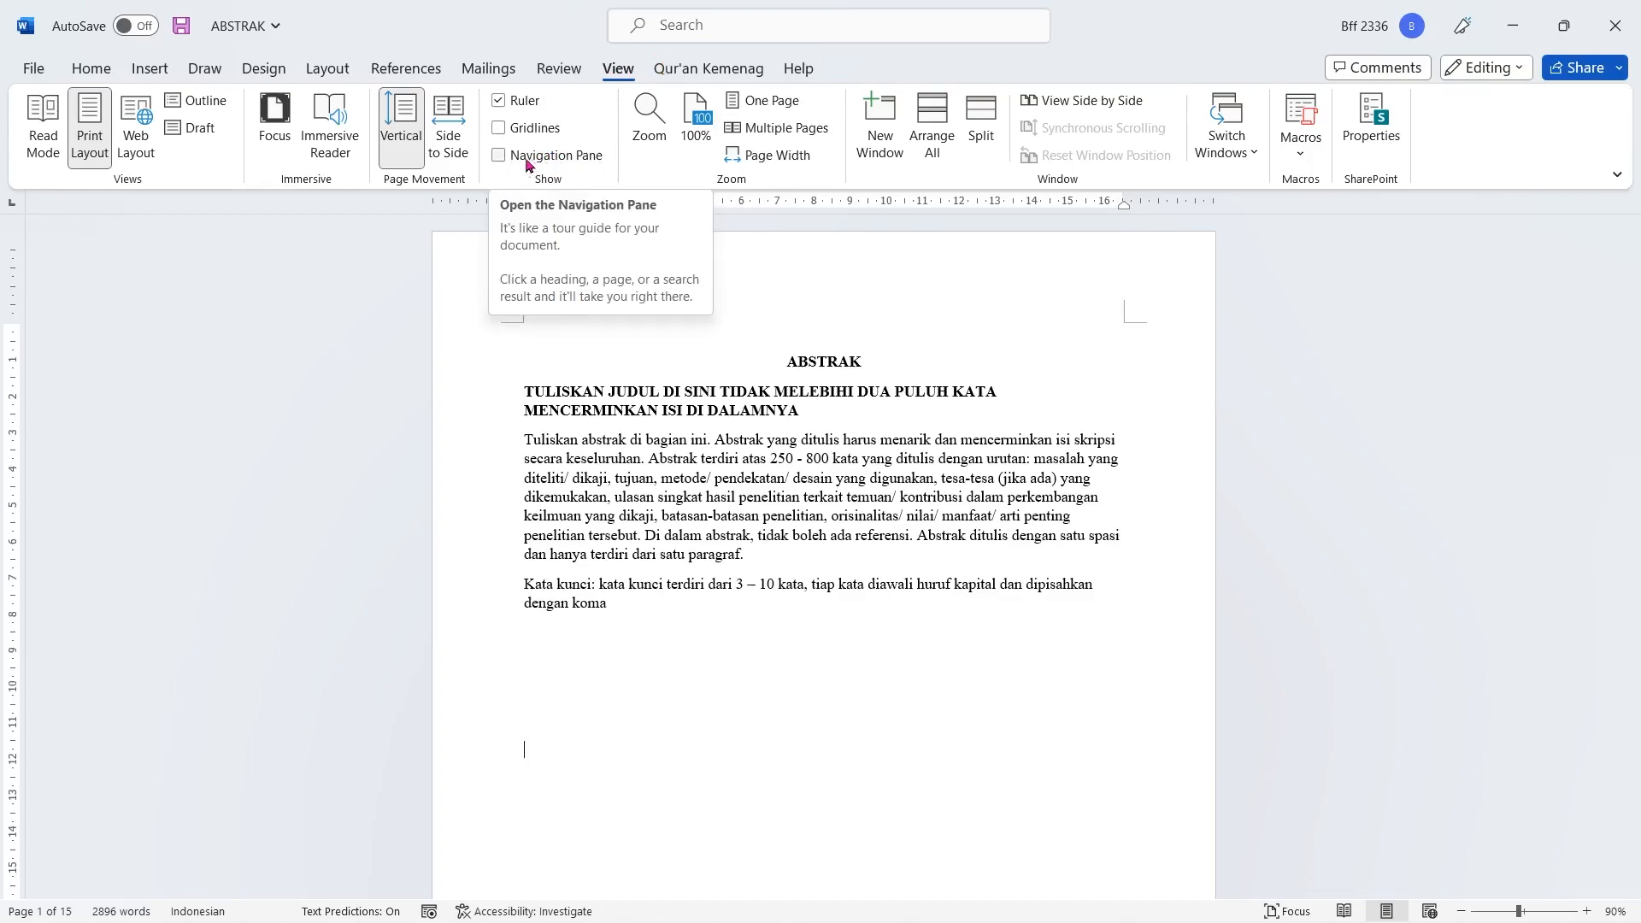
Show the Navigation pane and select the ABSTRAK title on the first page
left_click(499, 157)
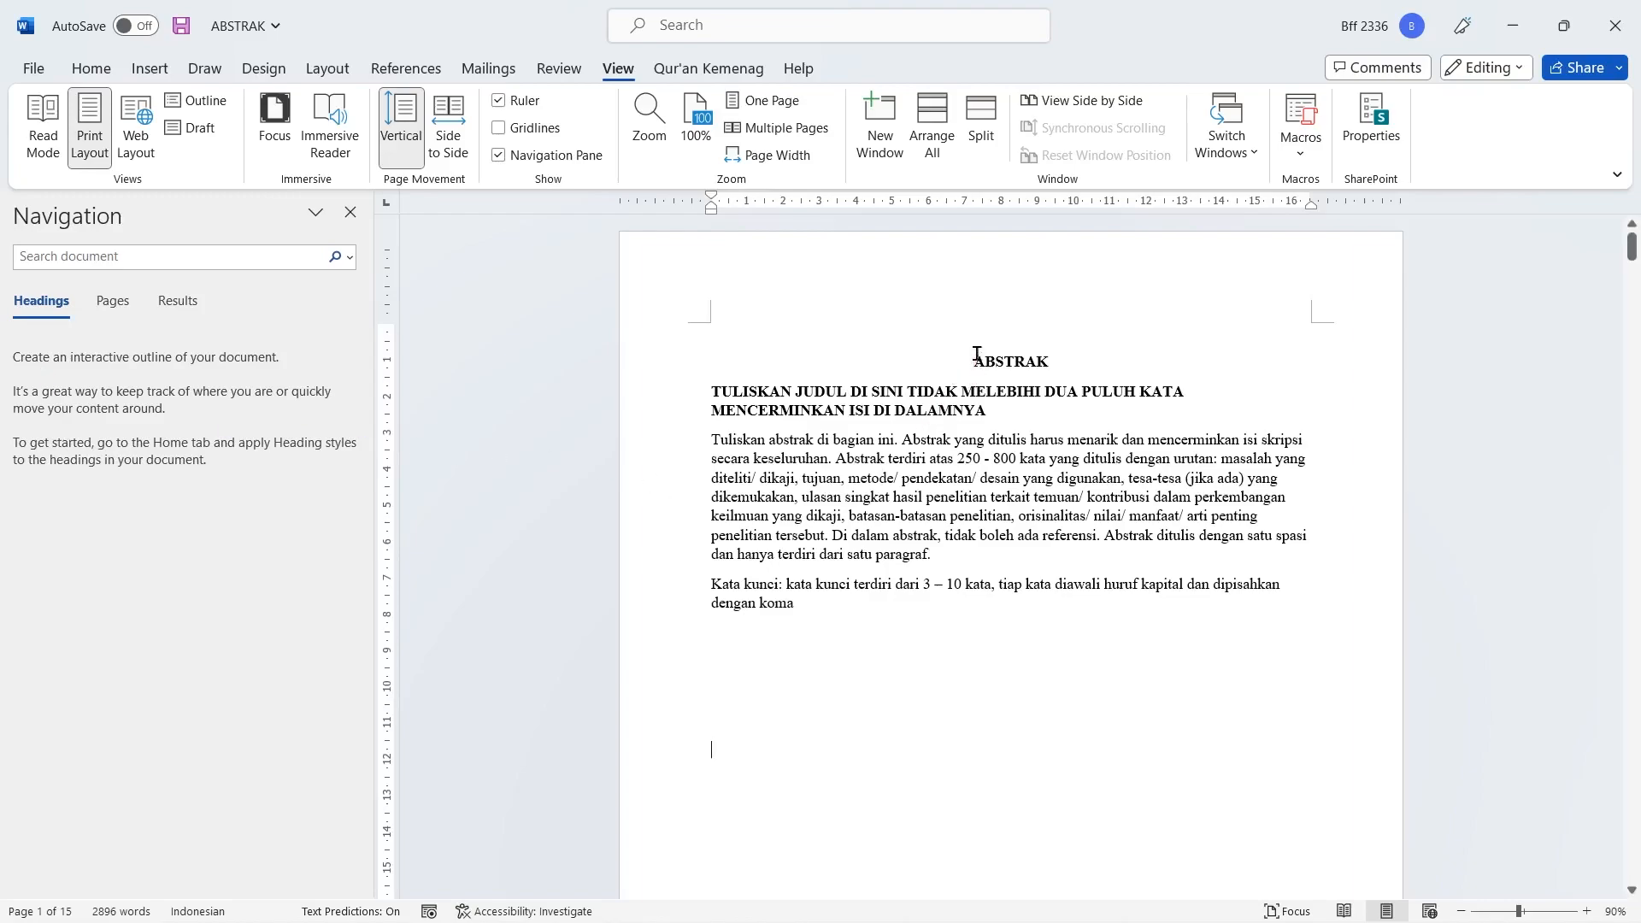
left_click_drag(968, 362, 1070, 355)
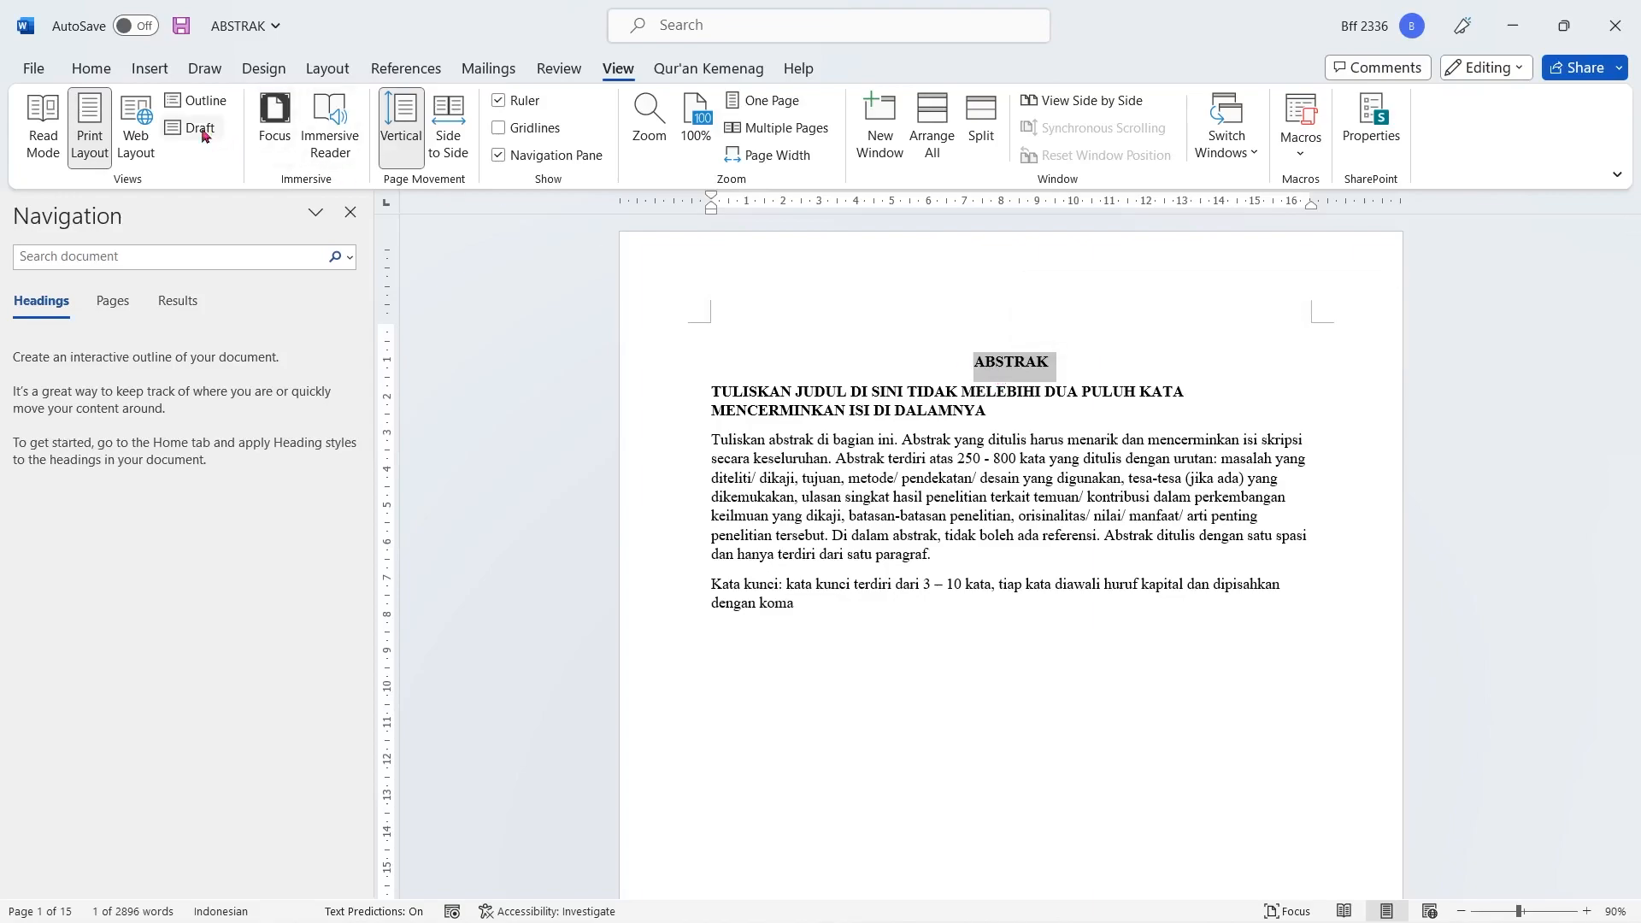
left_click(90, 70)
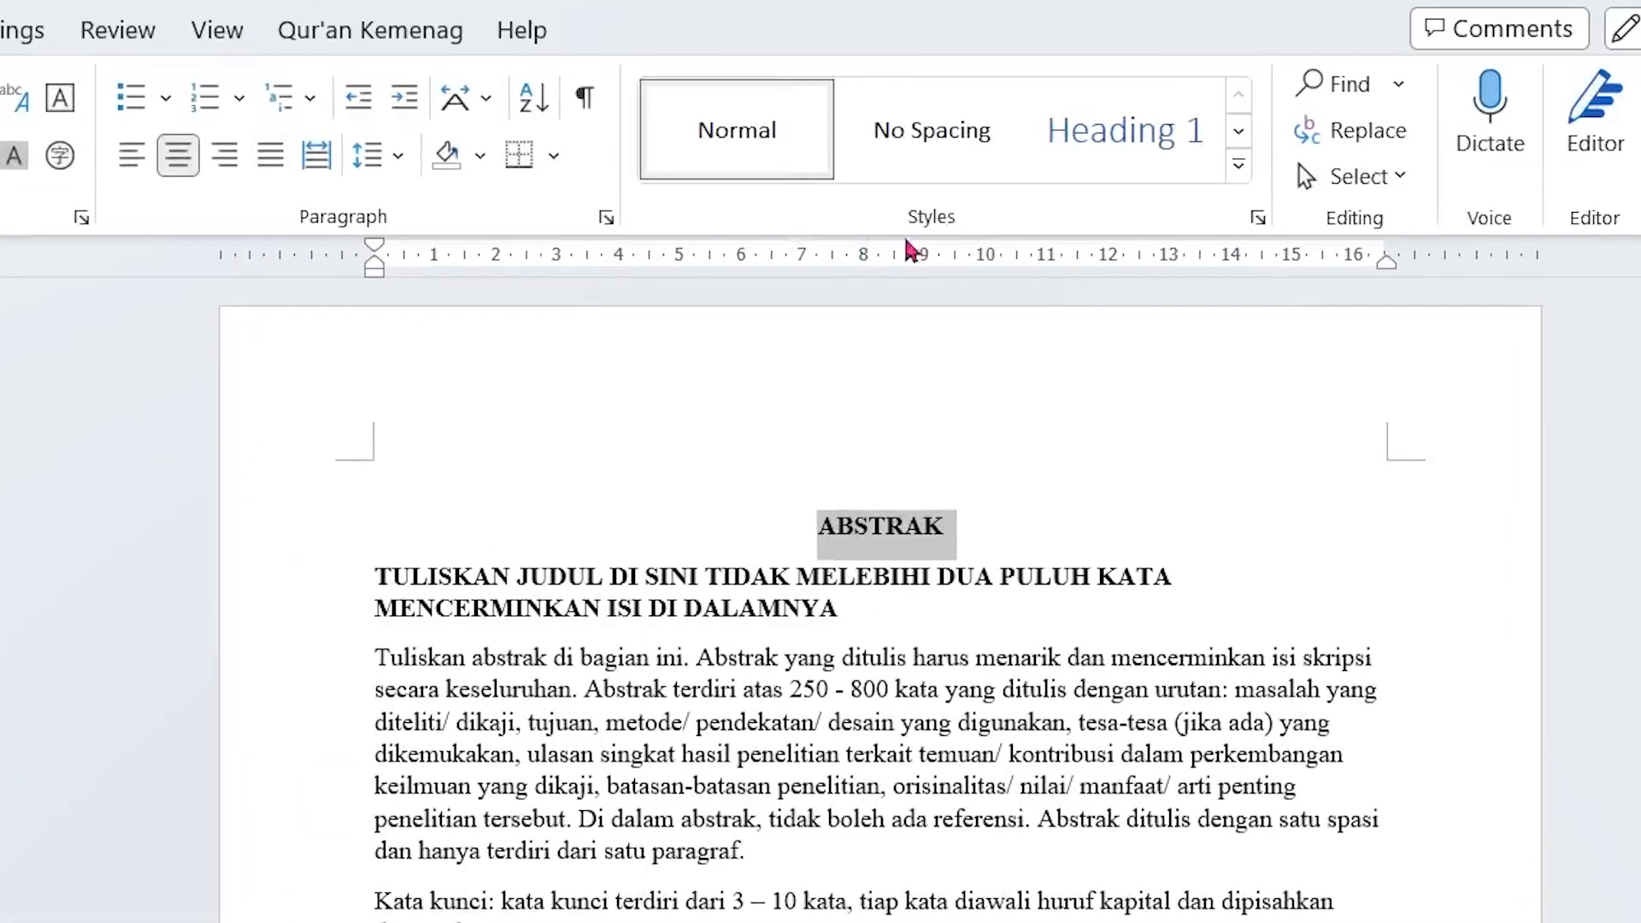
left_click(1169, 167)
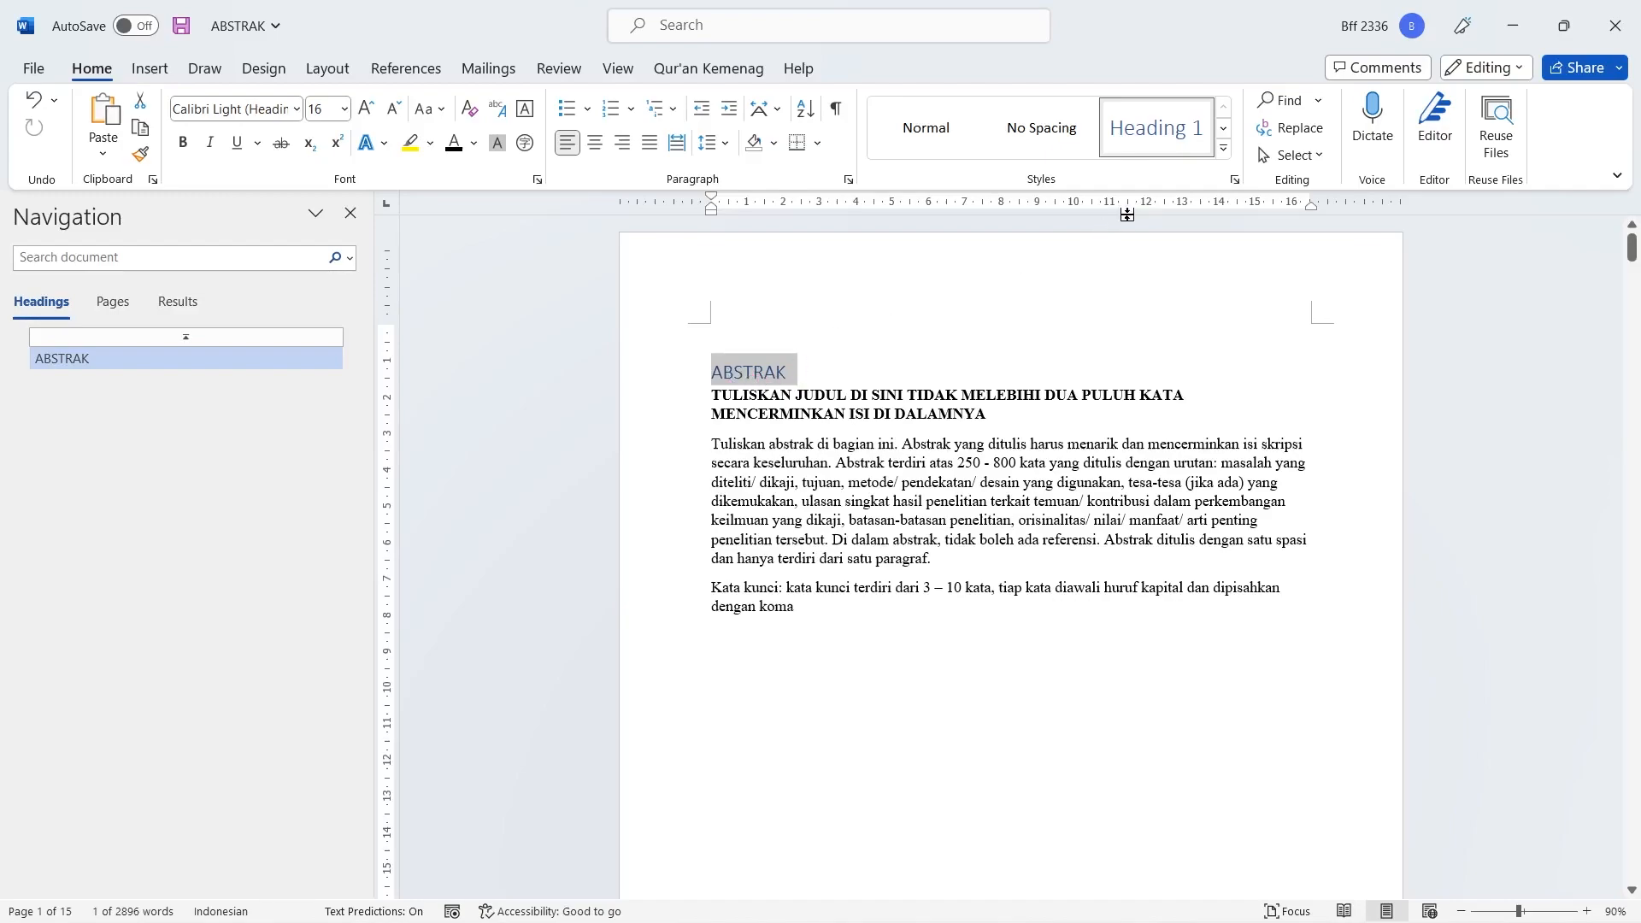
right_click(1173, 134)
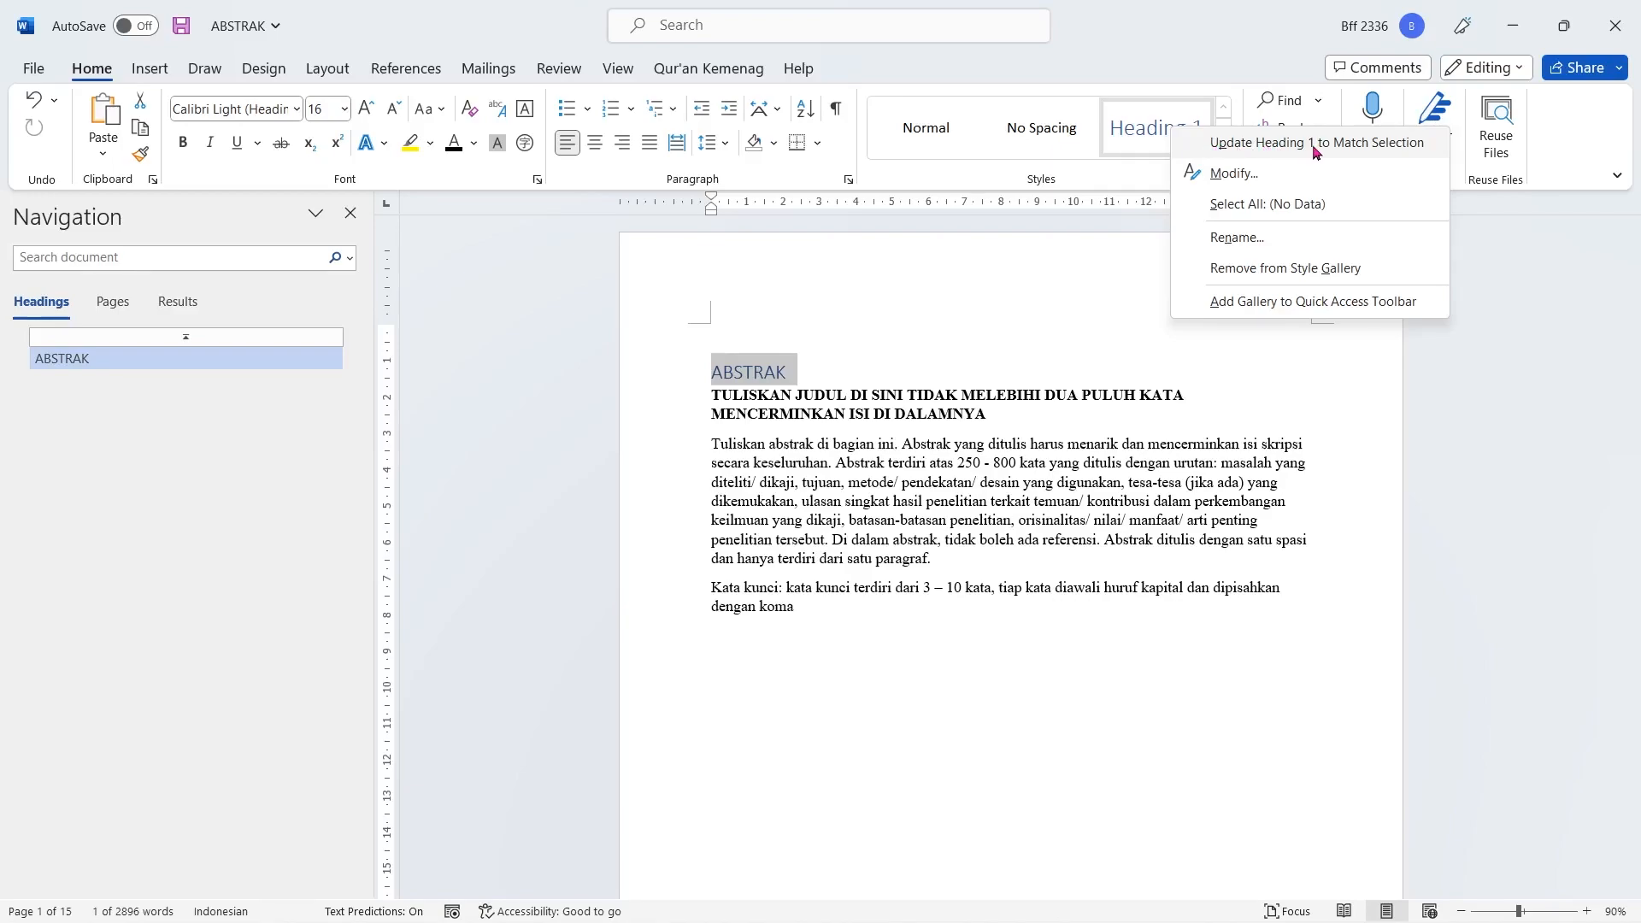
left_click(1399, 143)
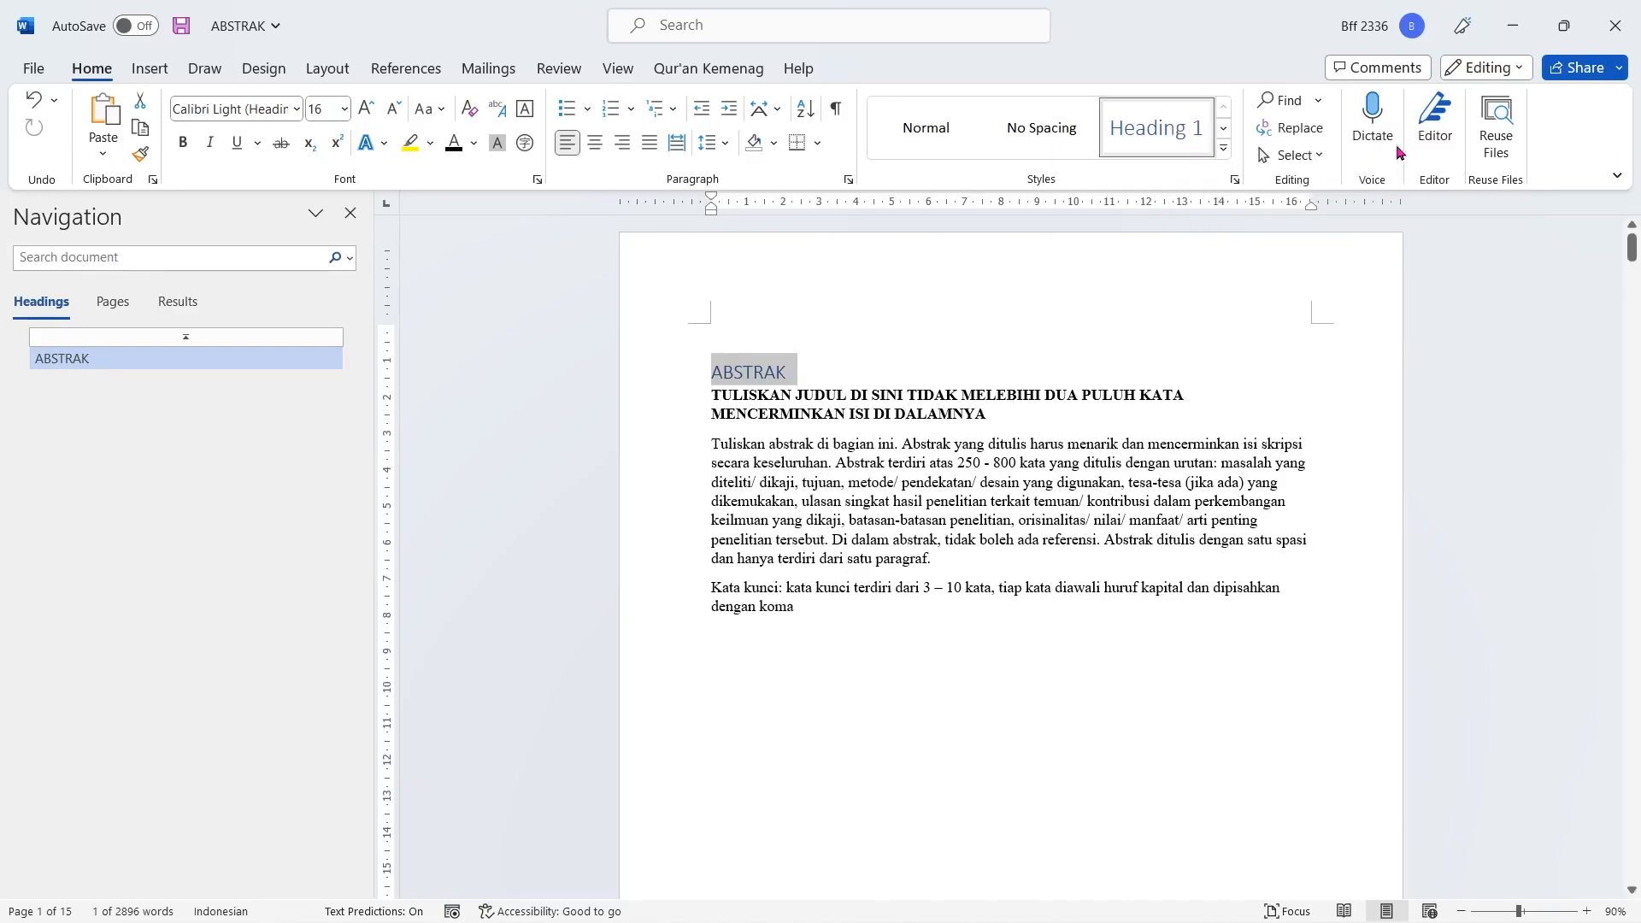
left_click(35, 101)
left_click(35, 101)
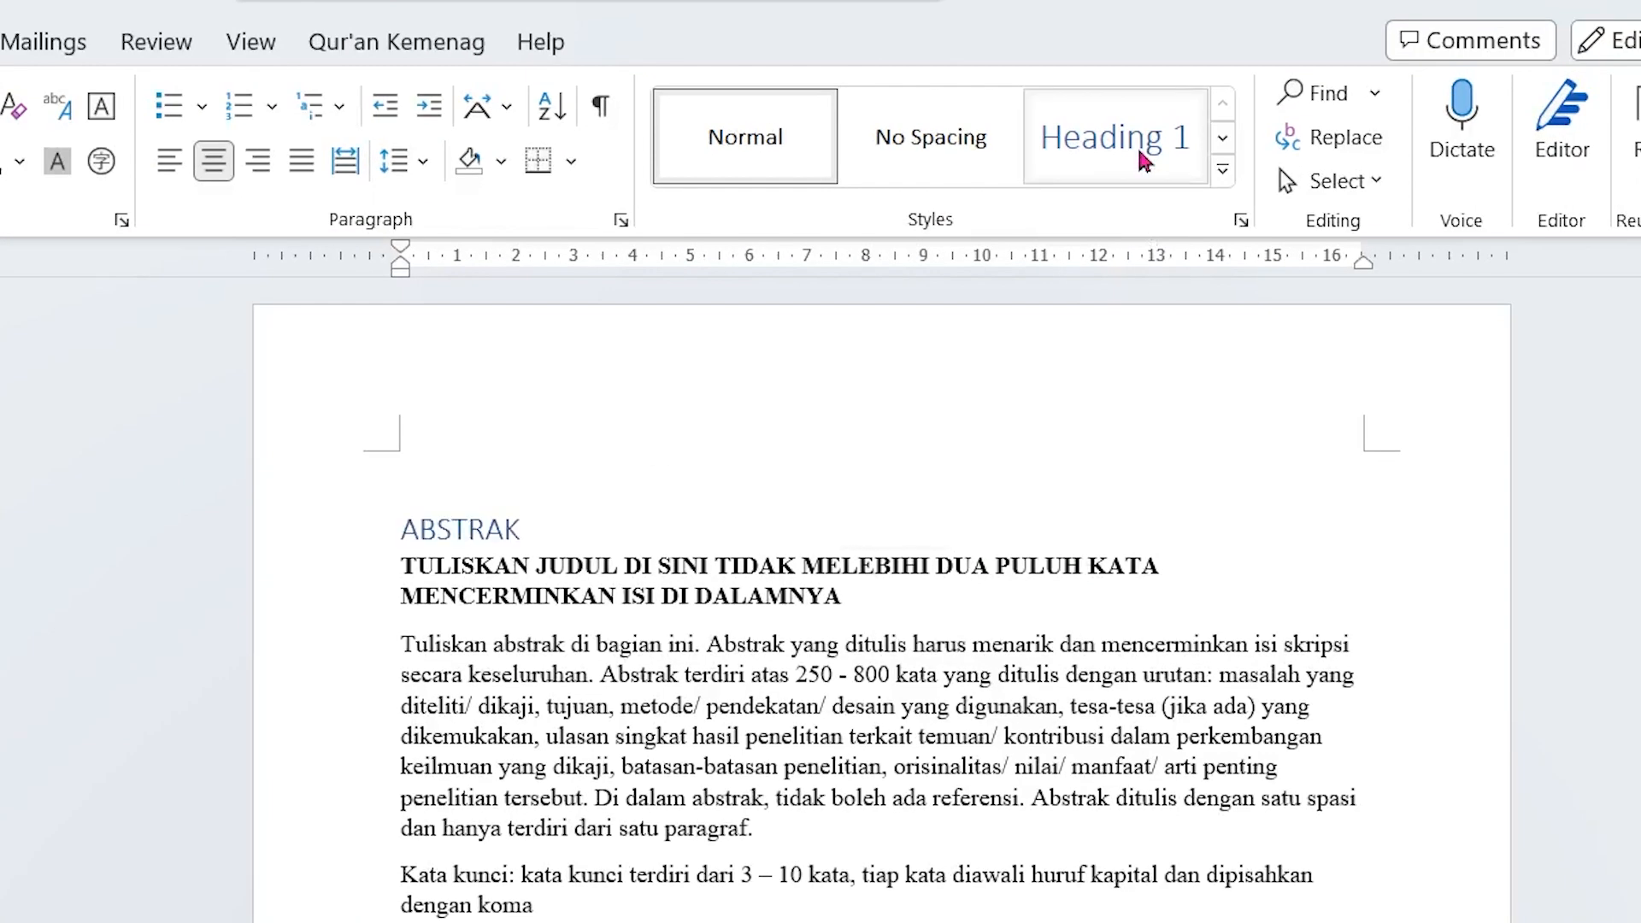
Update the Heading 1 style to match the formatting of the selected ABSTRAK title
right_click(1137, 146)
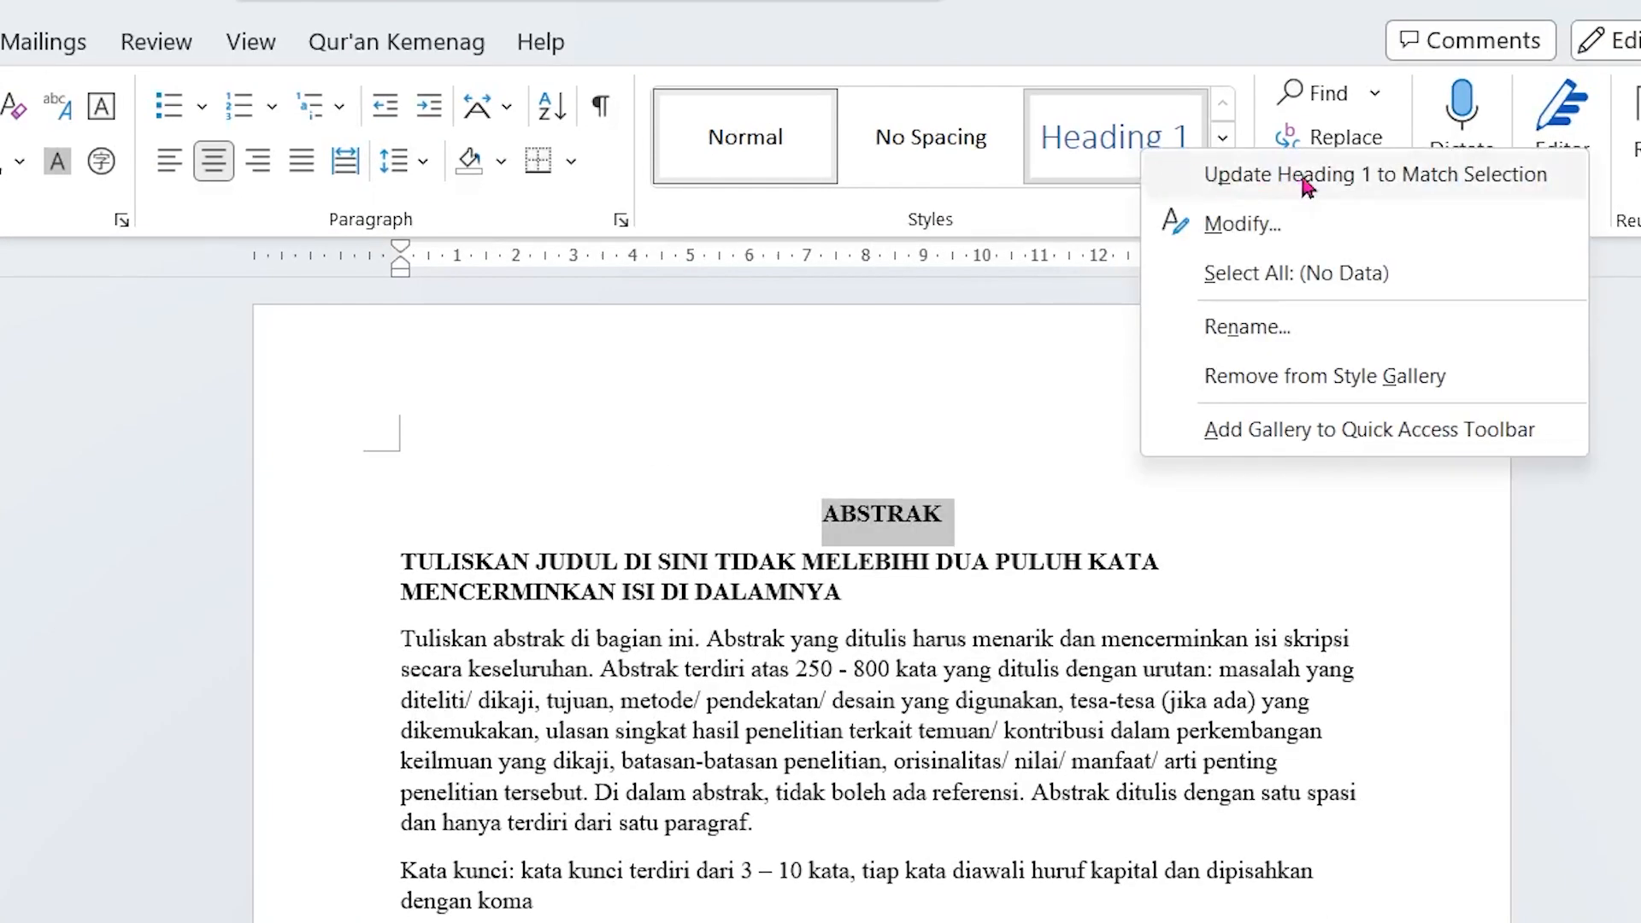
left_click(1378, 175)
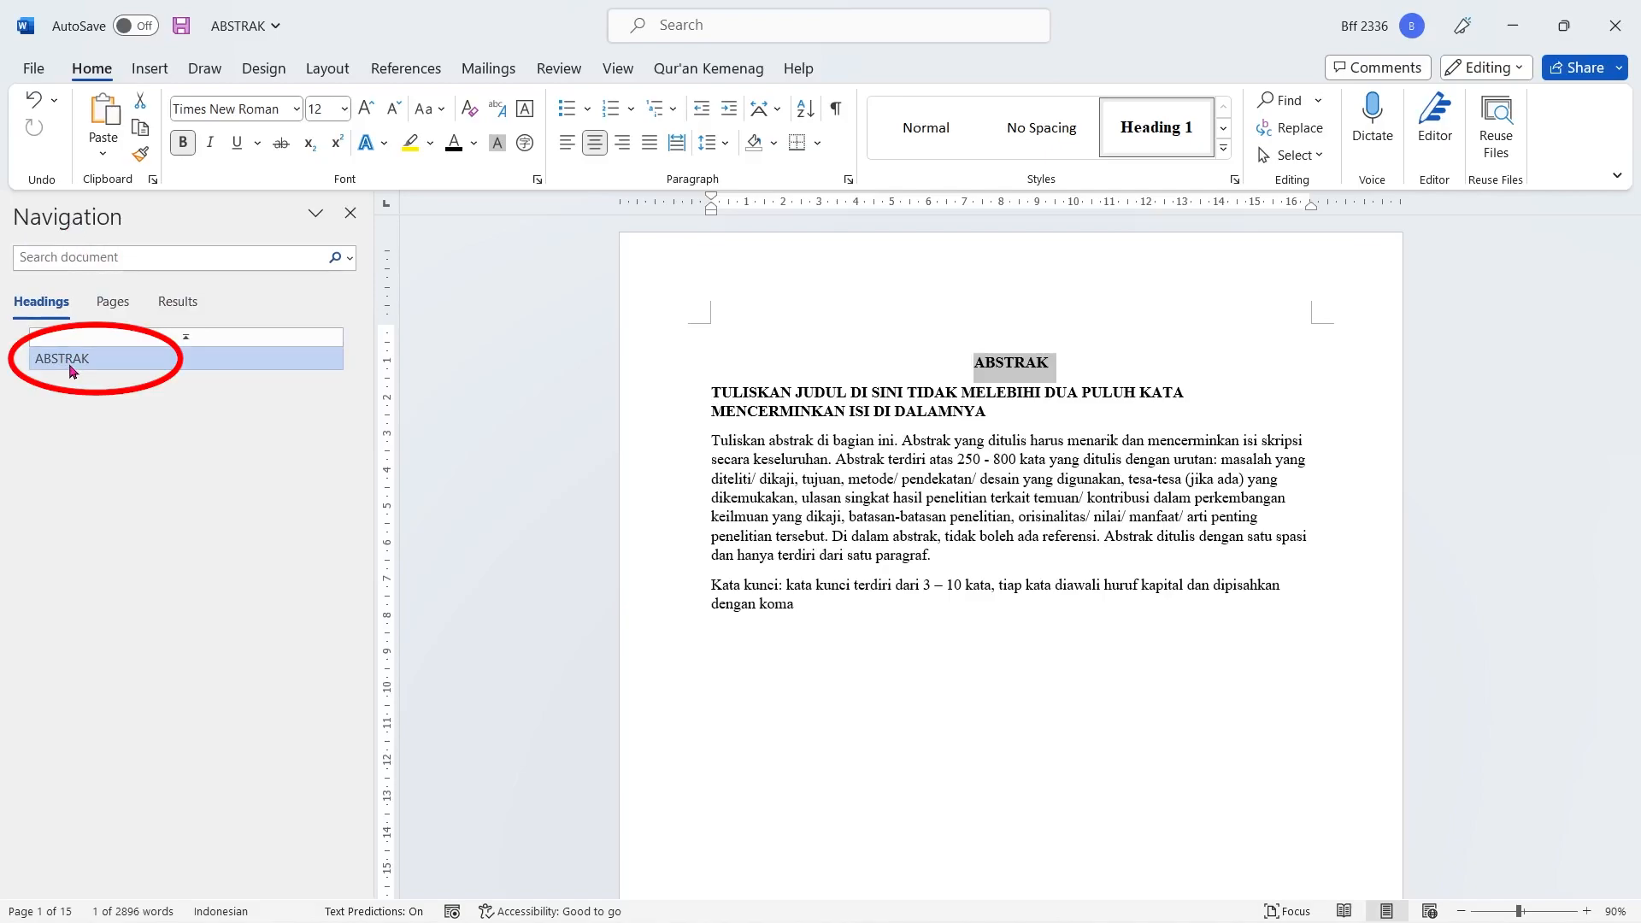
Apply Heading 1 to the KATA PENGANTAR title and test jumping to ABSTRAK and KATA PENGANTAR from the heading outline
scroll(1300, 539, "down", 10)
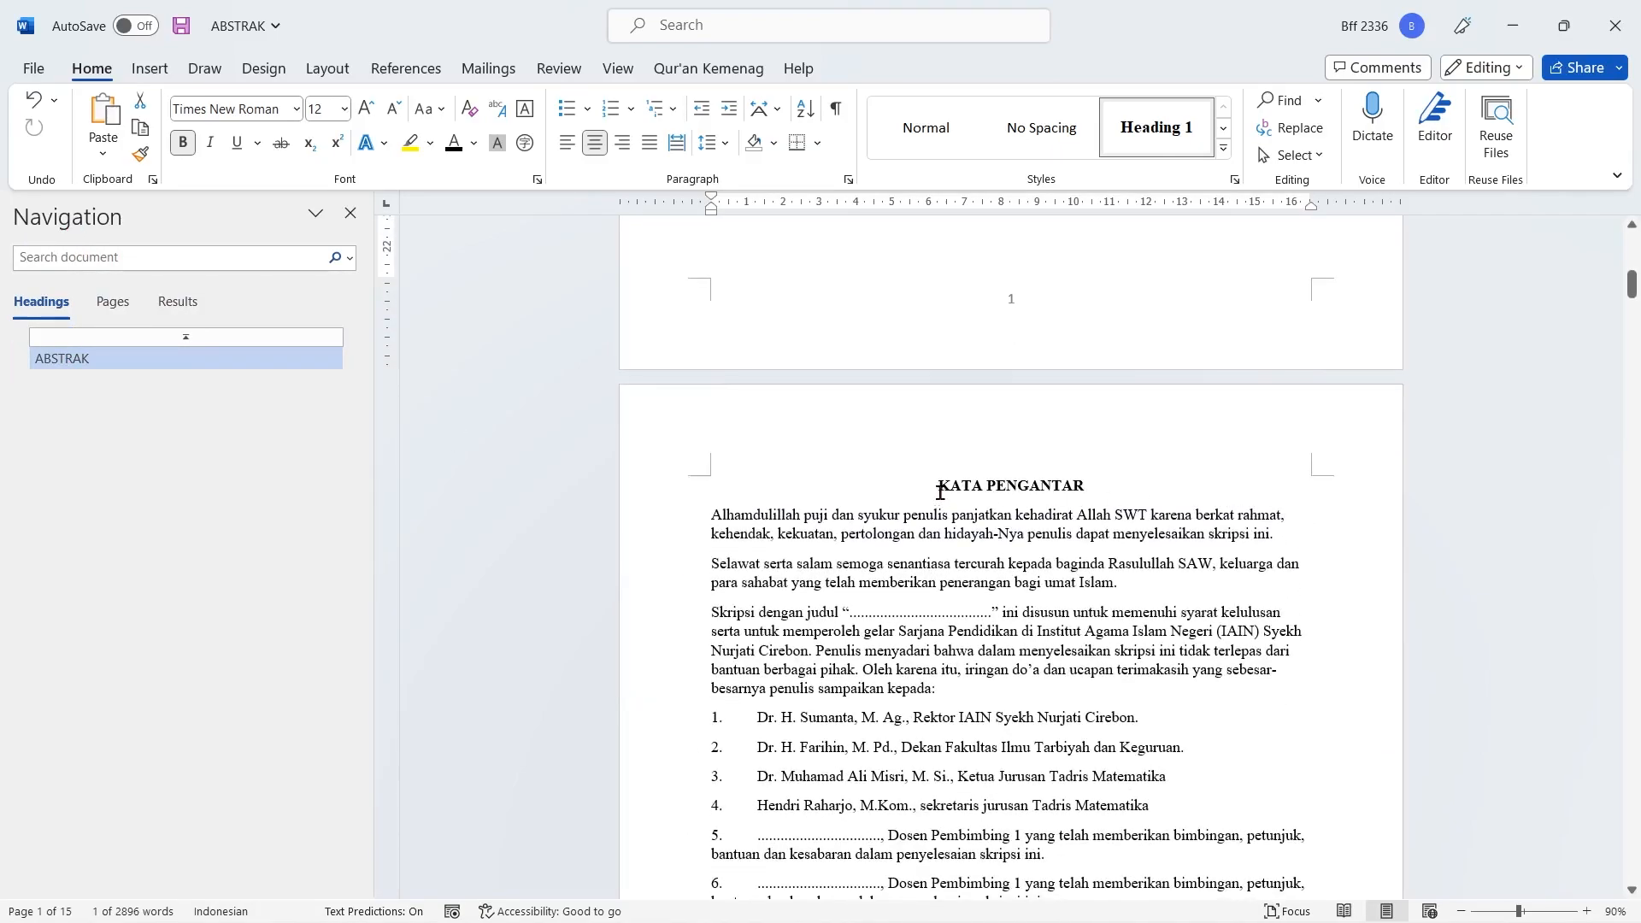
left_click_drag(935, 488, 1094, 488)
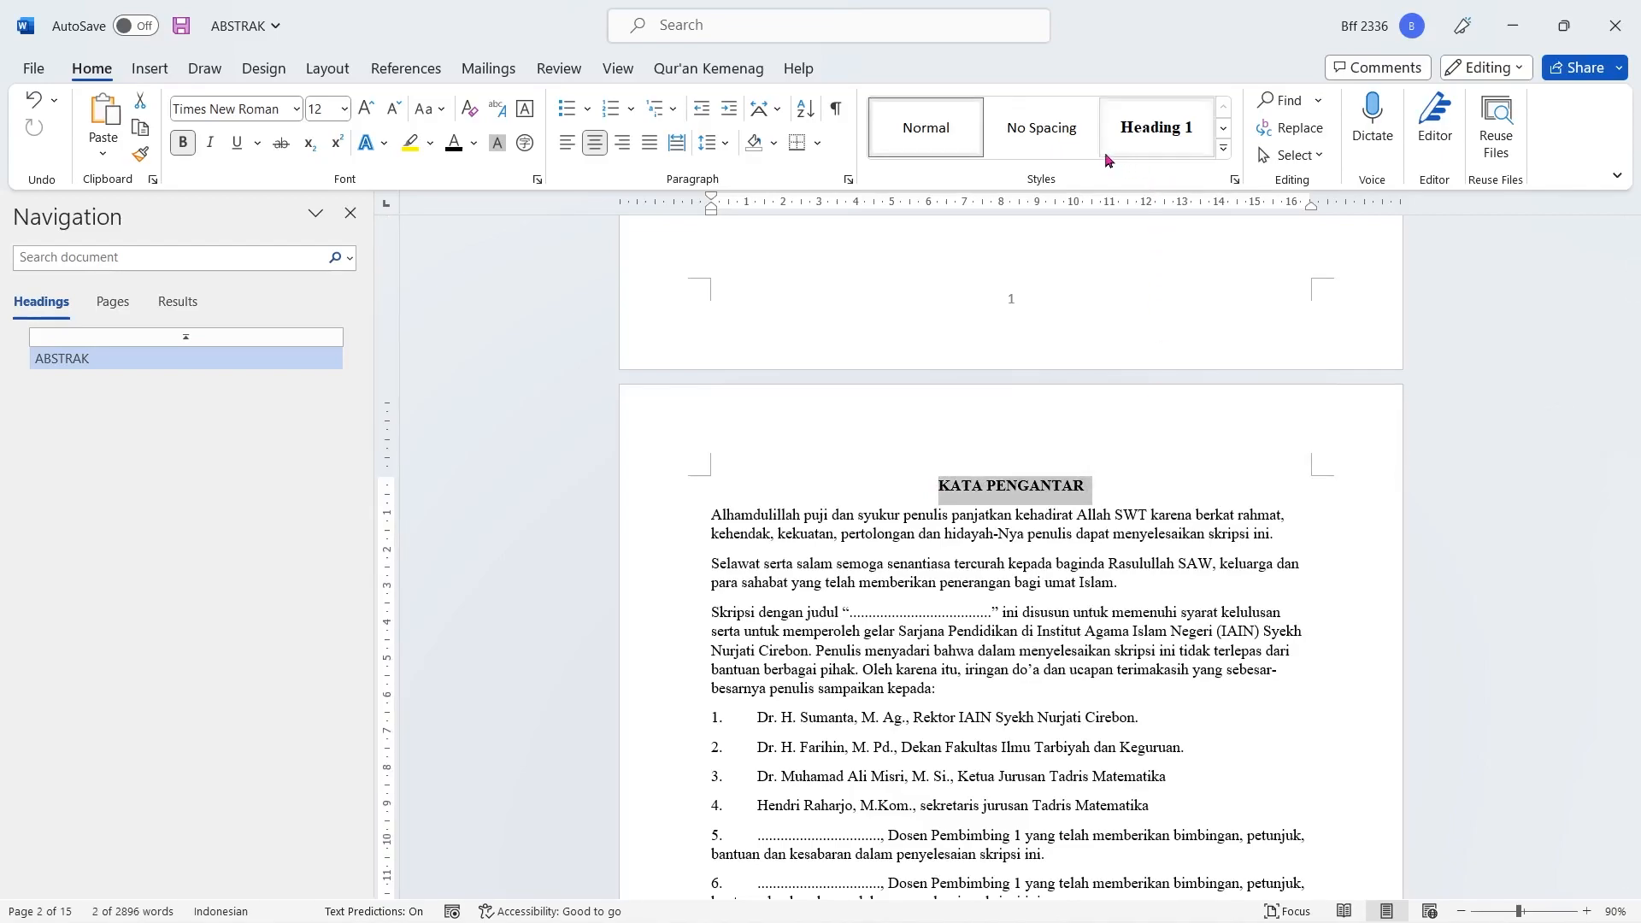
left_click(1166, 137)
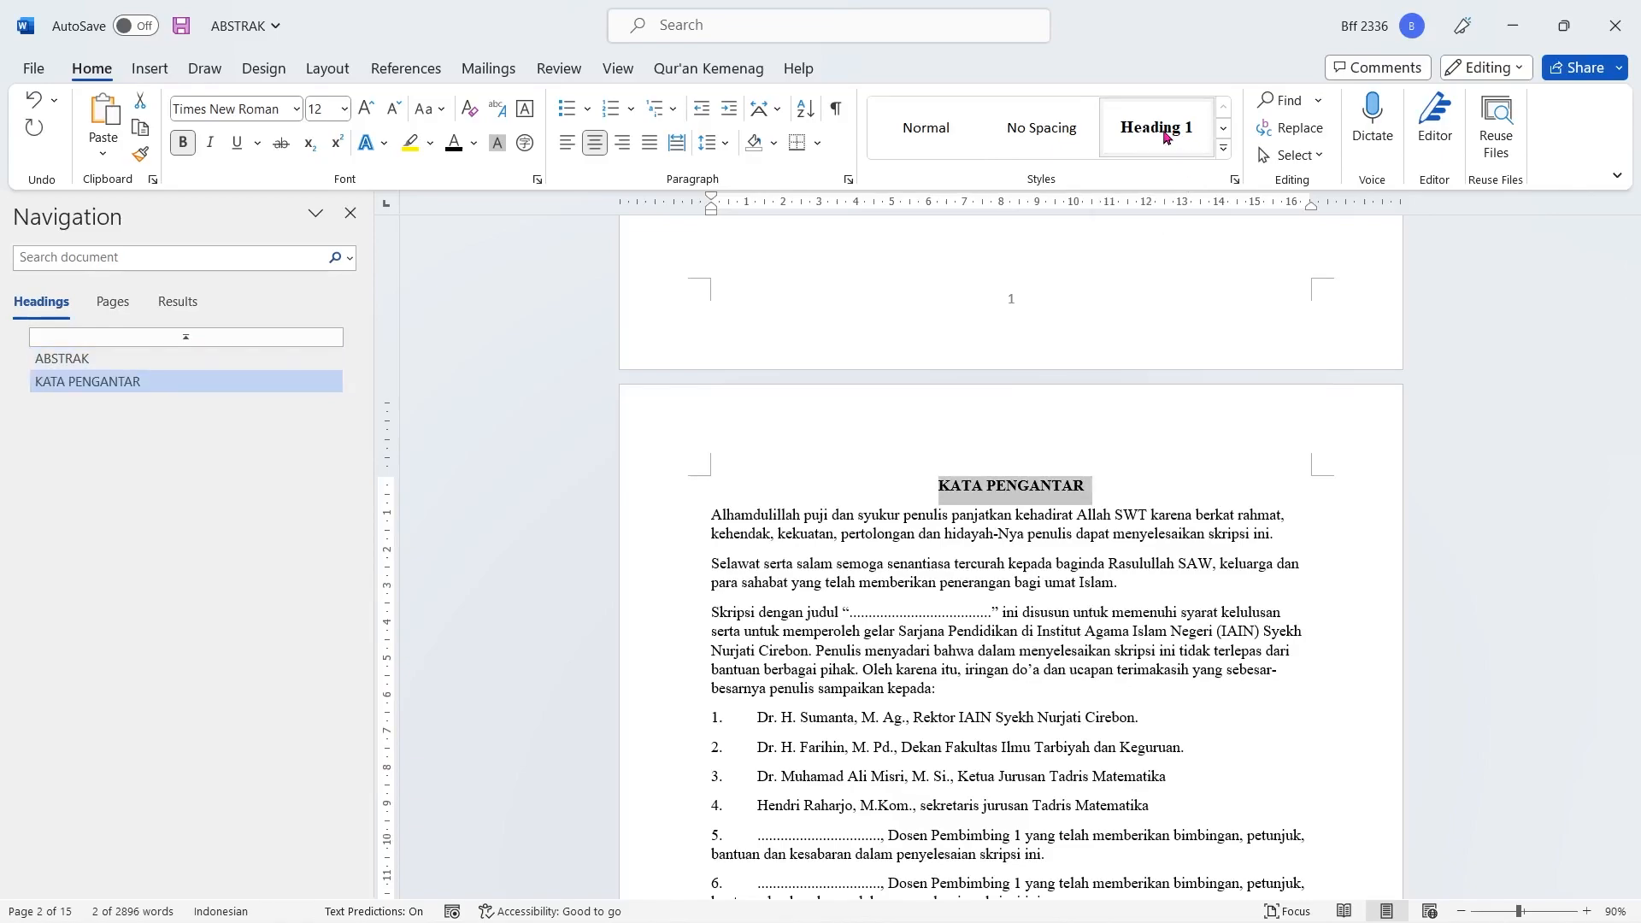
left_click(57, 363)
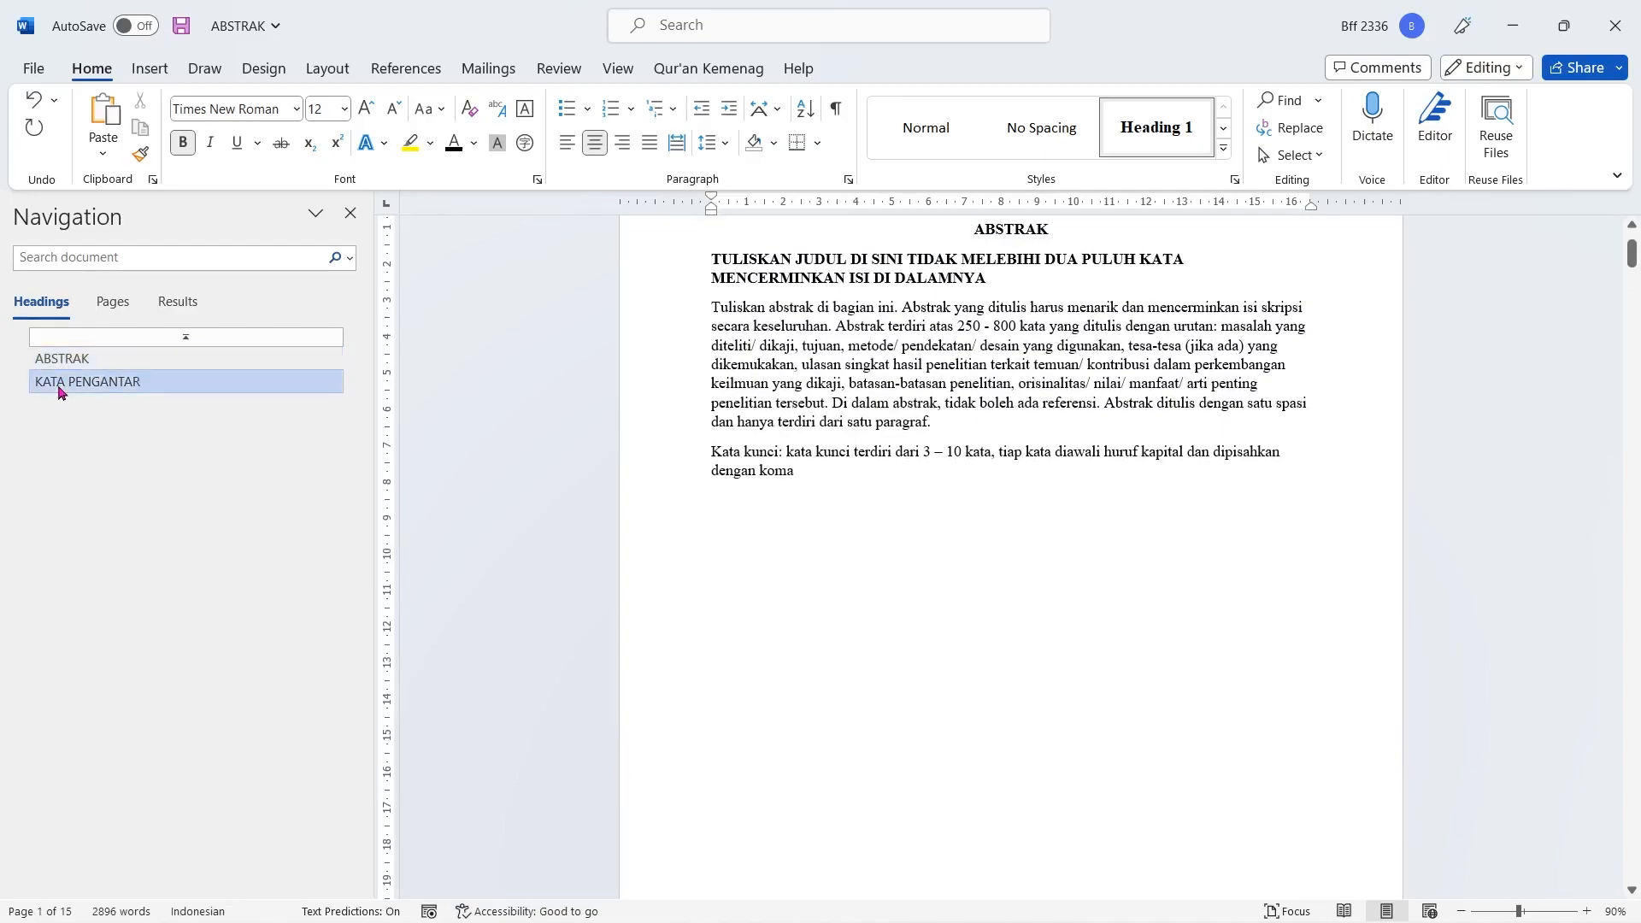
left_click(61, 386)
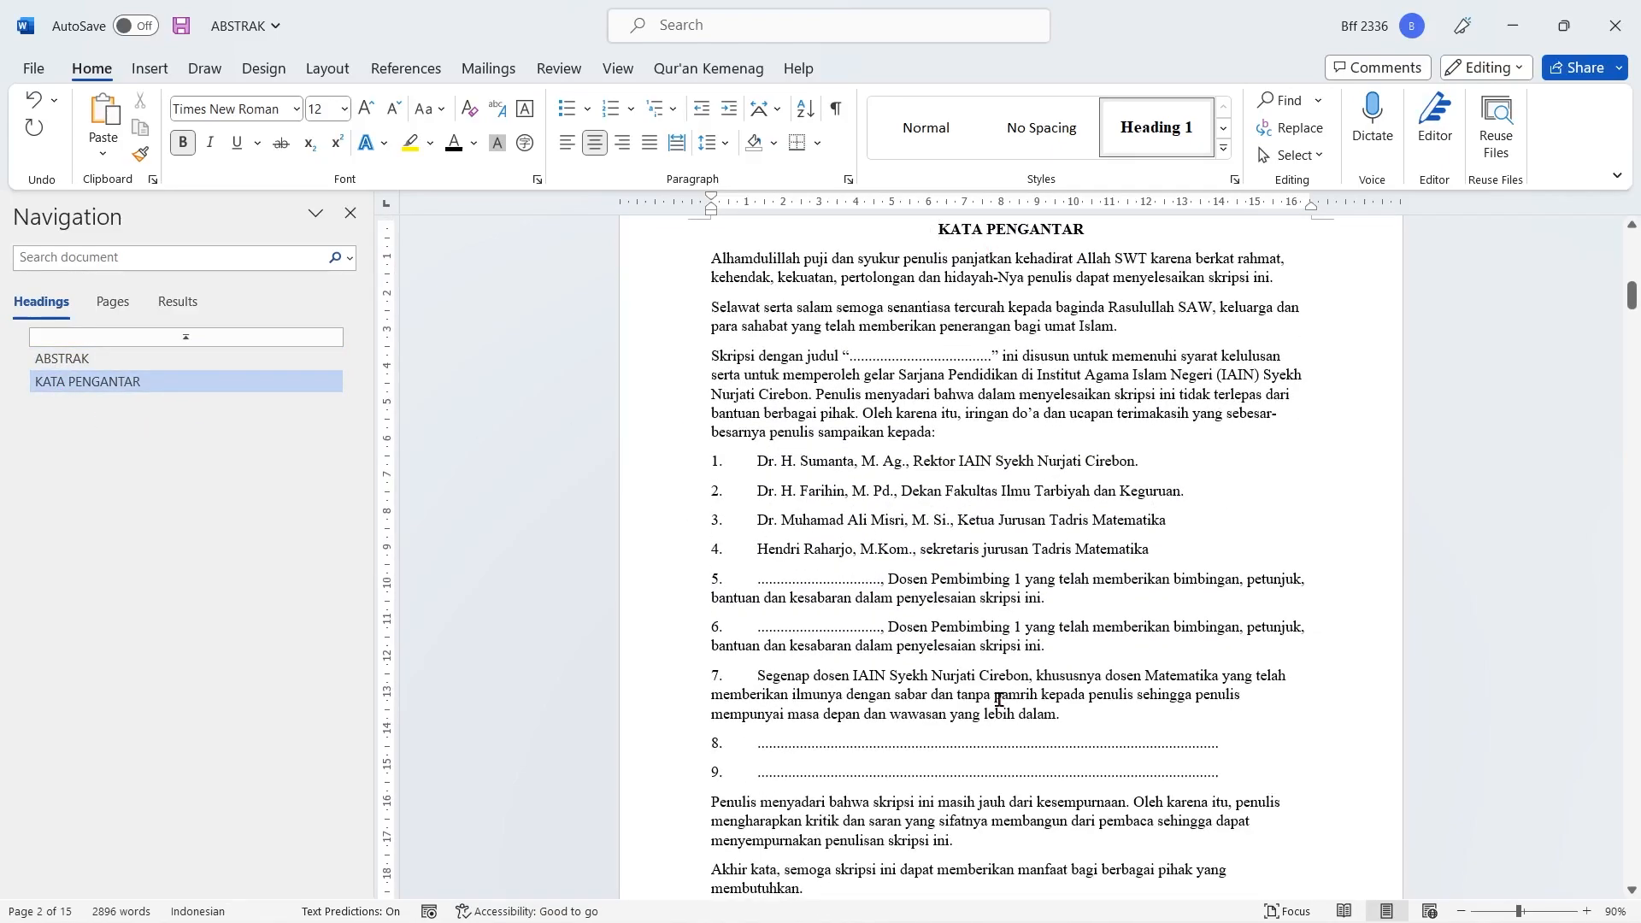
scroll(998, 699, "down", 15)
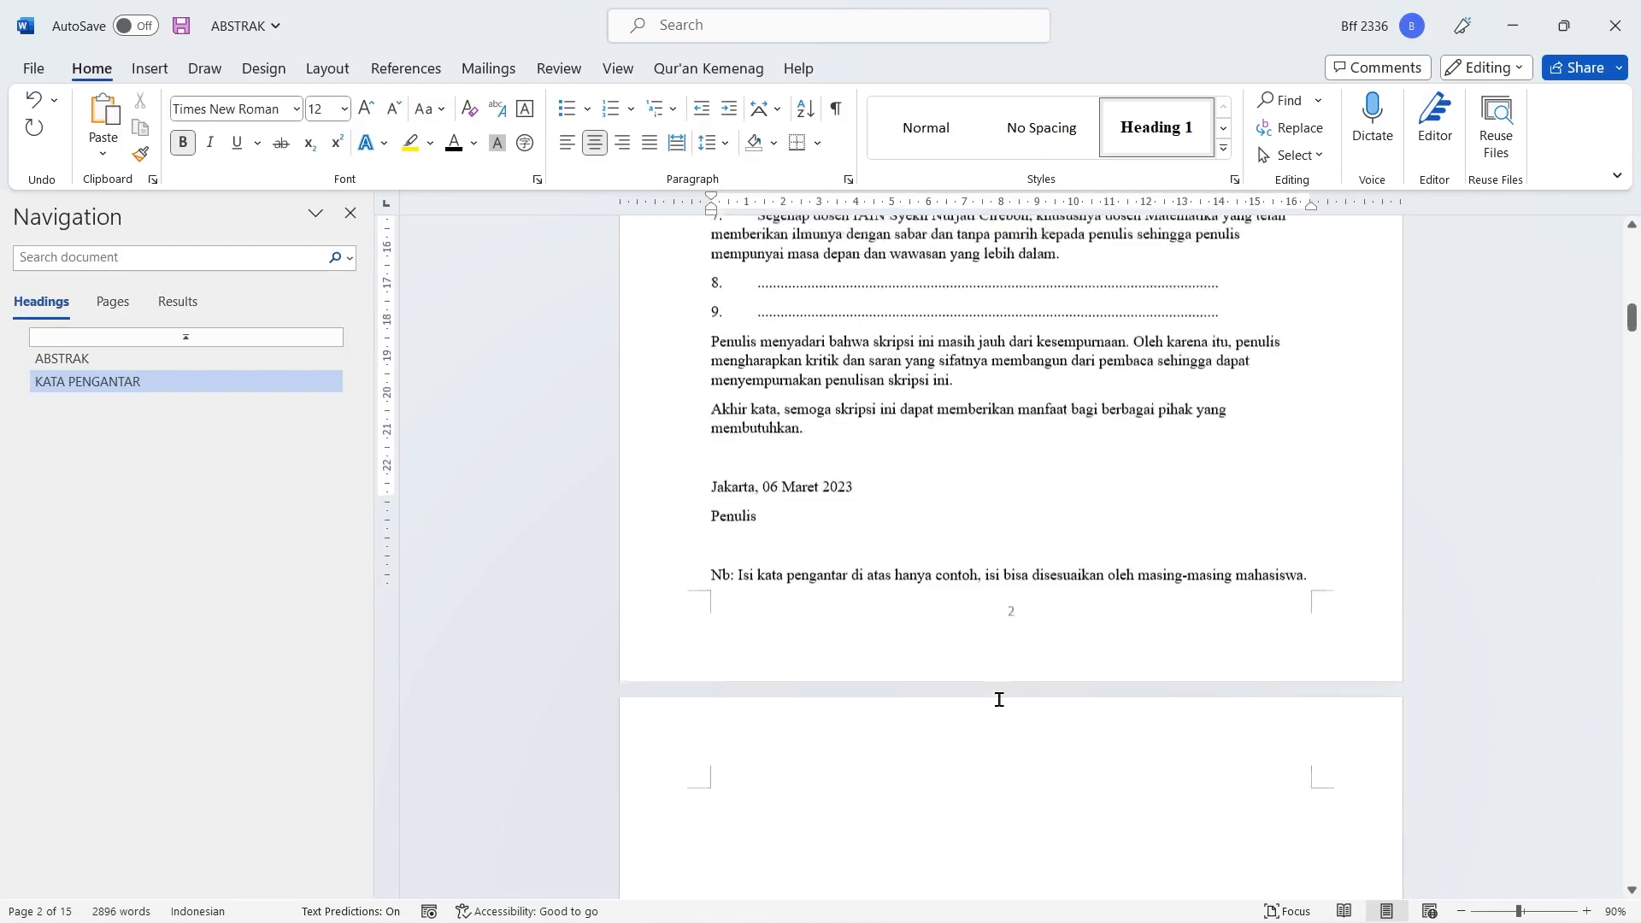
scroll(998, 700, "down", 5)
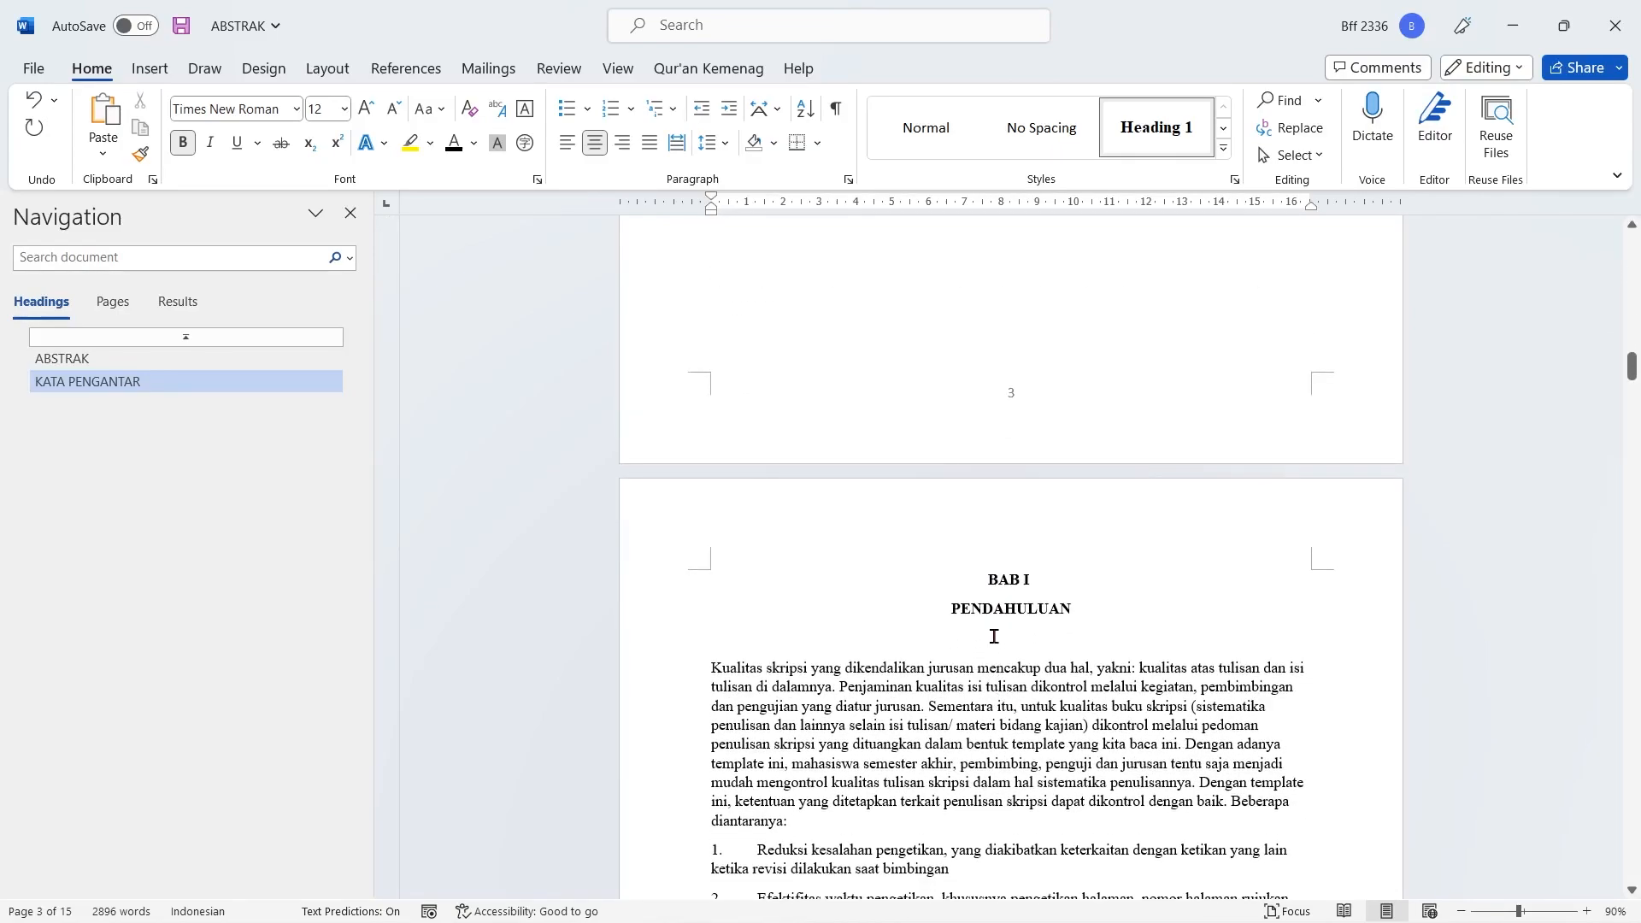
left_click_drag(1000, 580, 1099, 617)
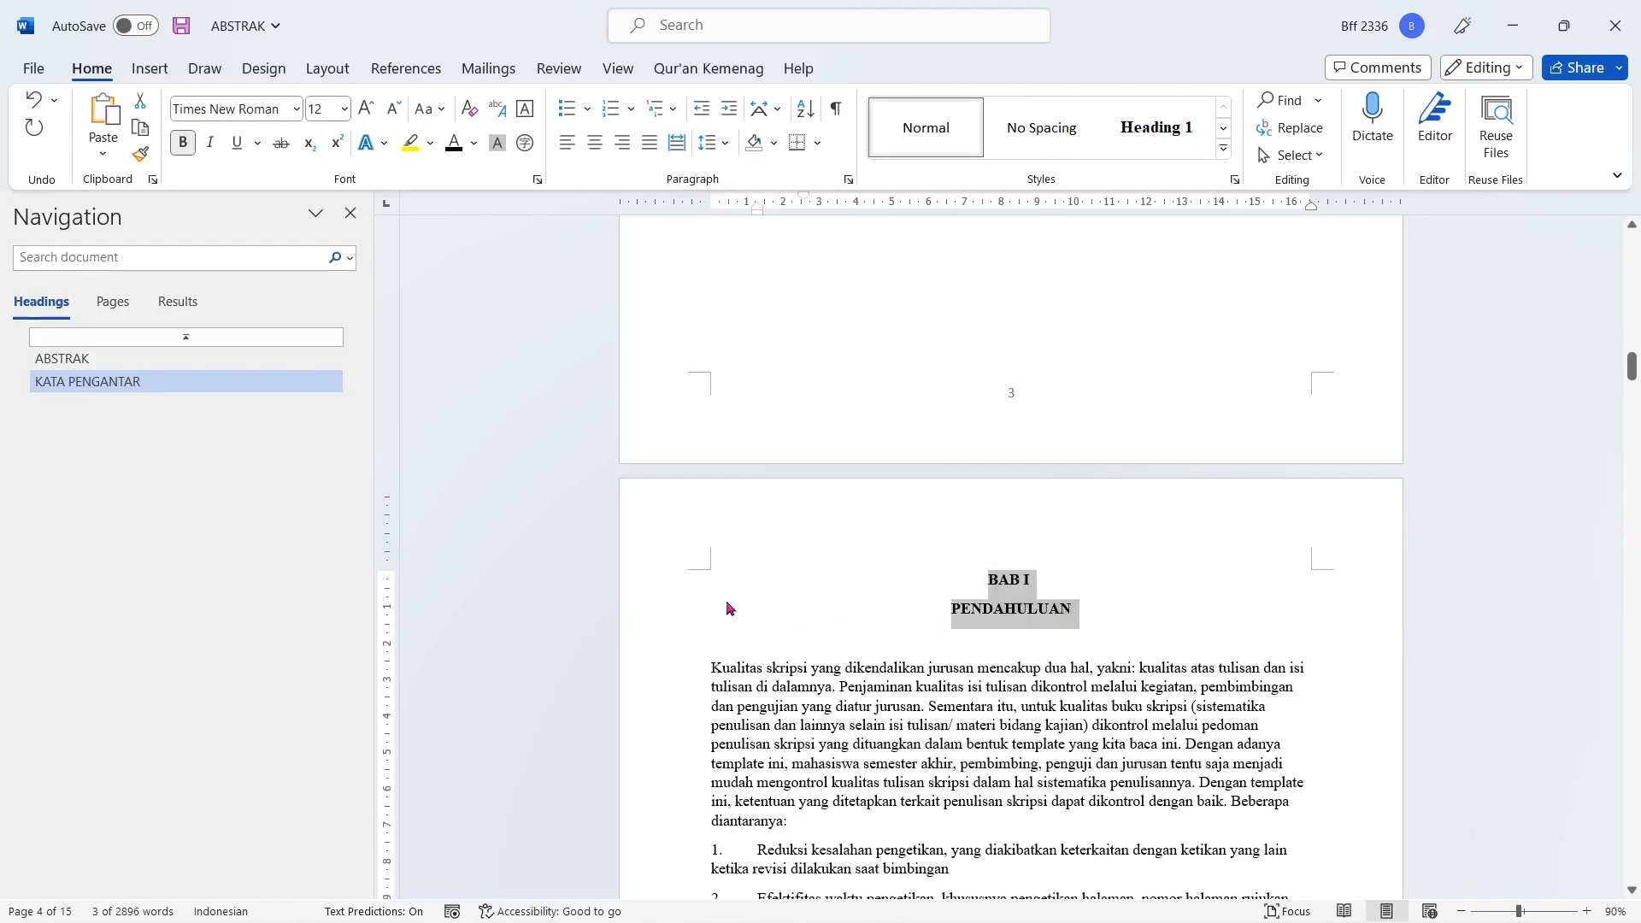
left_click(1161, 142)
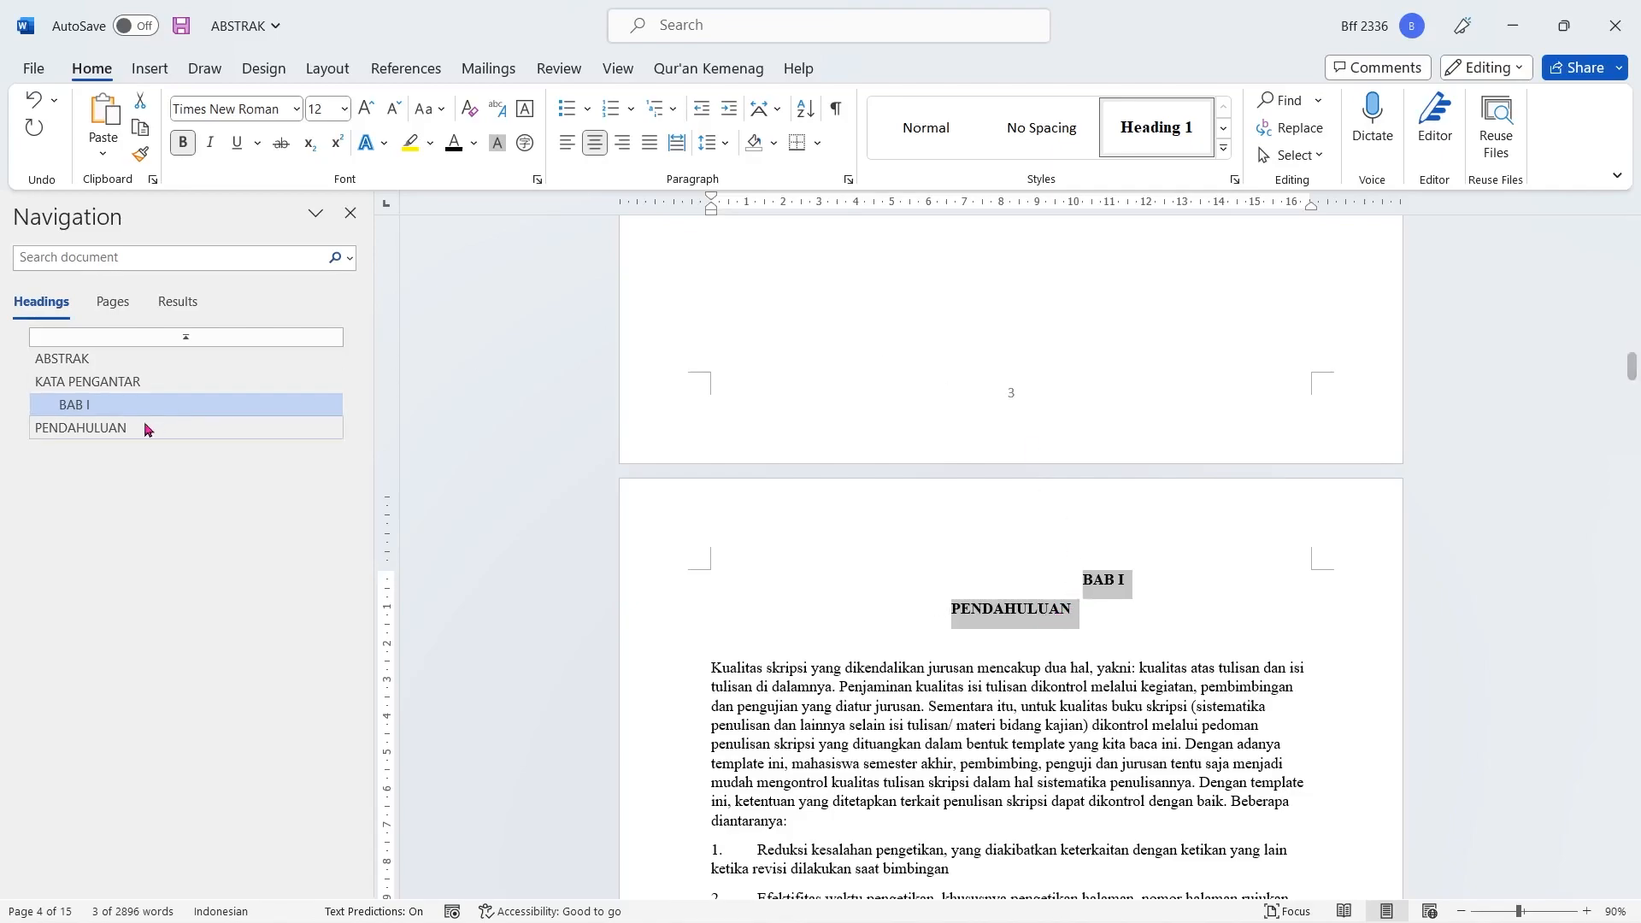
left_click(34, 100)
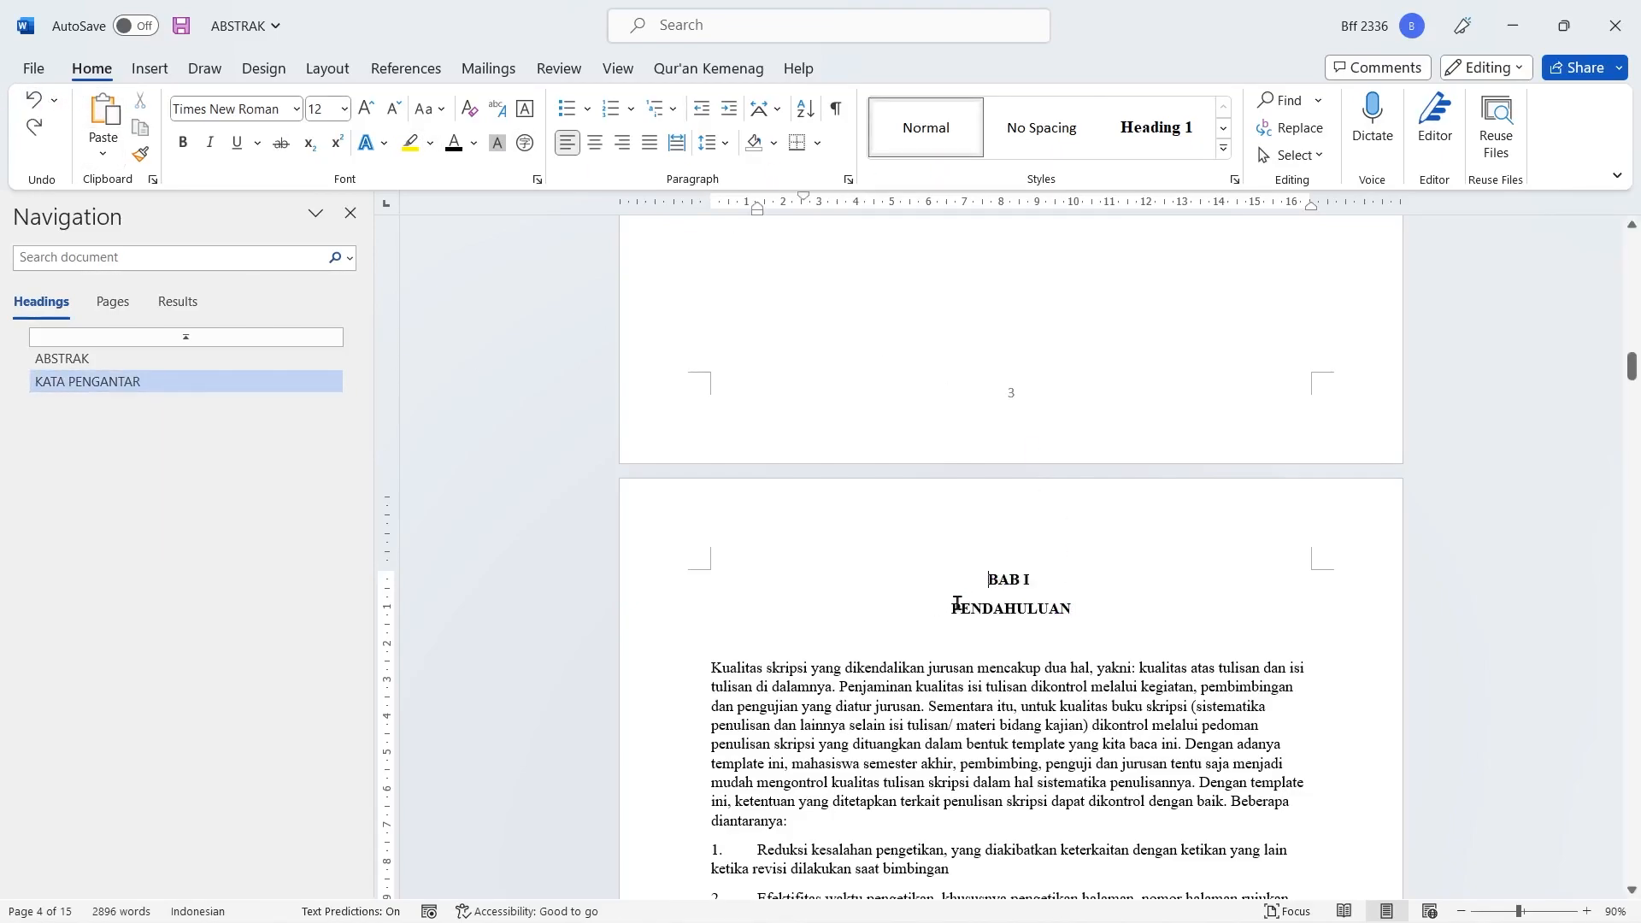
Replace the paragraph break between BAB I and PENDAHULUAN with a manual line break
left_click(948, 609)
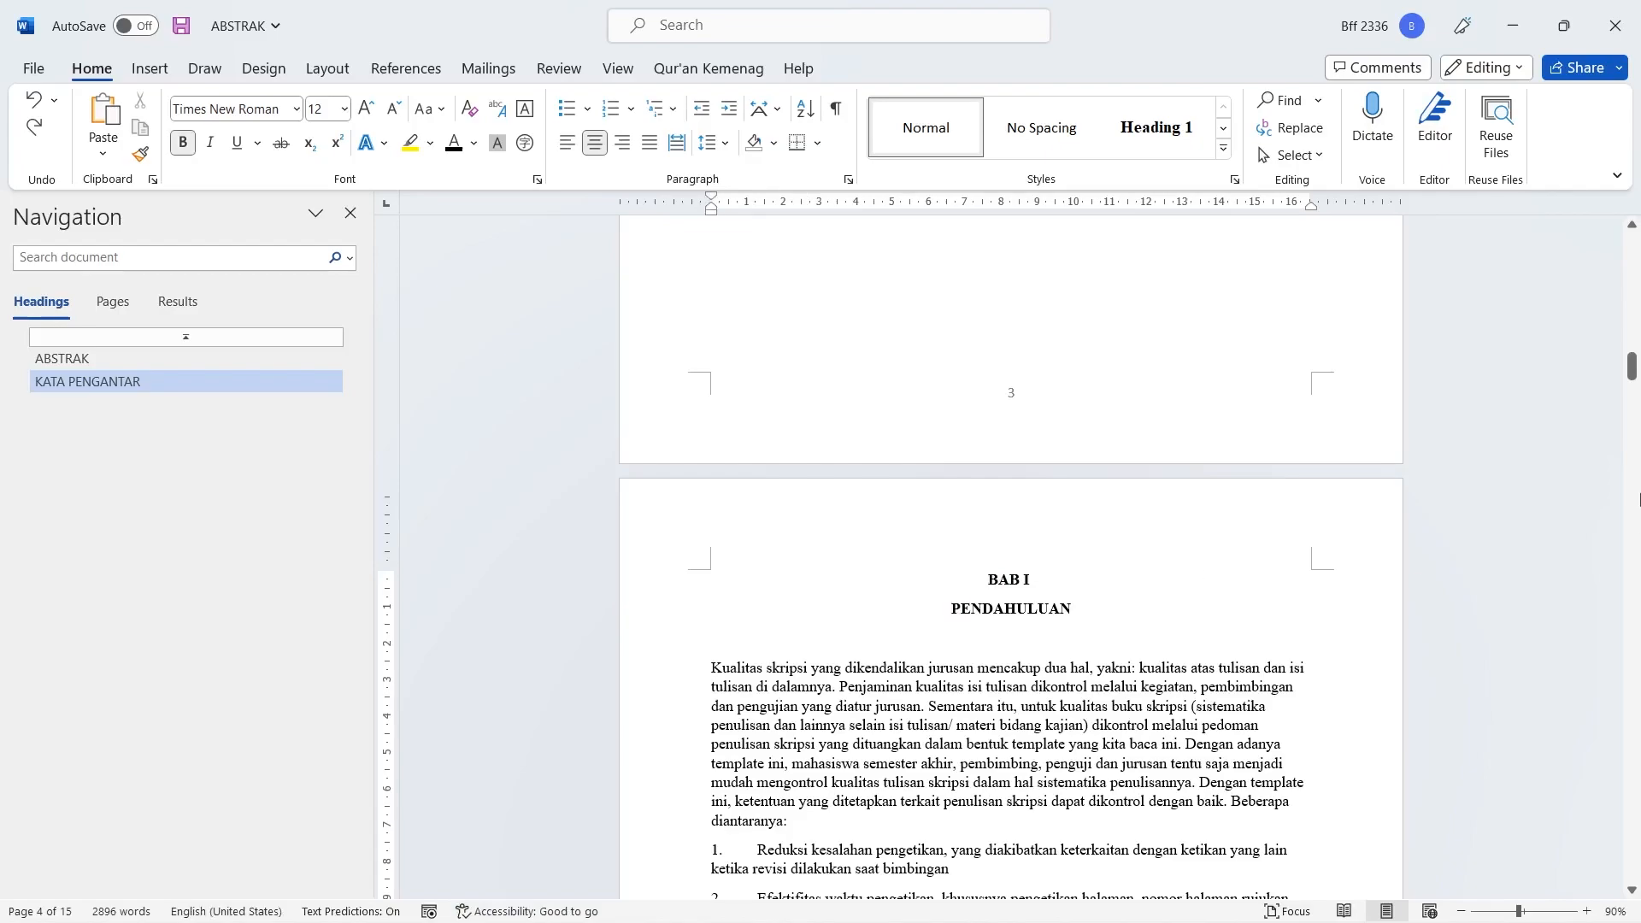
key("BackSpace")
key("BackSpace")
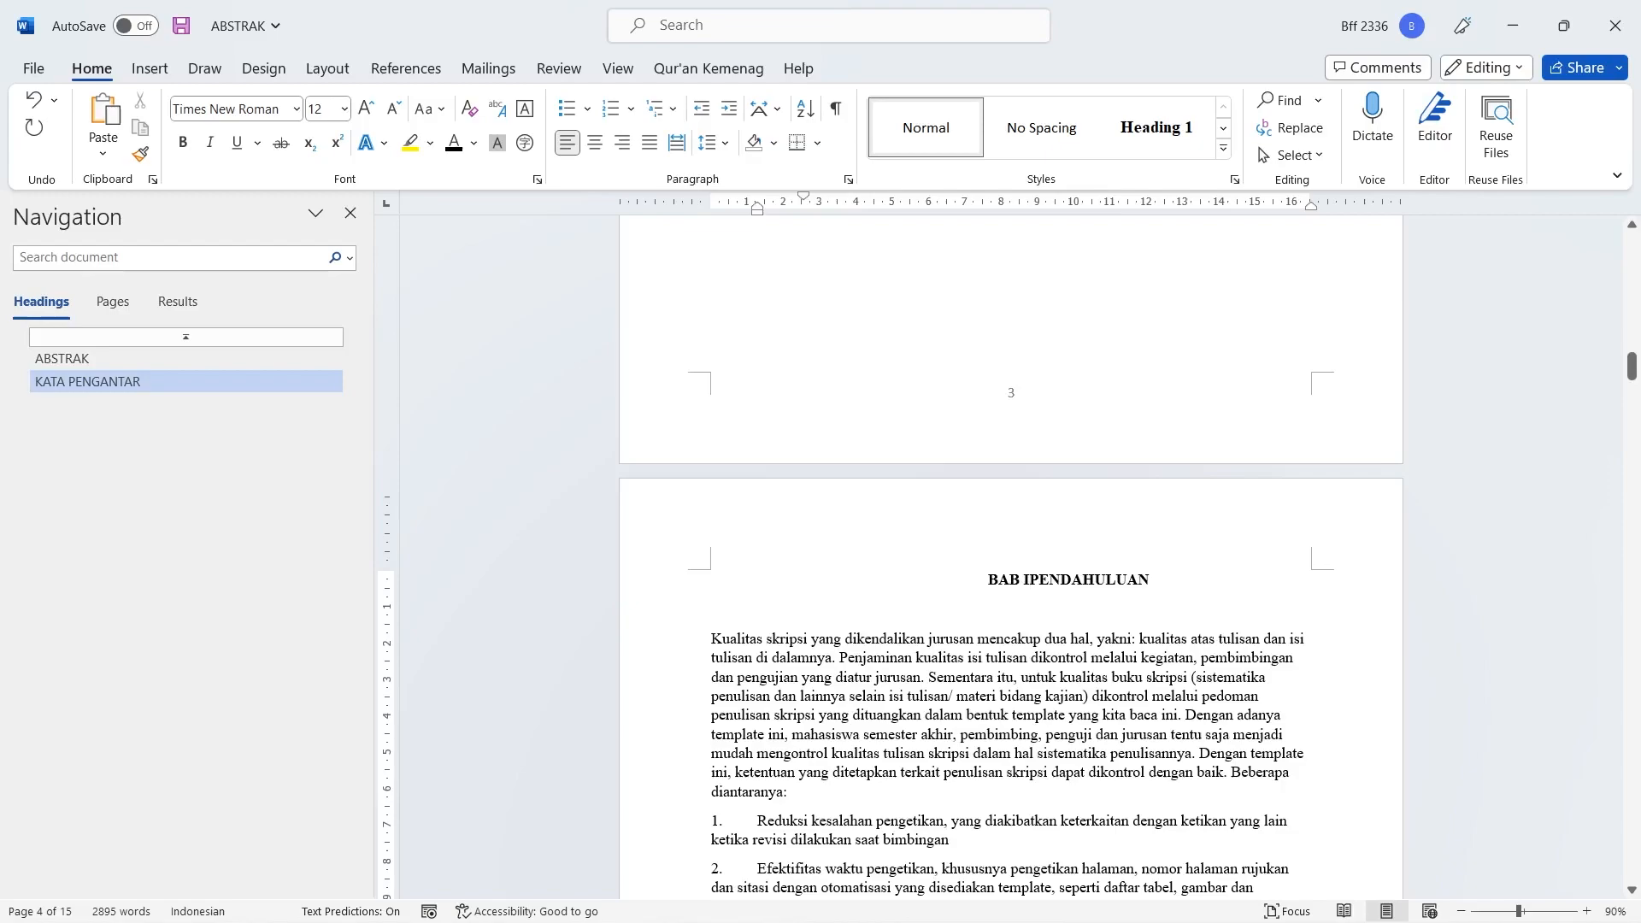
key("Return")
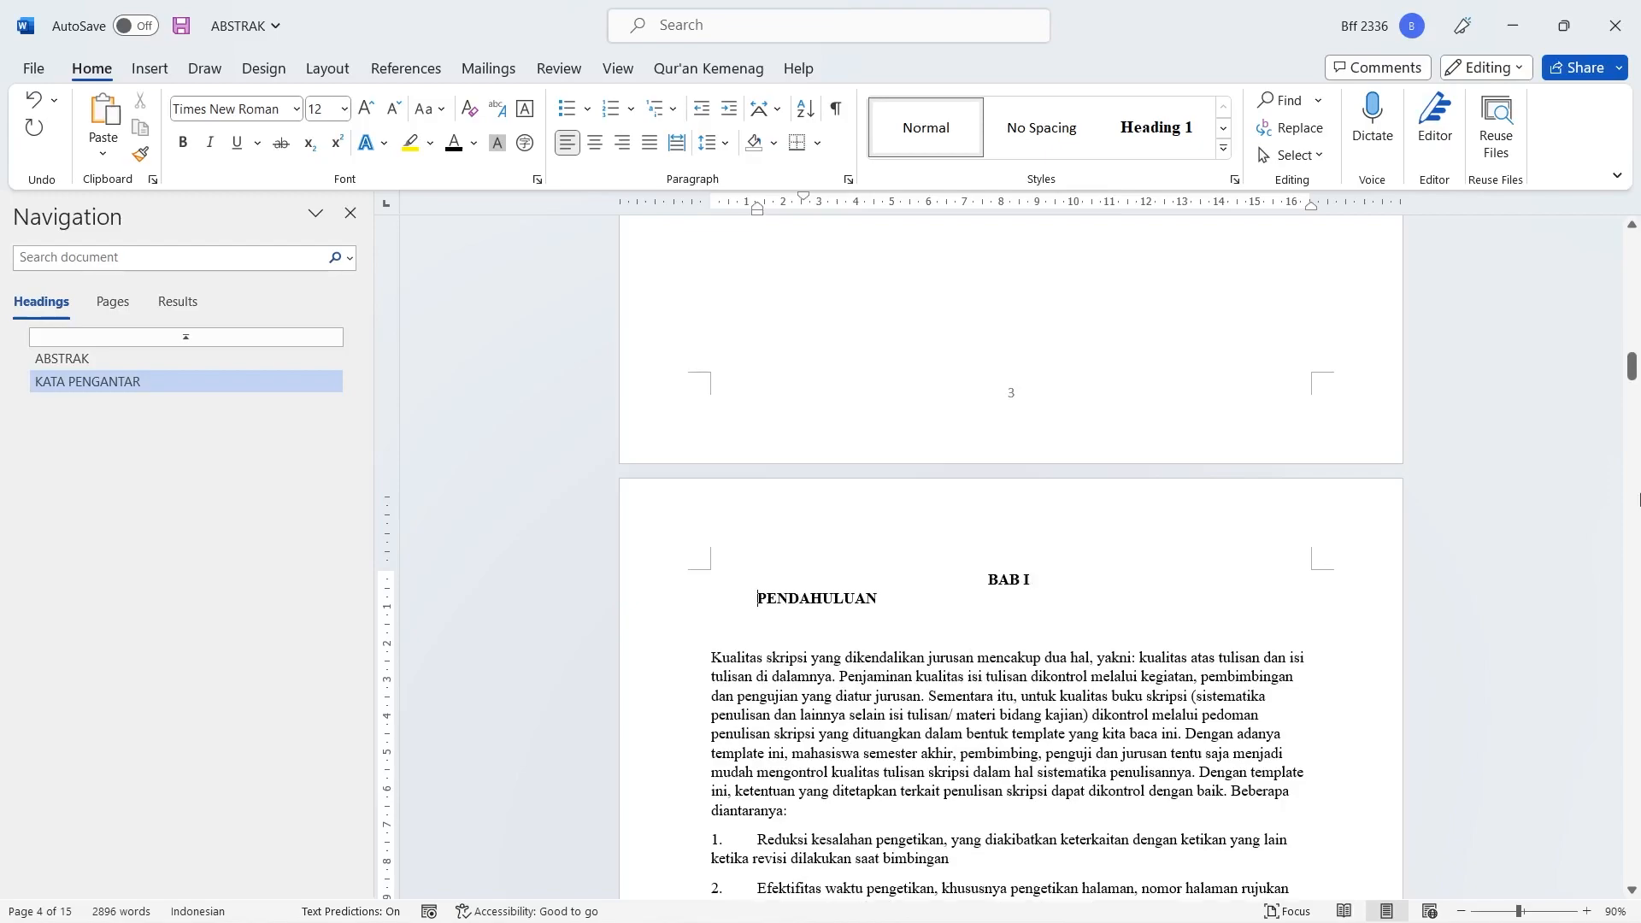
Format the two-line BAB I PENDAHULUAN title as a centered Heading 1 without a first-line indent
left_click_drag(803, 196, 757, 196)
left_click_drag(895, 576, 1051, 603)
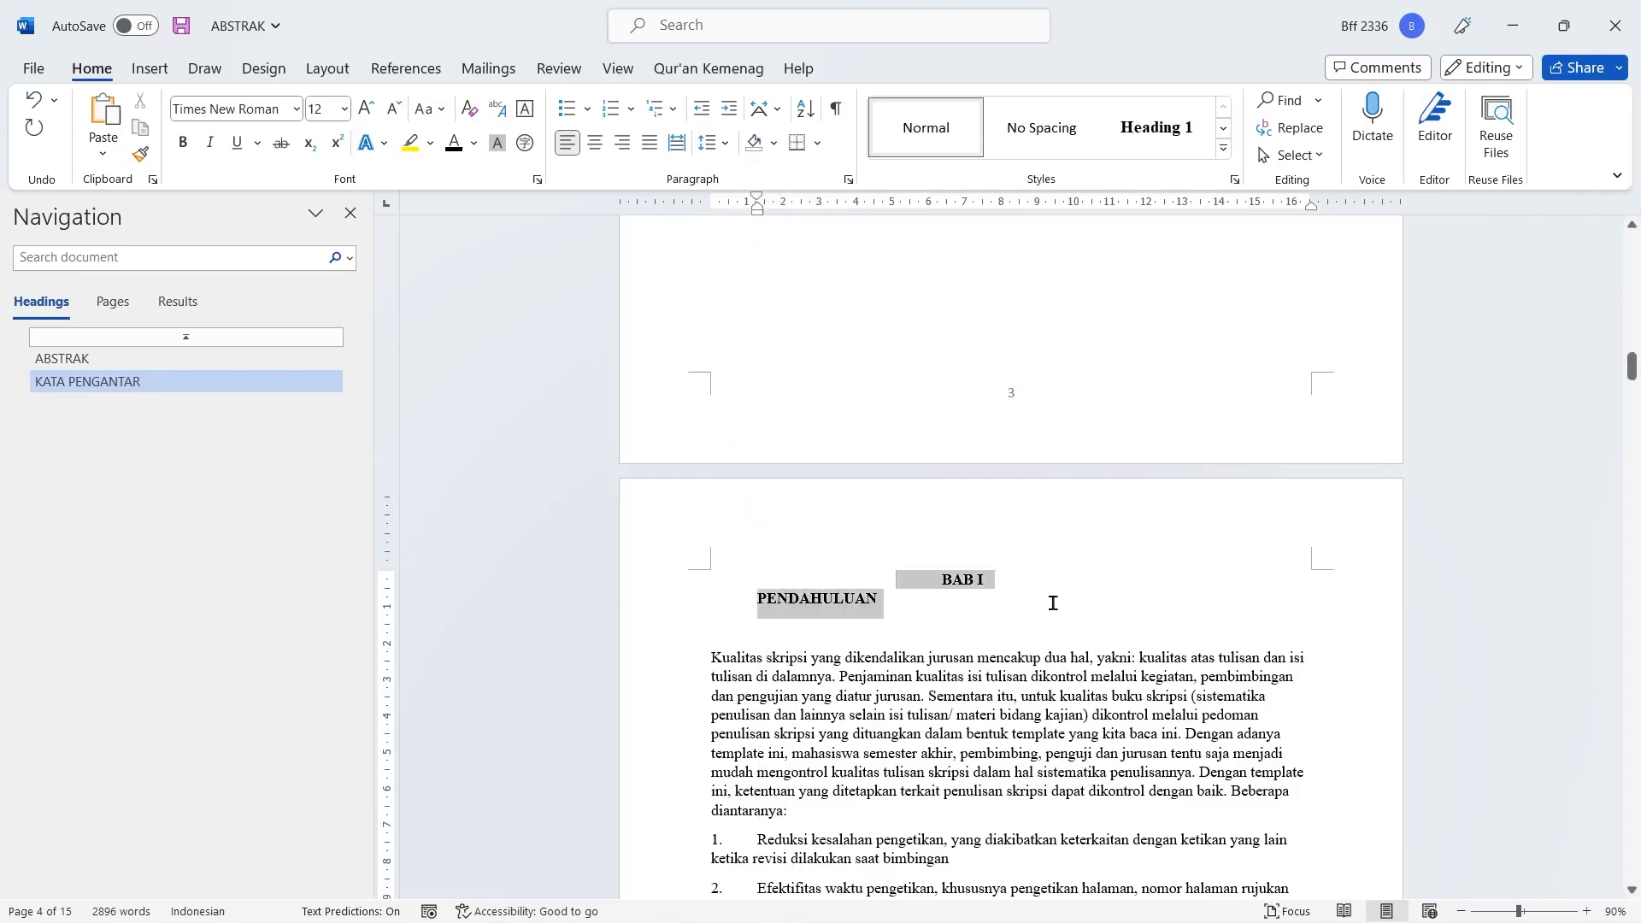
left_click(595, 143)
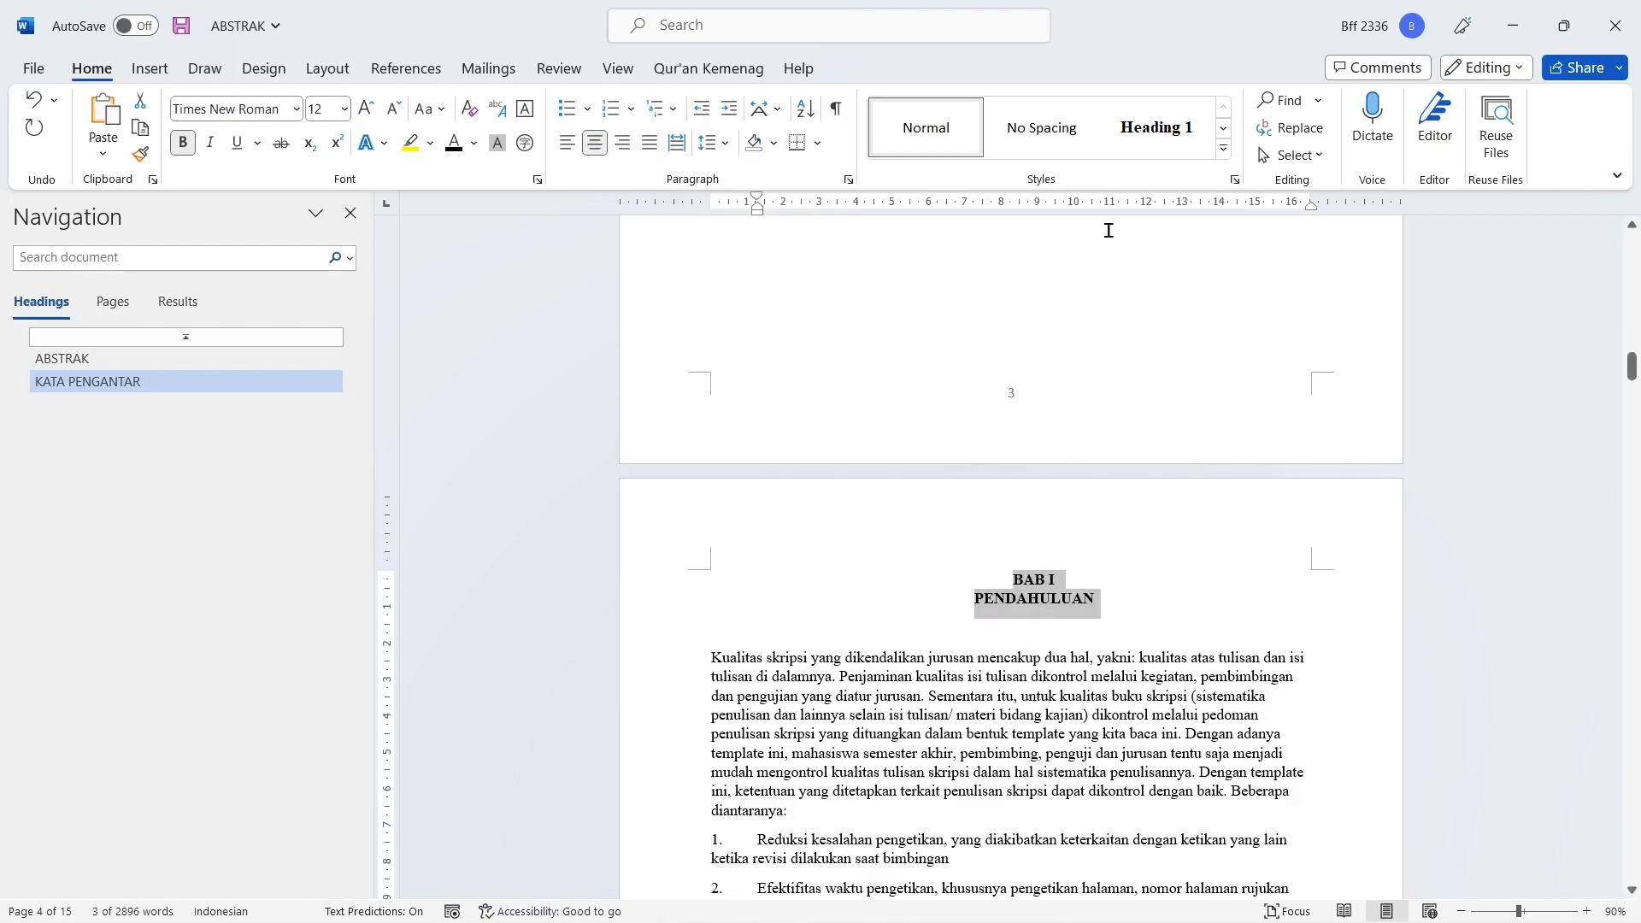
left_click(1156, 143)
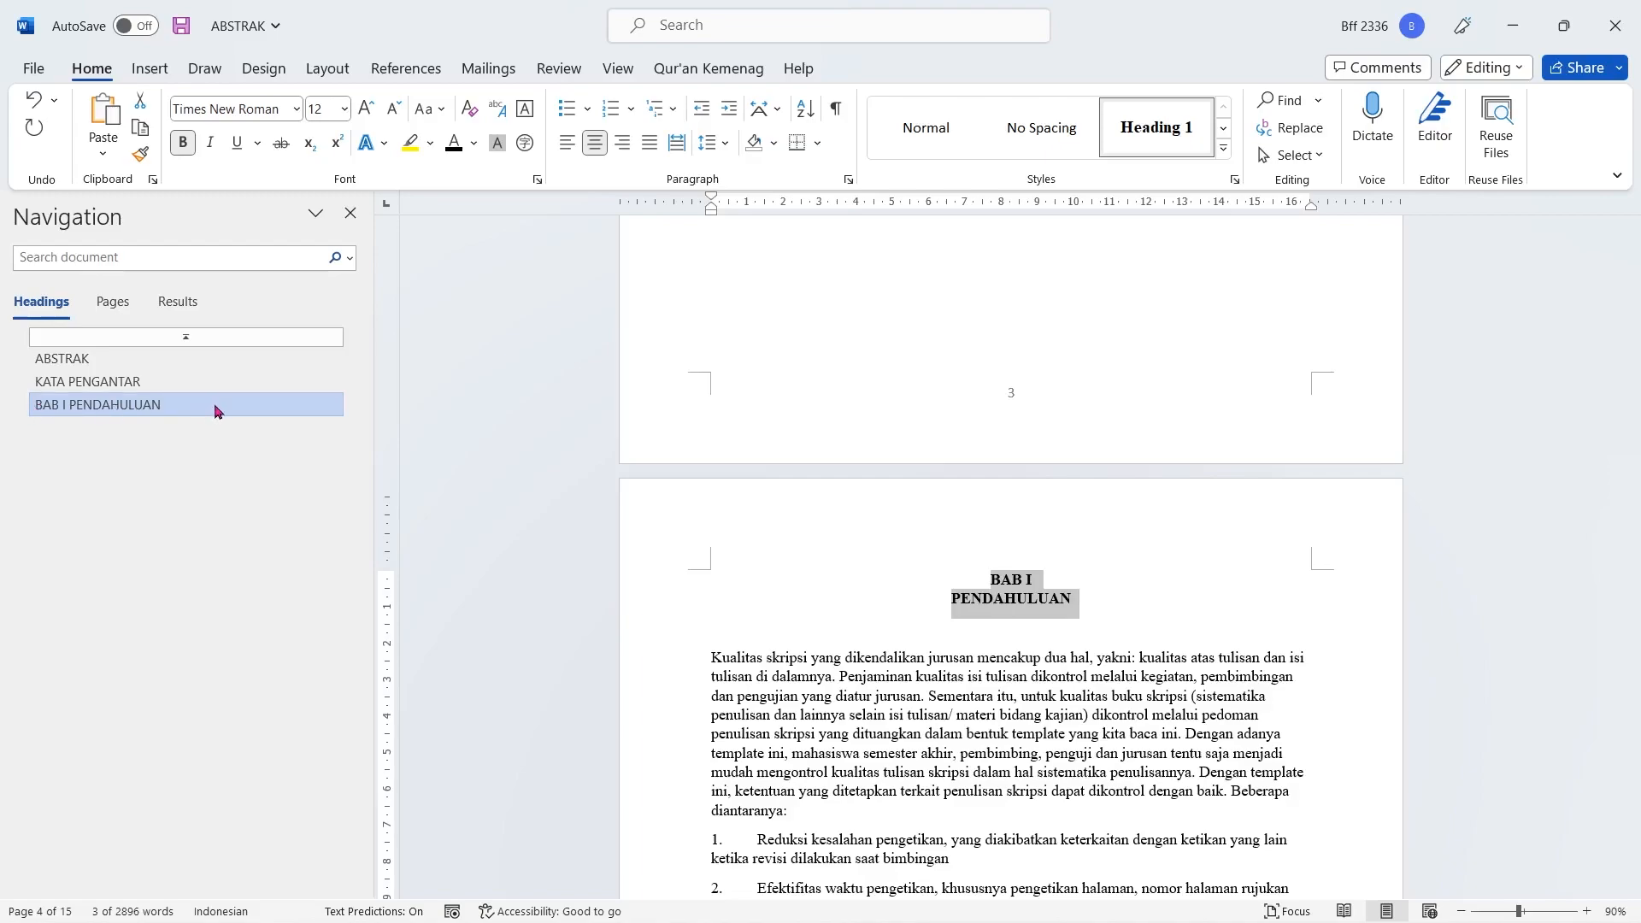
scroll(1229, 719, "down", 8)
scroll(1229, 719, "down", 9)
scroll(1229, 719, "down", 8)
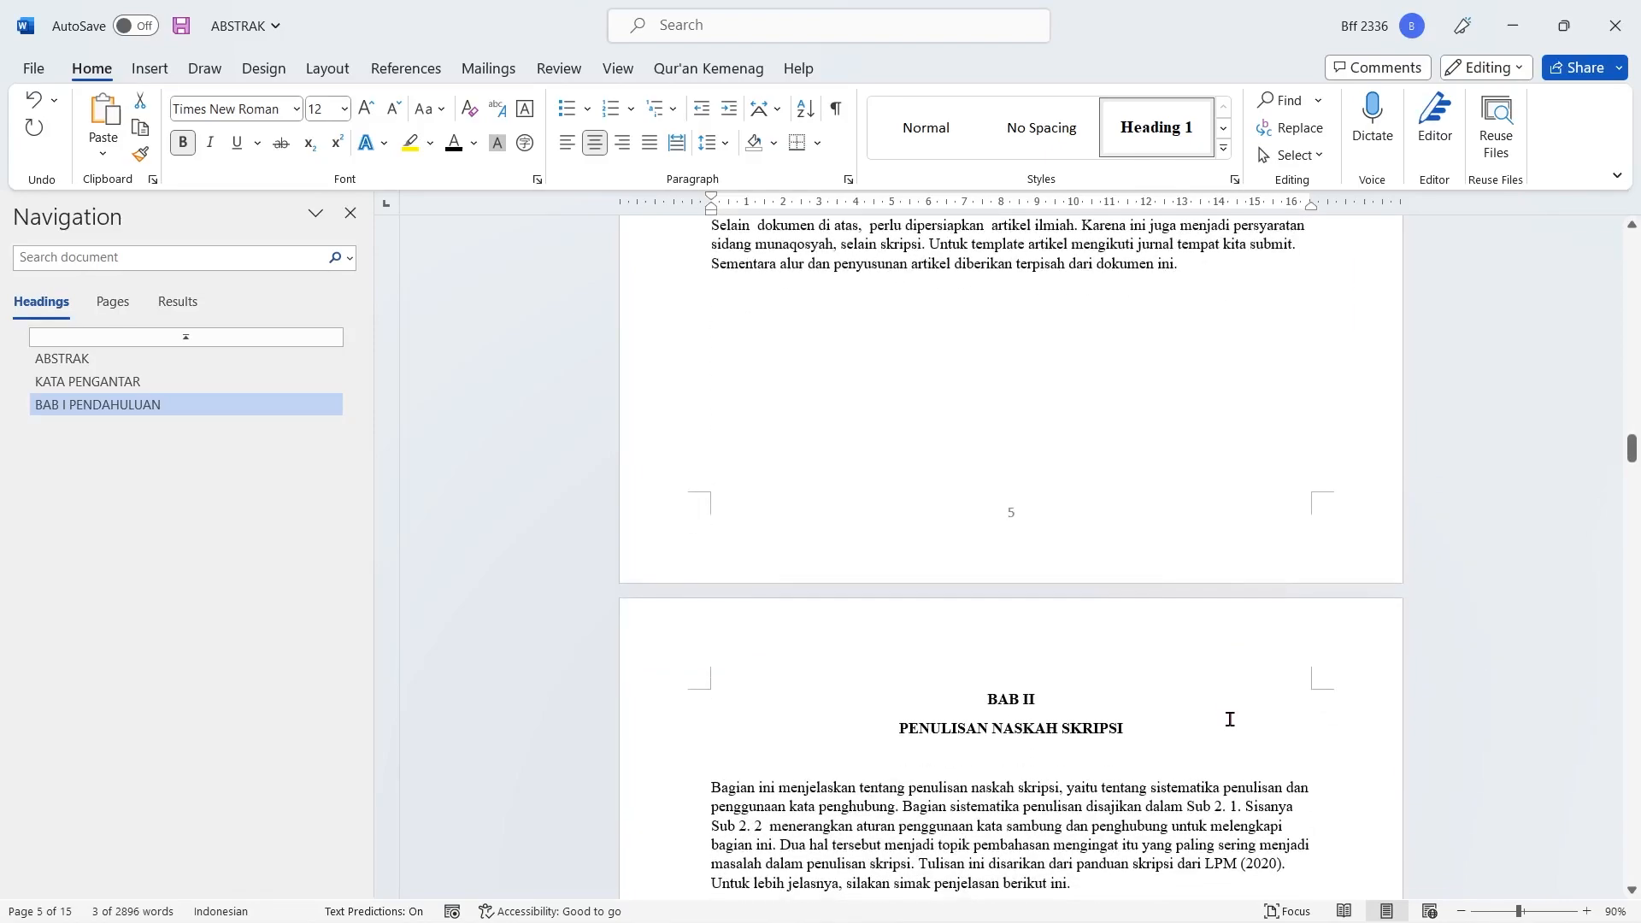
scroll(1229, 718, "down", 2)
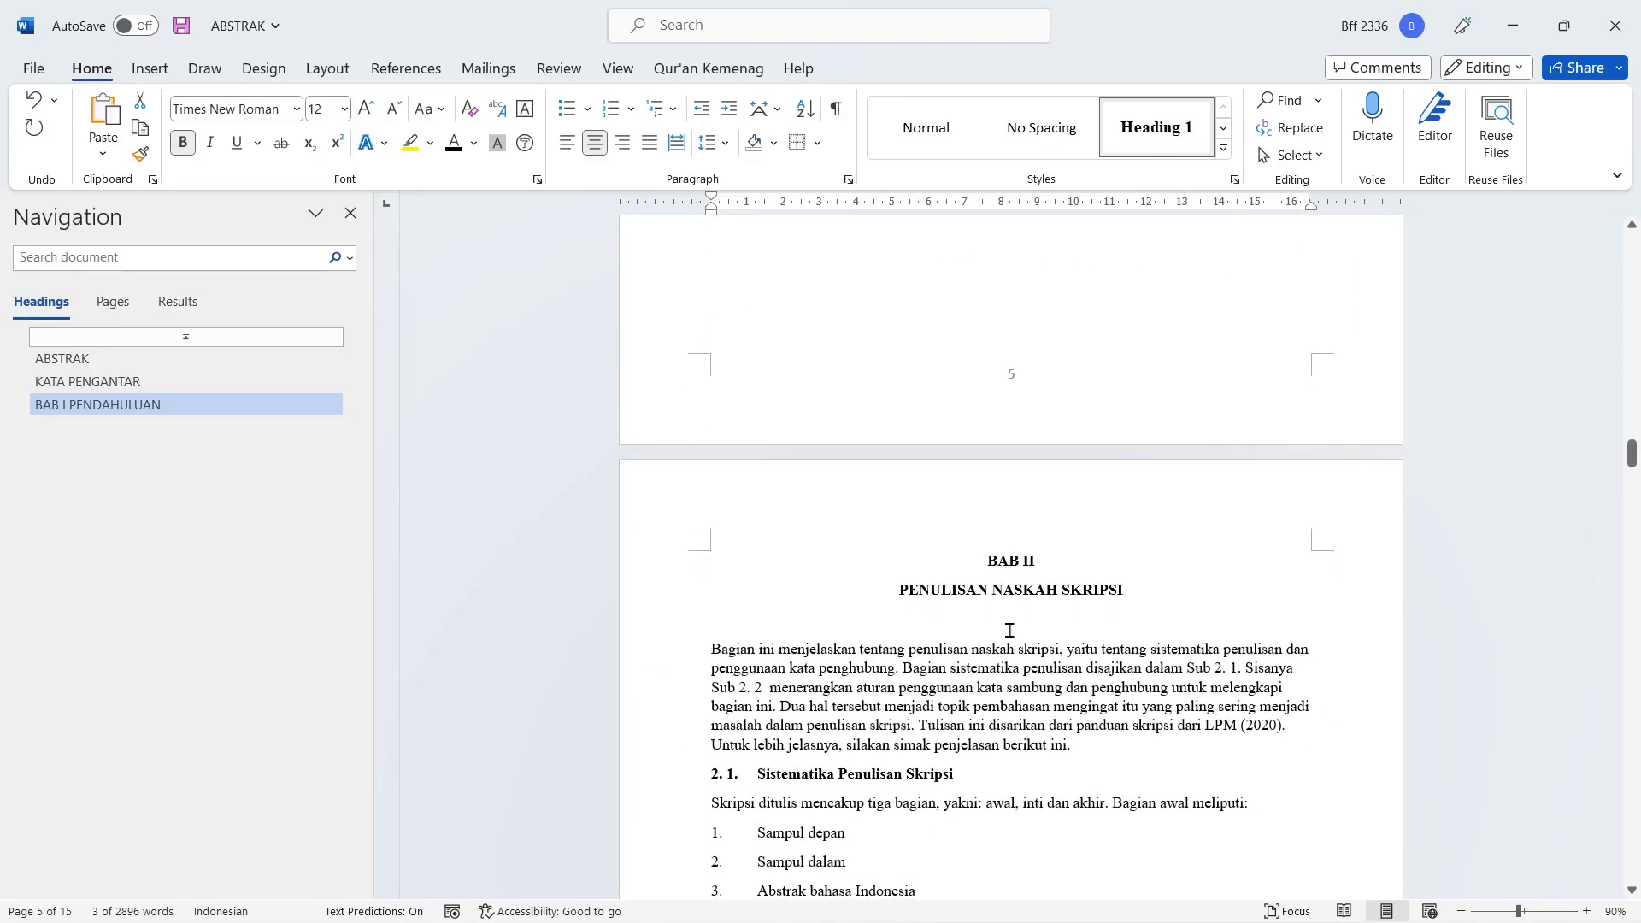
left_click_drag(1008, 560, 1151, 587)
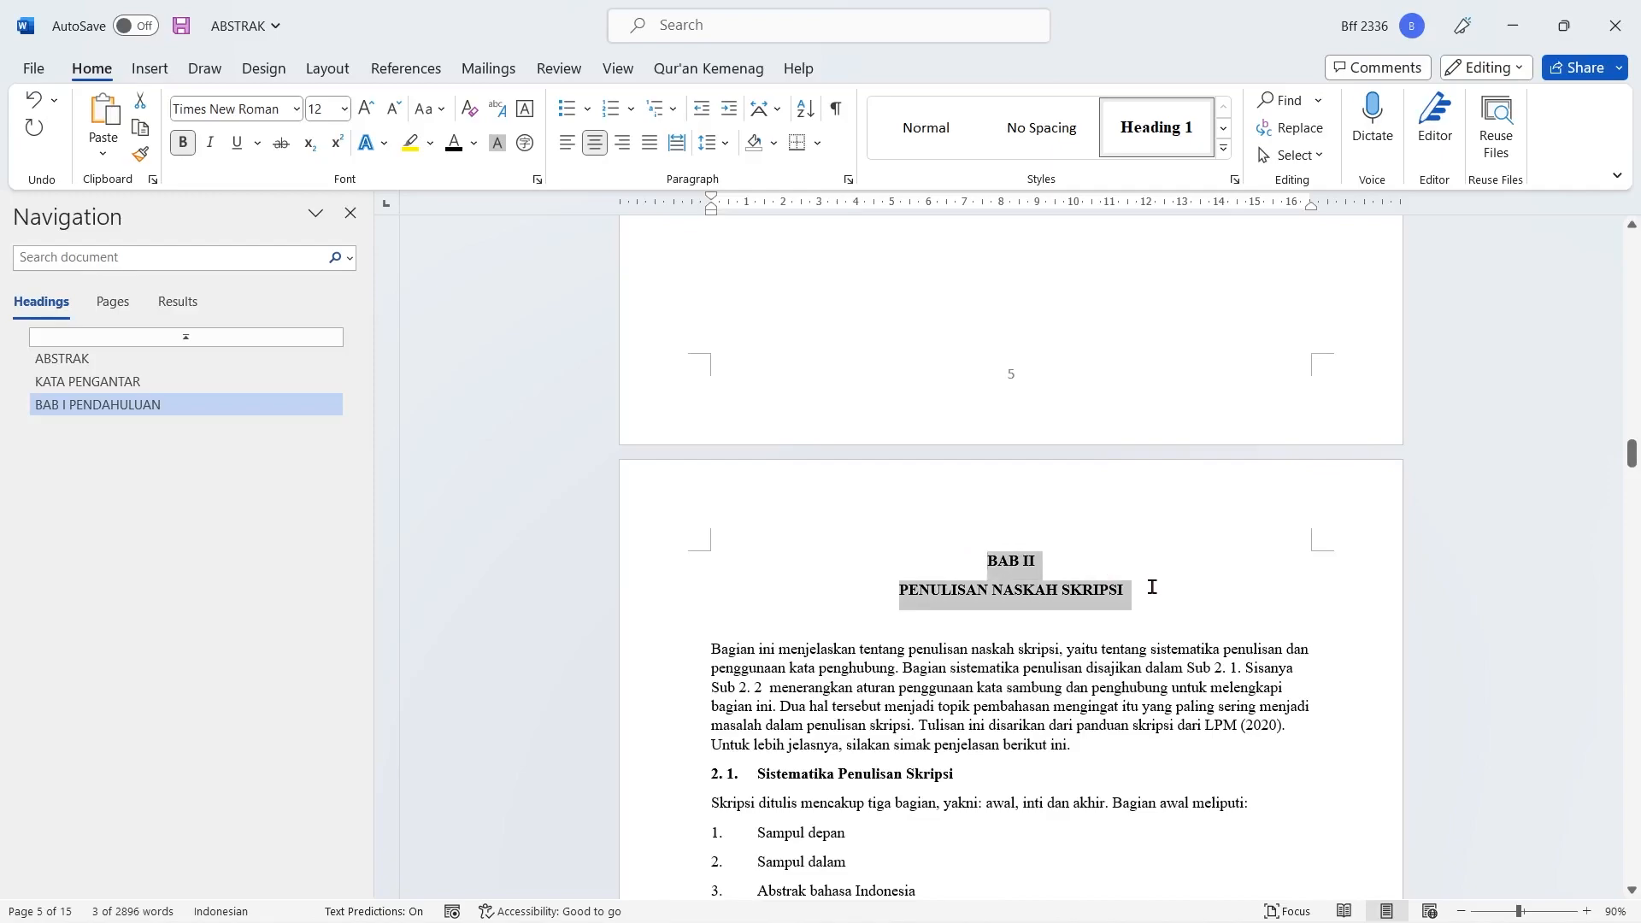
left_click(1173, 130)
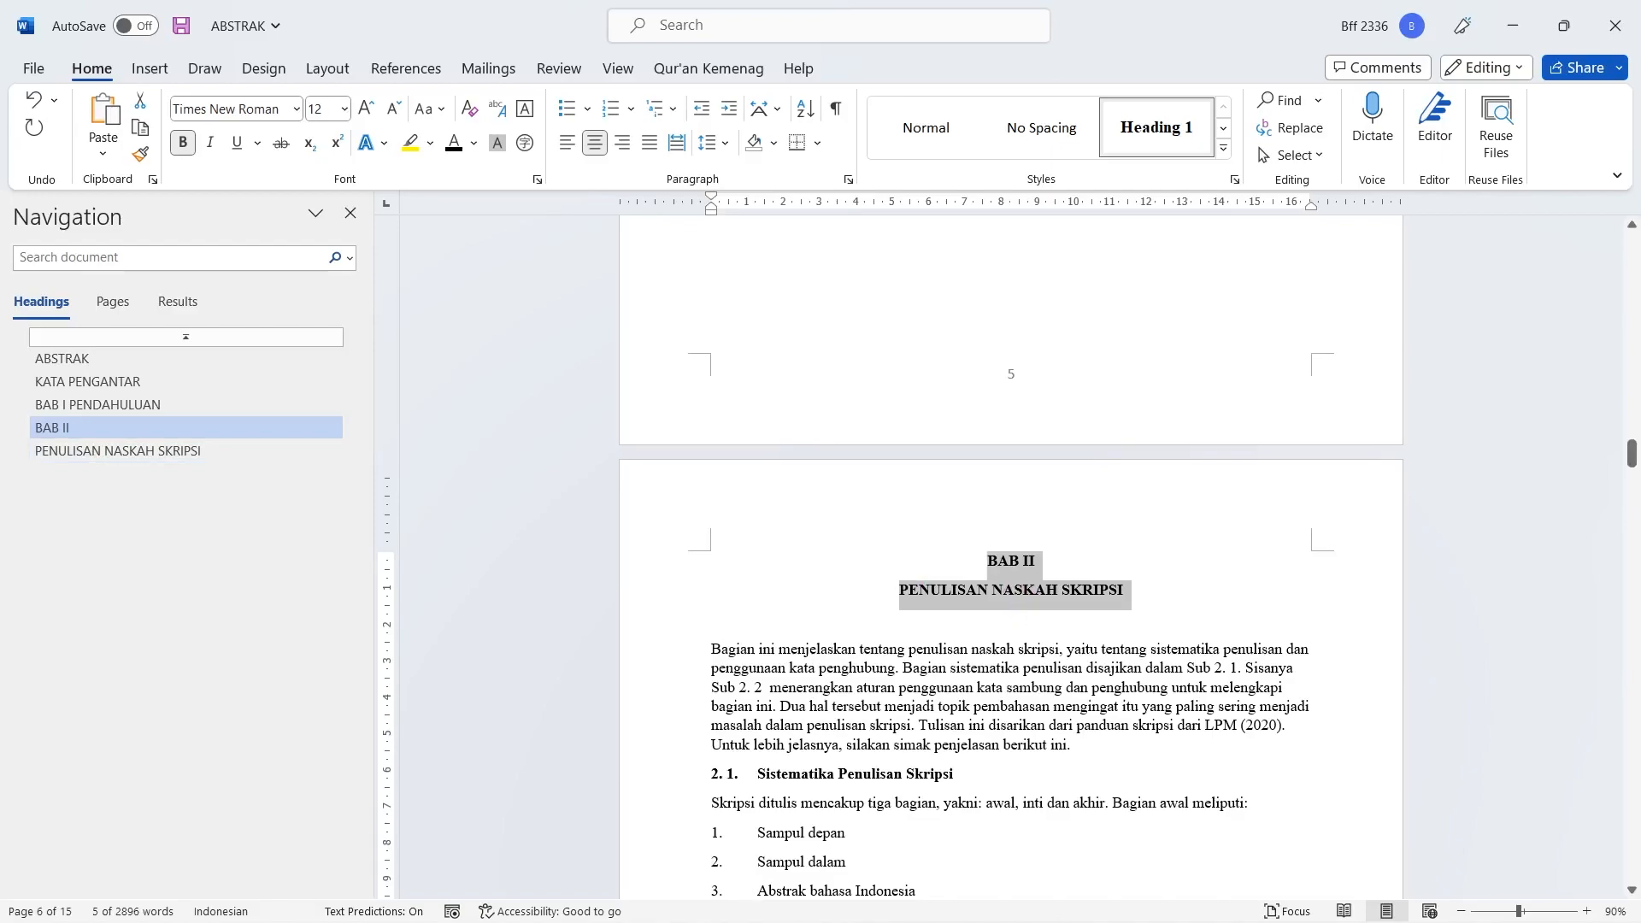
left_click(31, 105)
Join BAB II and PENULISAN NASKAH SKRIPSI with a manual line break and apply Heading 1 to the combined title
left_click(899, 589)
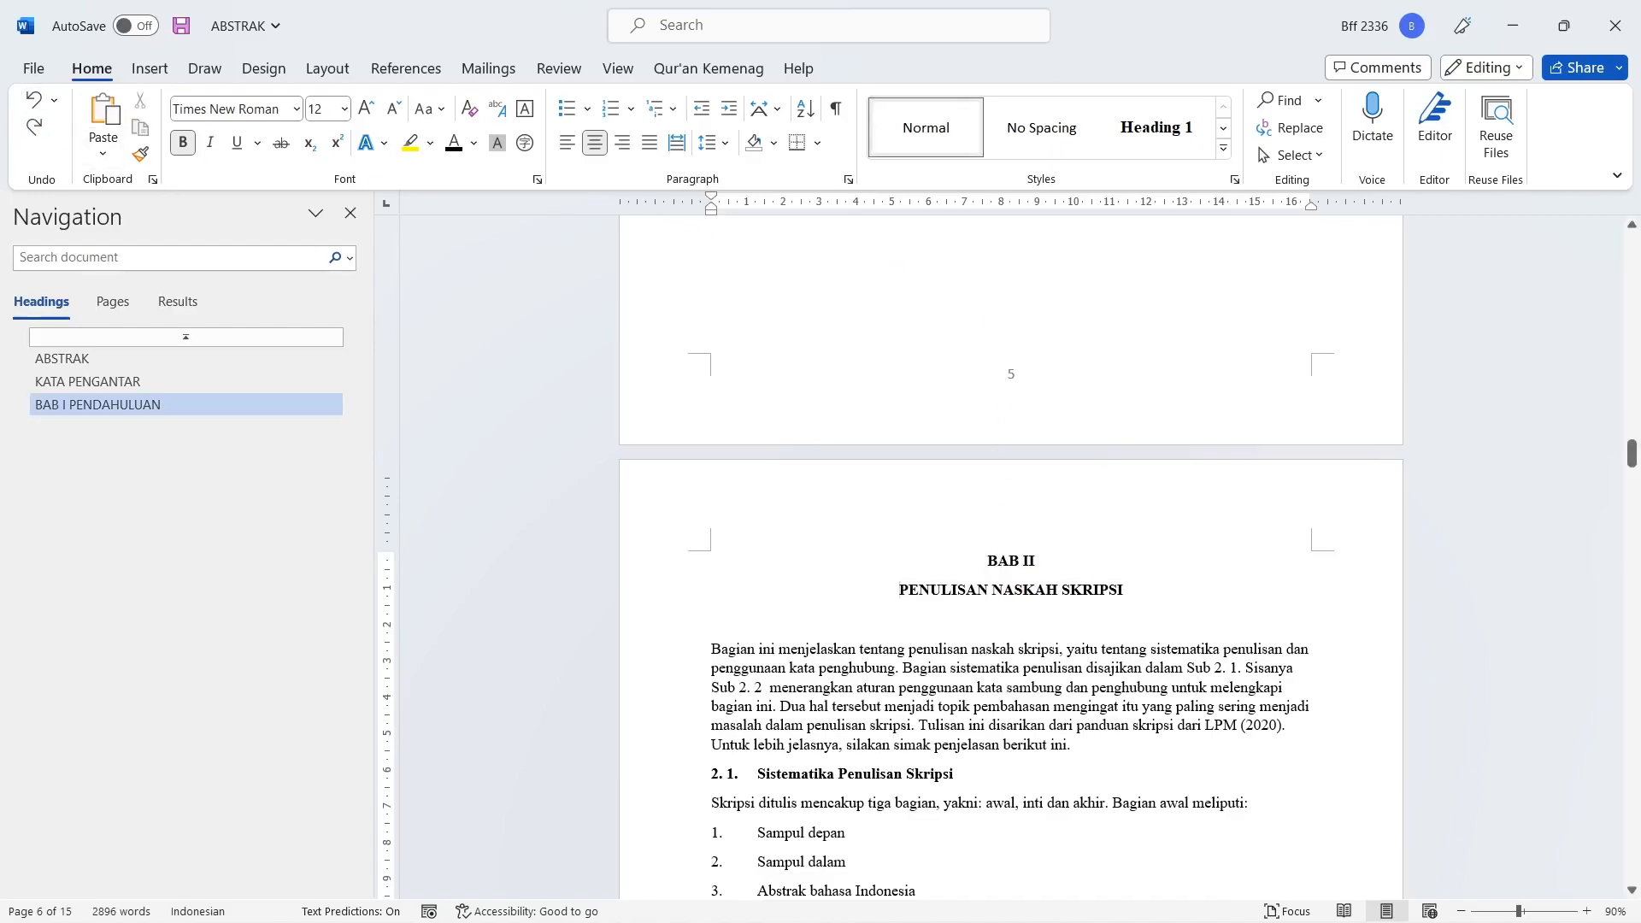
key("BackSpace")
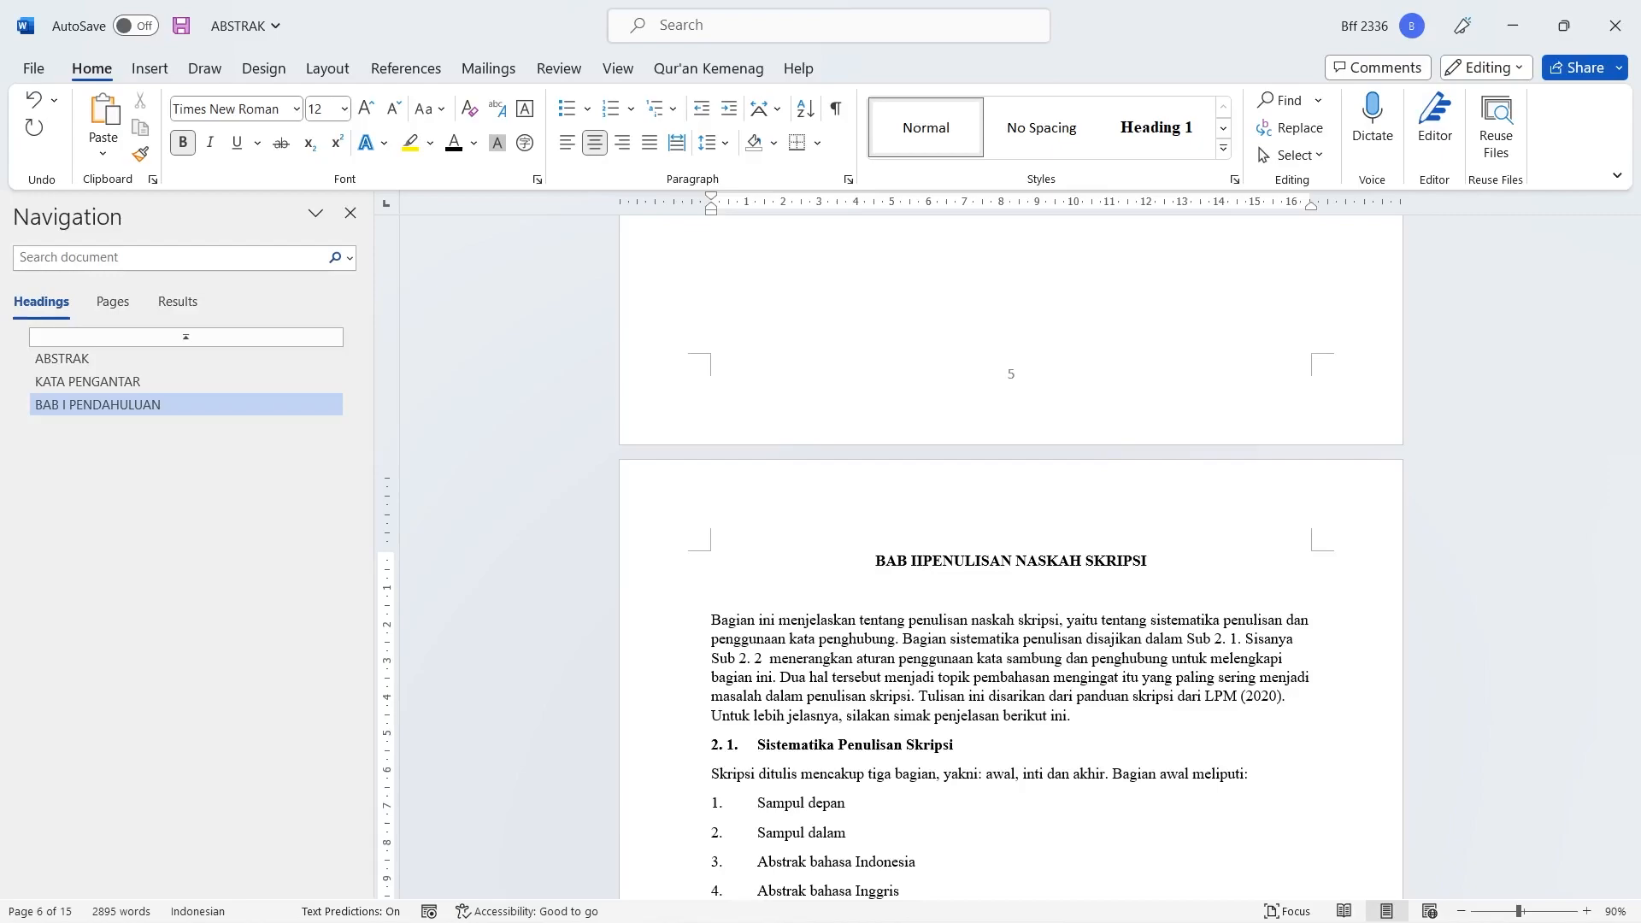
key("shift+Return")
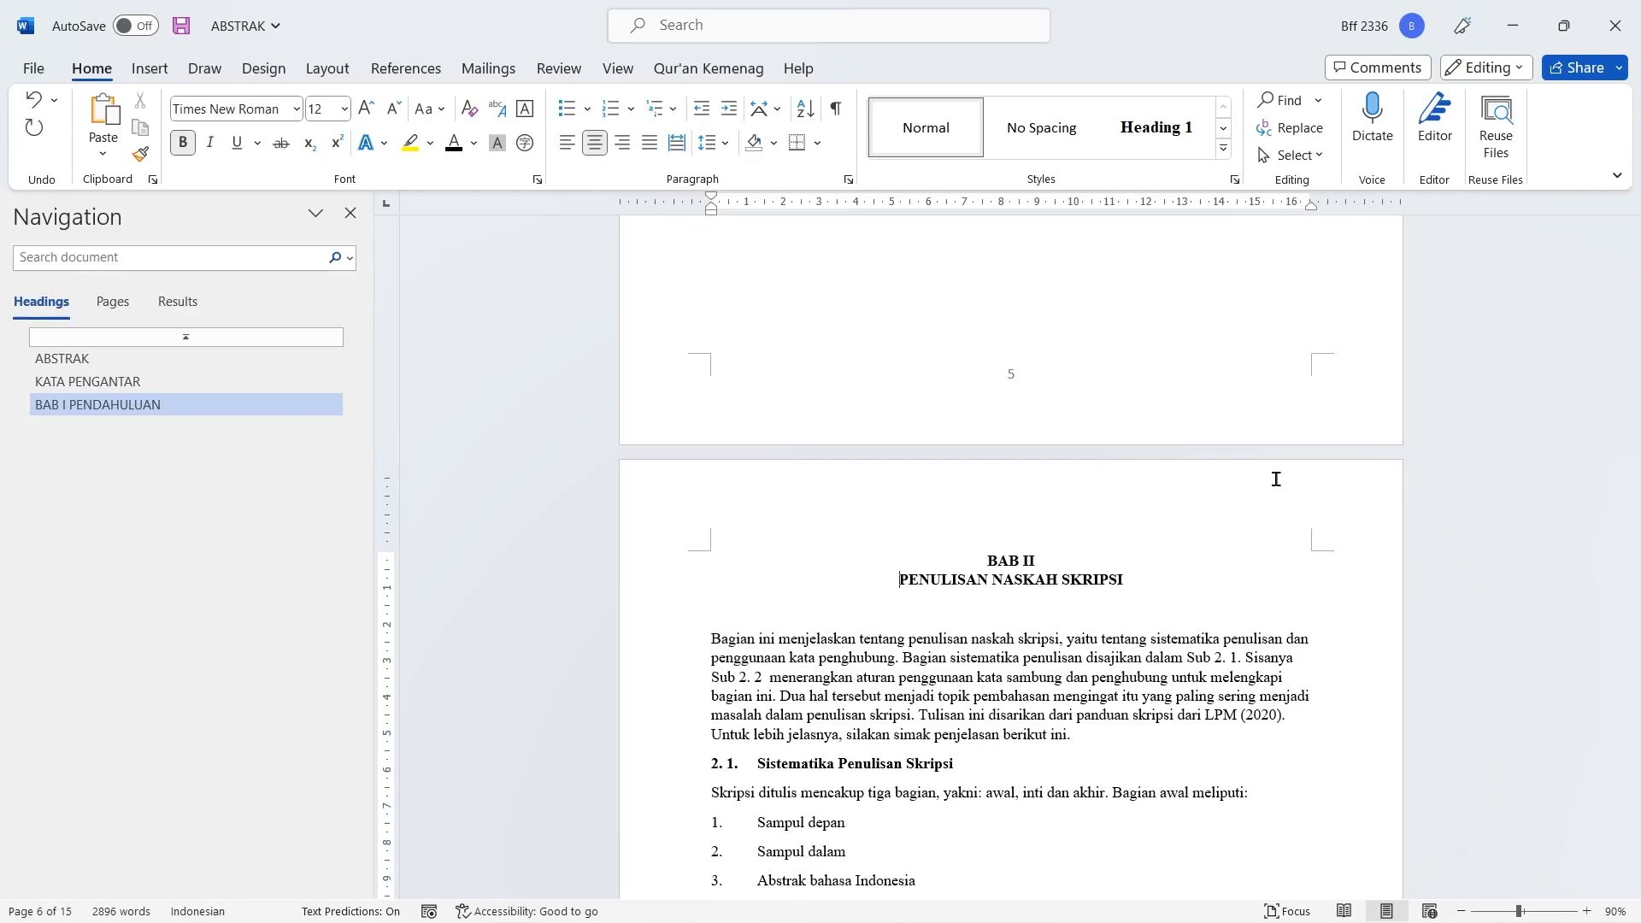
left_click_drag(987, 560, 1143, 587)
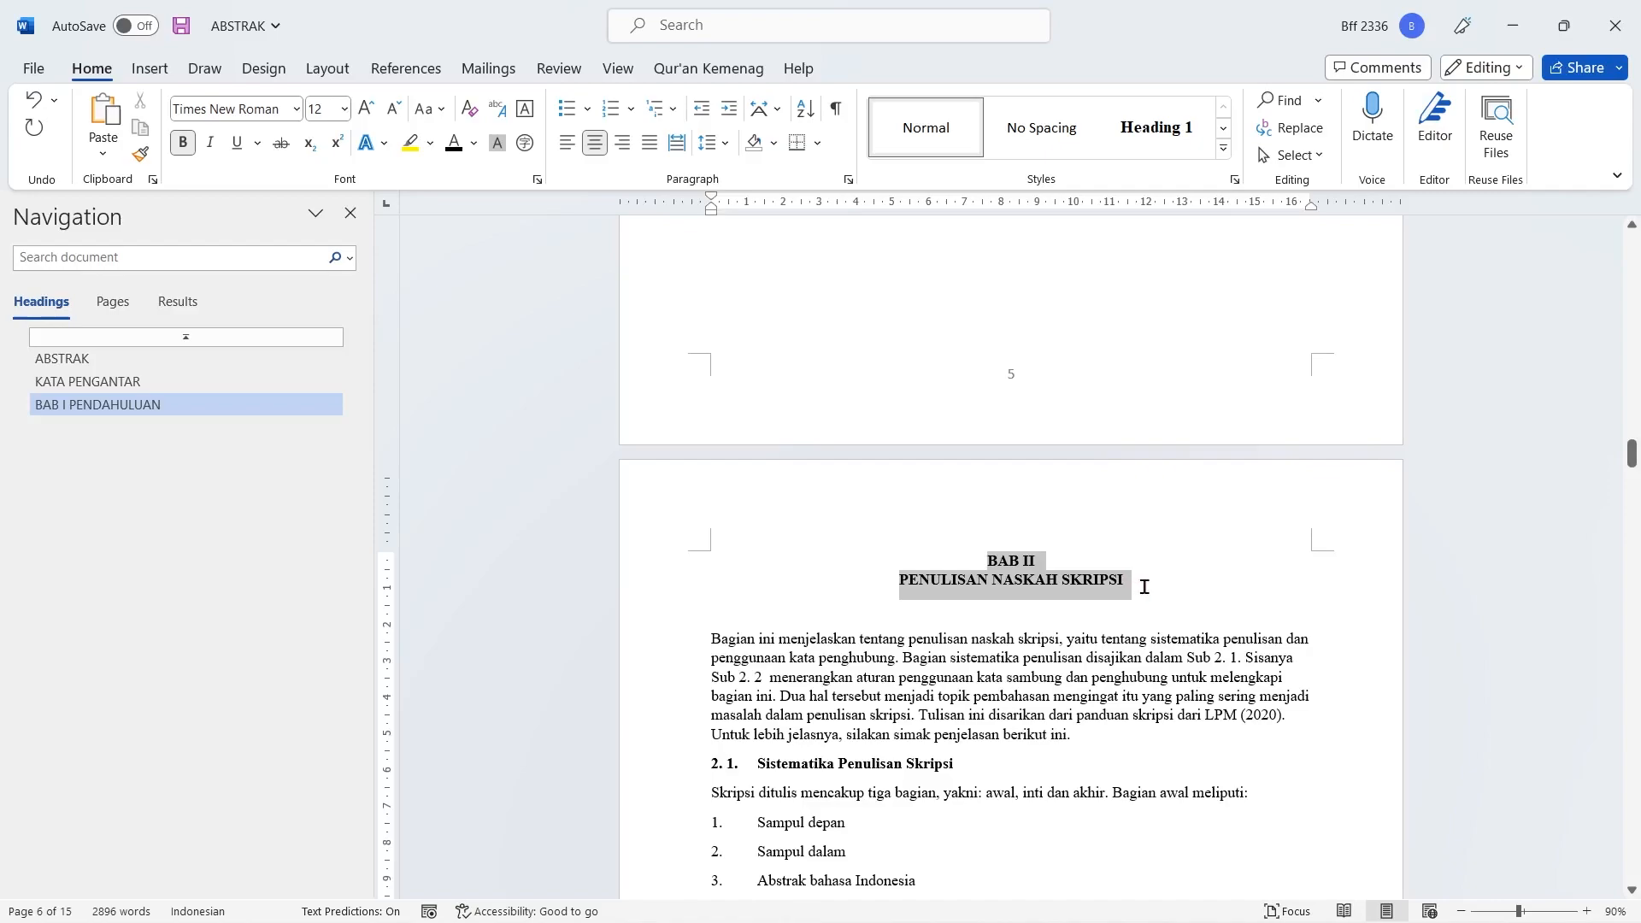
left_click(1171, 130)
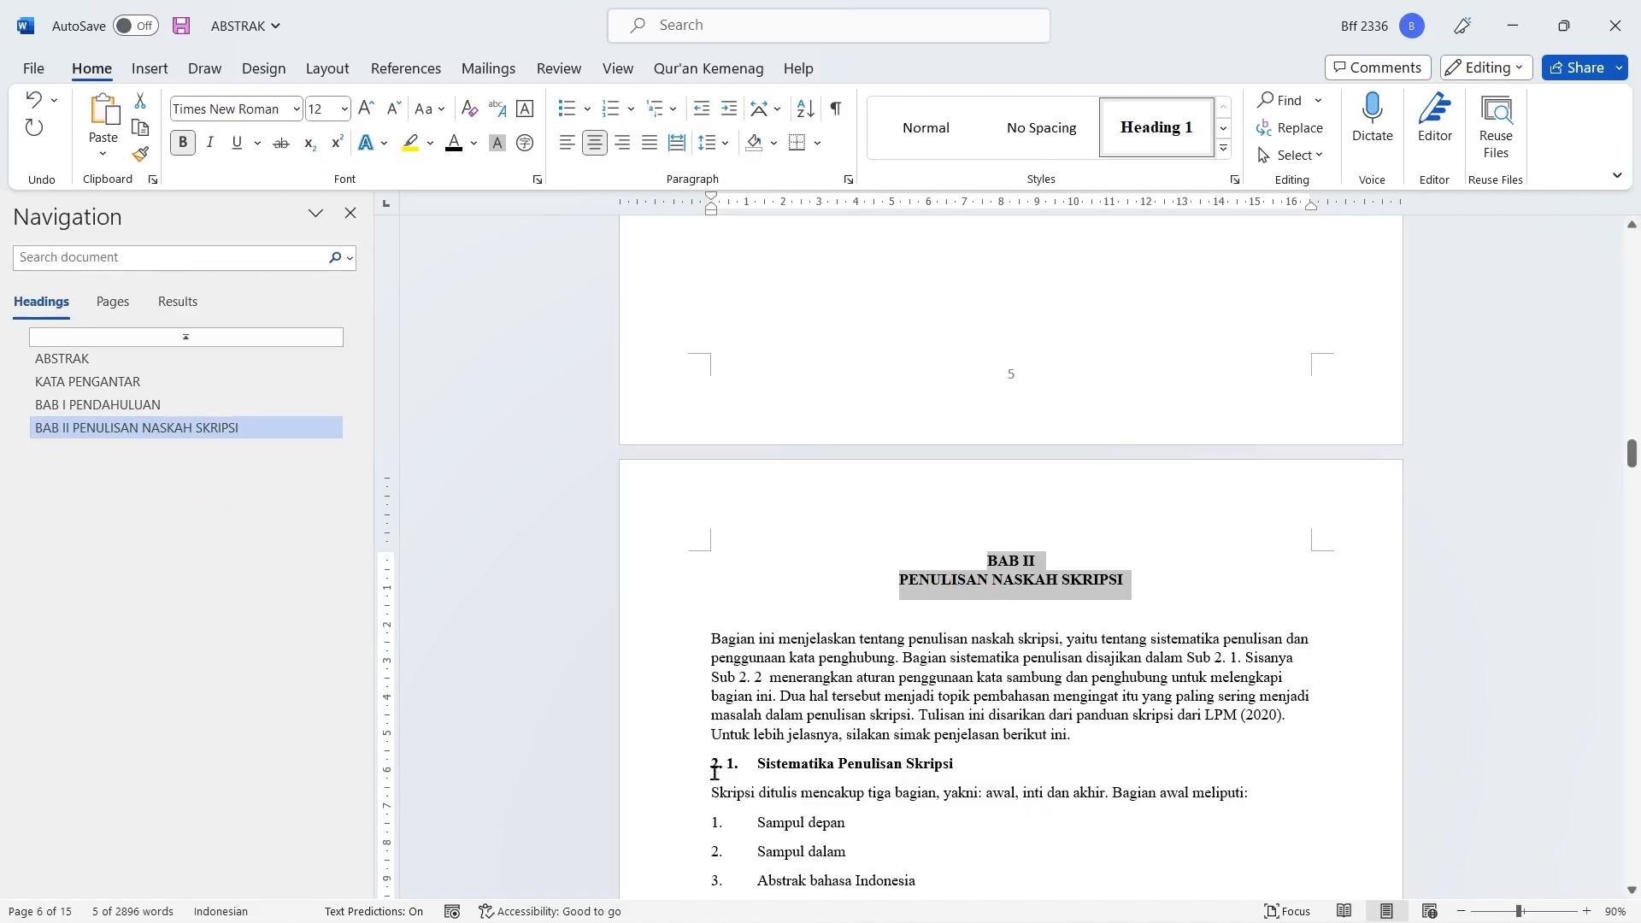
scroll(753, 755, "down", 2)
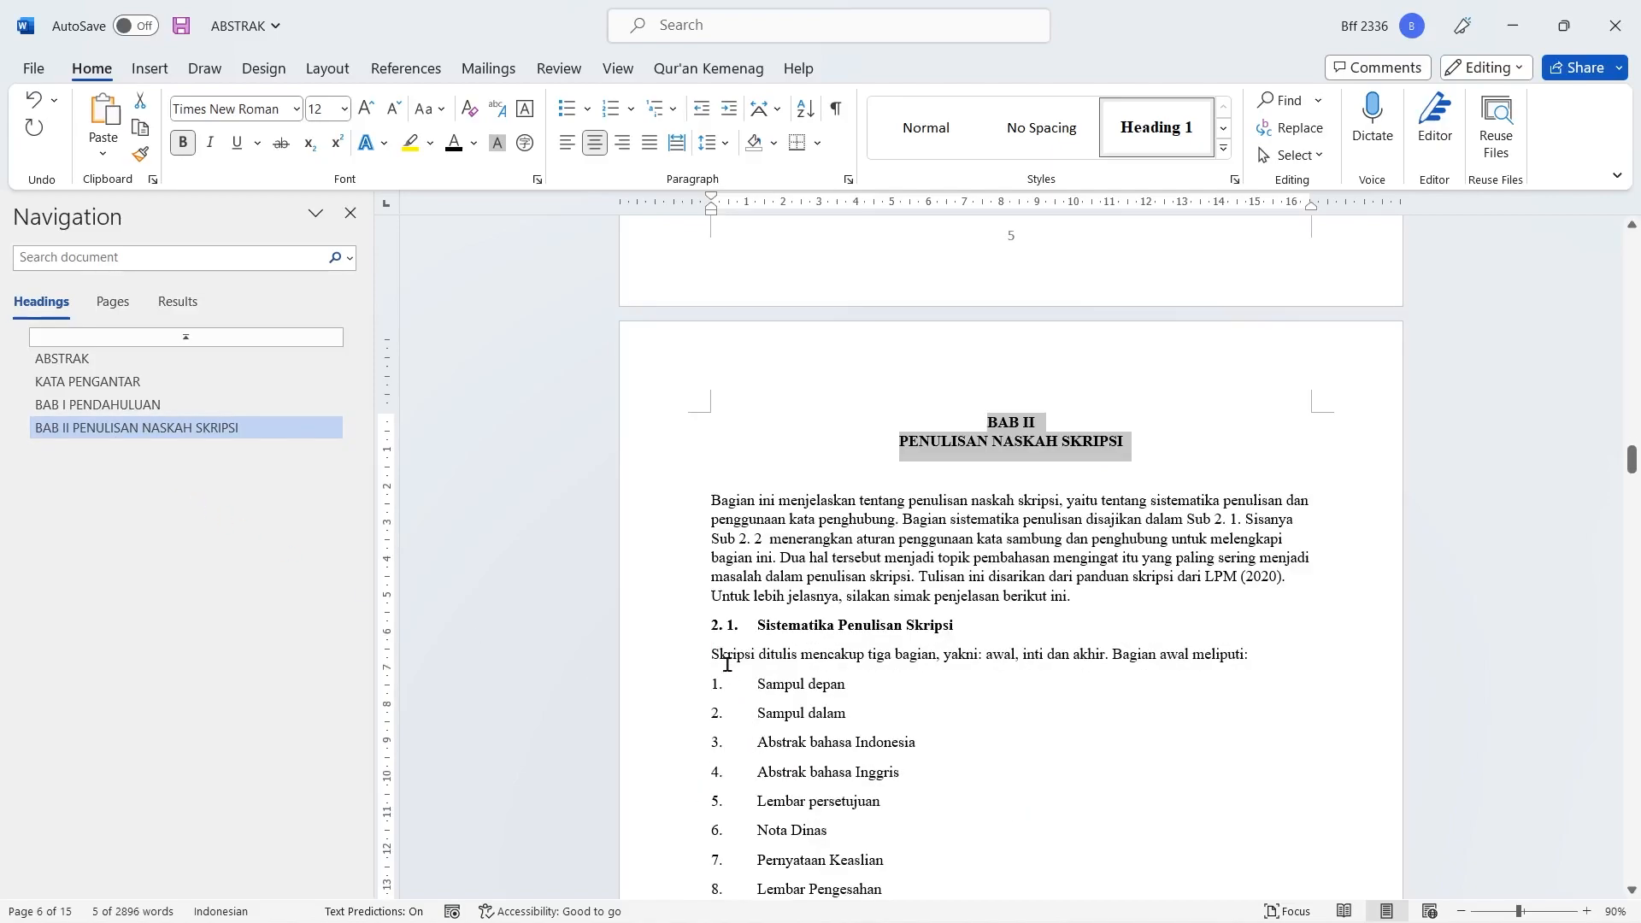
Update the Heading 2 style to match the "2. 1. Sistematika Penulisan Skripsi" subheading so that it takes that style
left_click_drag(706, 625, 975, 627)
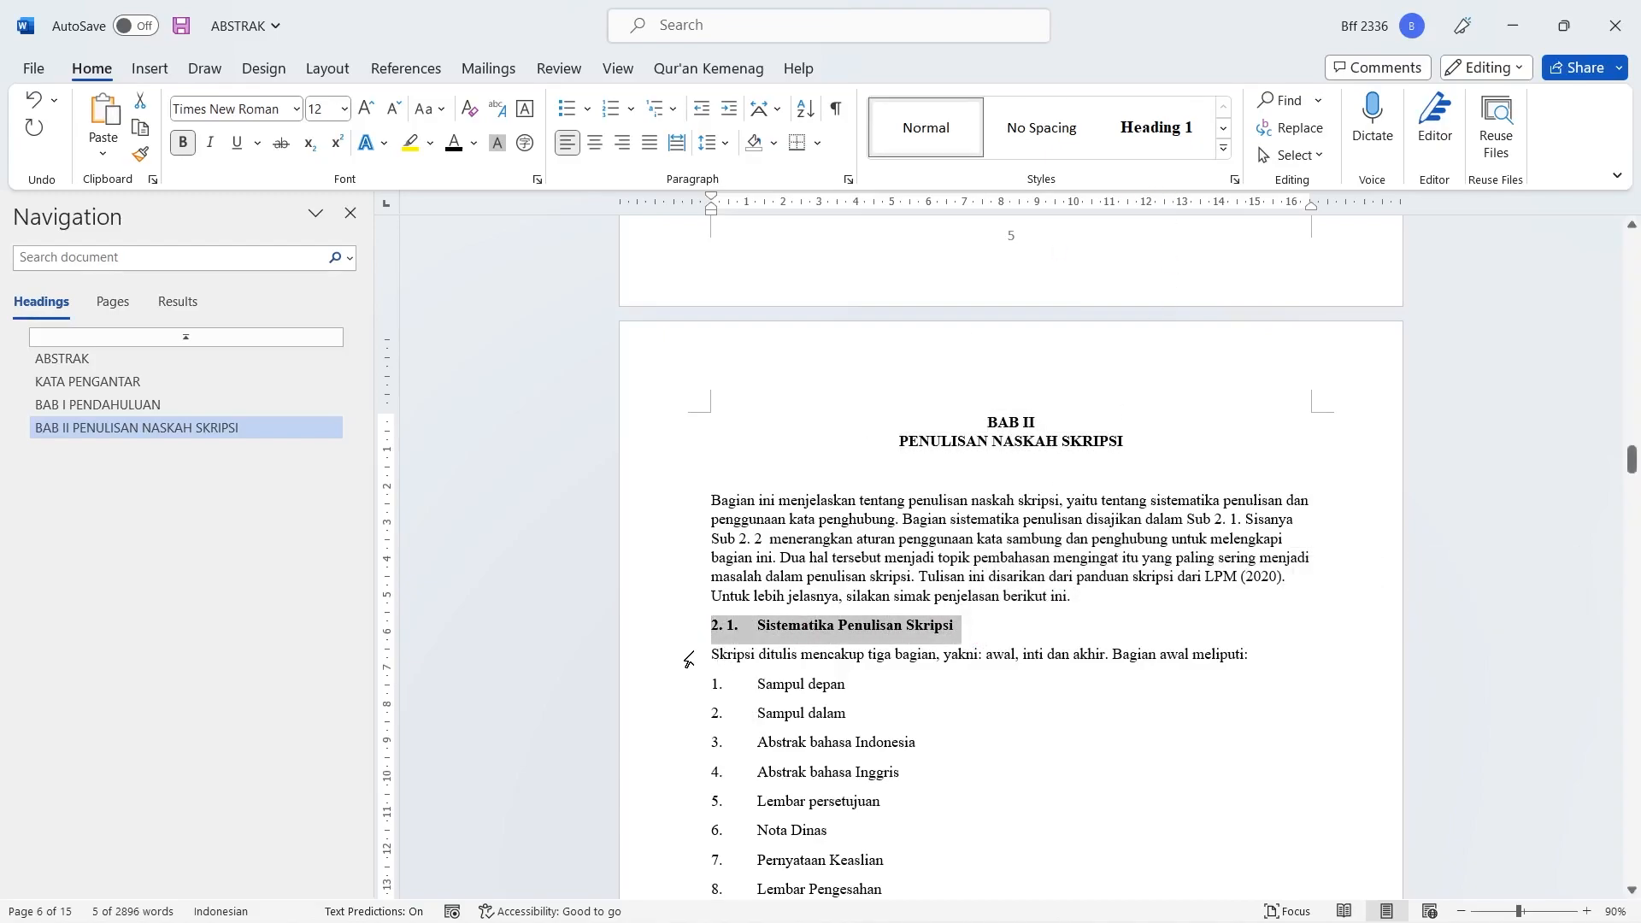
left_click(1224, 148)
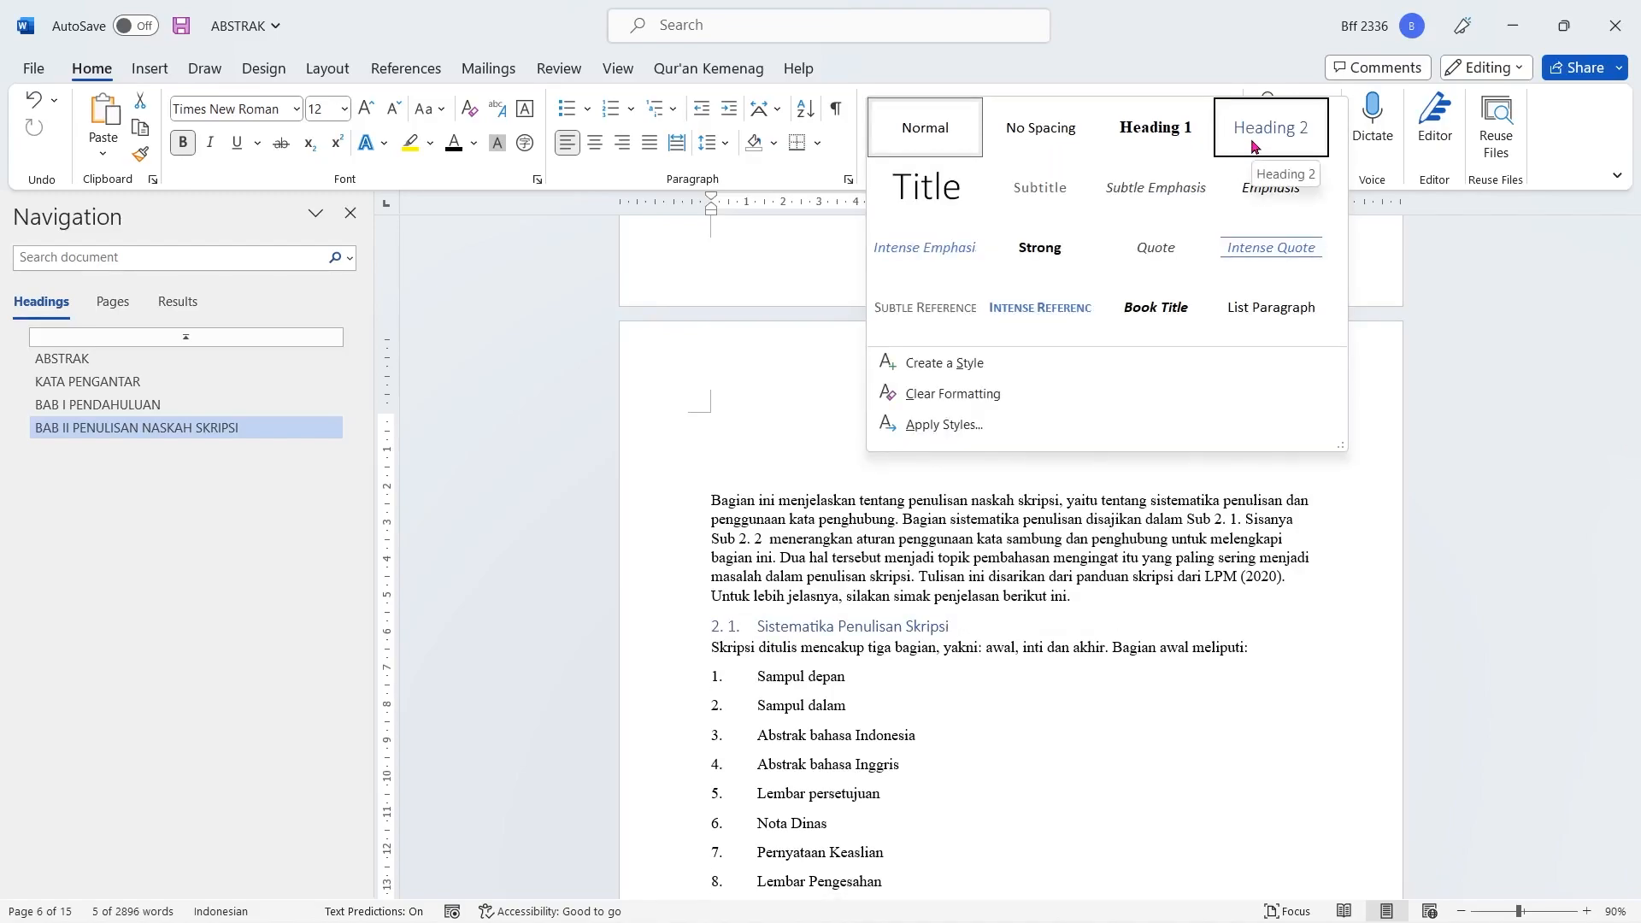
right_click(1253, 147)
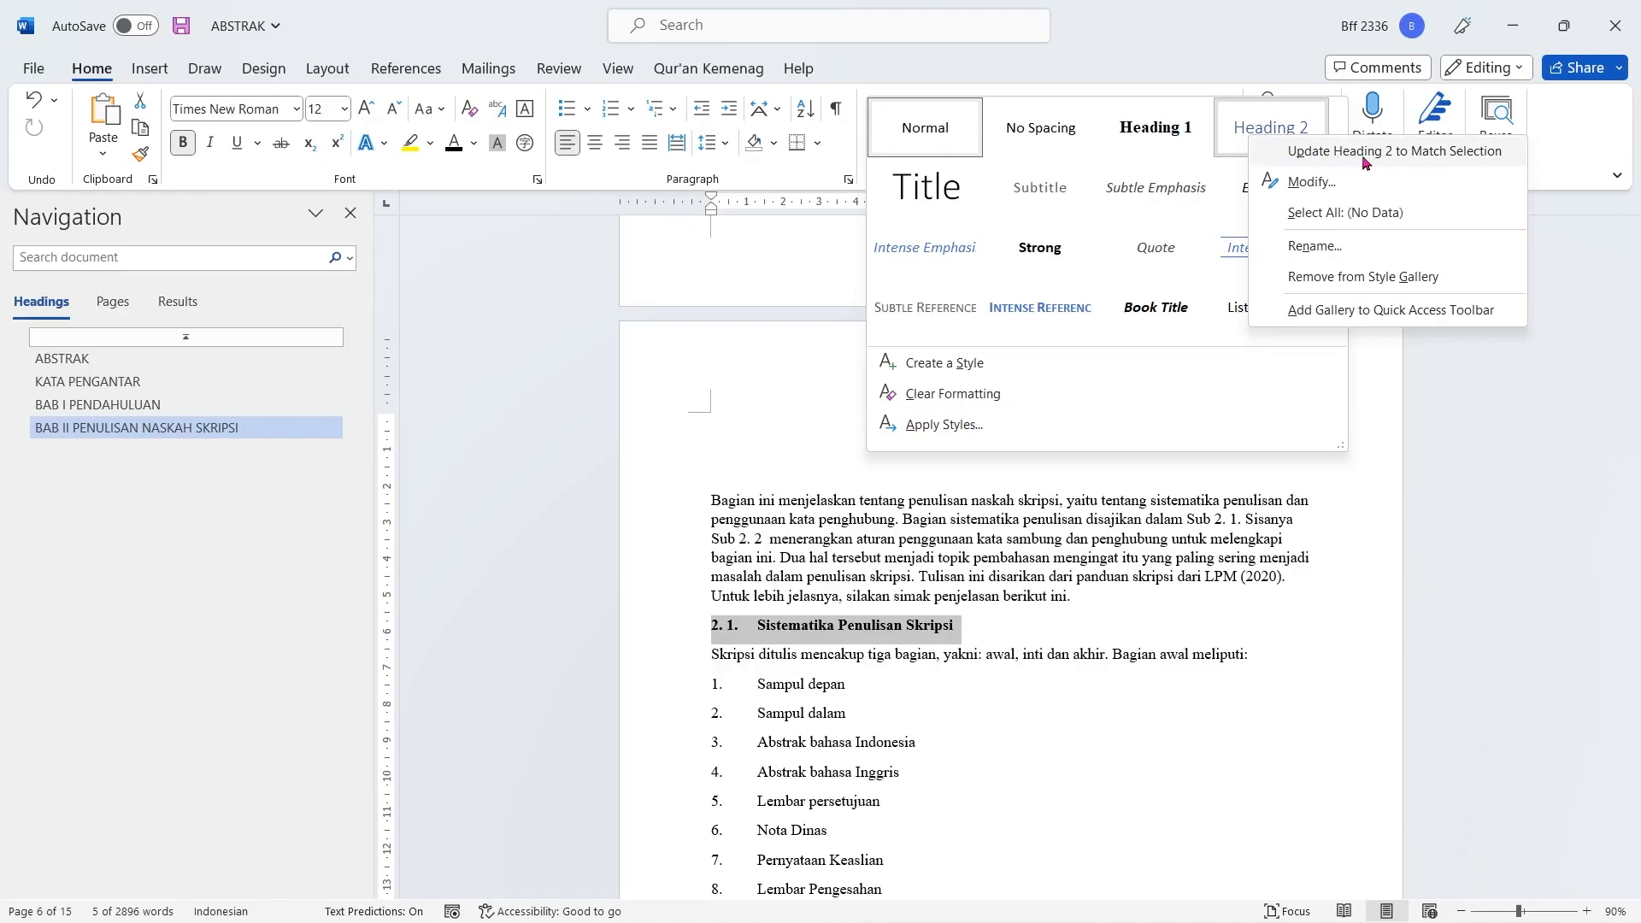
left_click(1444, 158)
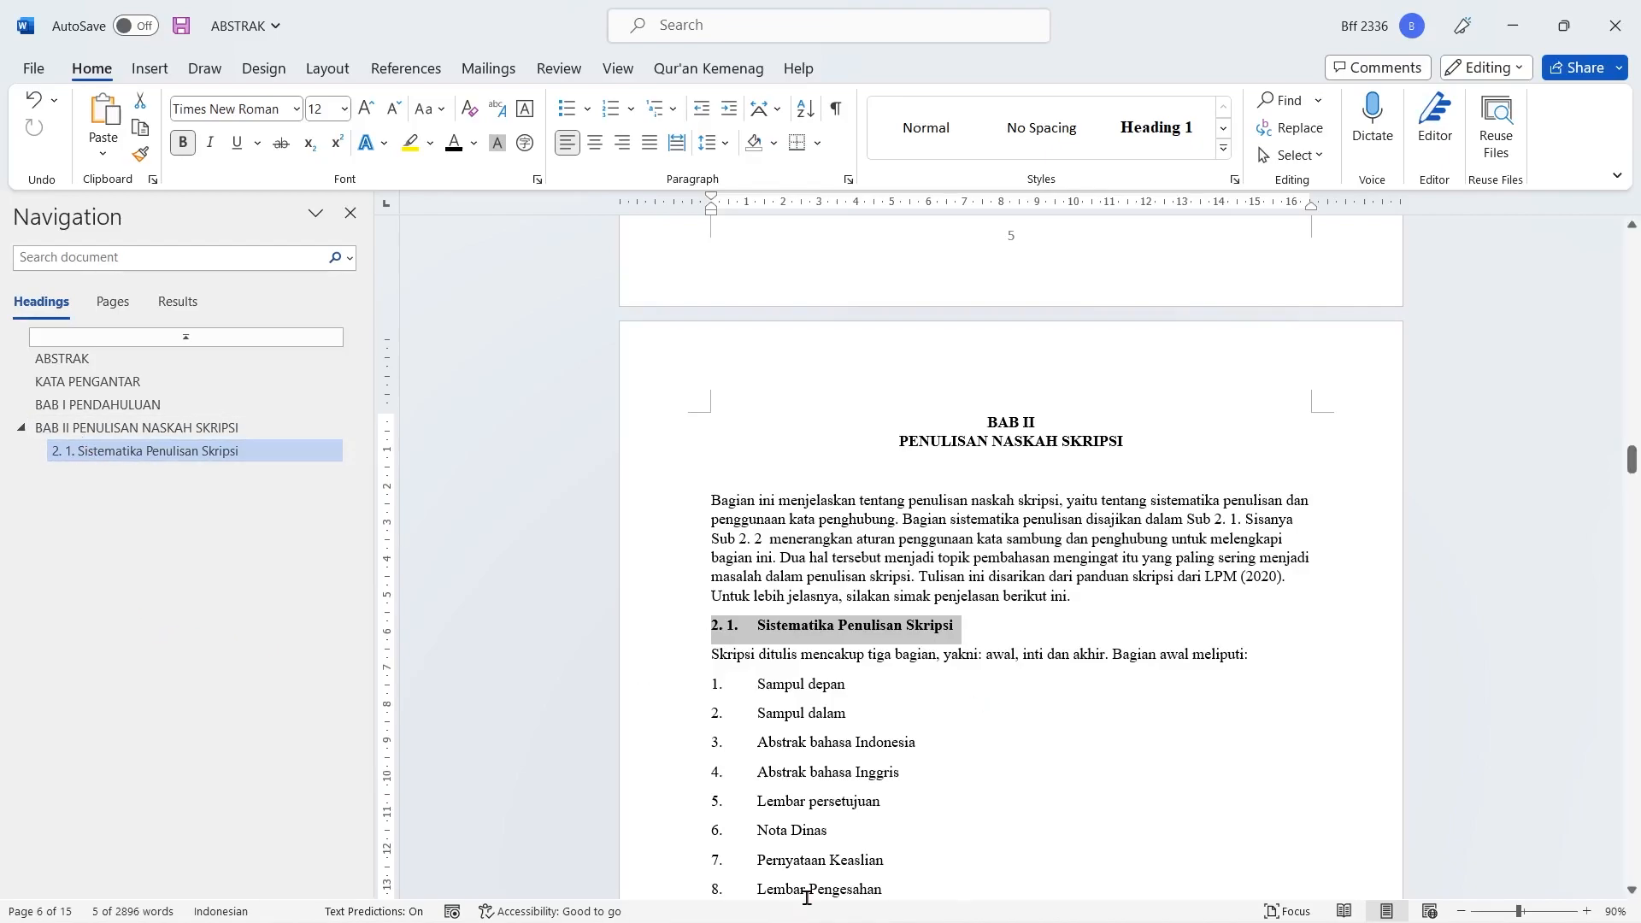
Update the Heading 3 style to match the "2.1.1. Penelitian Kuantitatif" subheading so that it takes that style
scroll(806, 854, "down", 10)
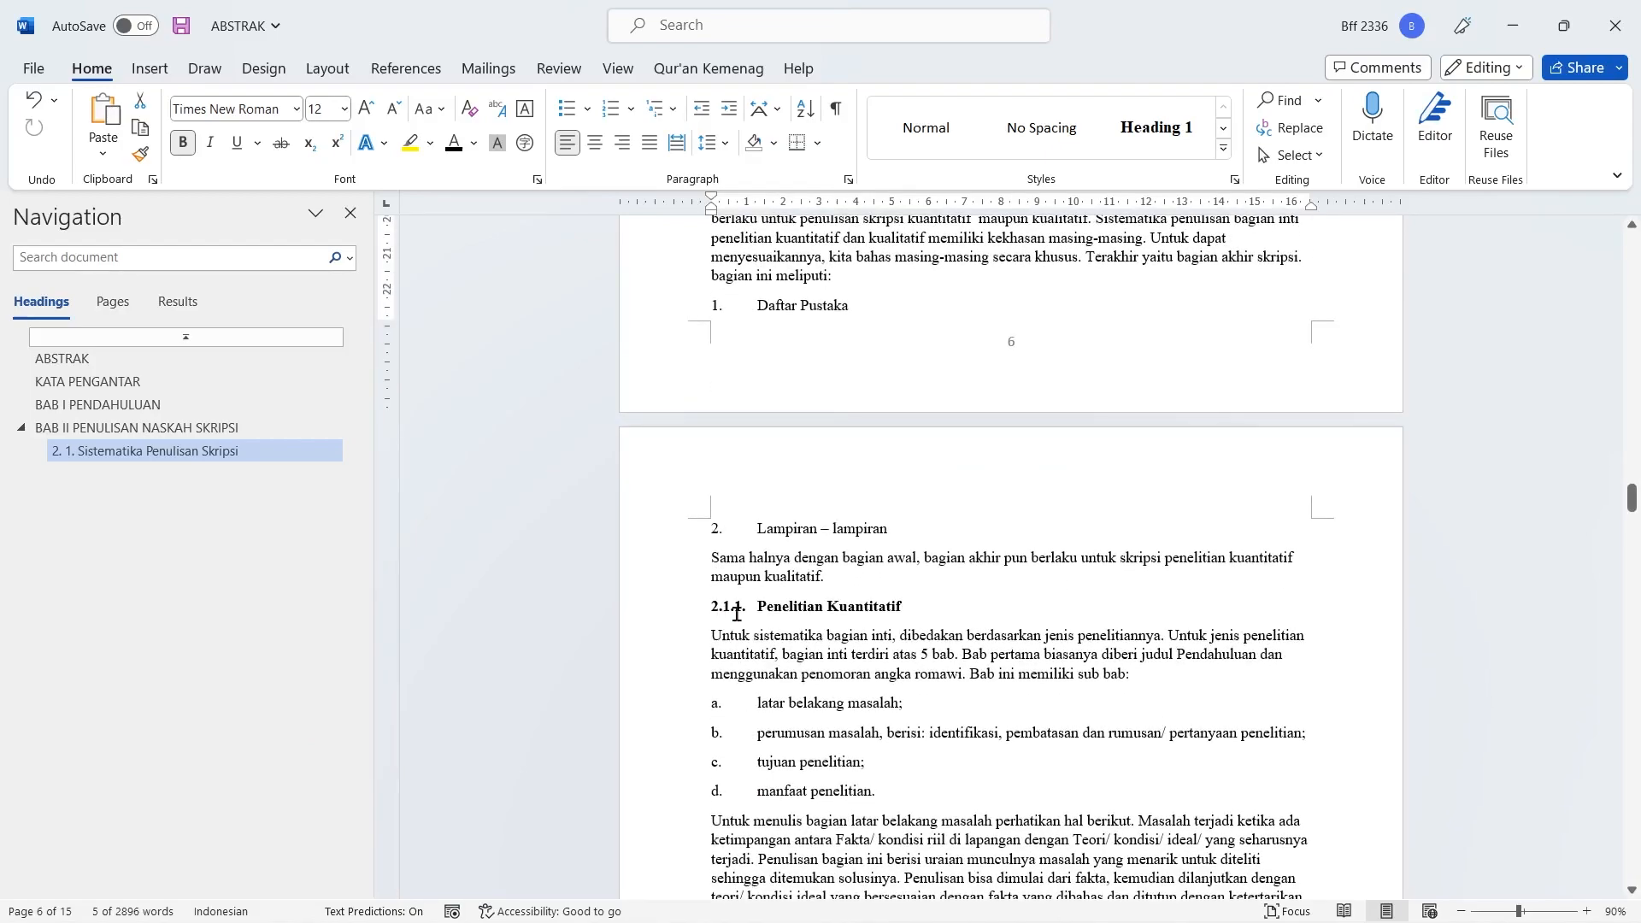
scroll(787, 651, "up", 6)
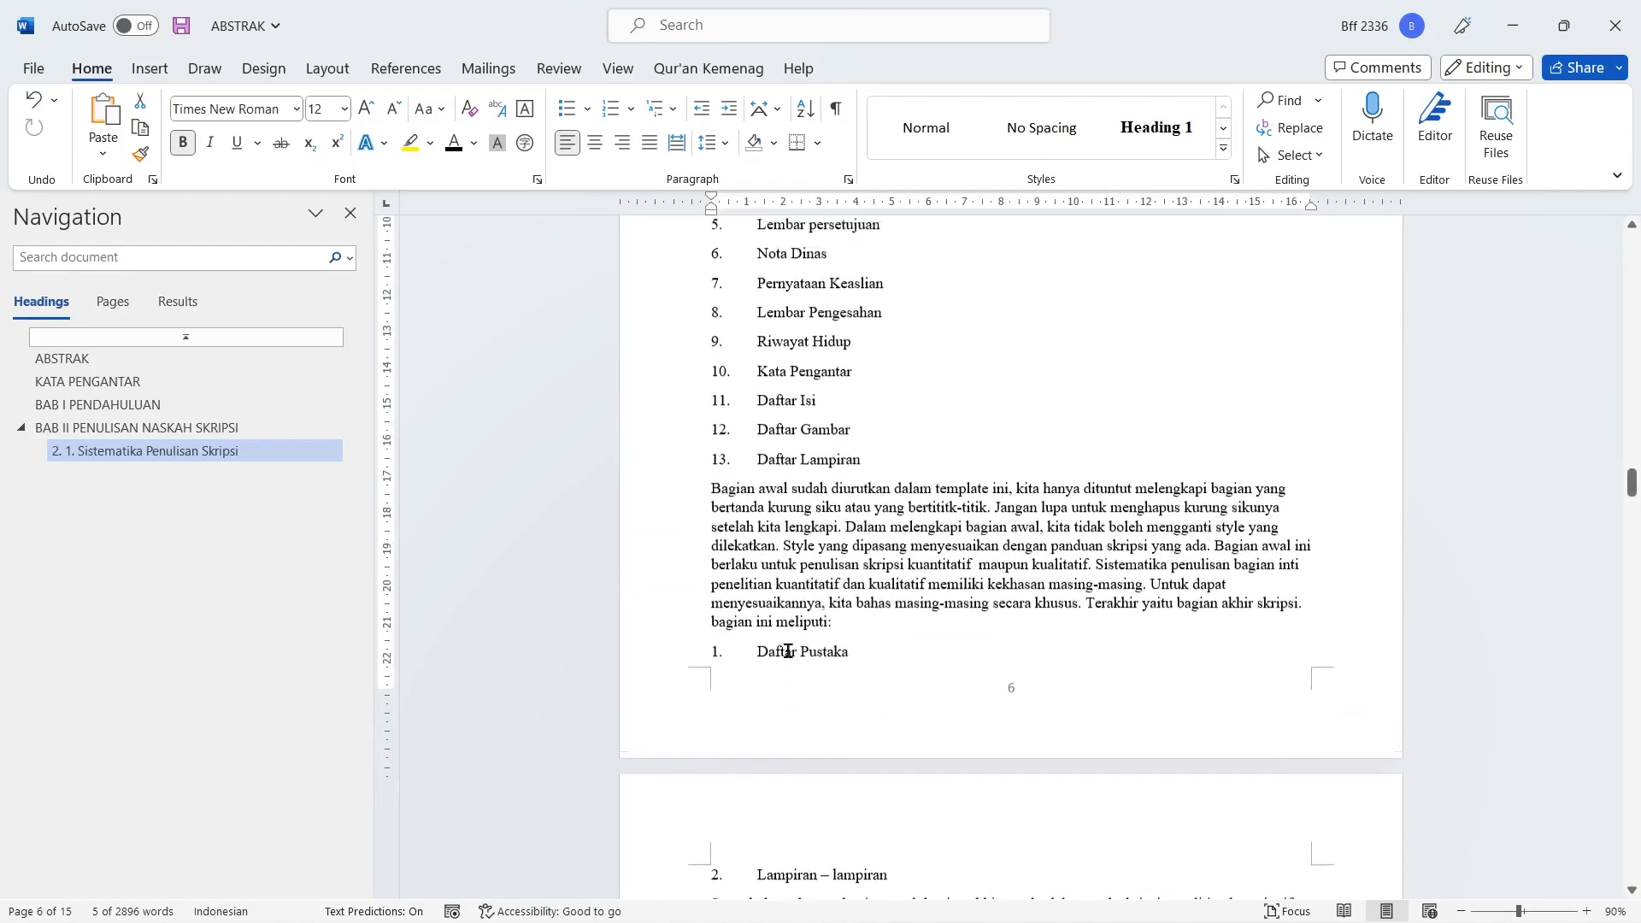
scroll(787, 651, "up", 3)
scroll(787, 651, "down", 7)
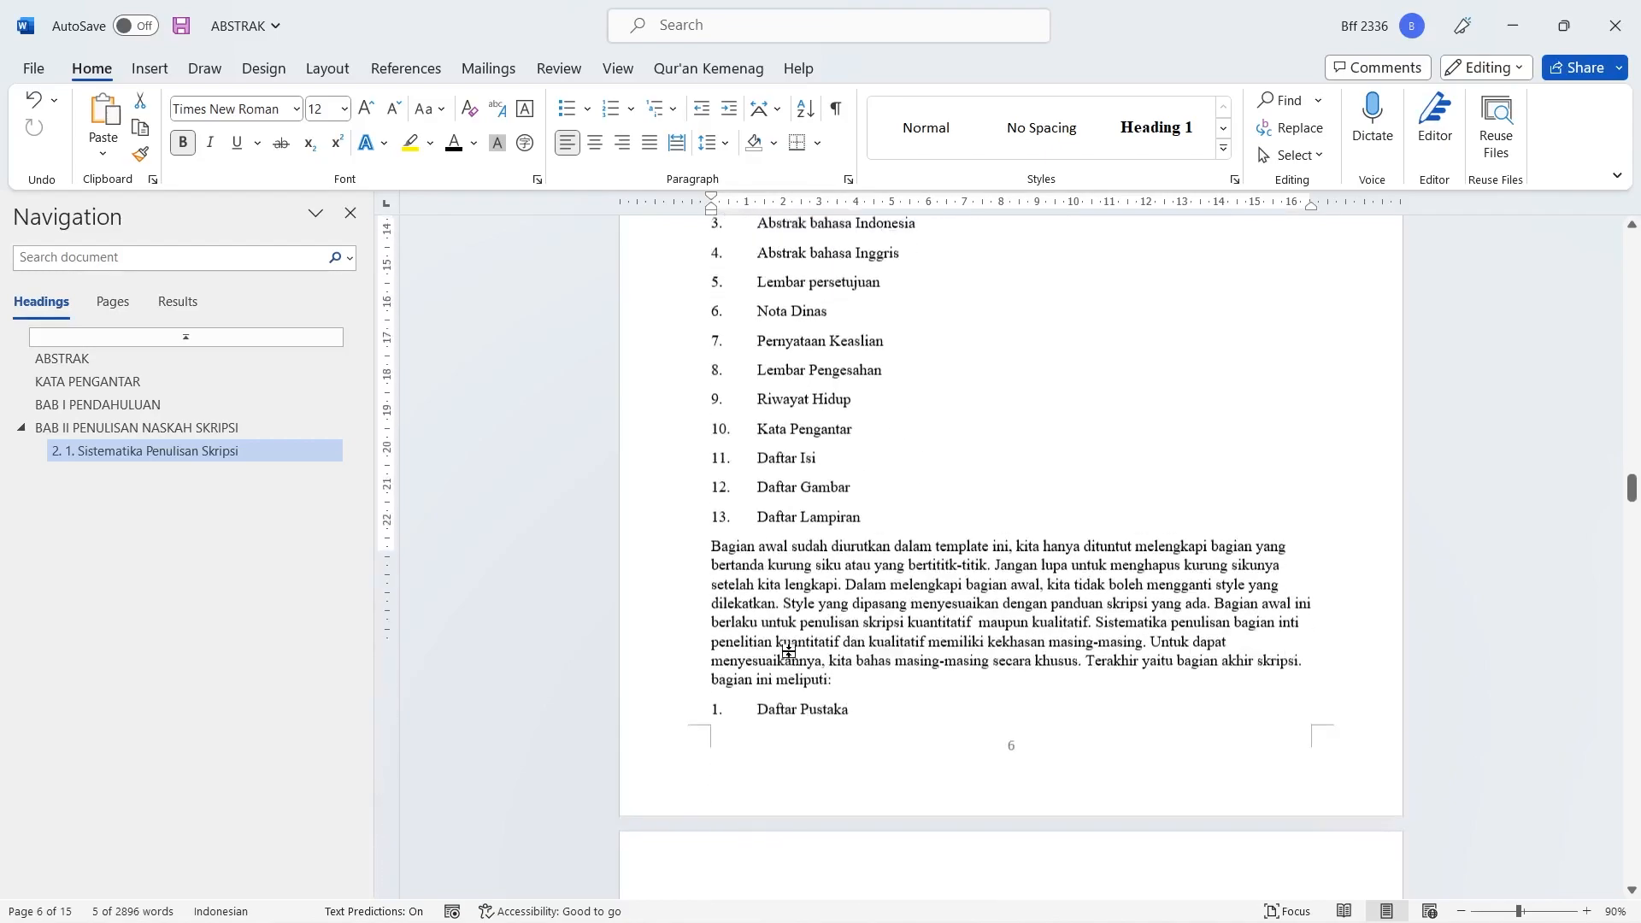
scroll(787, 652, "down", 2)
left_click_drag(878, 600, 922, 606)
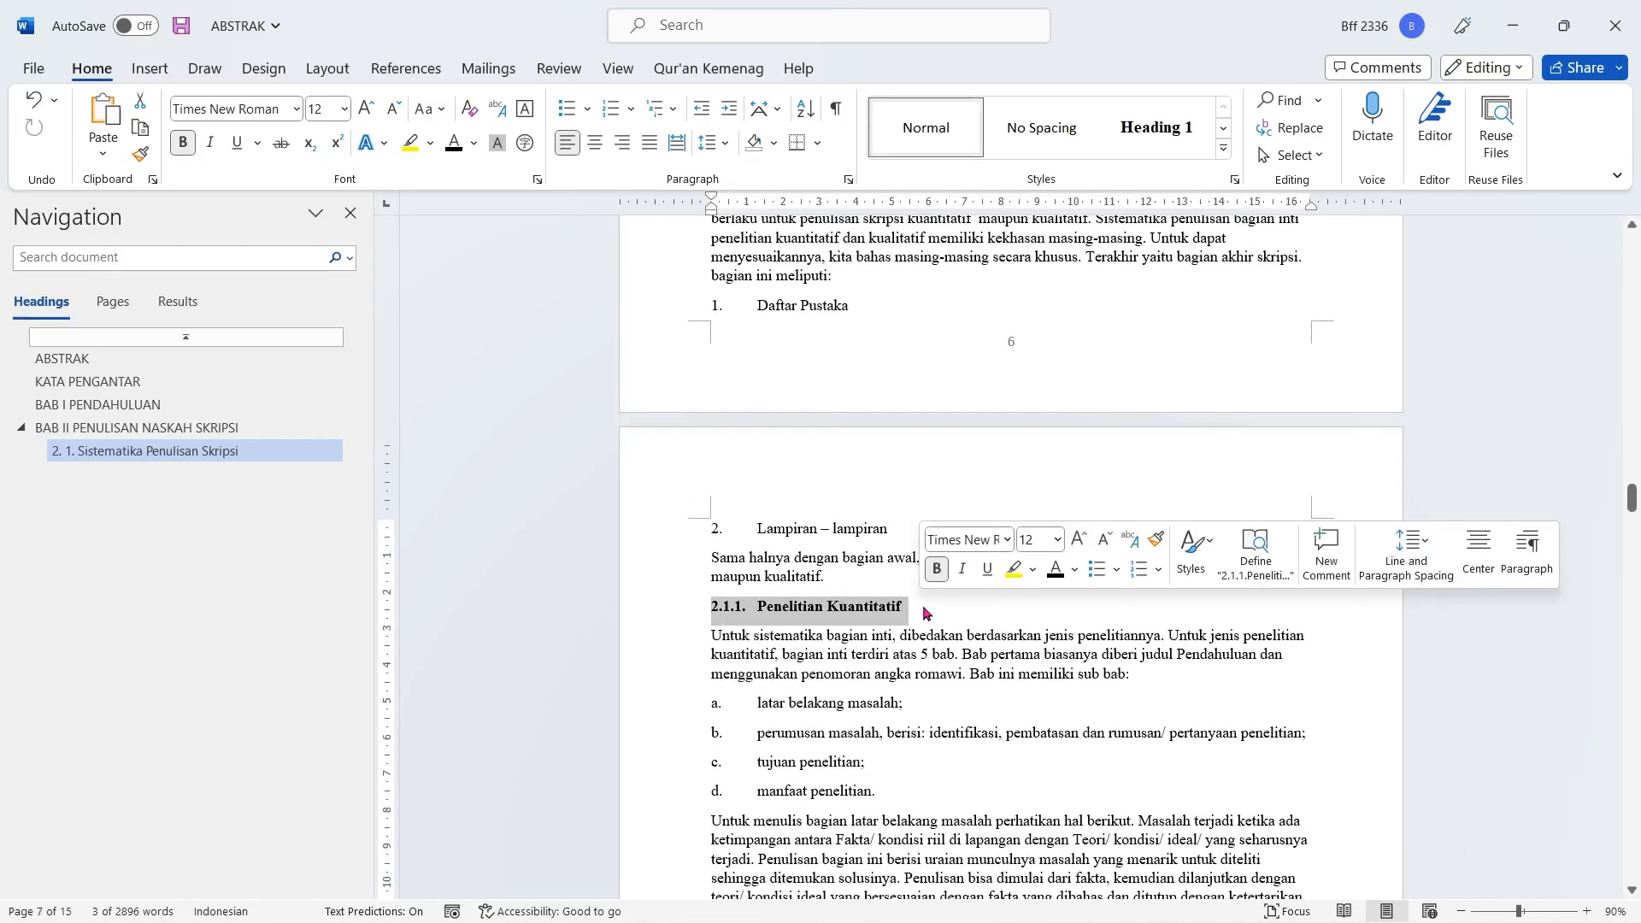
left_click(1224, 149)
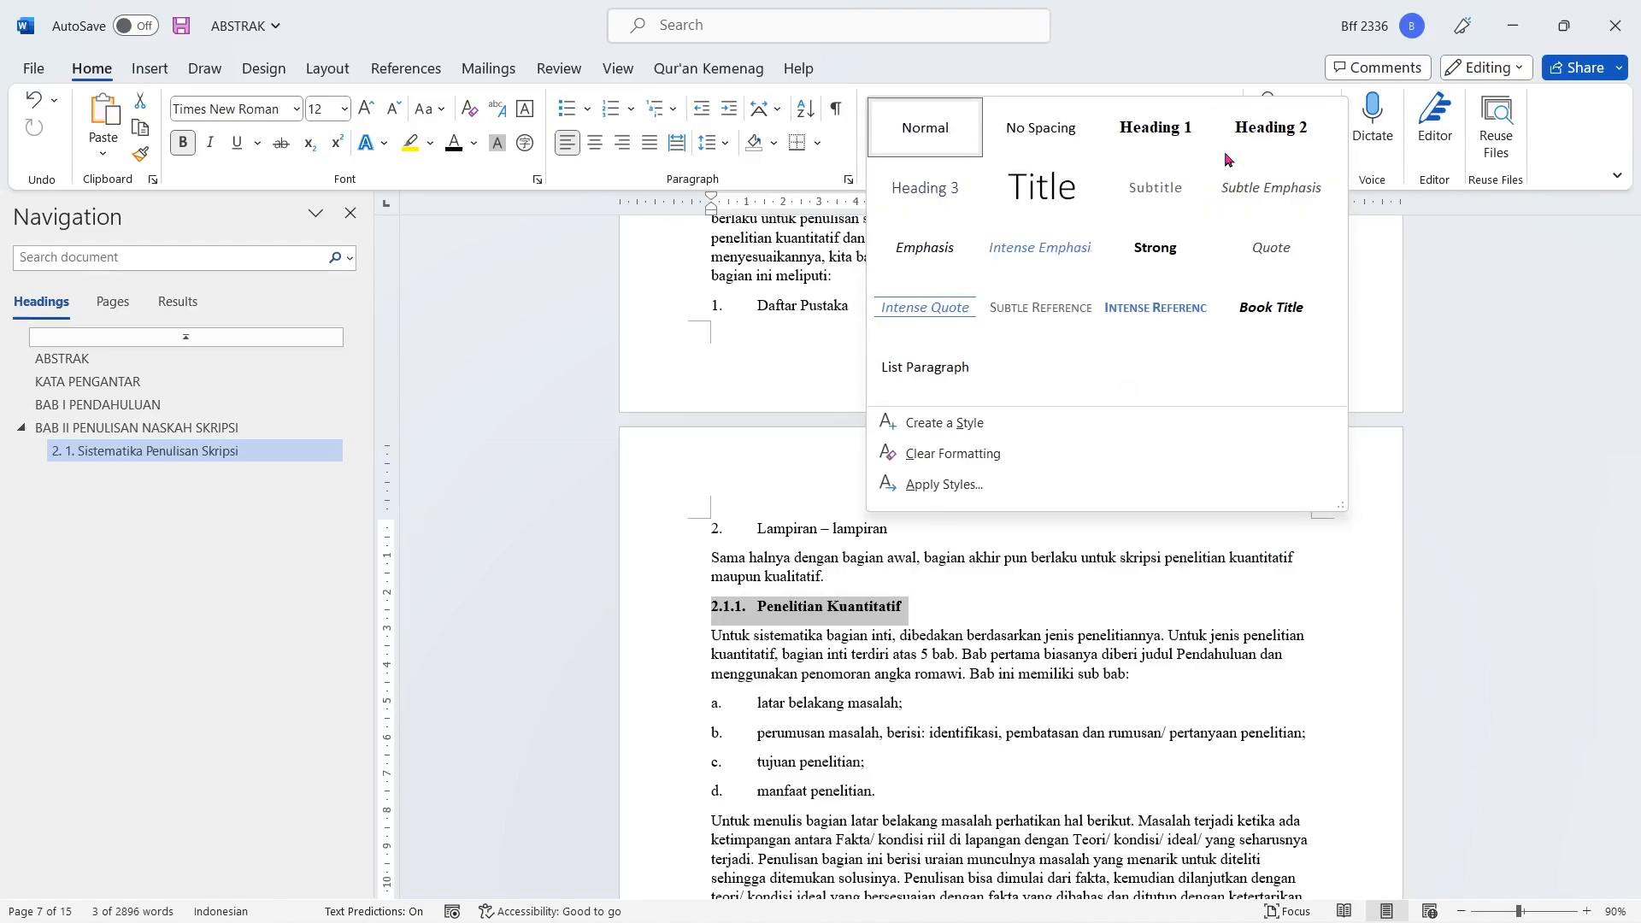
right_click(956, 200)
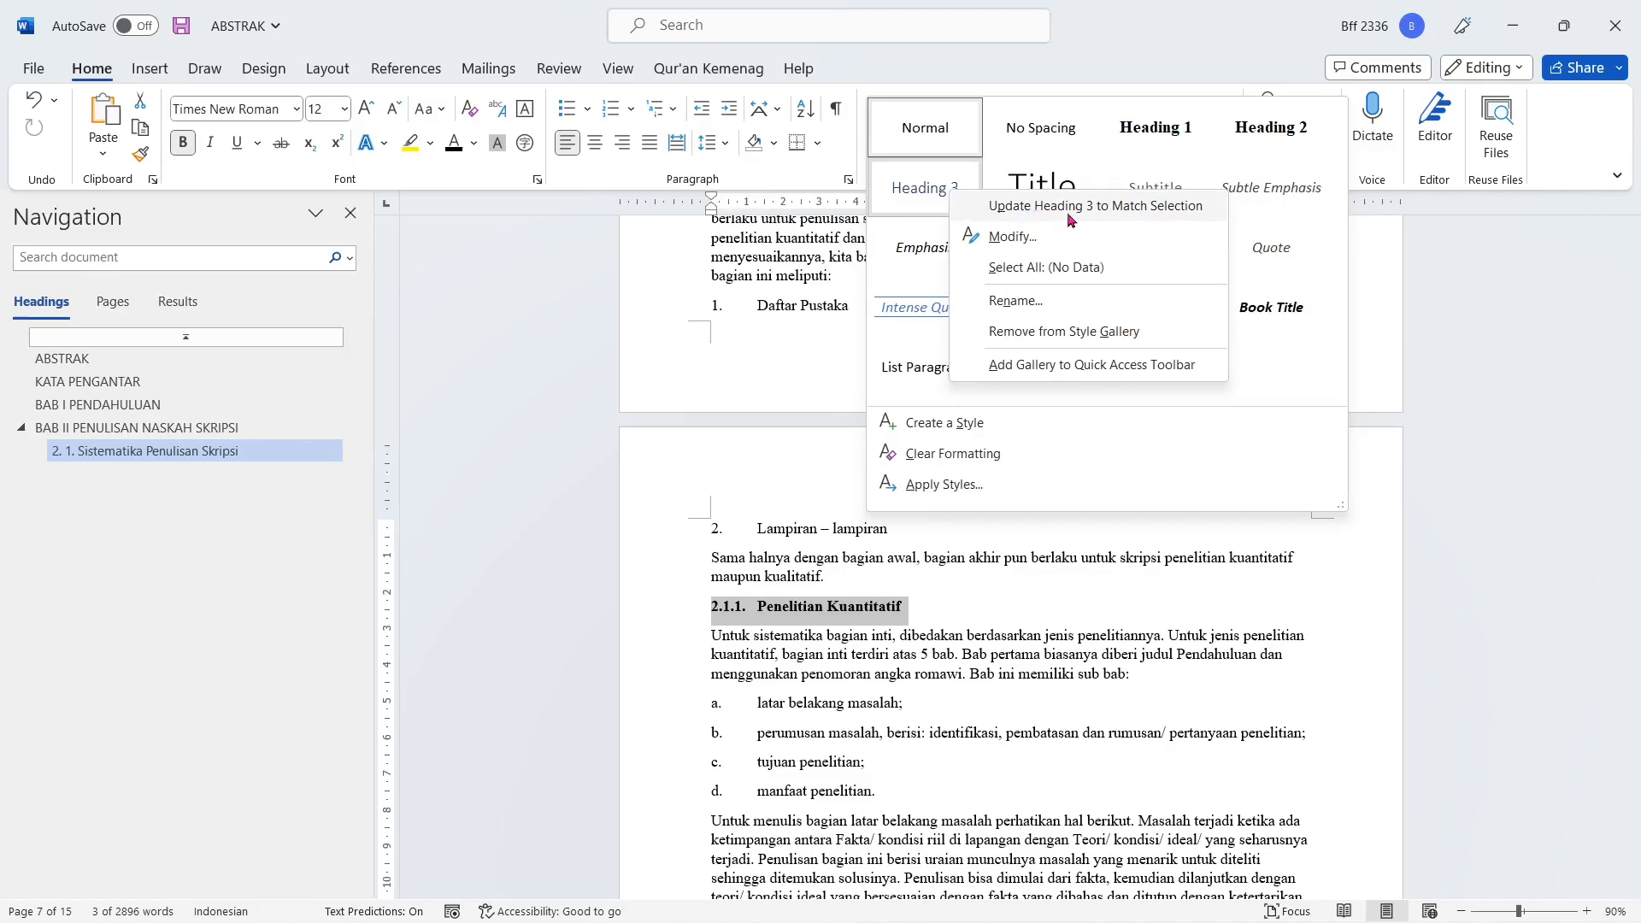
left_click(1141, 206)
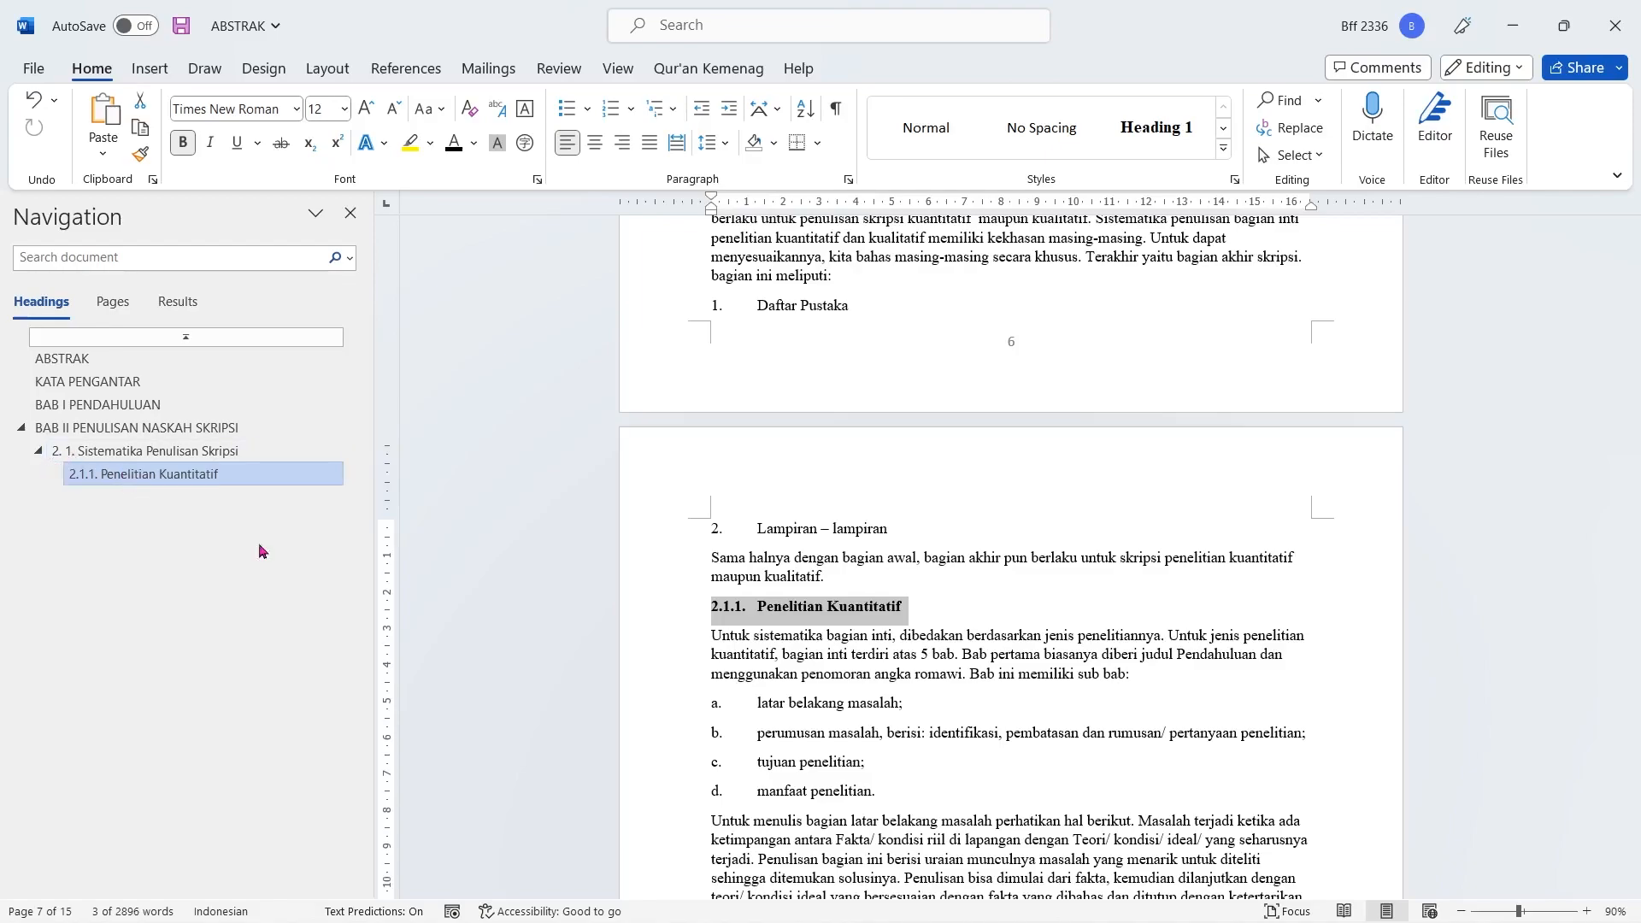
Apply Heading 3 to the "2.1.2. Penelitian Kualitatif" subheading
scroll(998, 643, "down", 15)
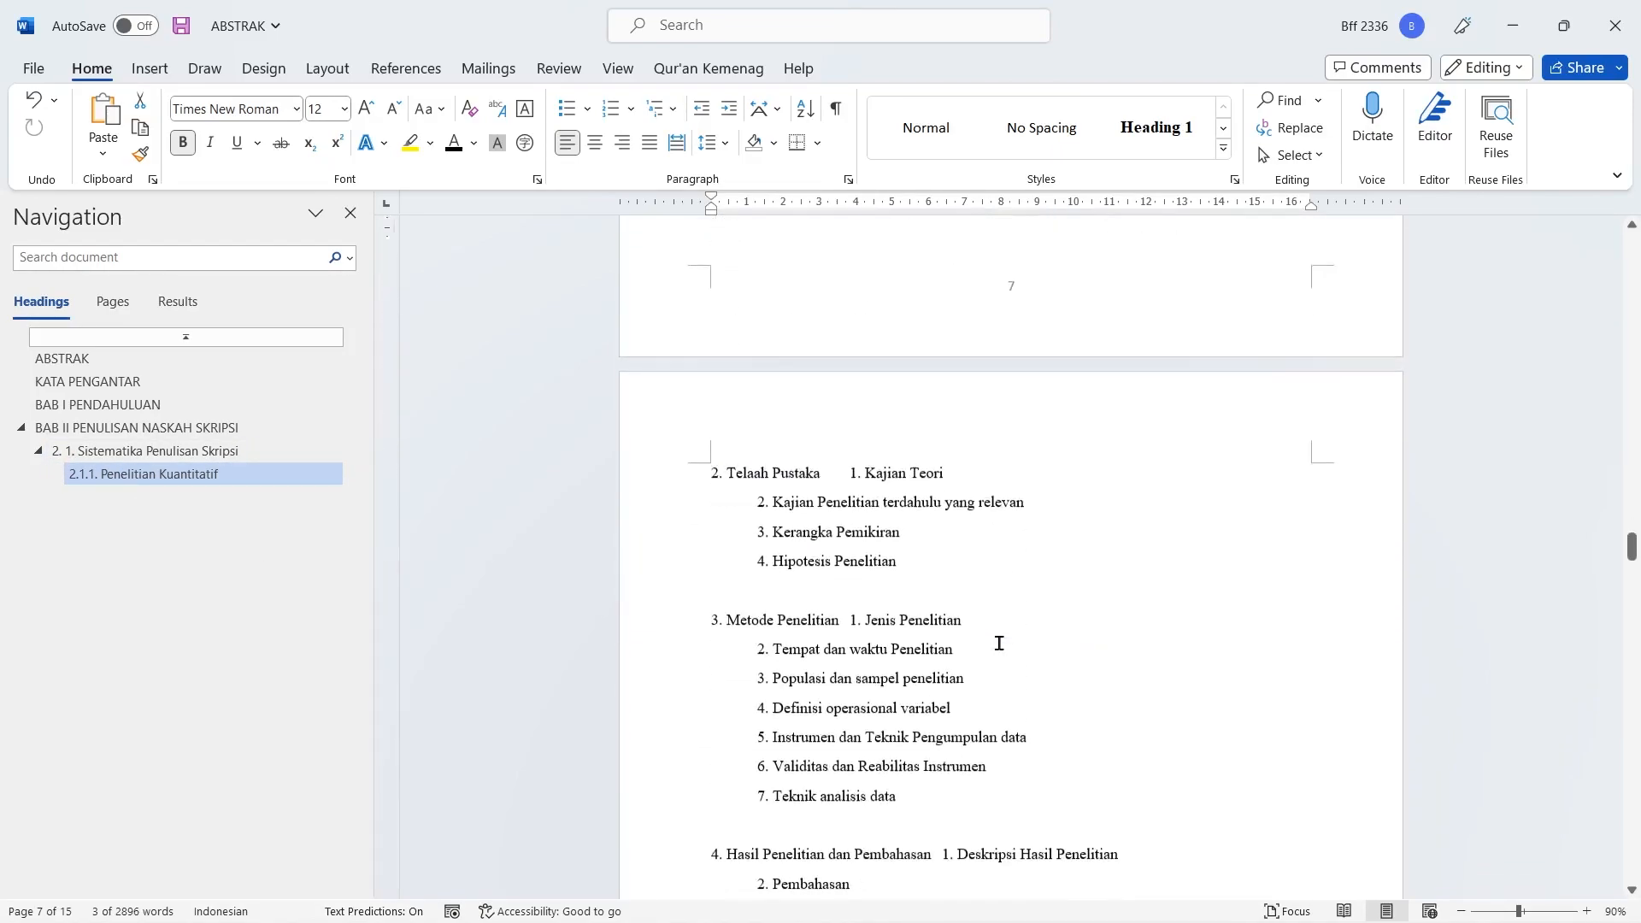
scroll(998, 642, "down", 2)
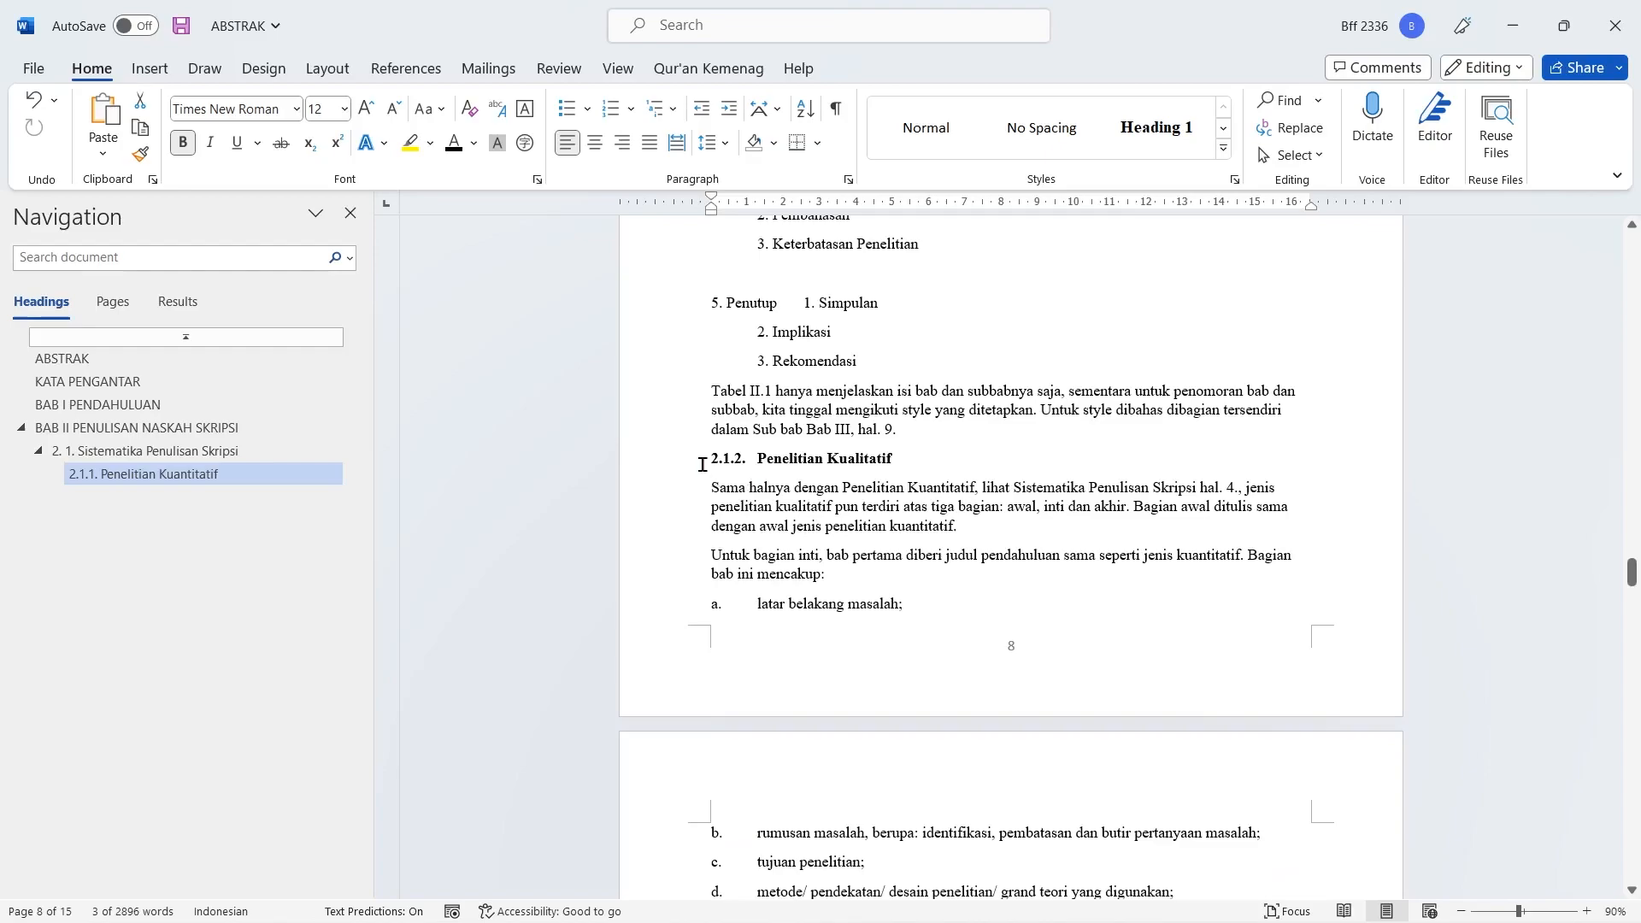
left_click_drag(723, 459, 887, 461)
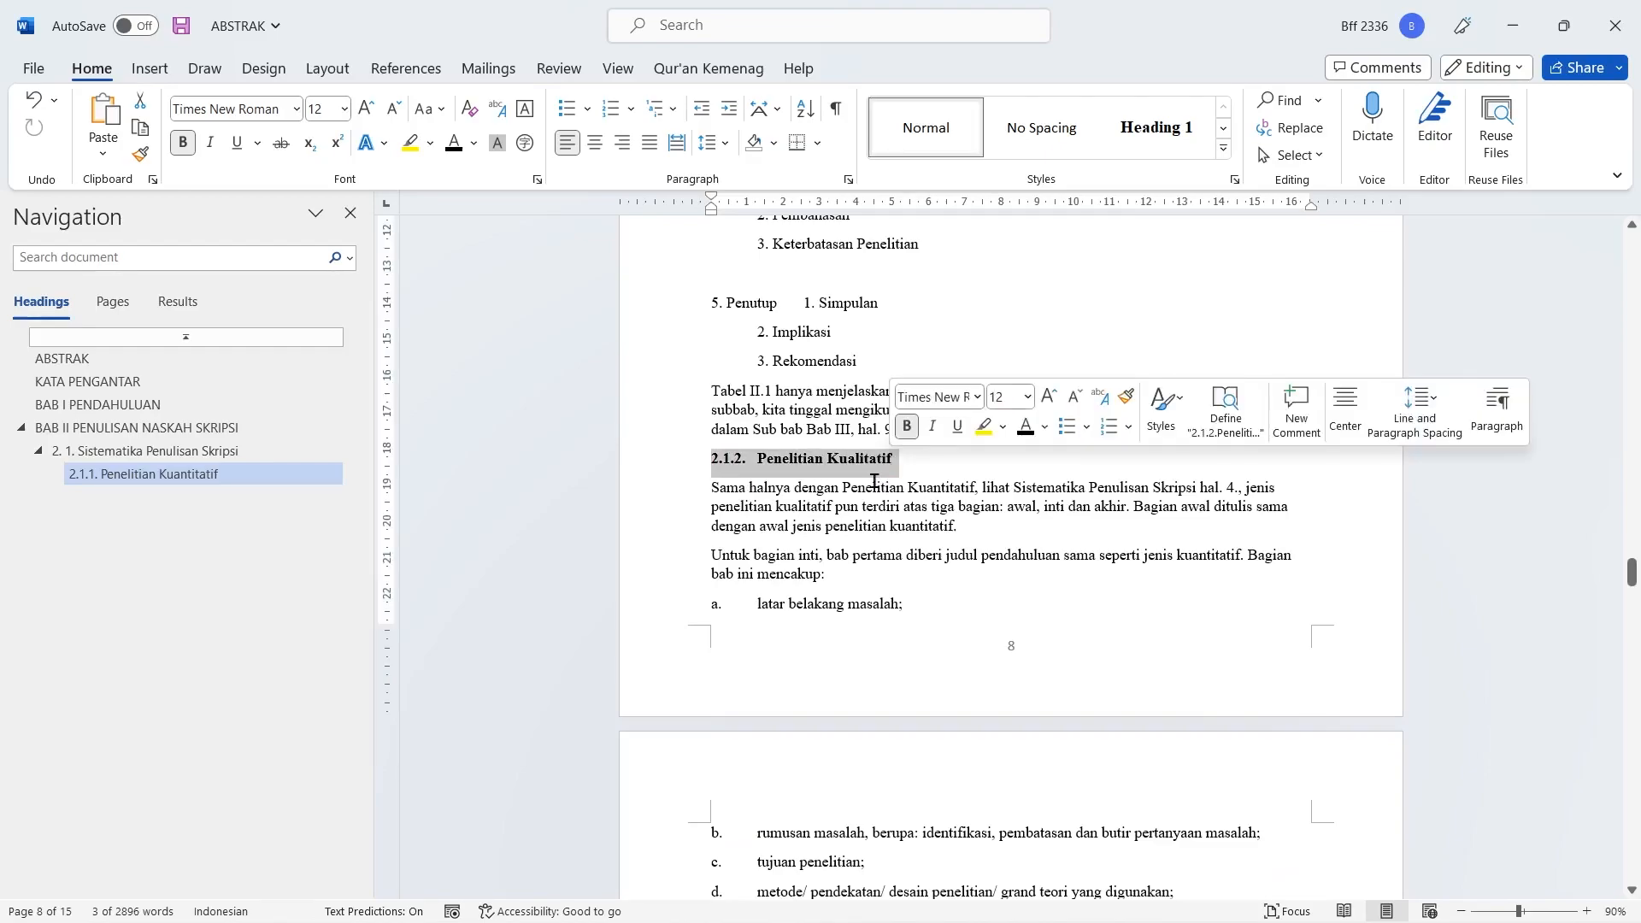
left_click(1224, 150)
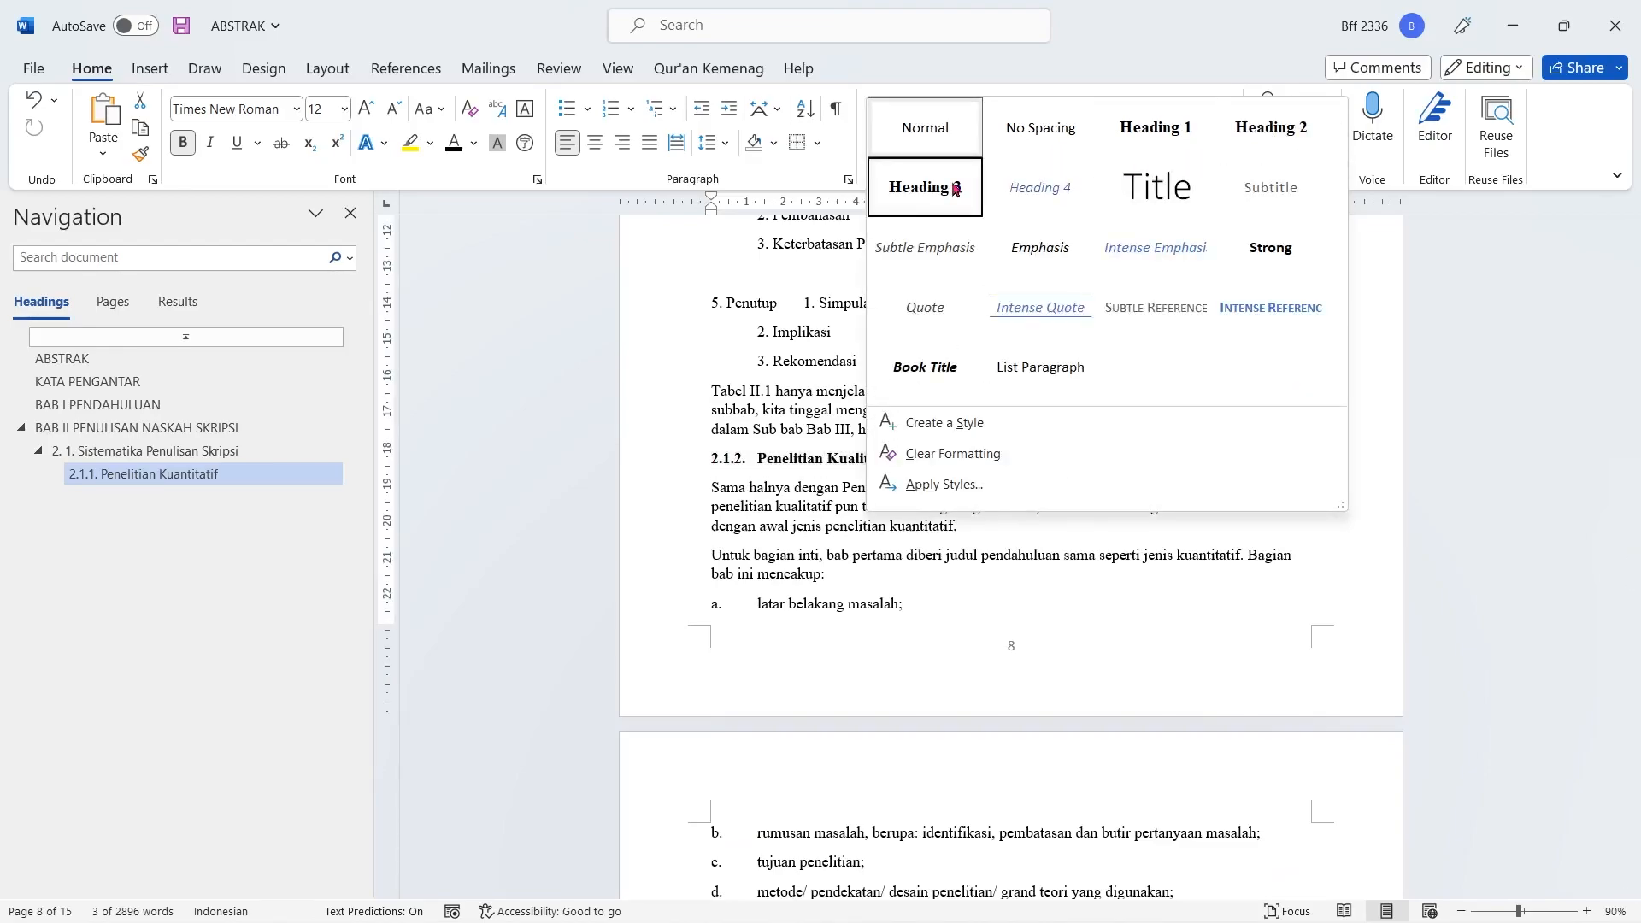
left_click(924, 186)
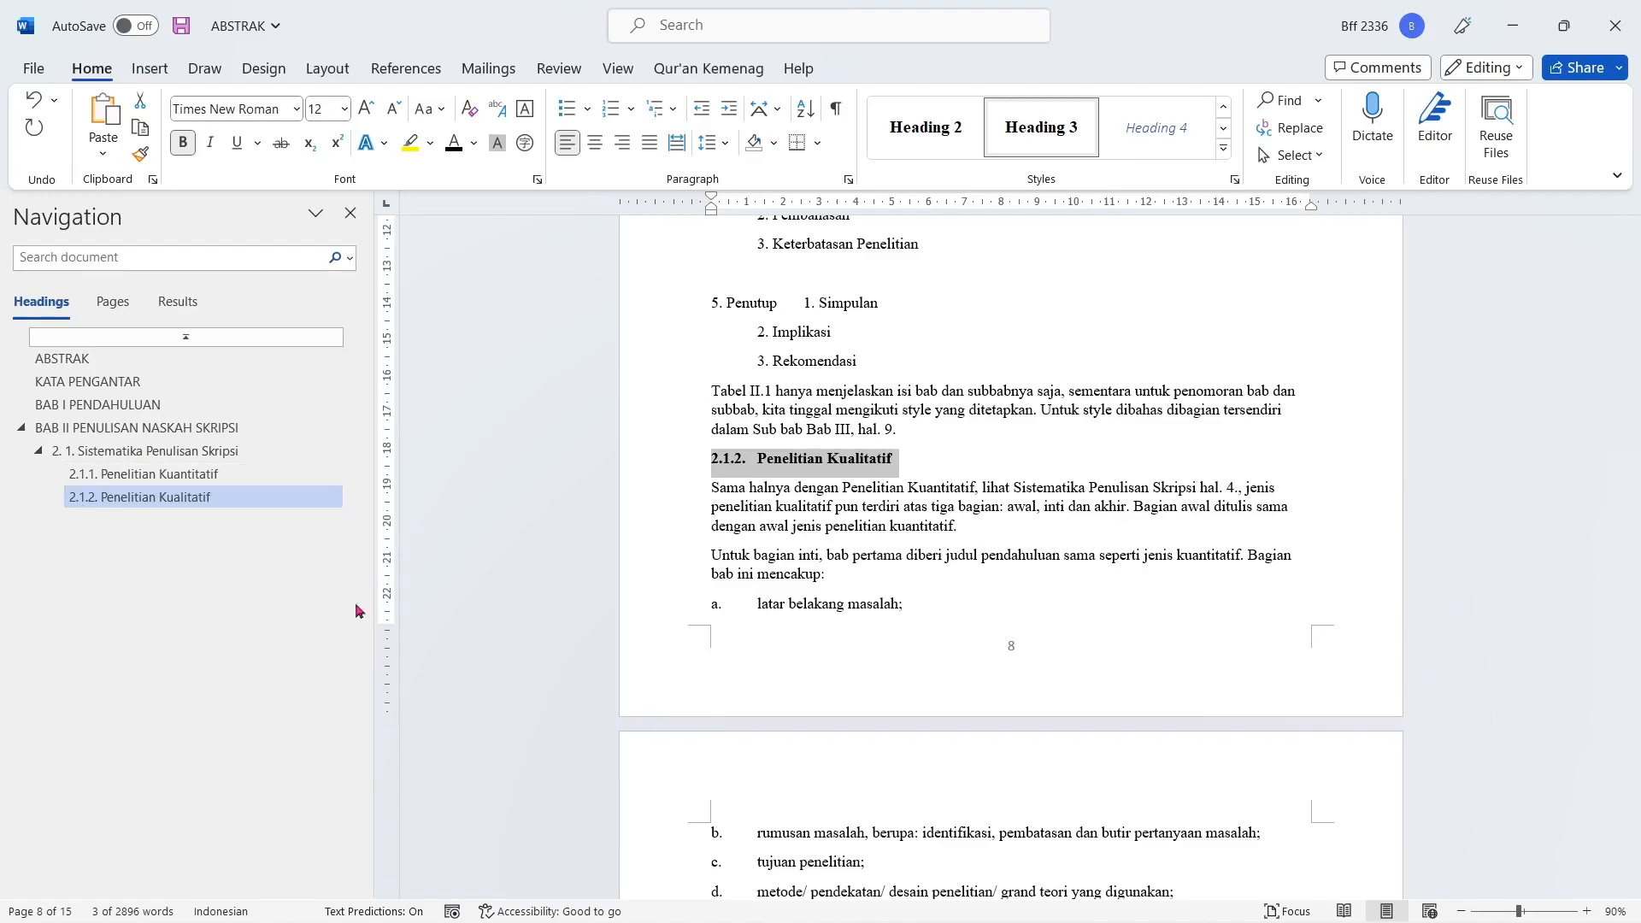
Apply Heading 2 to the two-line 2. 2. subheading and Heading 3 to "2.2.1. Contoh kata penghubung dalam kalimat majemuk"
scroll(950, 710, "down", 10)
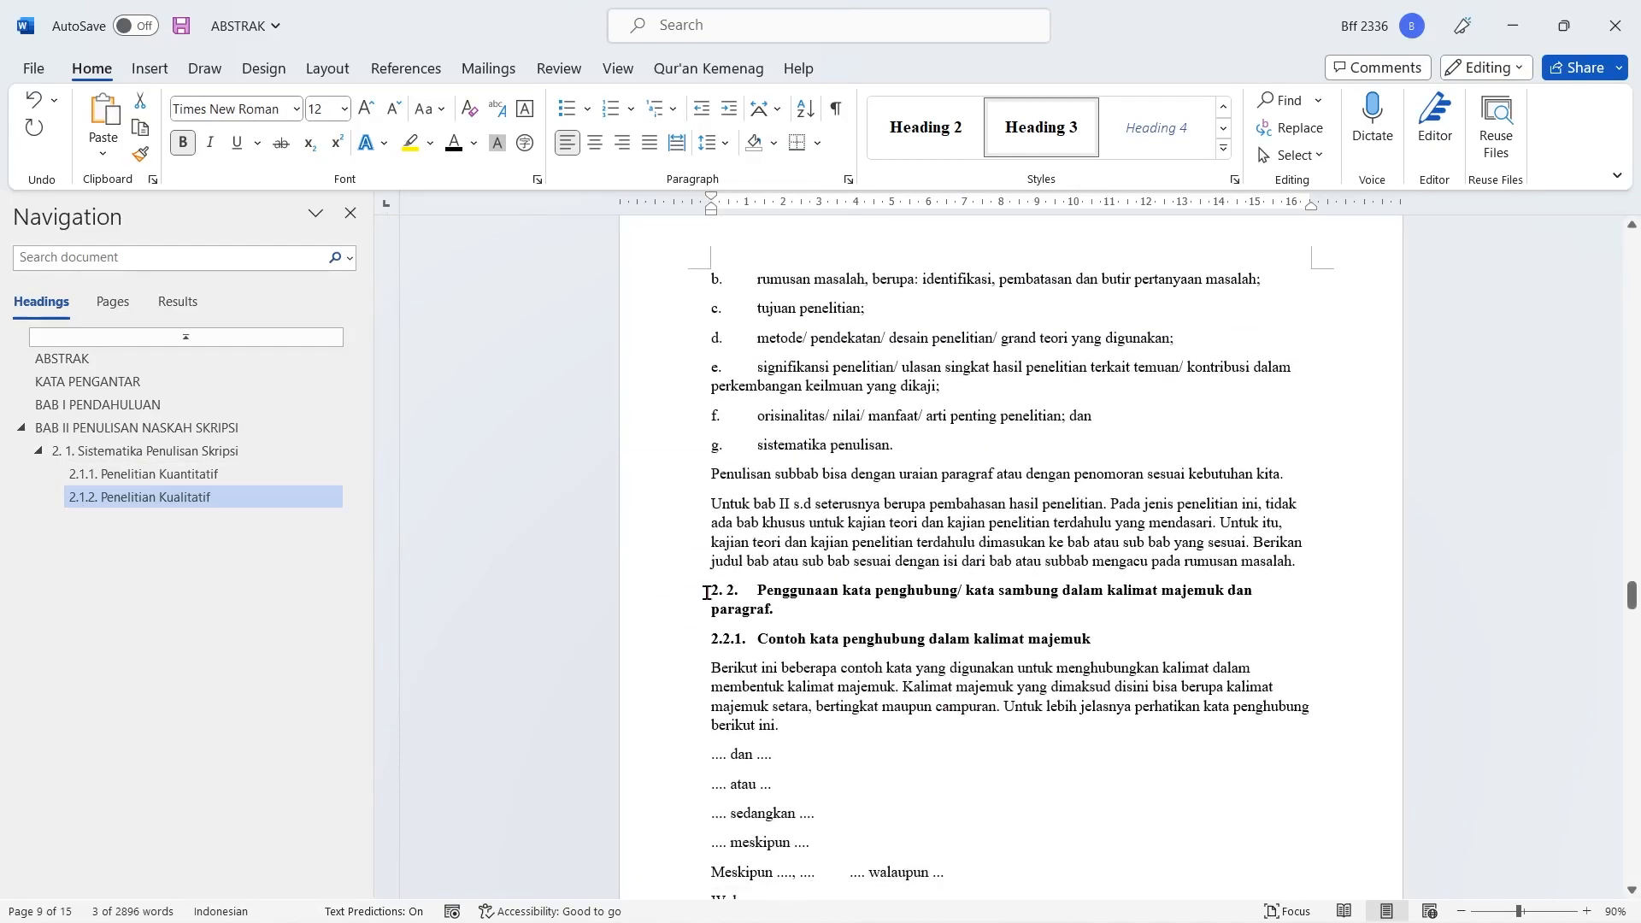
left_click_drag(708, 598, 816, 605)
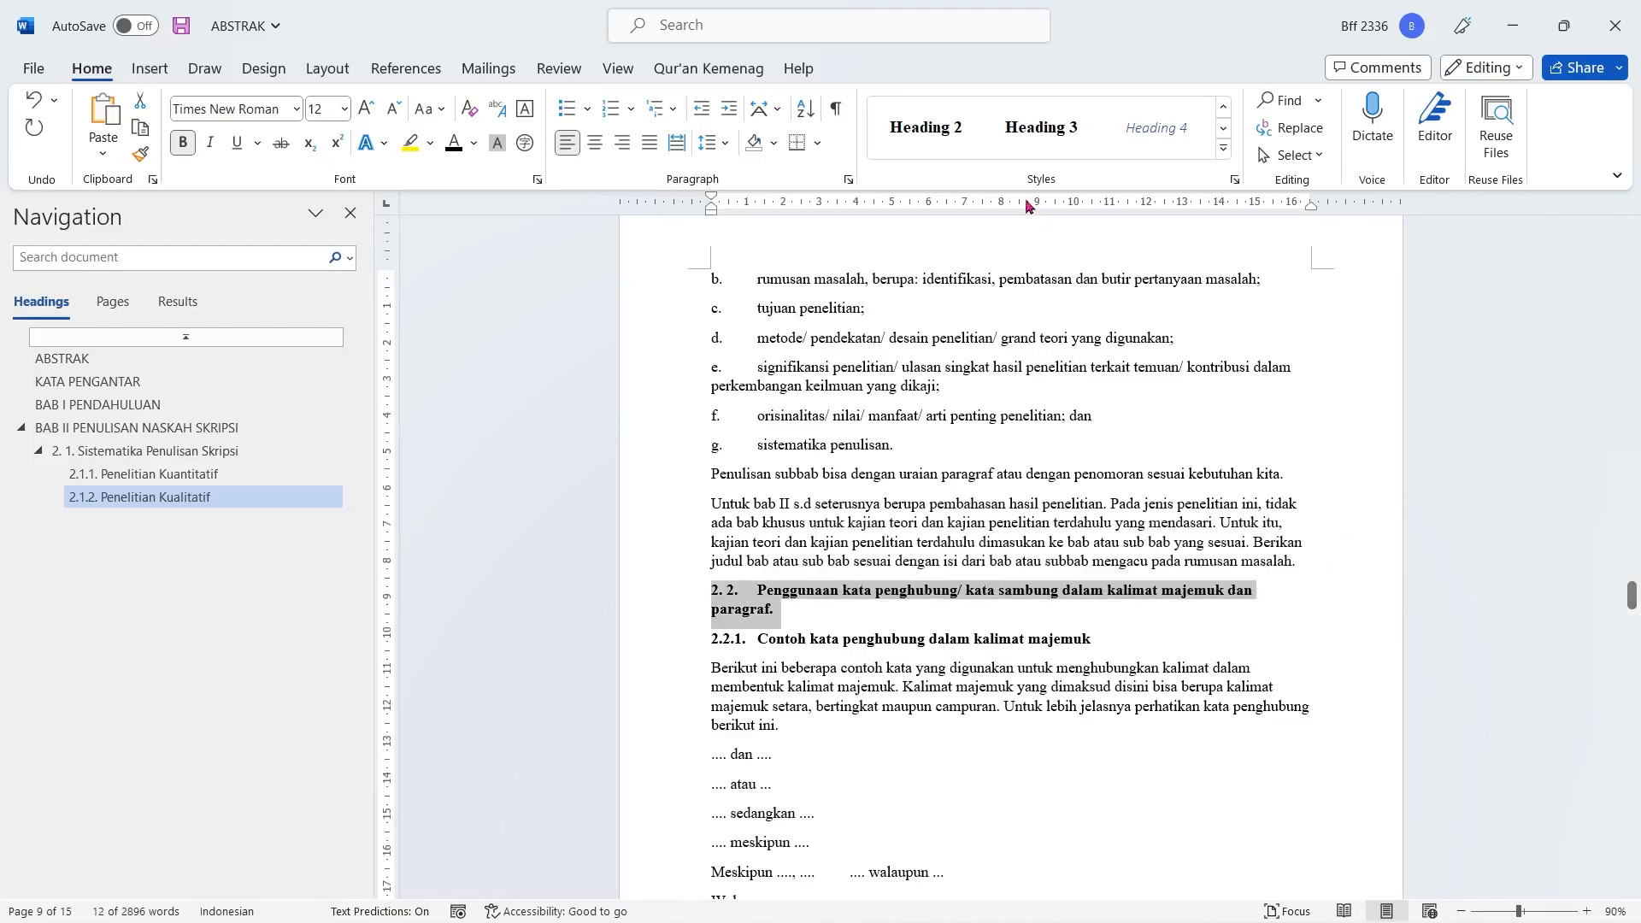
left_click(959, 147)
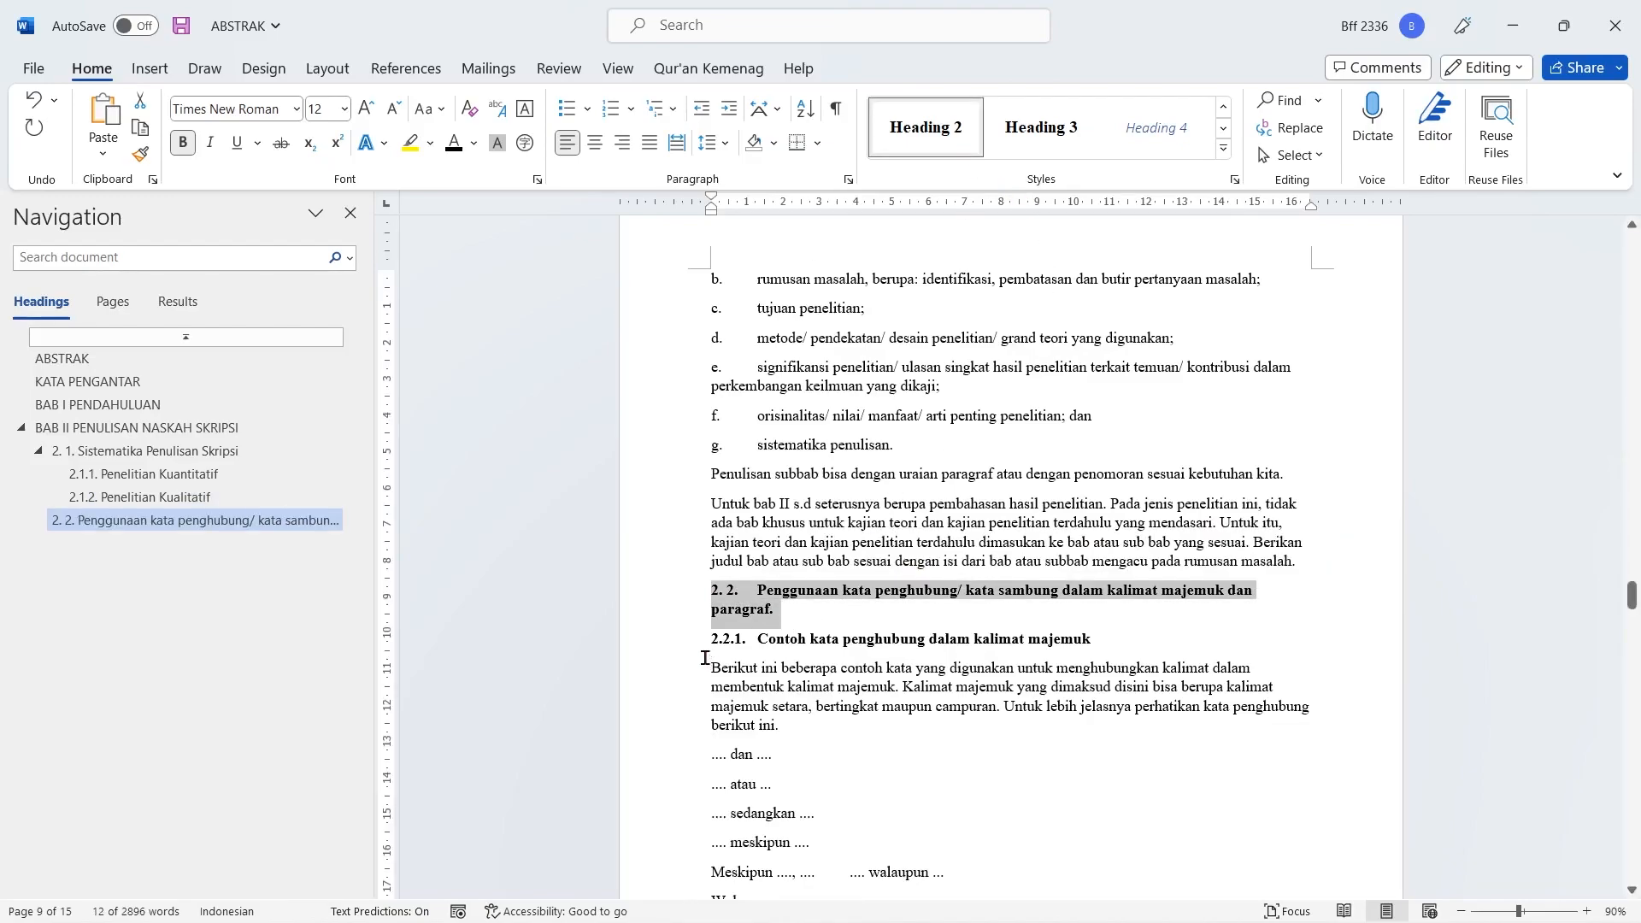
left_click_drag(708, 645, 1121, 650)
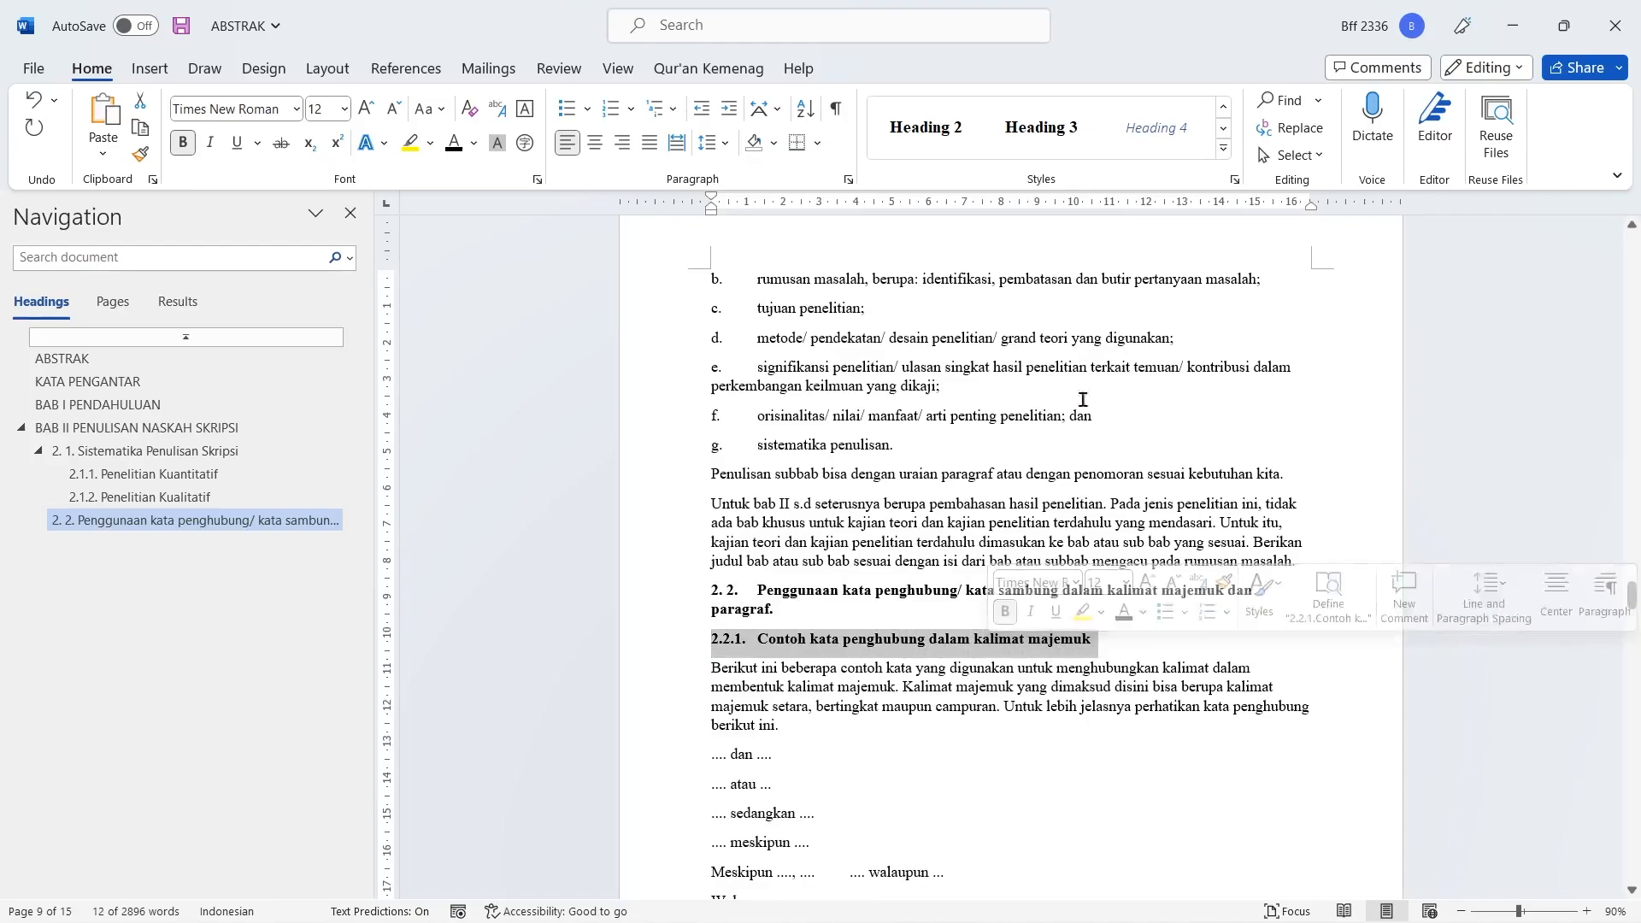
left_click(1063, 155)
Apply Heading 3 to the "2.2.2. Kata Penghubung Antarkalimat" subheading
scroll(841, 523, "down", 3)
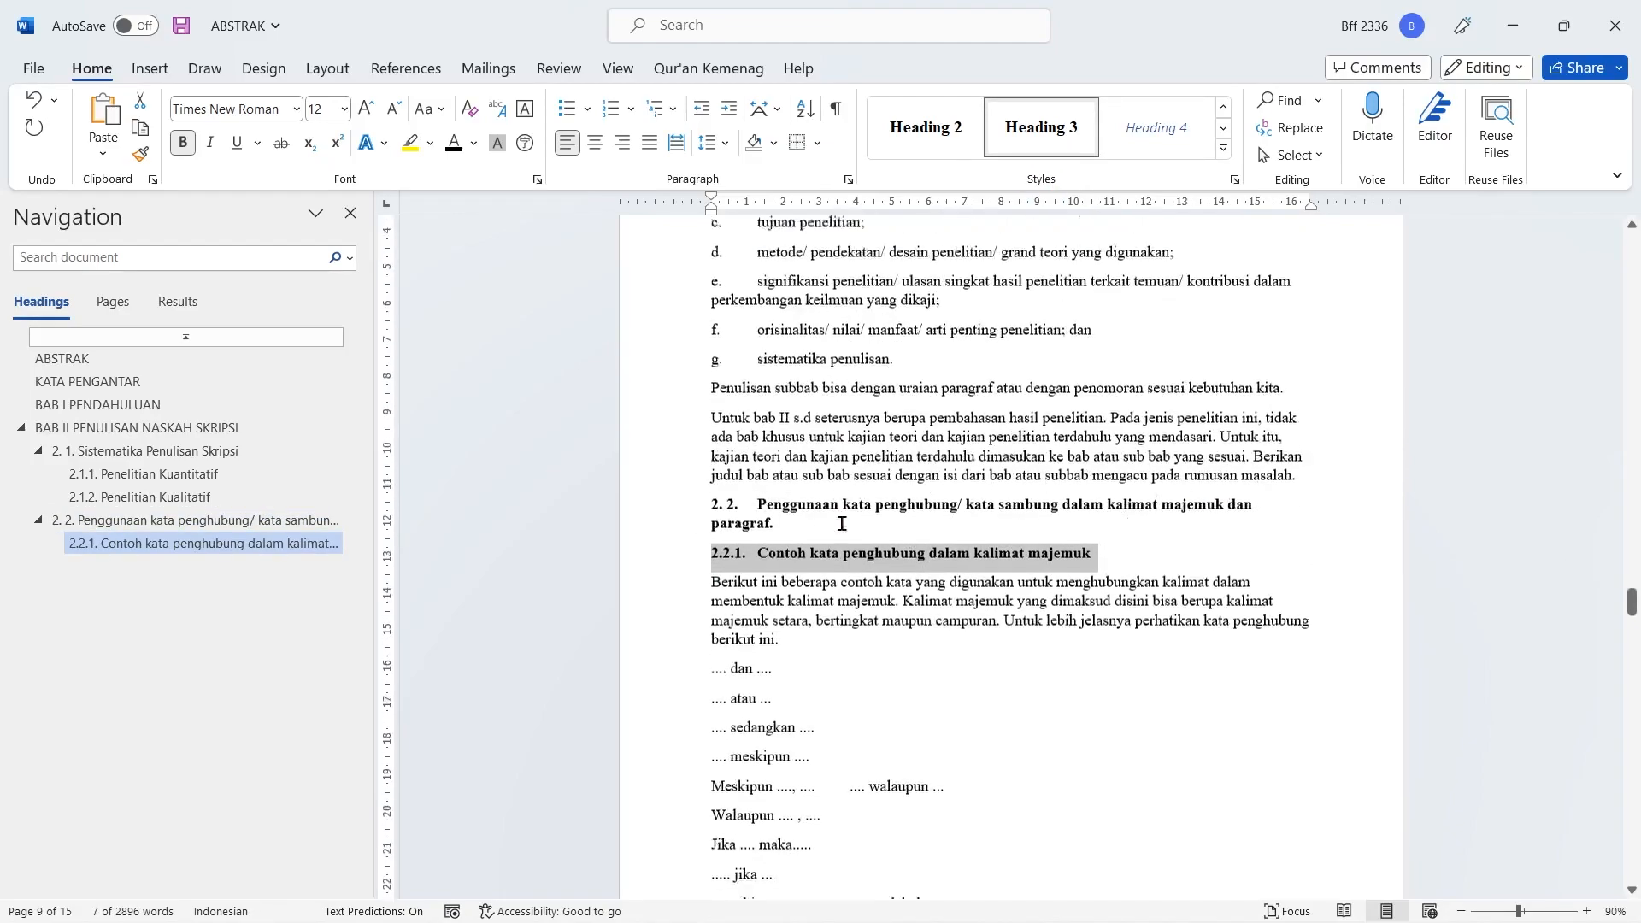
scroll(841, 523, "down", 12)
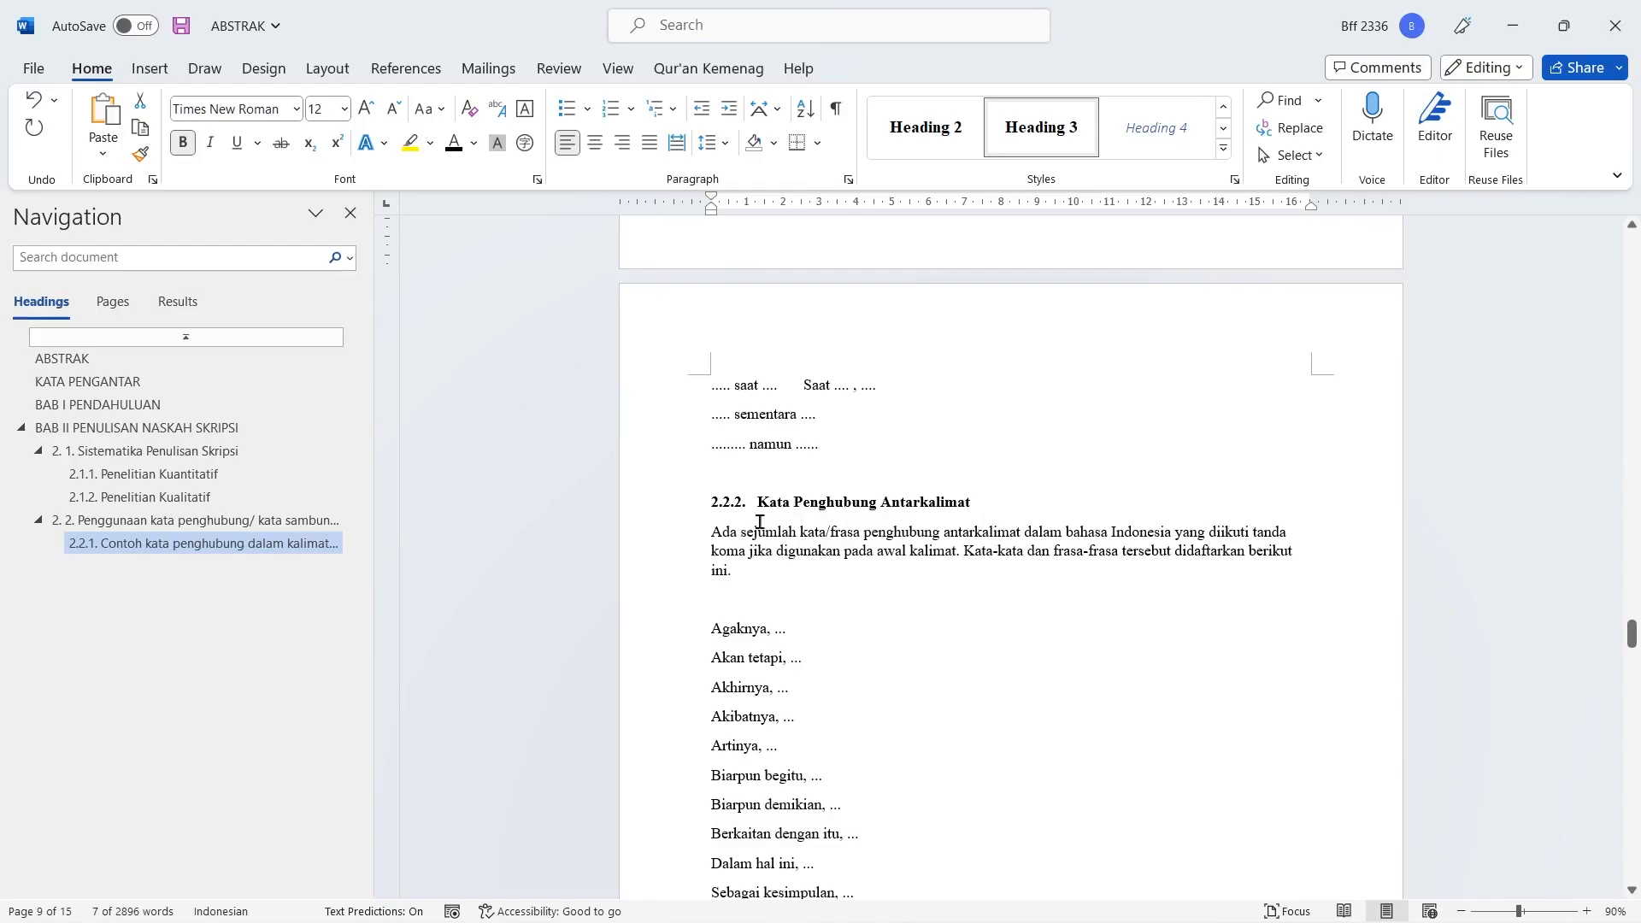
left_click_drag(733, 509, 1012, 509)
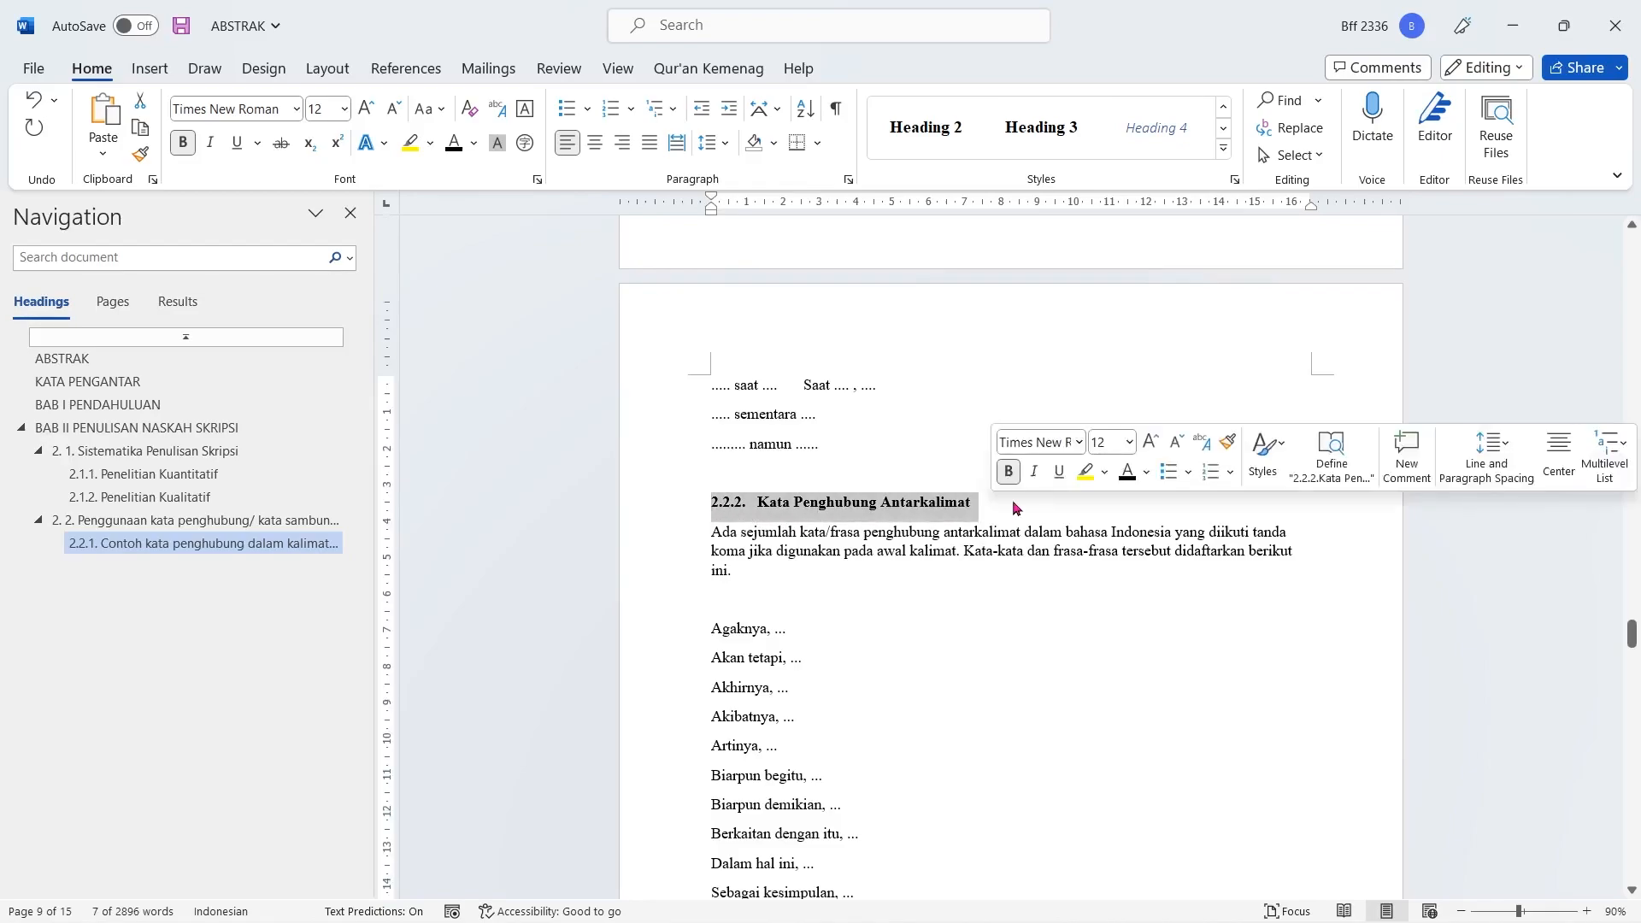
left_click(1041, 147)
Add an empty paragraph after "Walaupun demikian, .." to move the BAB III title onto the following page
scroll(975, 634, "down", 15)
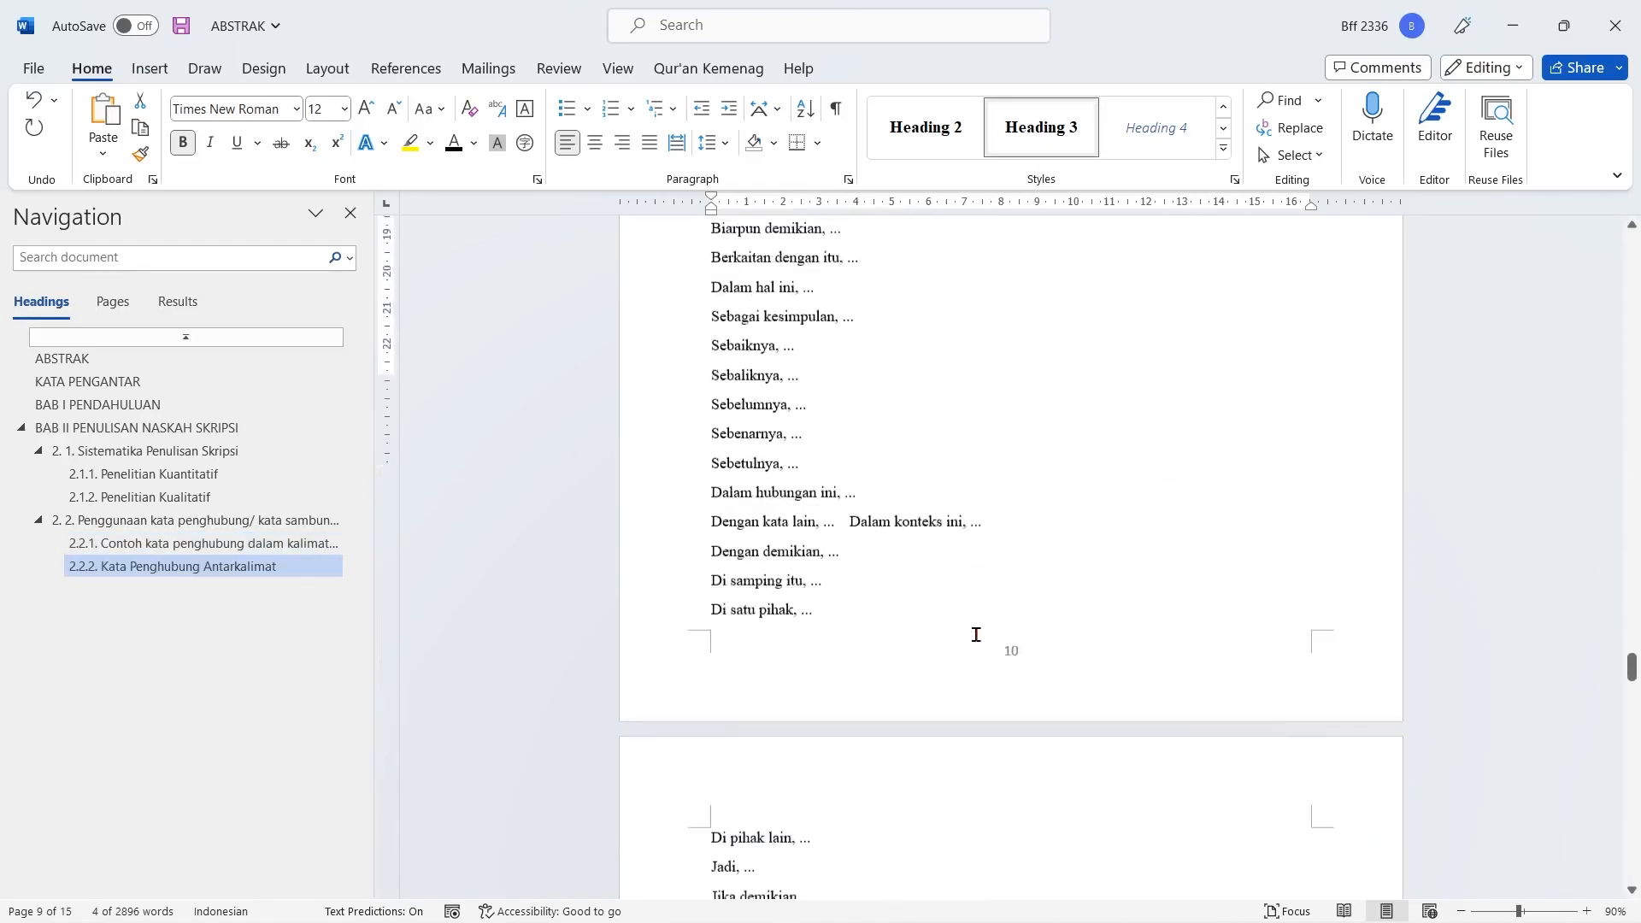
scroll(976, 634, "down", 5)
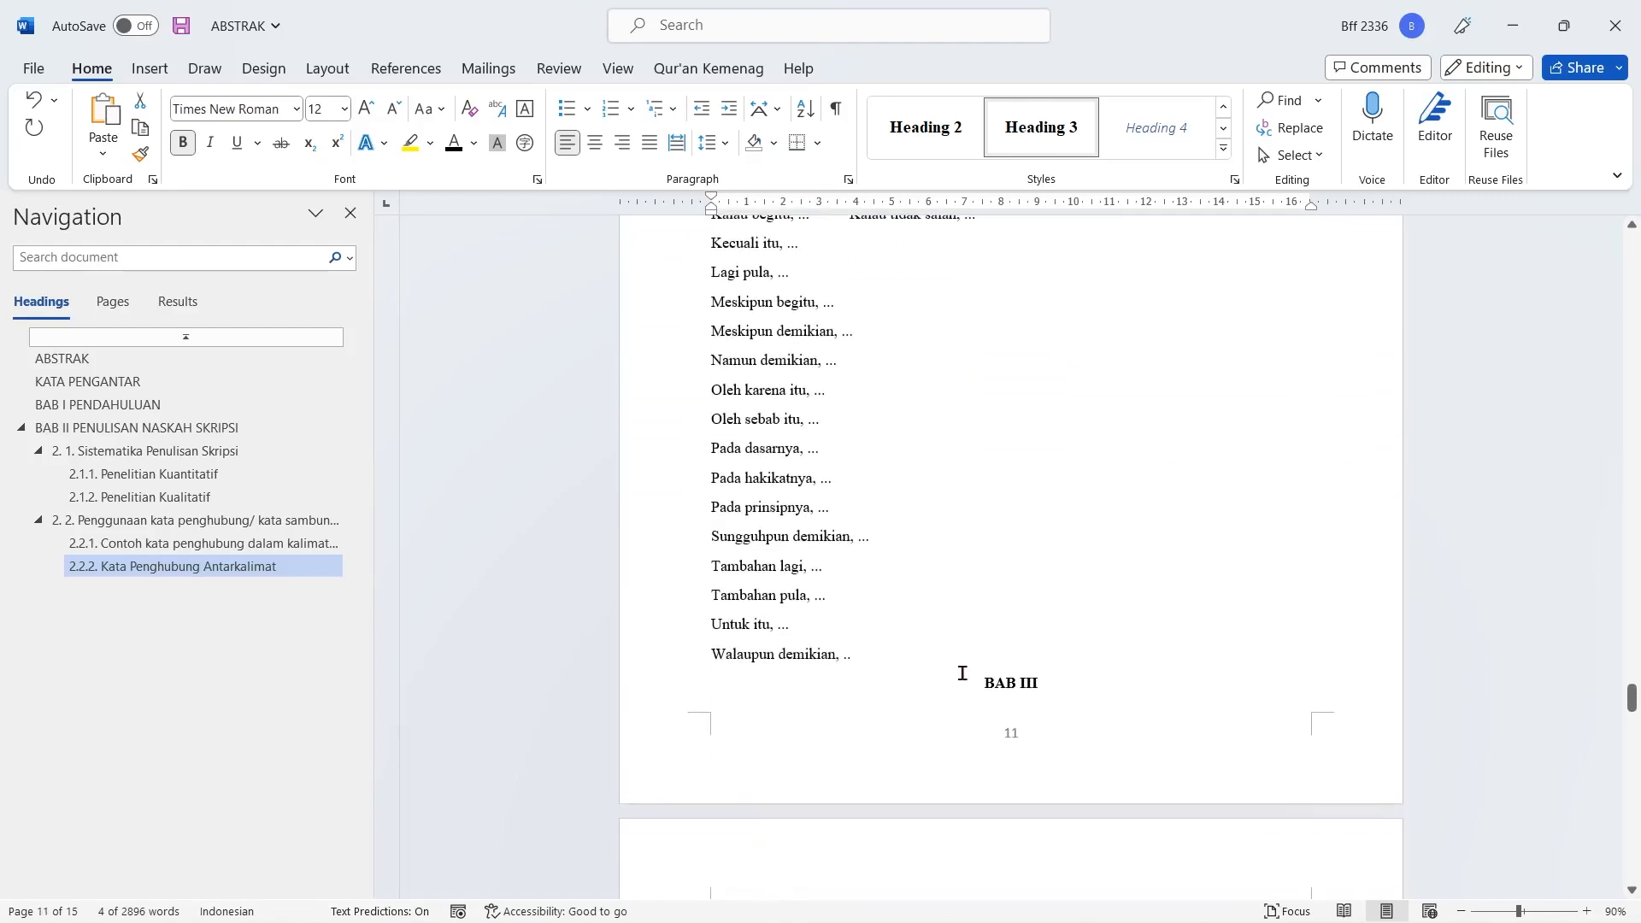
left_click(1003, 641)
left_click(991, 659)
key("Return")
Try applying Heading 1 to BAB III and ATURAN PENGGUNAAN TEMPLATE as separate paragraphs, and undo it
scroll(998, 653, "down", 5)
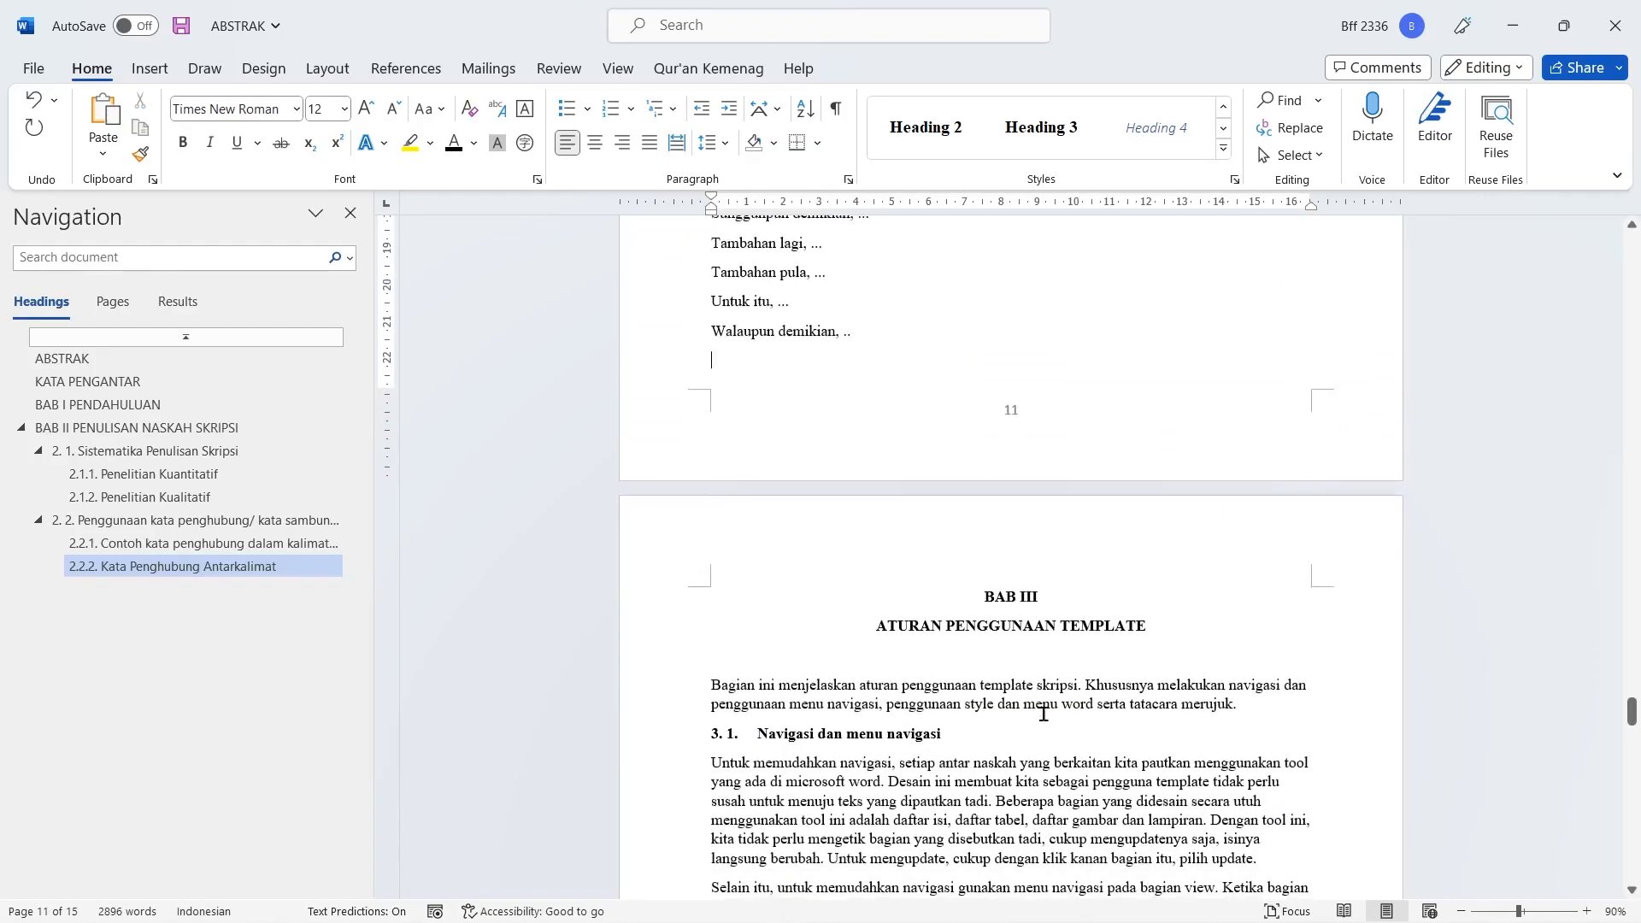
left_click_drag(1102, 607, 1205, 628)
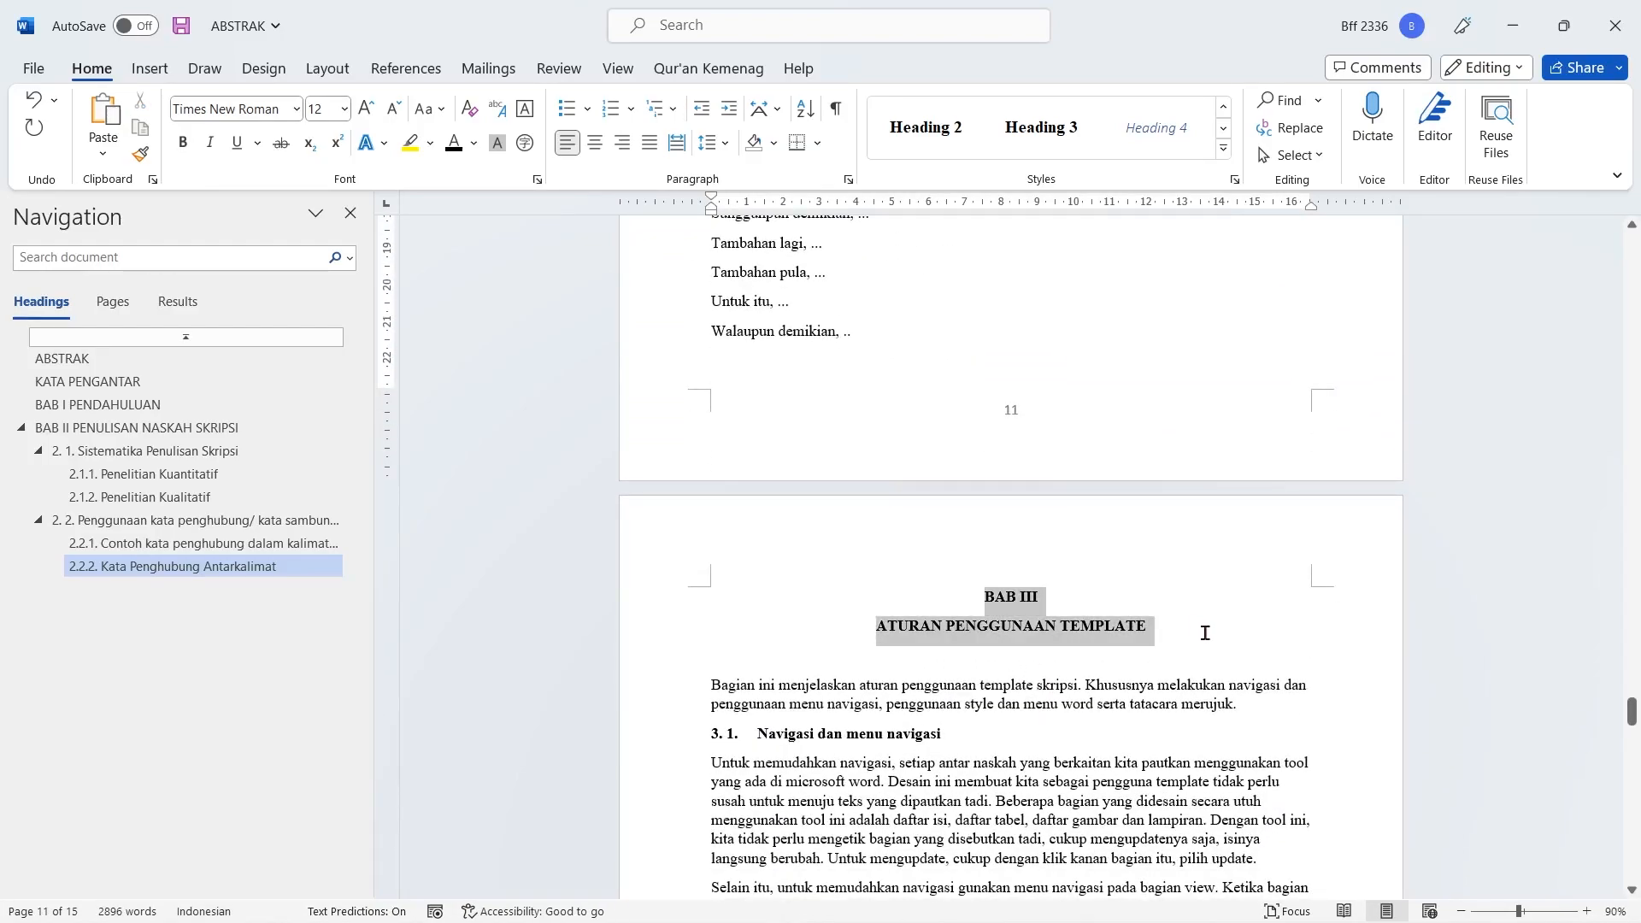
left_click(1225, 109)
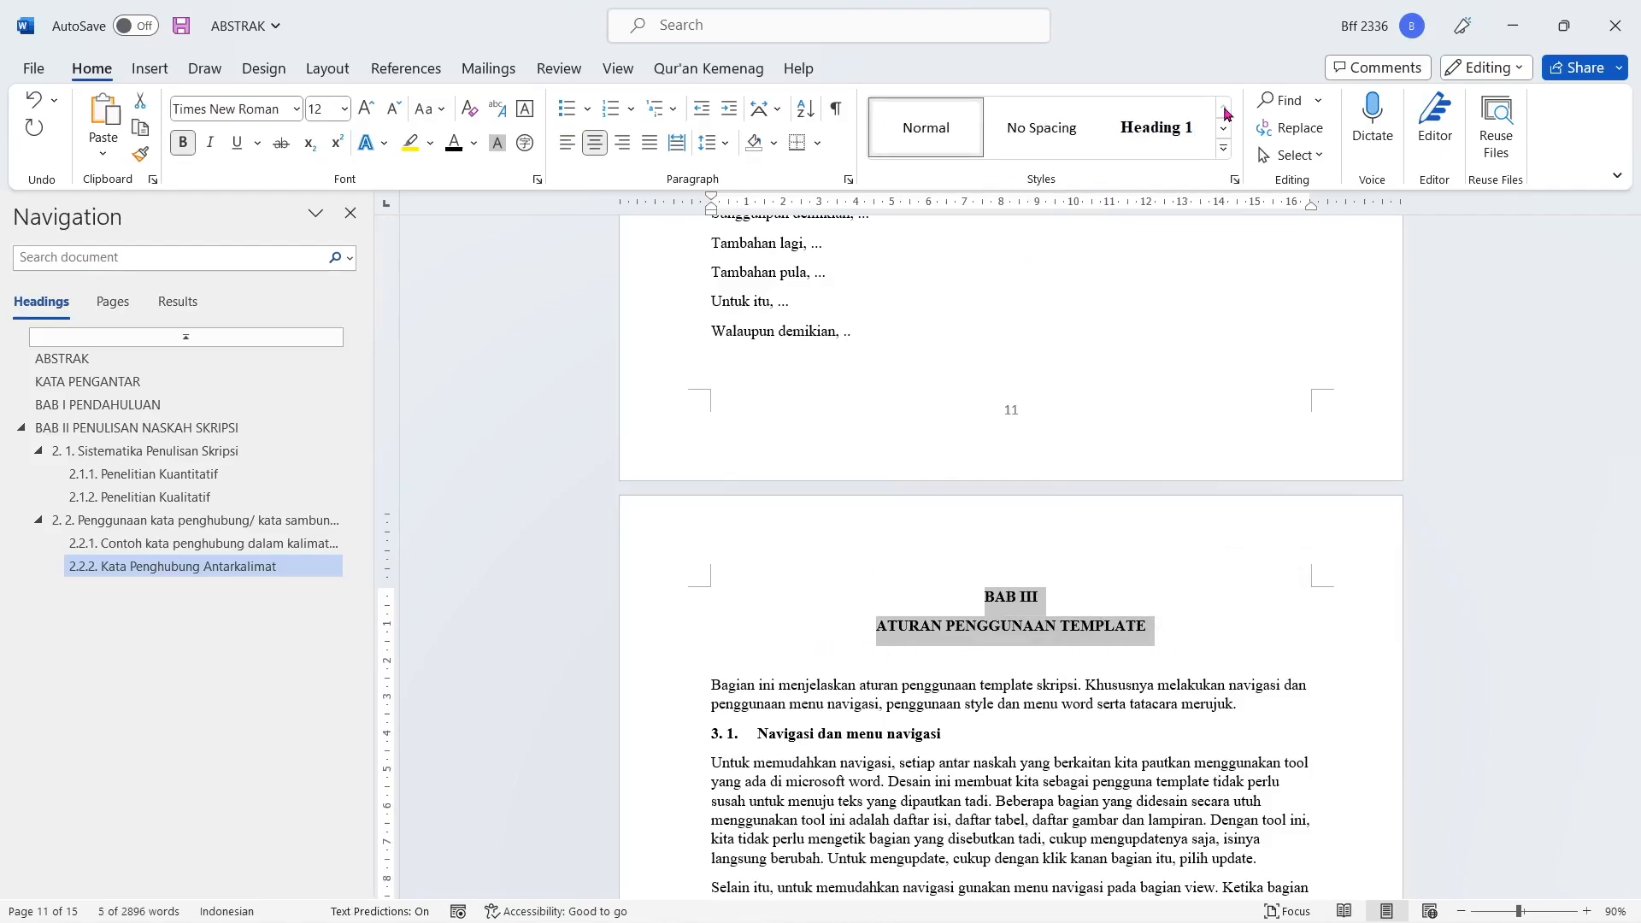
left_click(1153, 129)
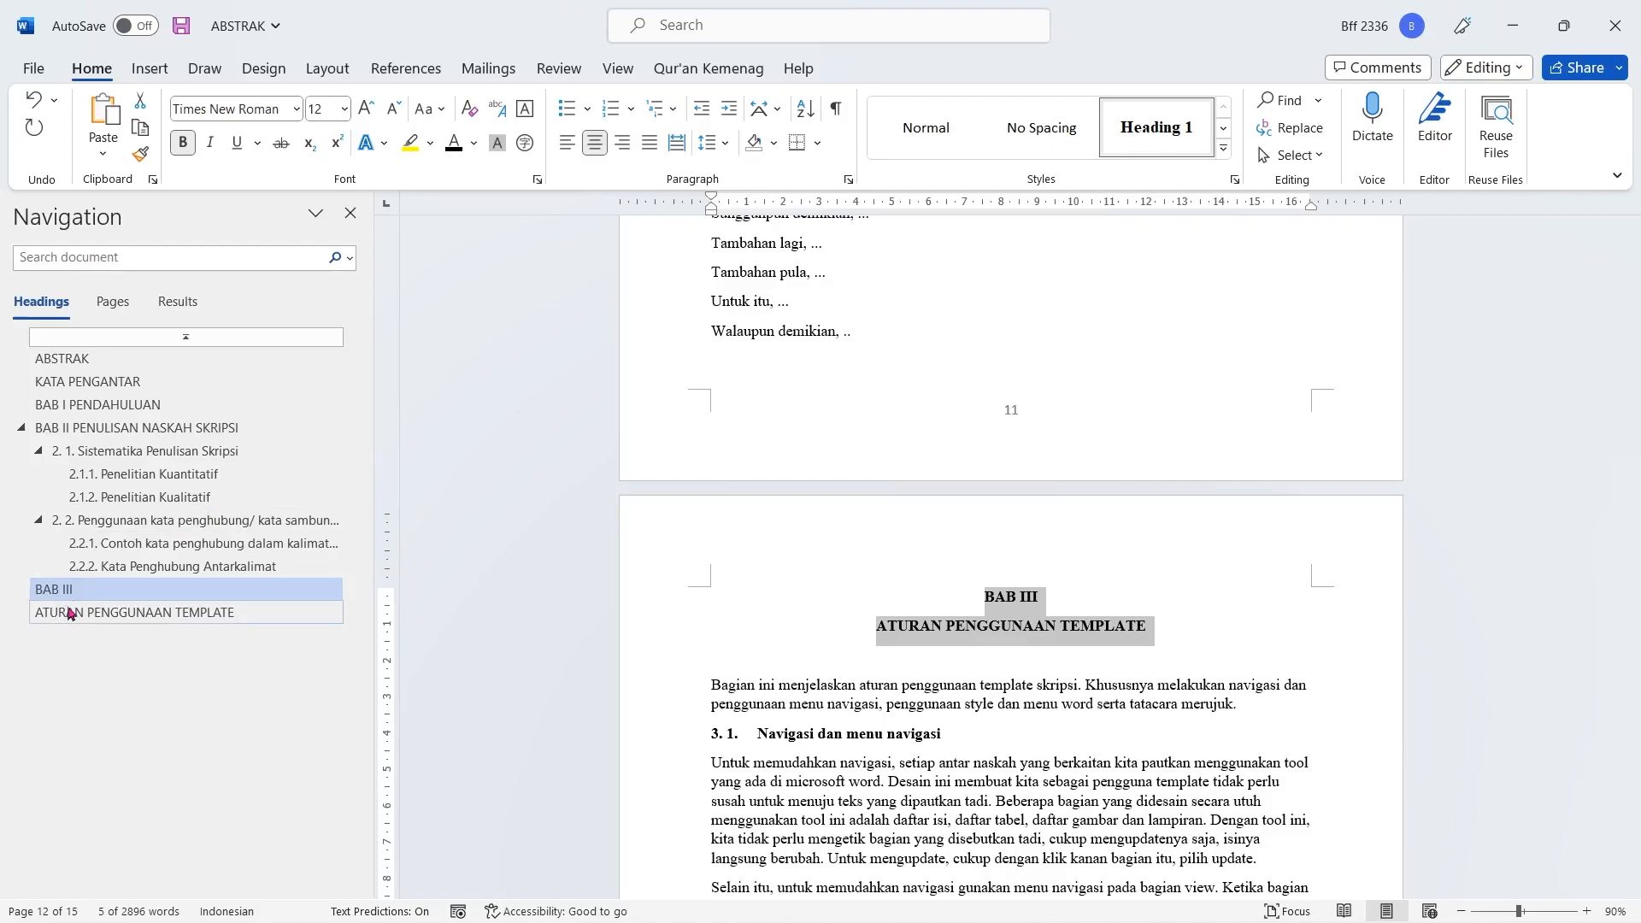
left_click(33, 100)
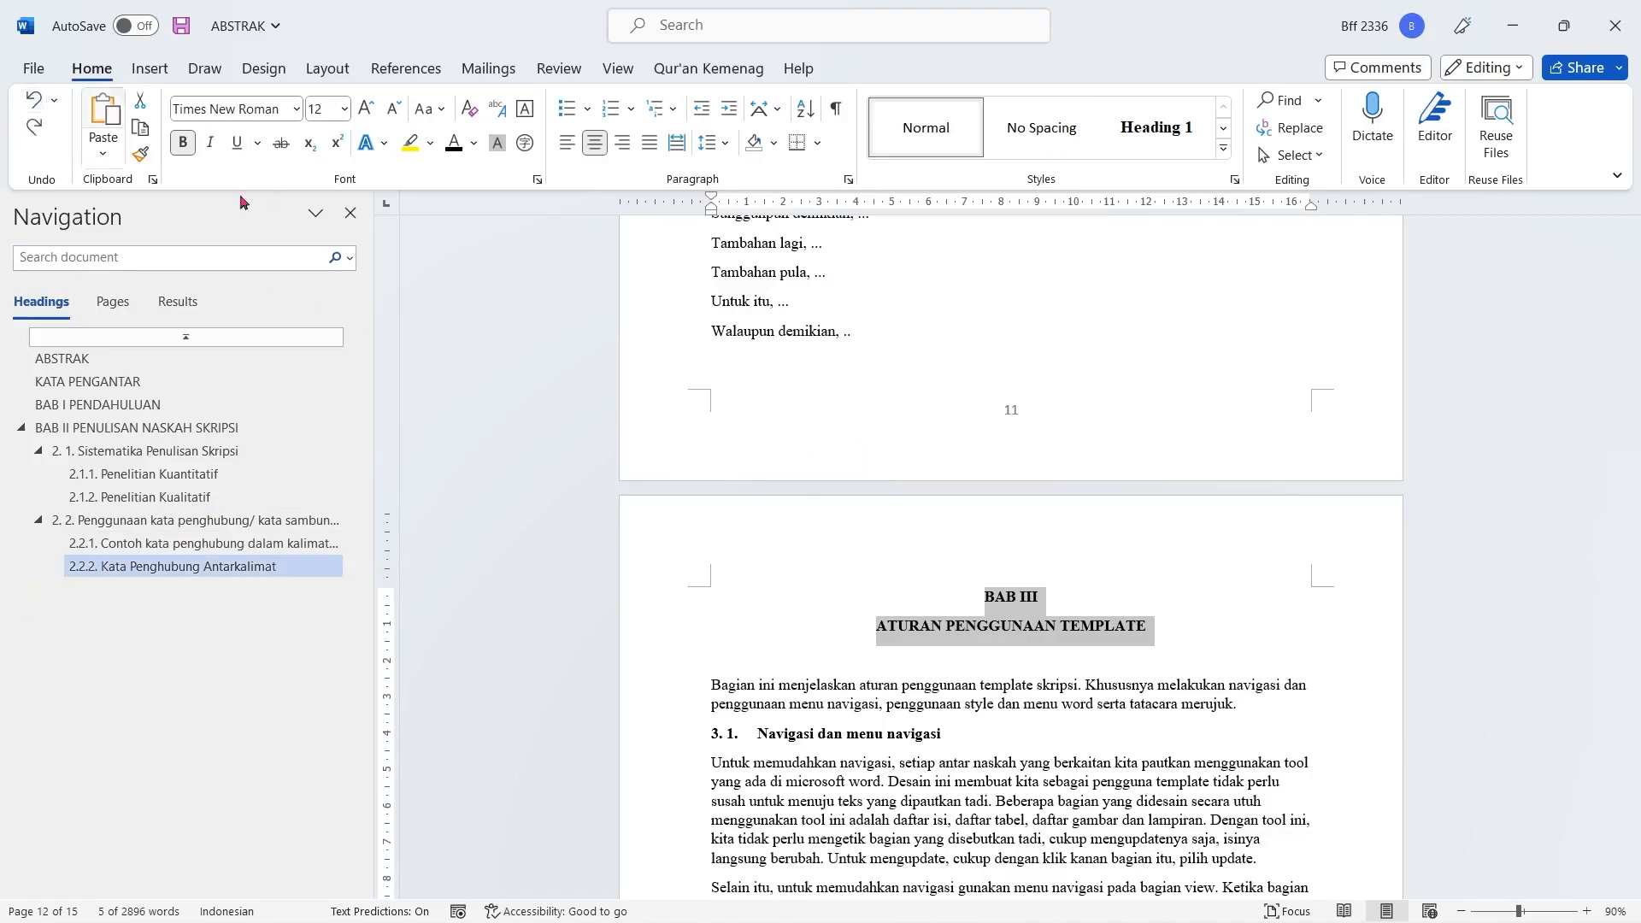
Join BAB III and ATURAN PENGGUNAAN TEMPLATE with a manual line break and apply Heading 1 to the combined title
left_click(984, 551)
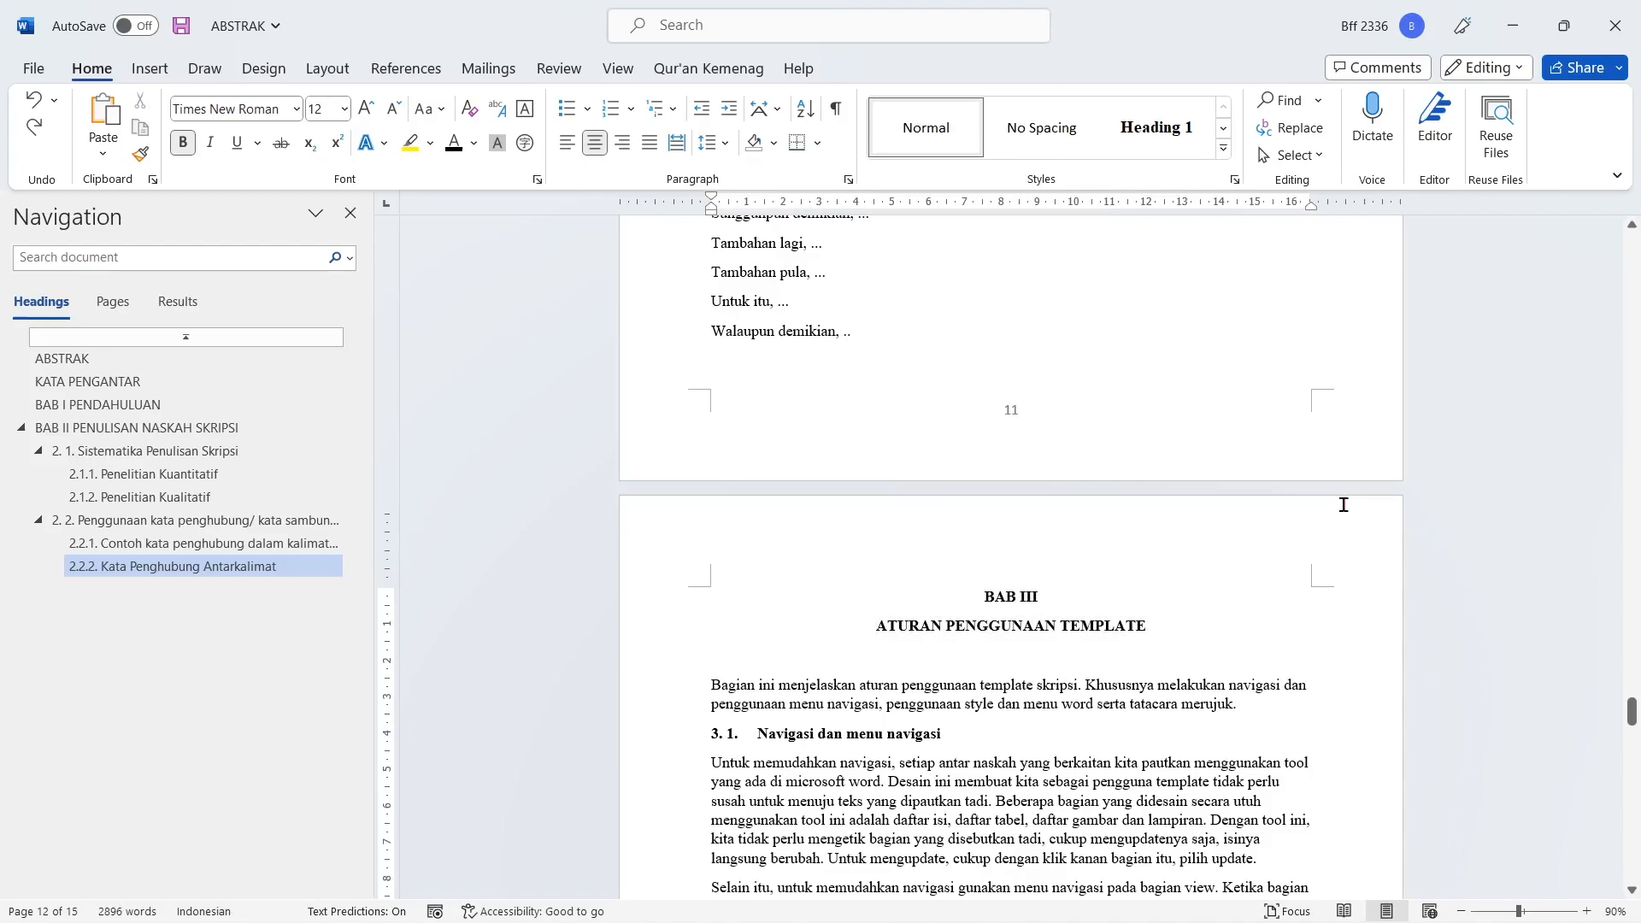
key("BackSpace")
key("BackSpace")
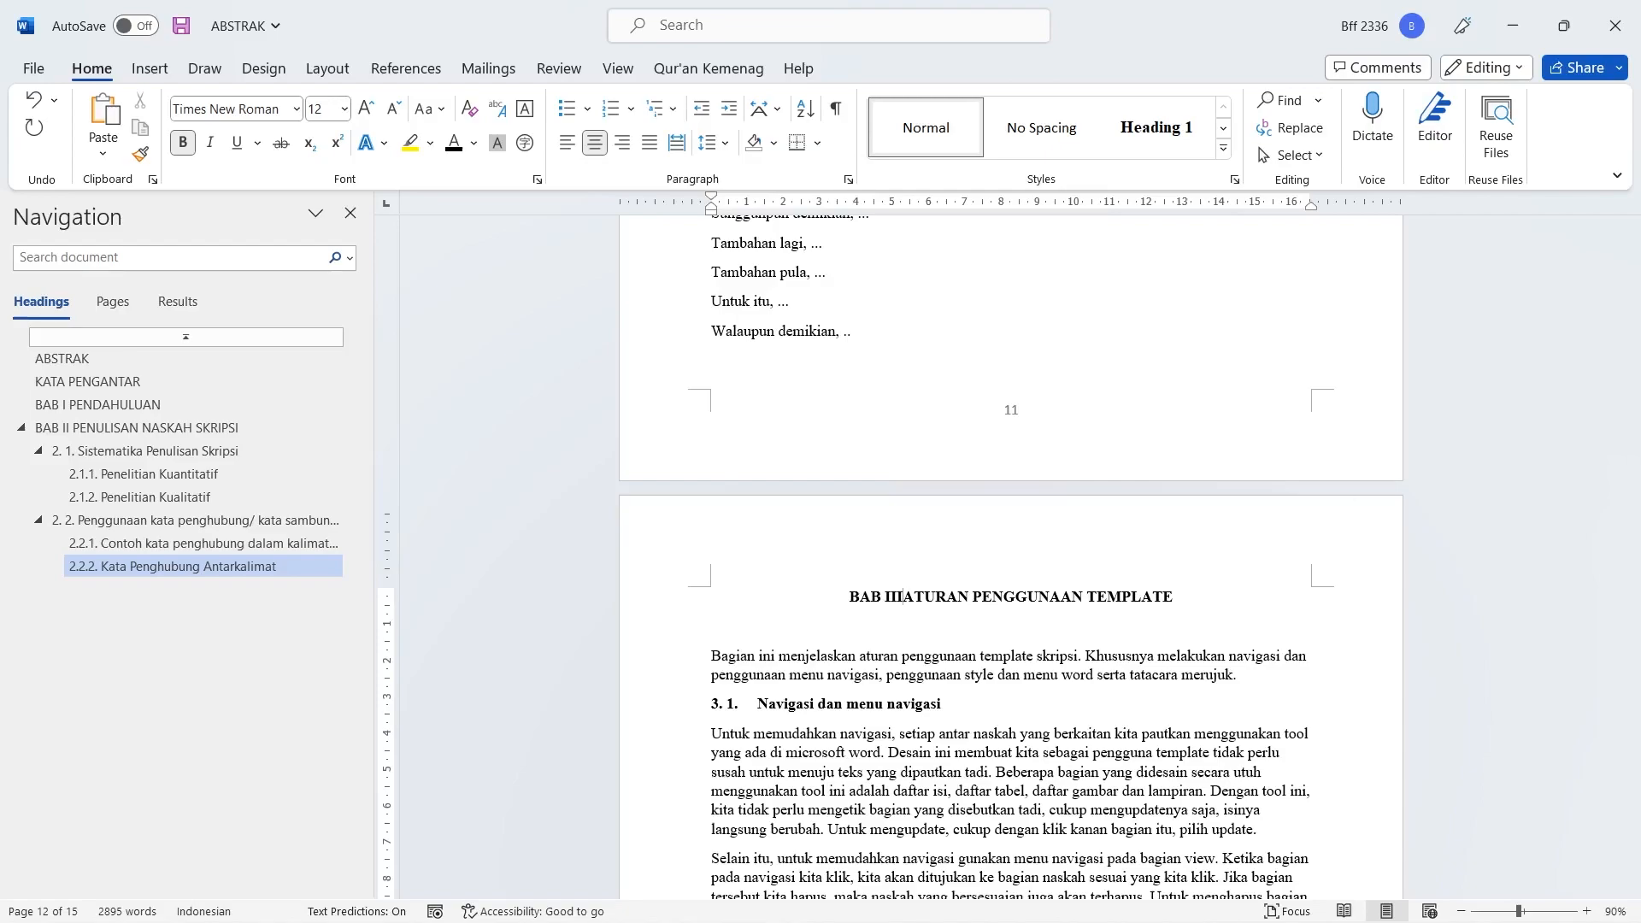
key("Return")
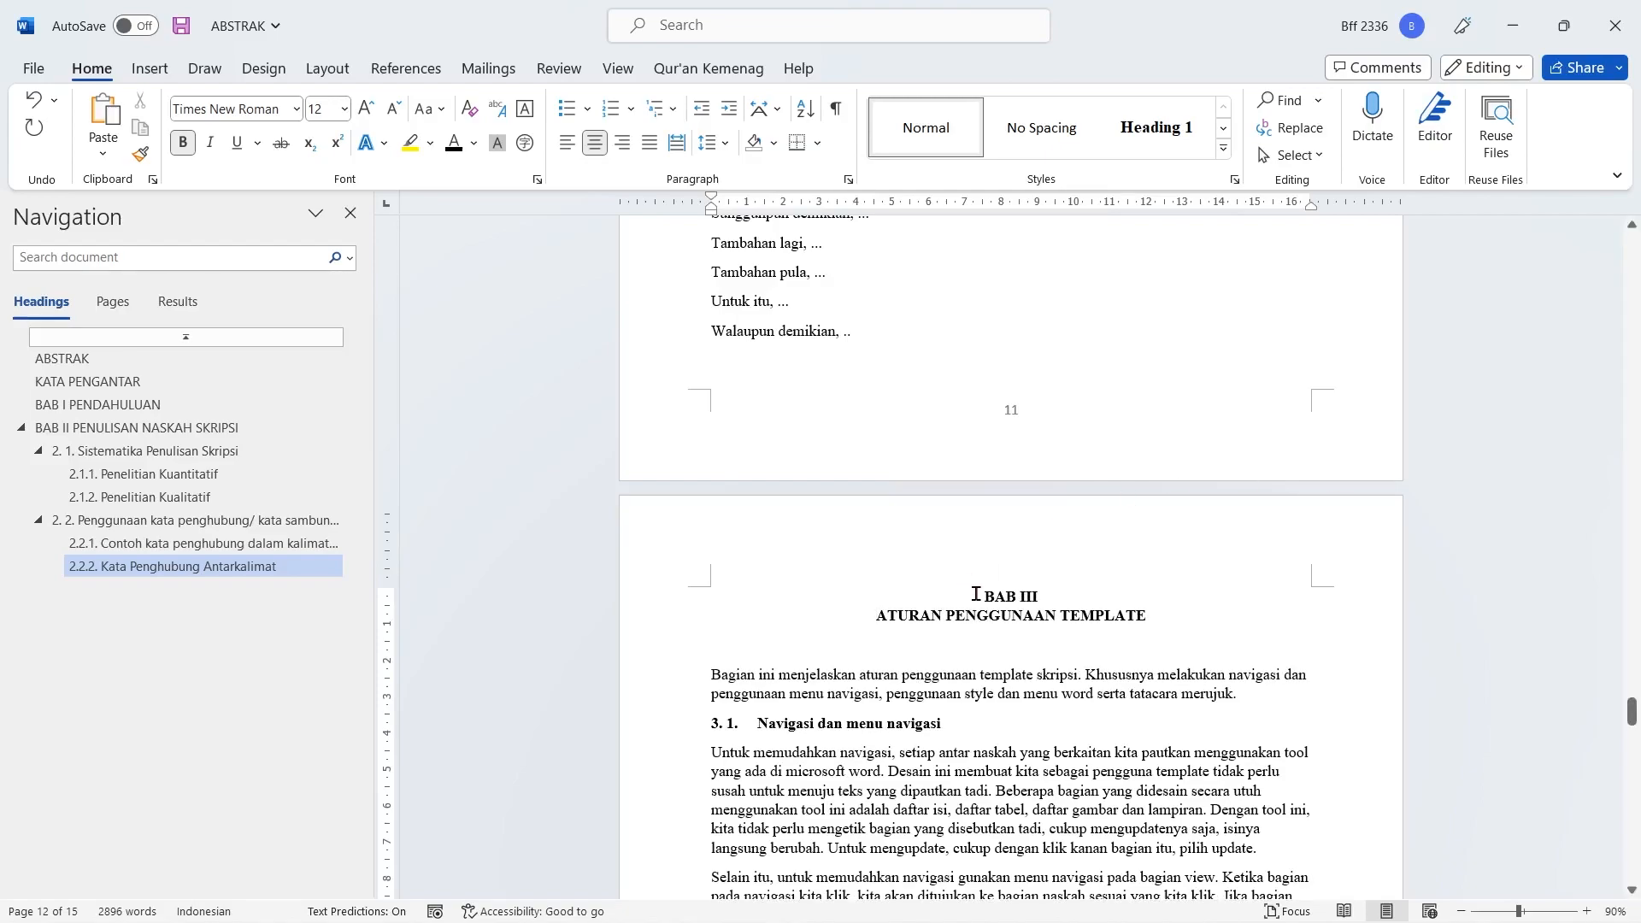
left_click_drag(975, 593, 1176, 615)
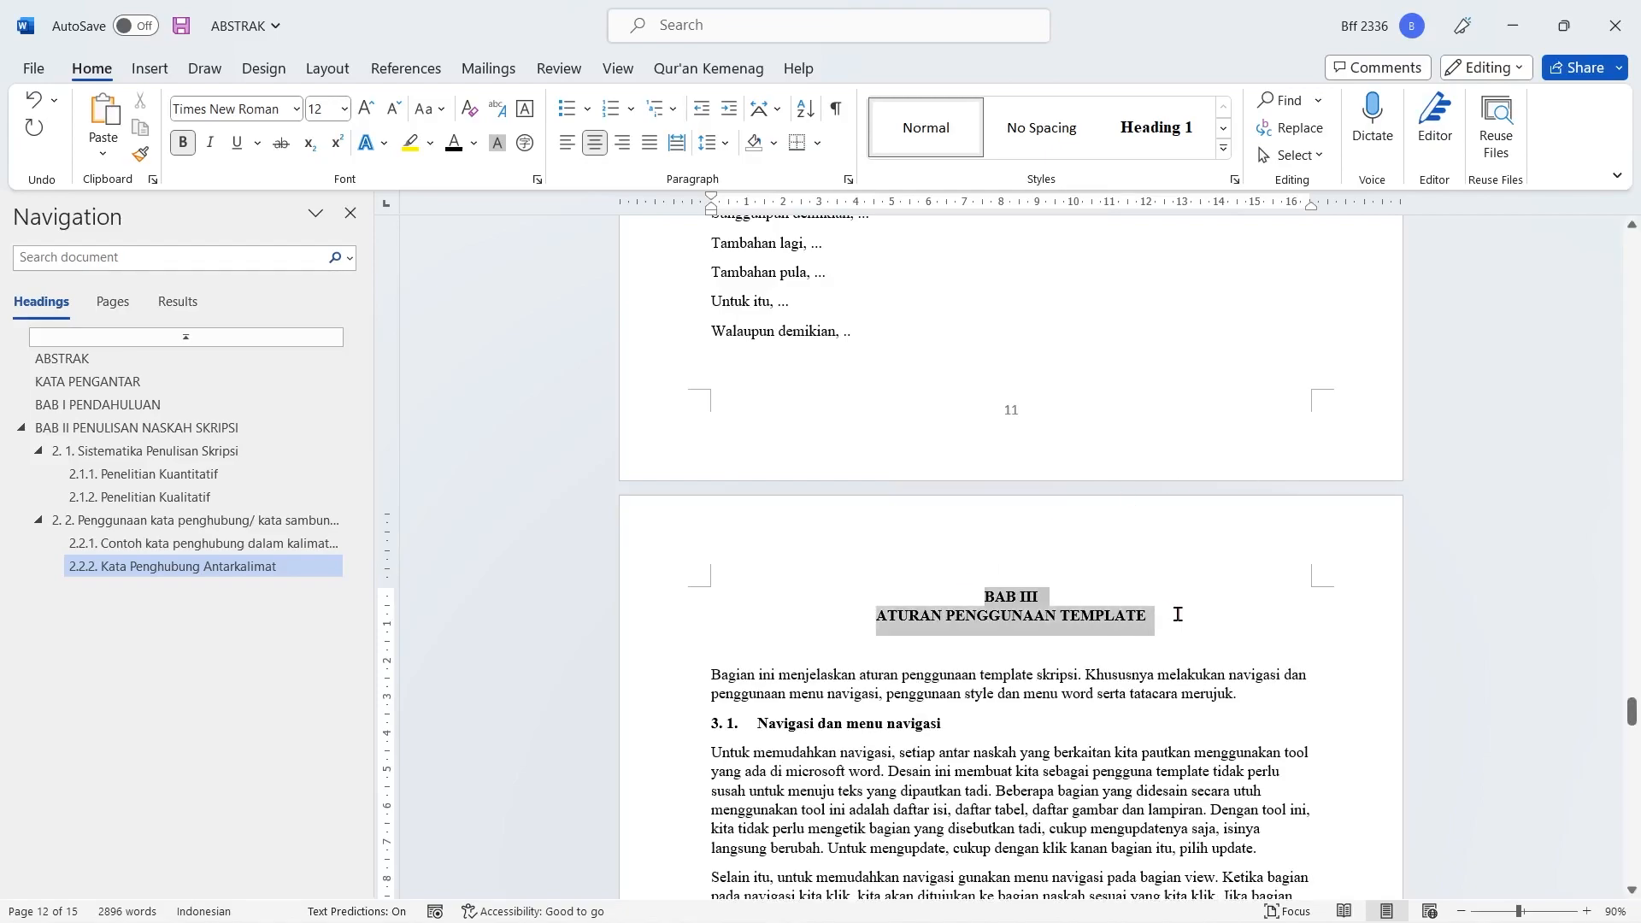
left_click(1158, 151)
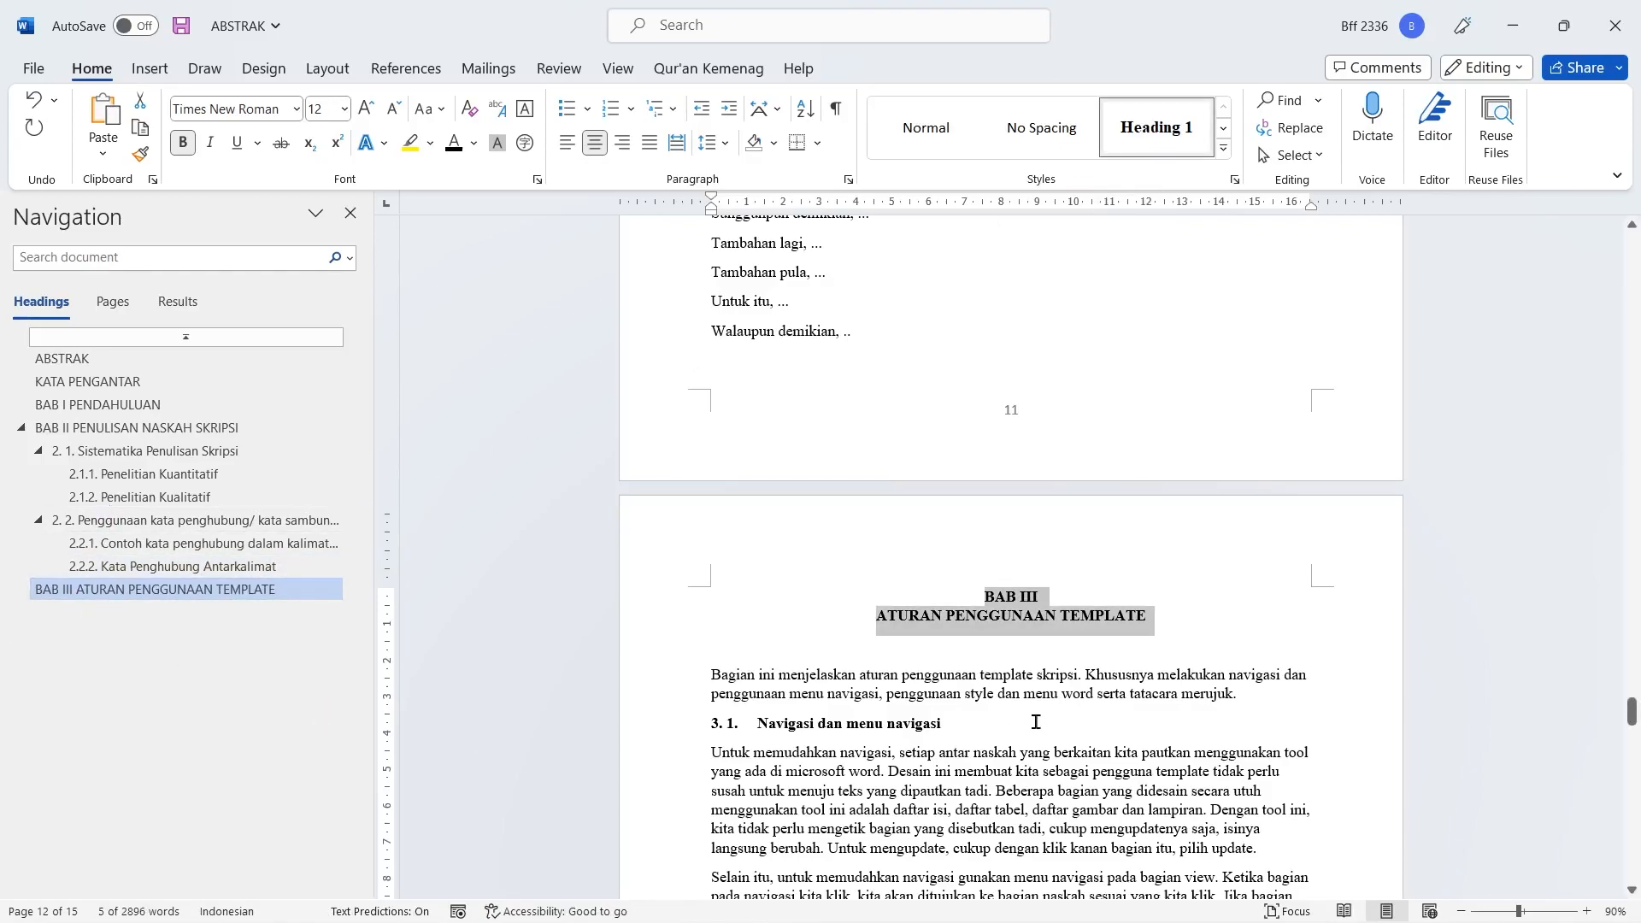
Apply Heading 2 to the "3. 1. Navigasi dan menu navigasi" and "3. 2. Penggunaan Style Word pada naskah skripsi" subheadings
scroll(1037, 721, "down", 2)
left_click_drag(711, 547, 957, 544)
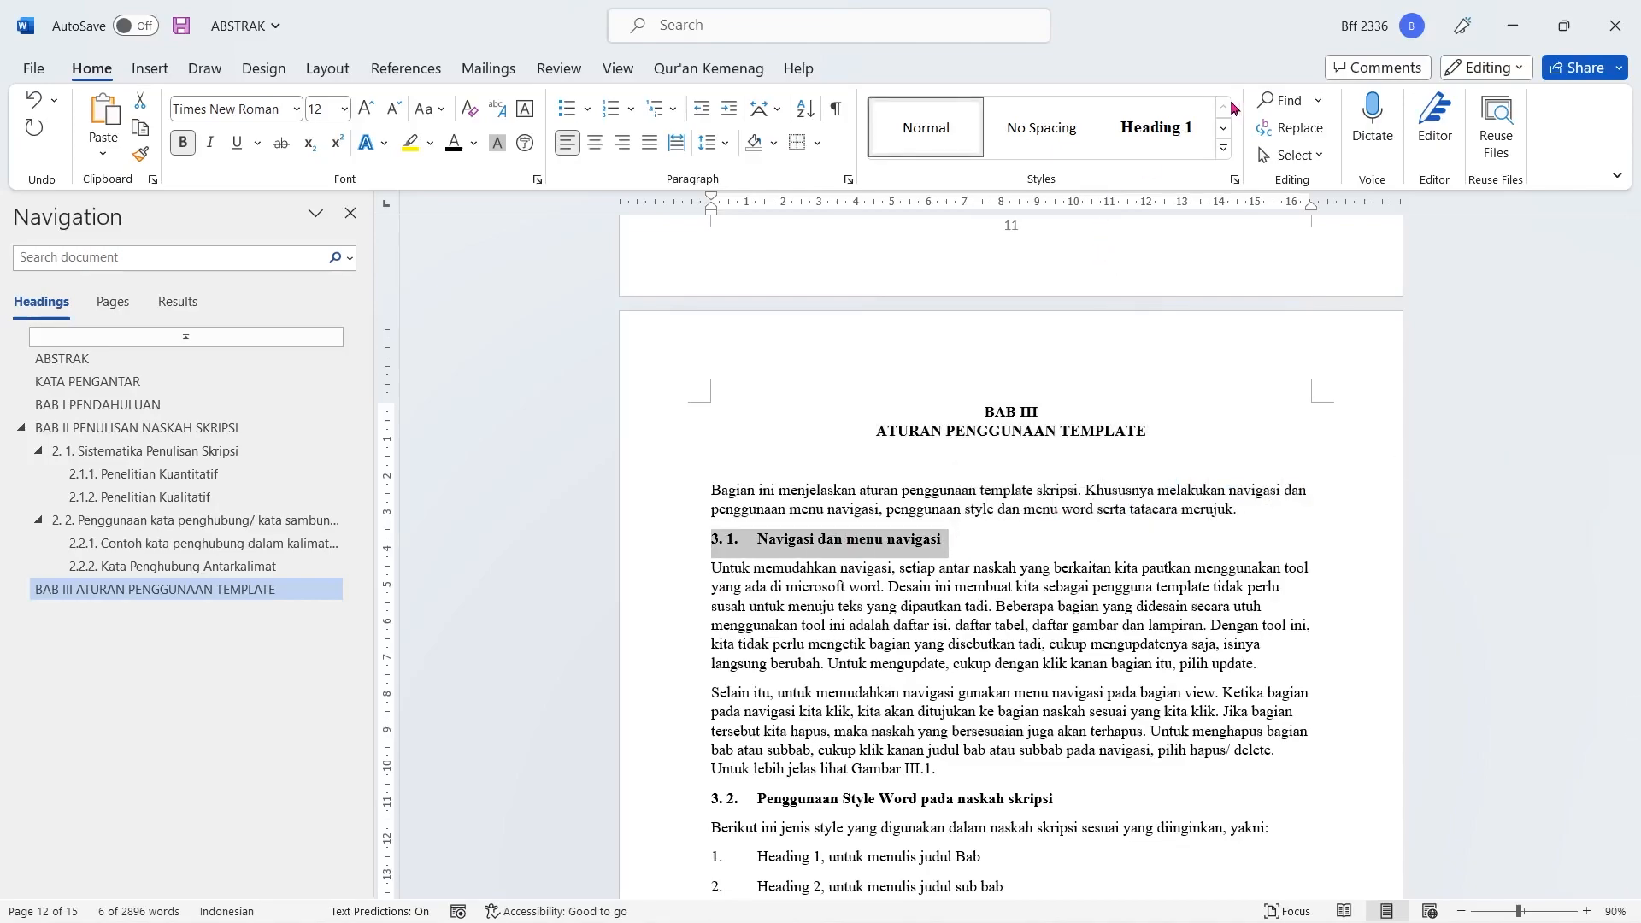
left_click(1223, 129)
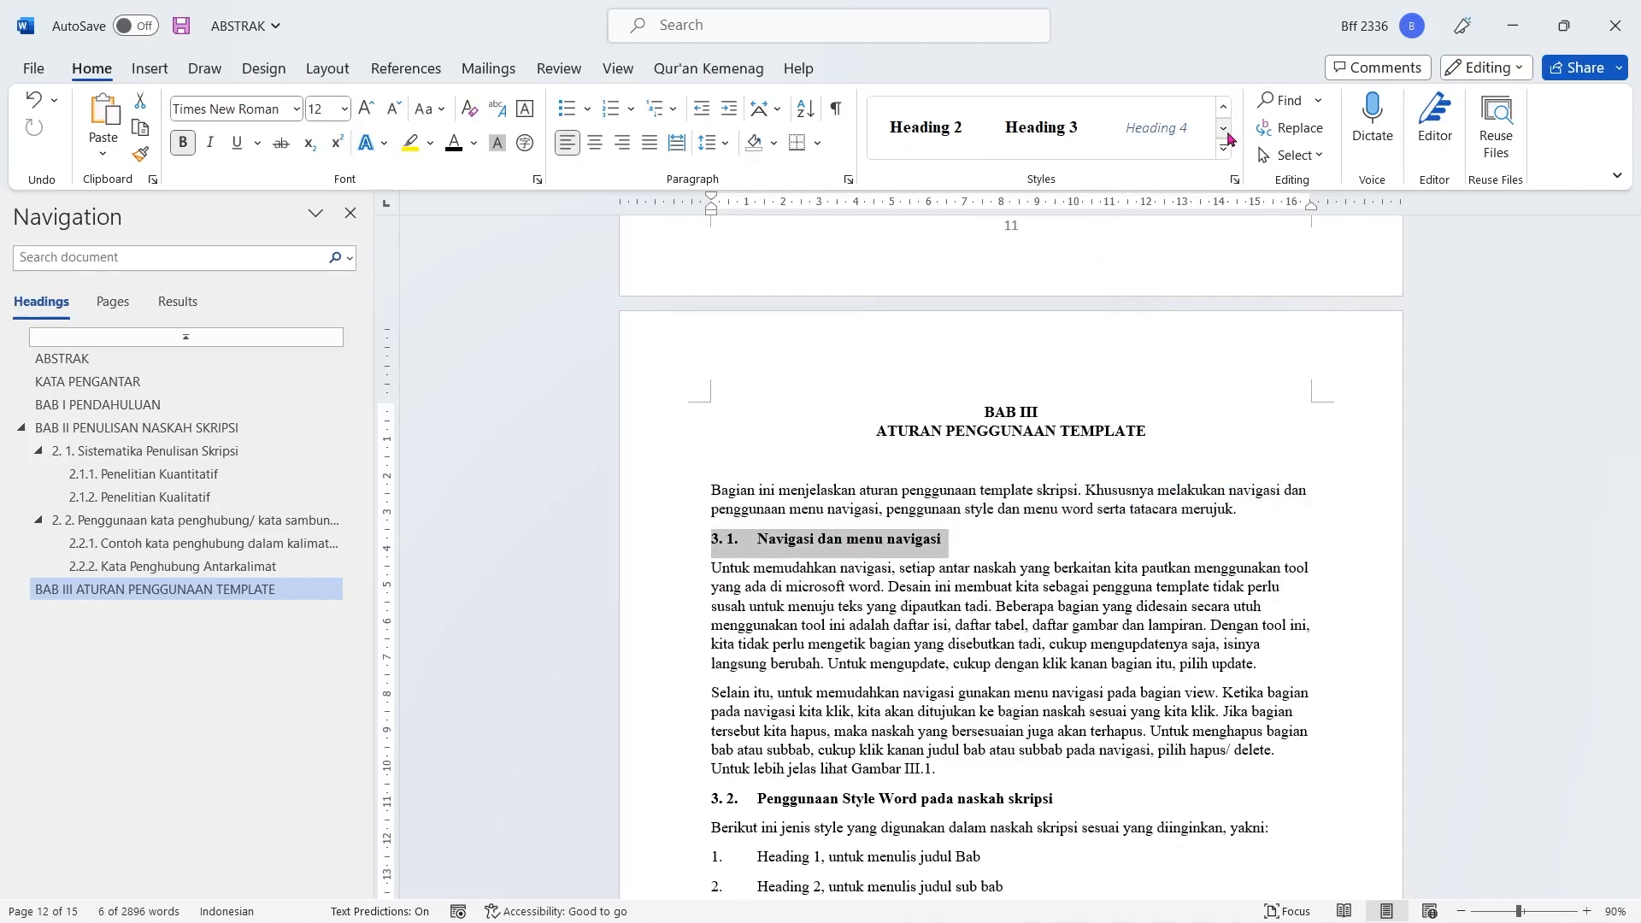
left_click(957, 128)
scroll(901, 594, "down", 2)
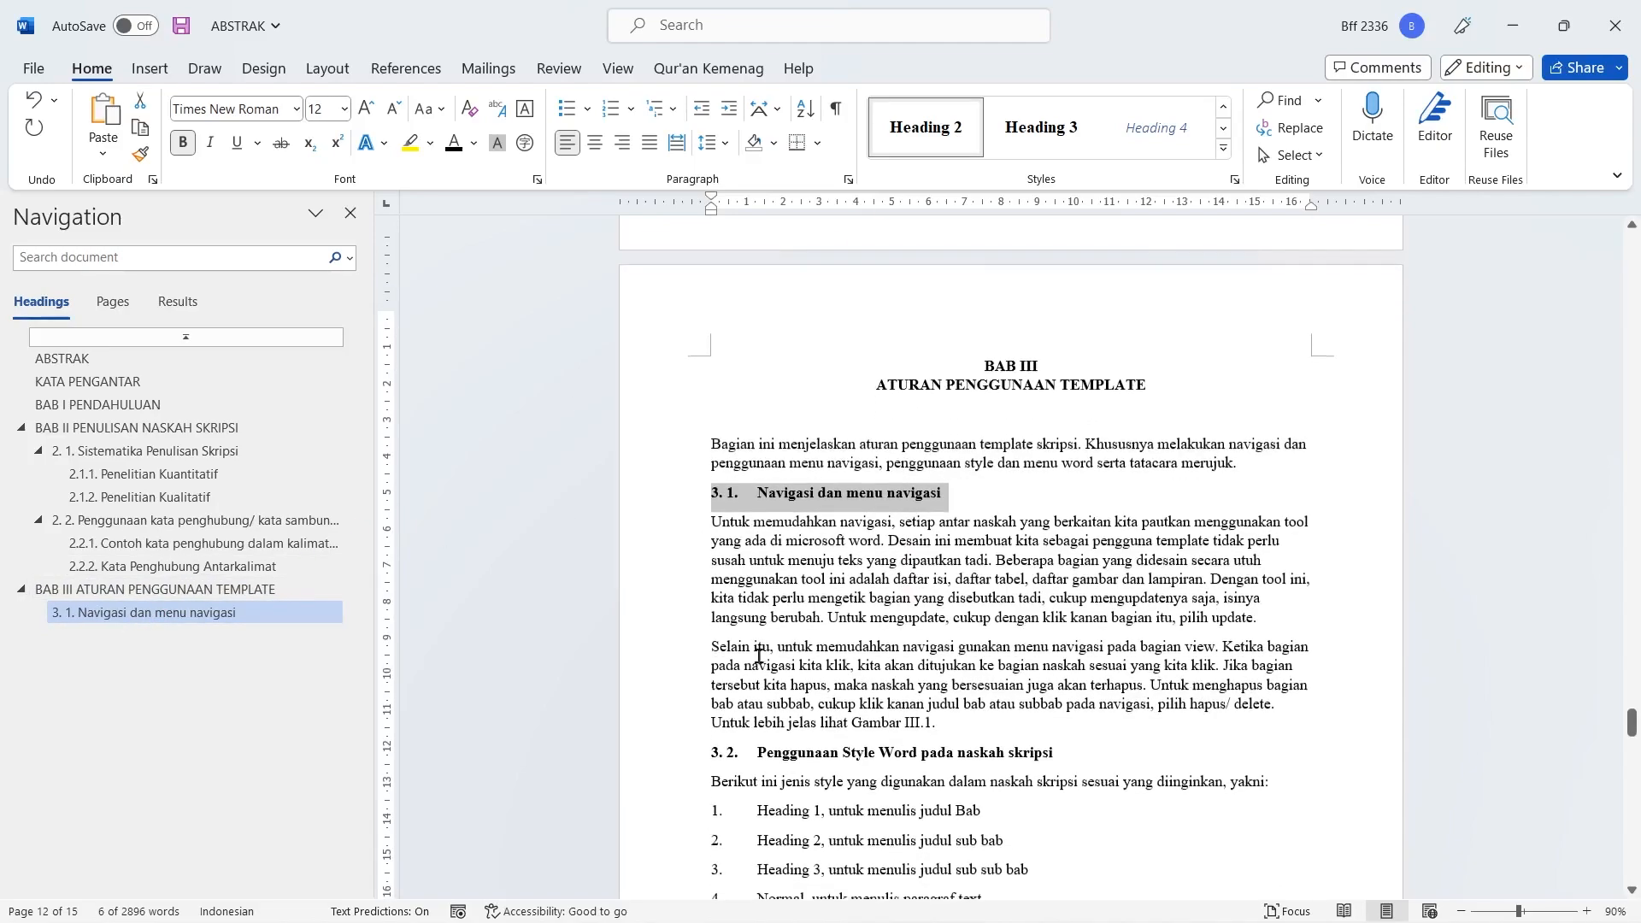
left_click_drag(705, 705, 1060, 708)
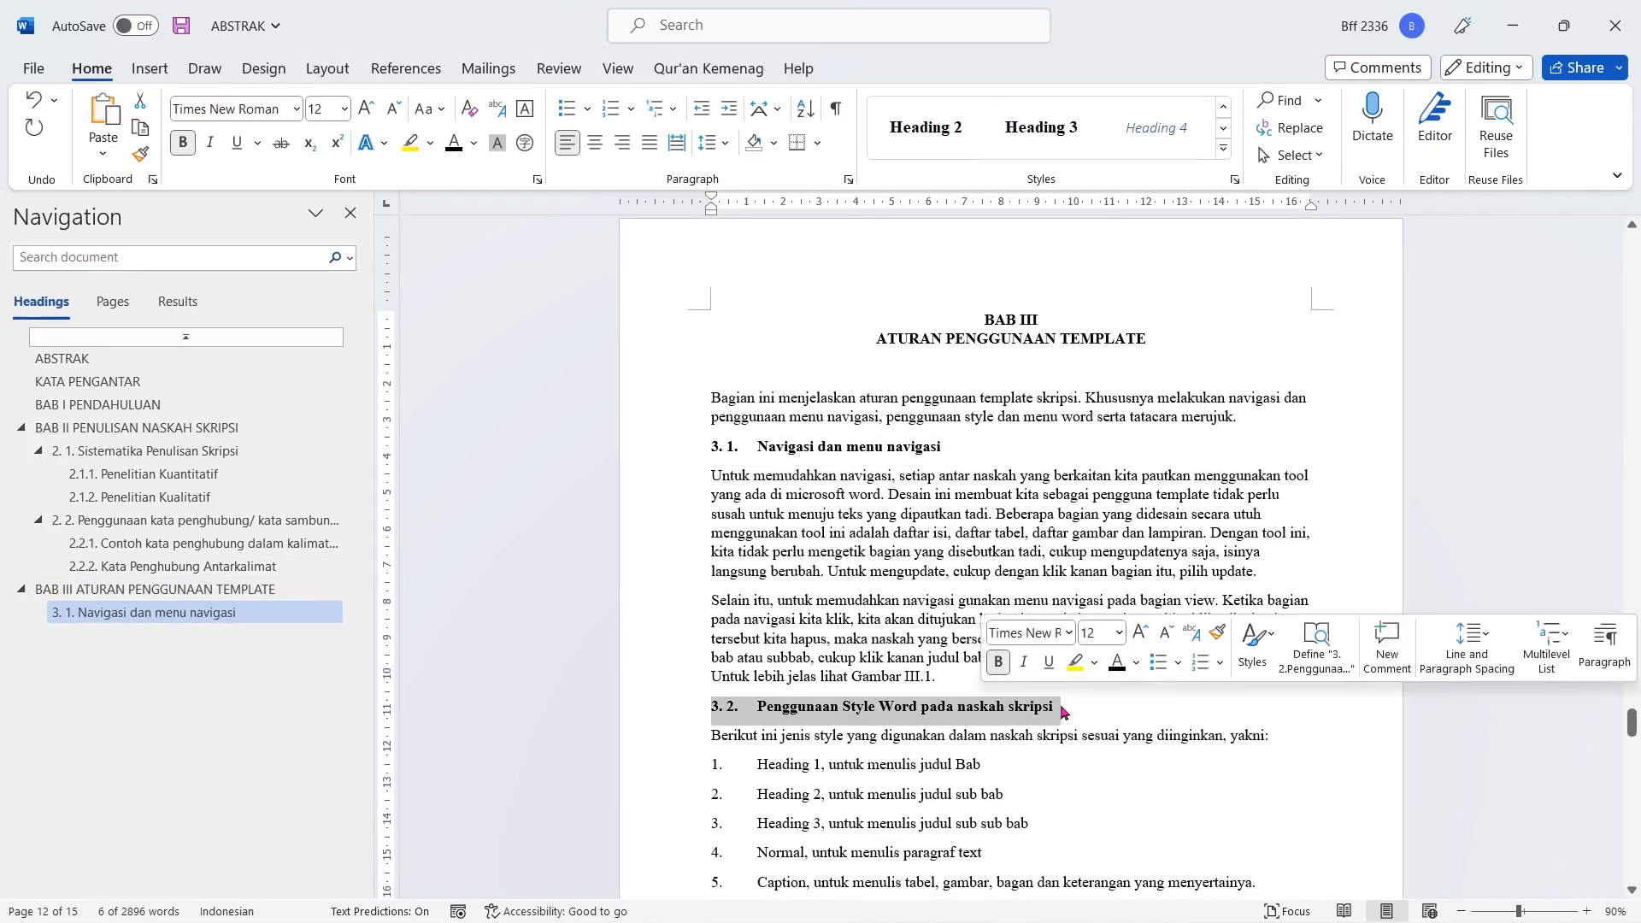
left_click(958, 125)
Apply Heading 2 to the "3. 3. Tata cara merujuk" subheading
scroll(918, 558, "down", 12)
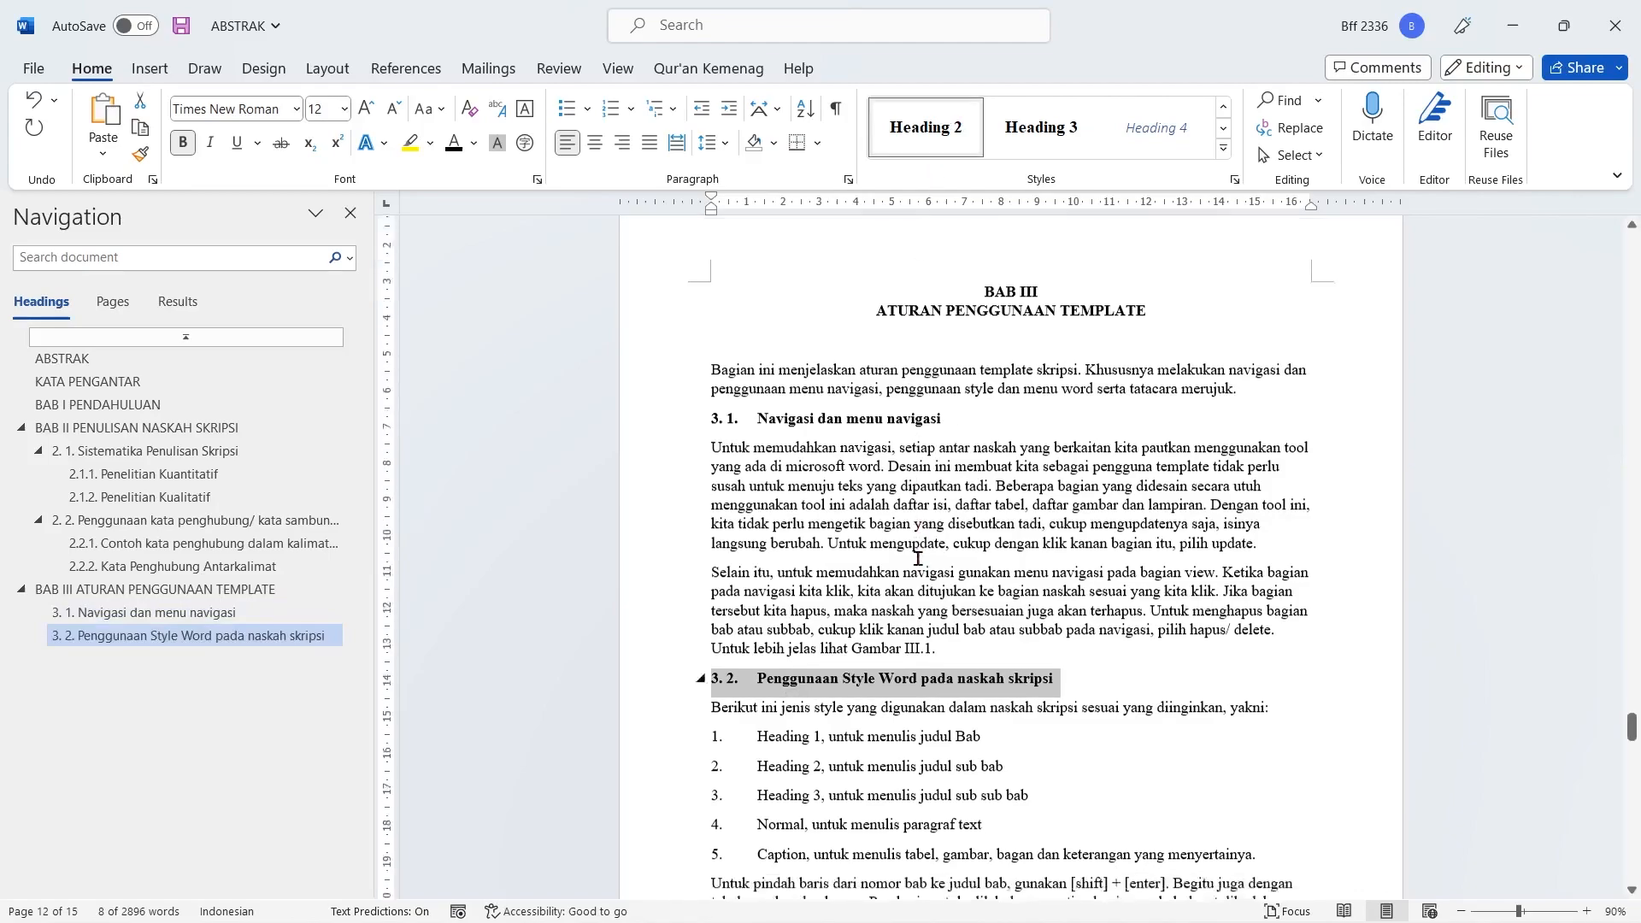
scroll(918, 558, "down", 10)
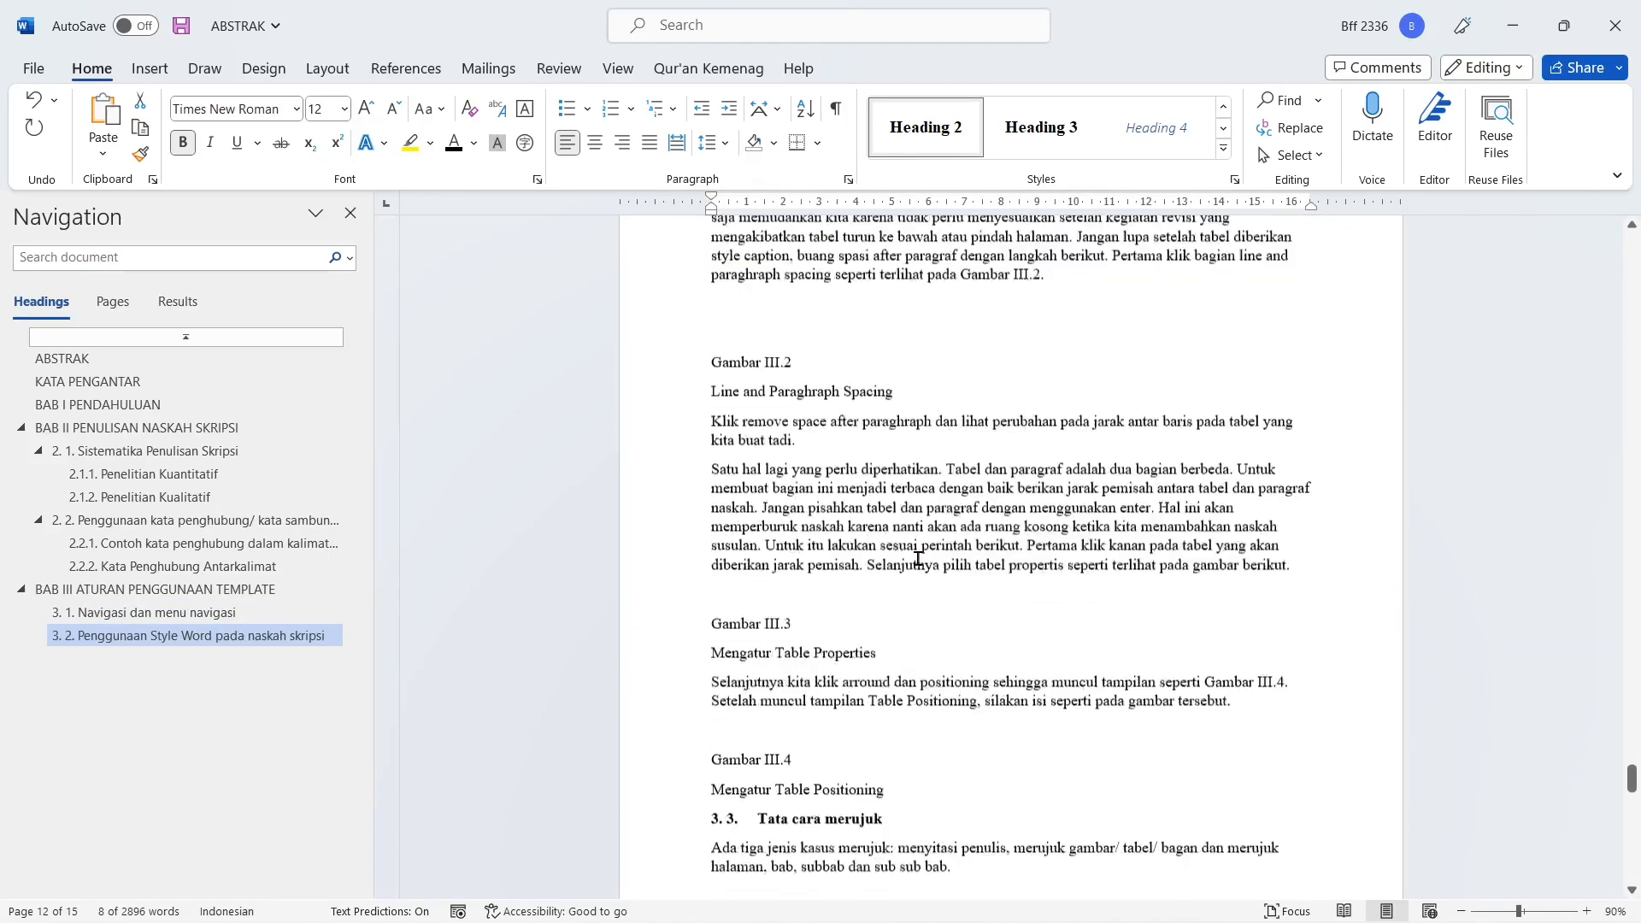
left_click_drag(707, 743, 919, 751)
left_click(949, 127)
Insert a page break before DAFTAR PUSTAKA so that the bibliography starts on its own page
scroll(1034, 487, "down", 20)
scroll(1062, 578, "up", 5)
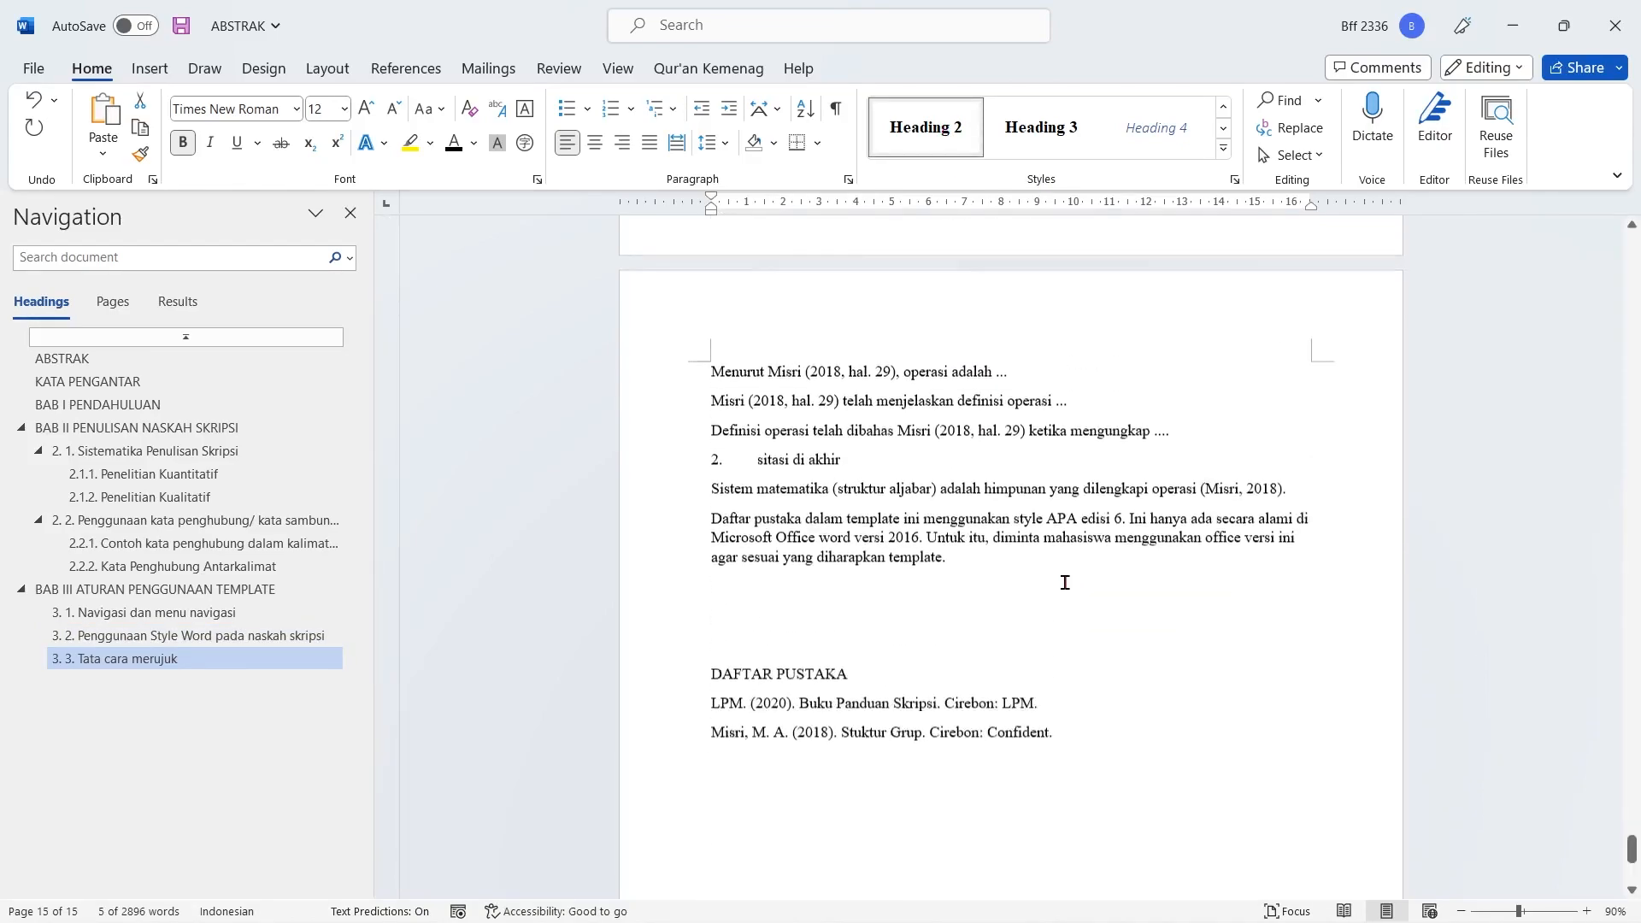
scroll(822, 830, "down", 1)
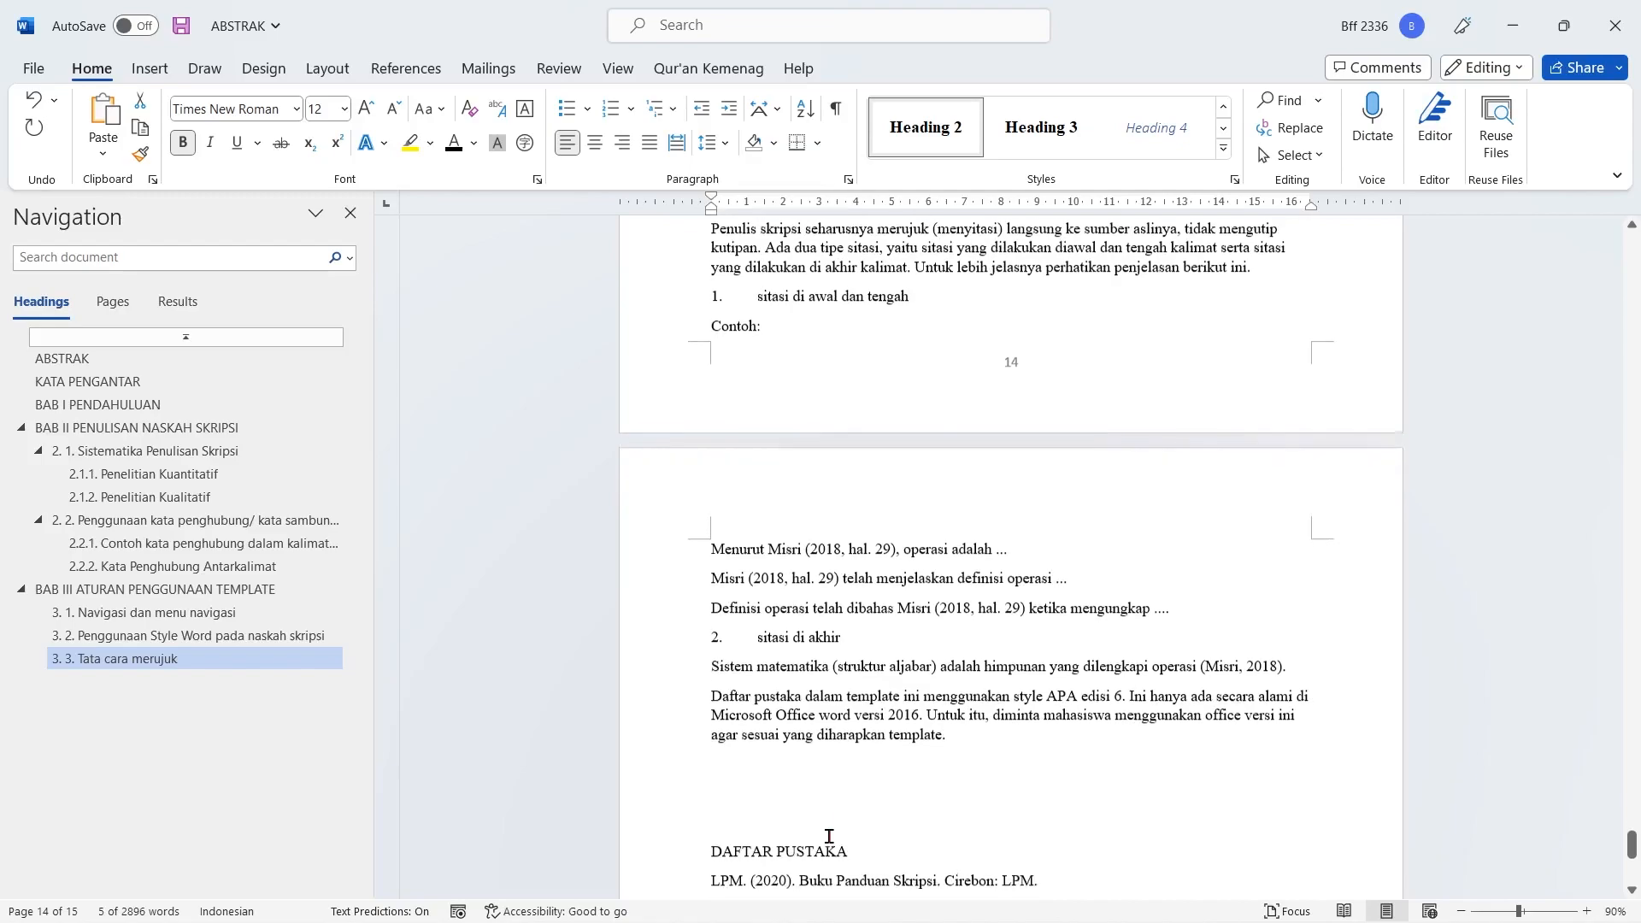
left_click(865, 788)
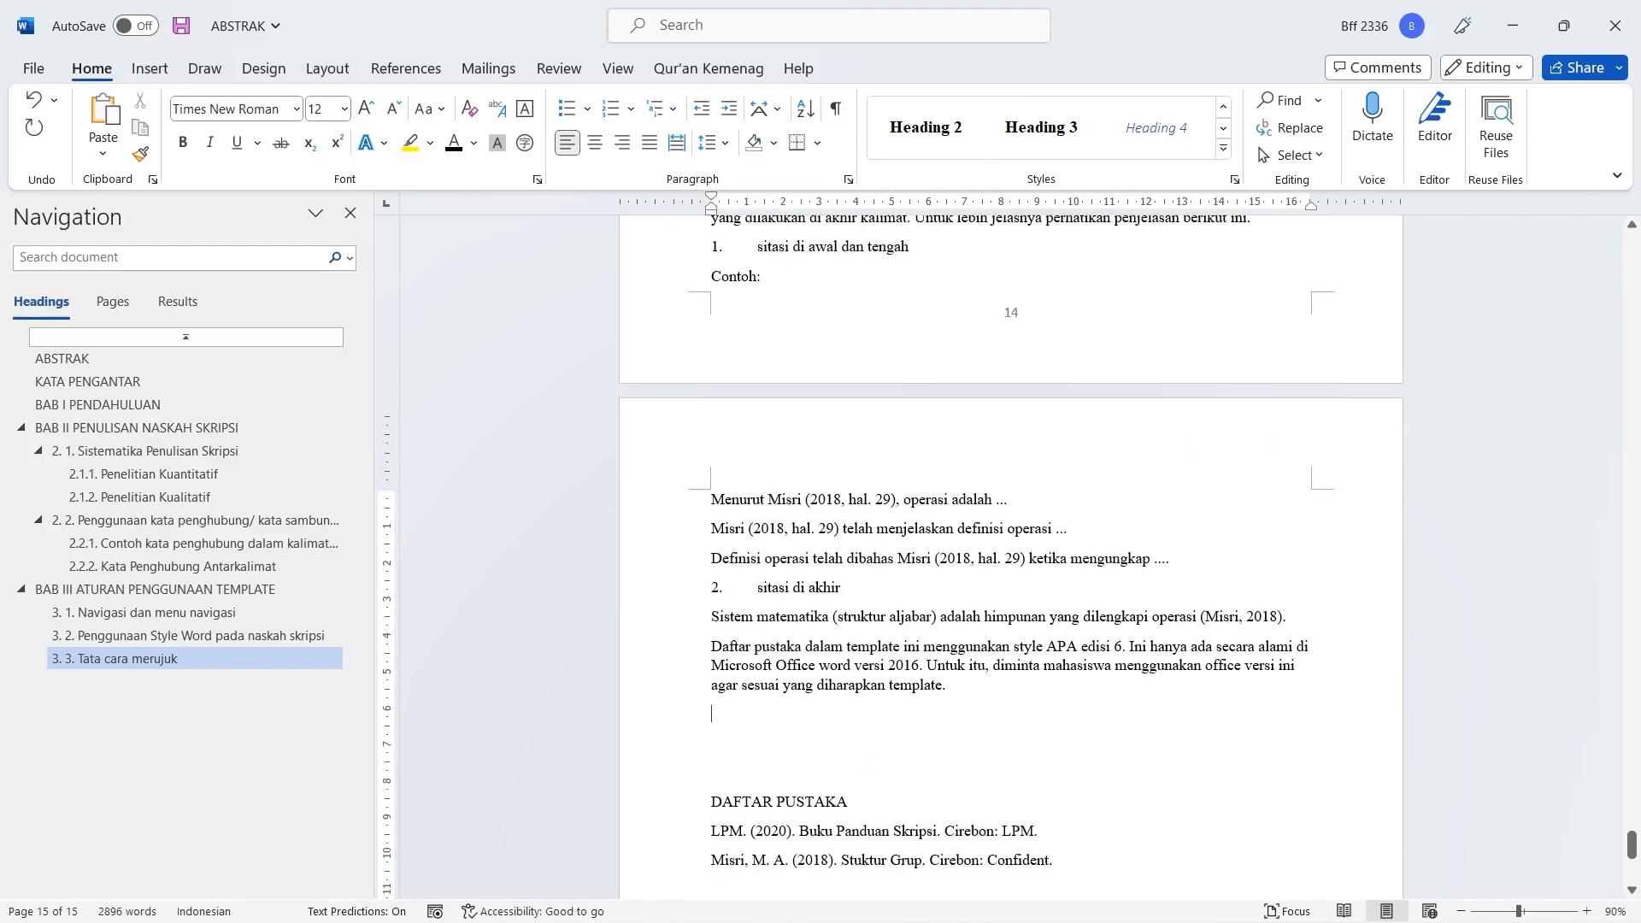
scroll(1011, 556, "down", 4)
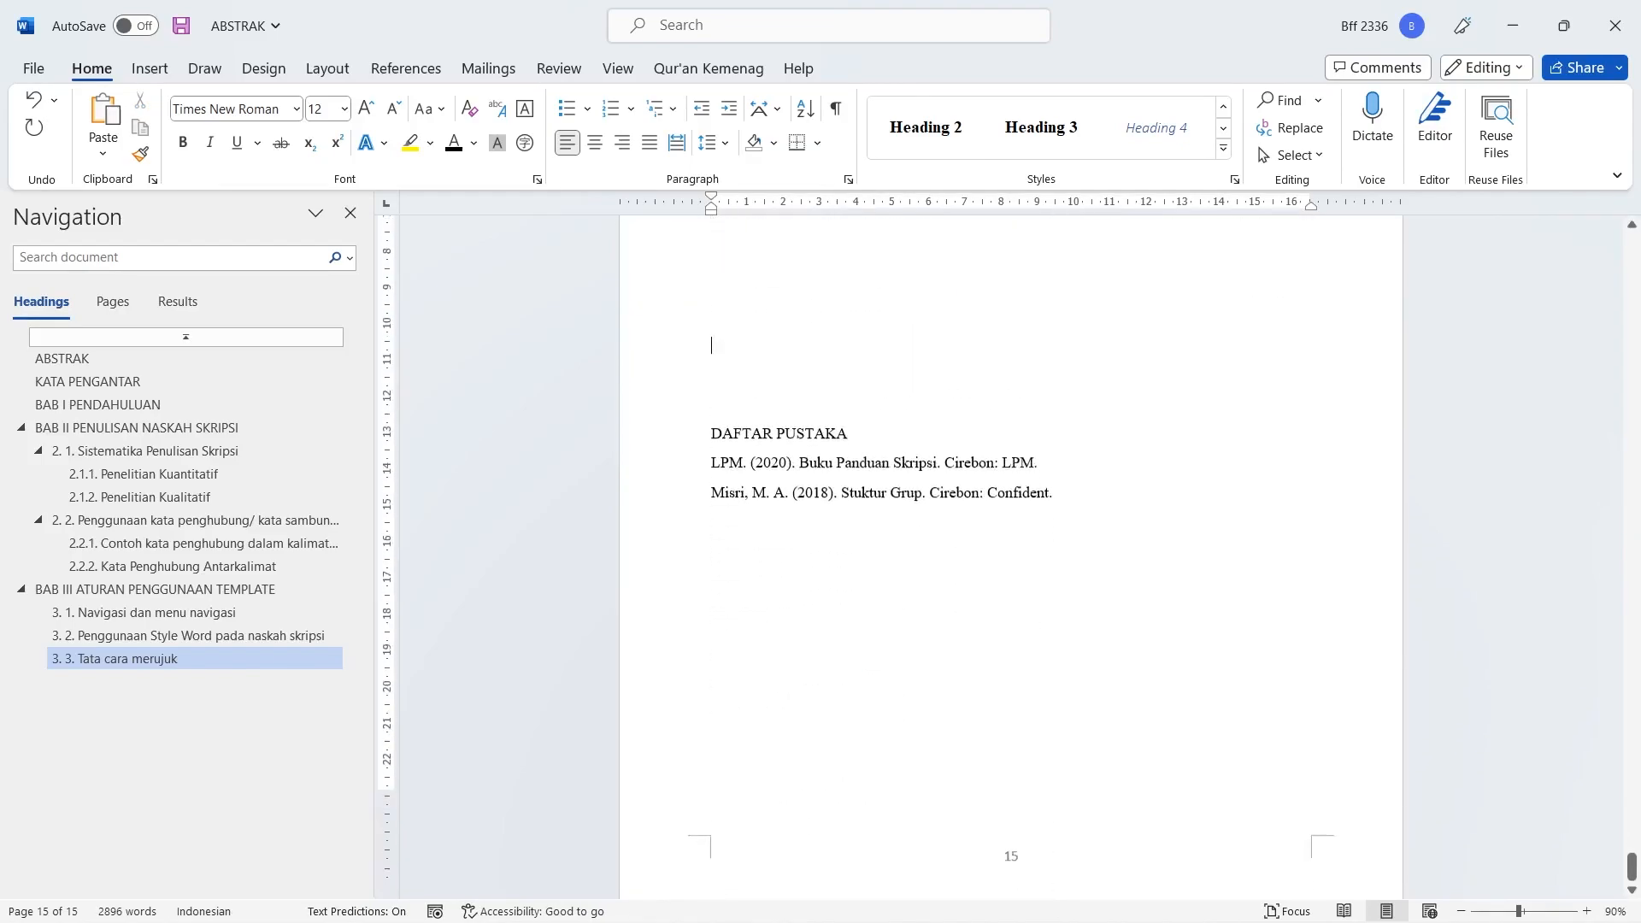
key("ctrl+Return")
Make the DAFTAR PUSTAKA title bold and centred, and add two empty paragraphs below it
key("shift+End")
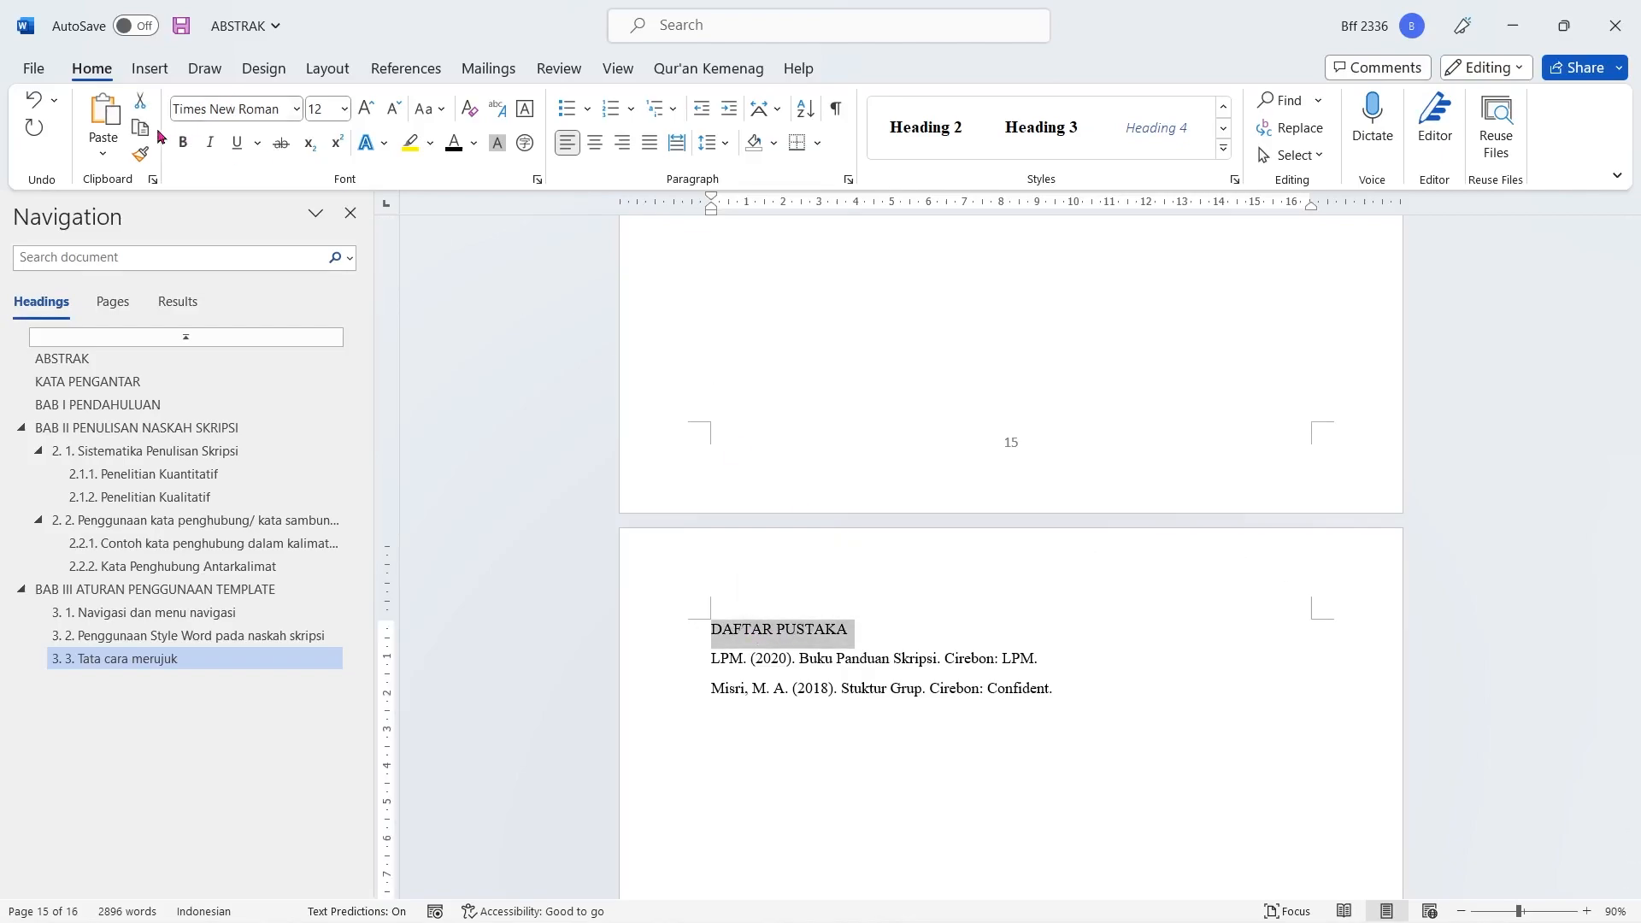
left_click(182, 142)
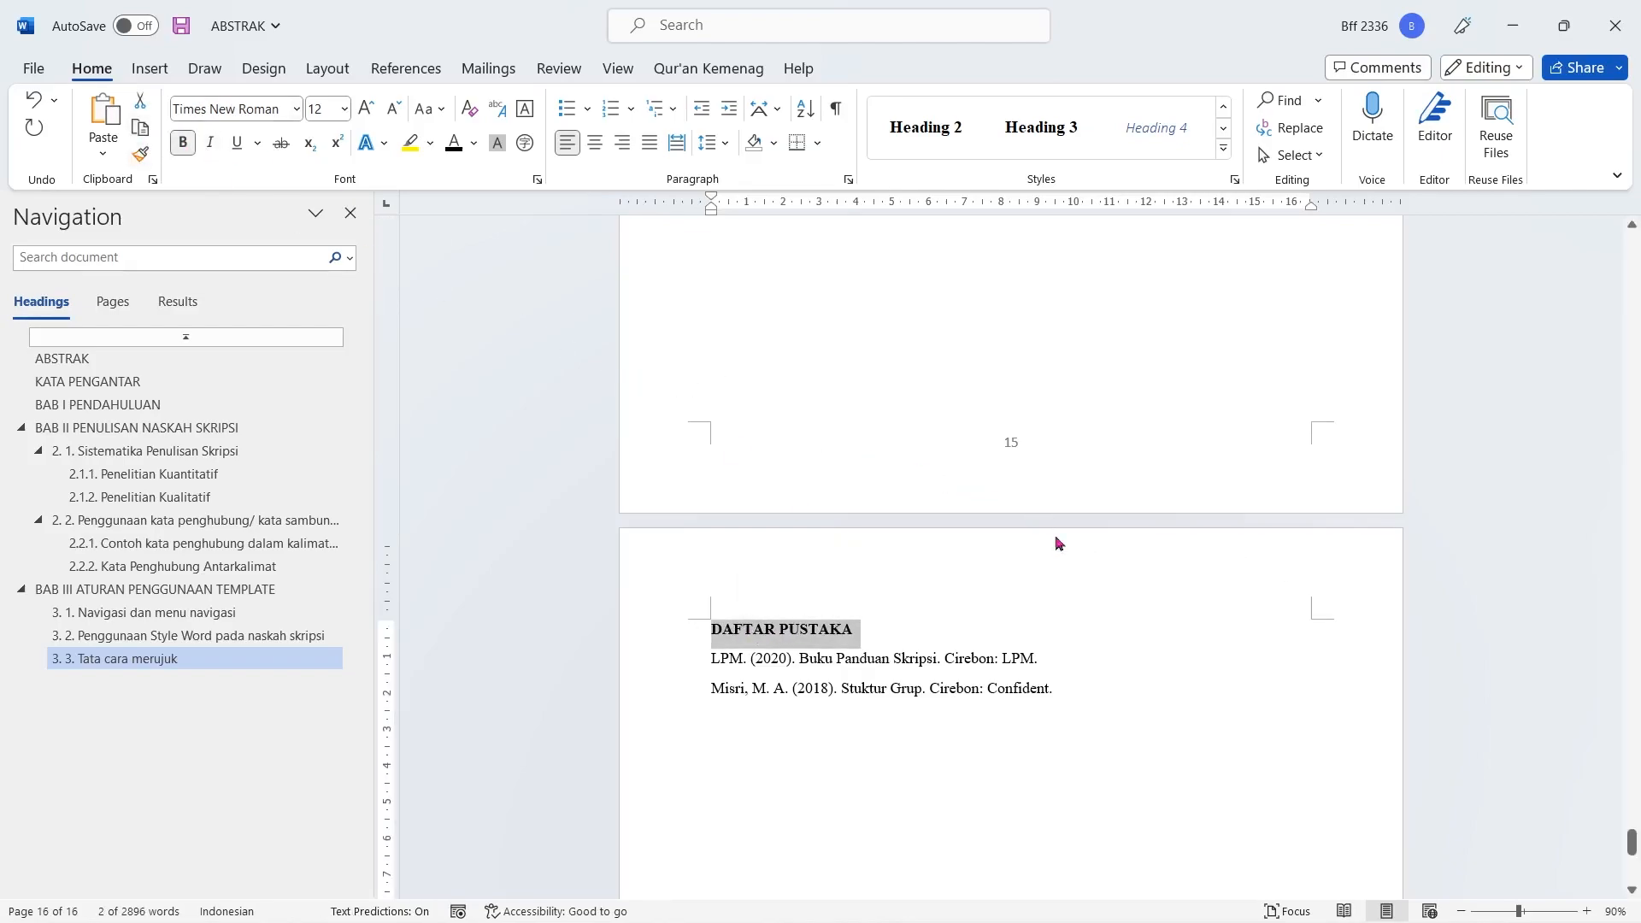
left_click(595, 143)
left_click(1102, 643)
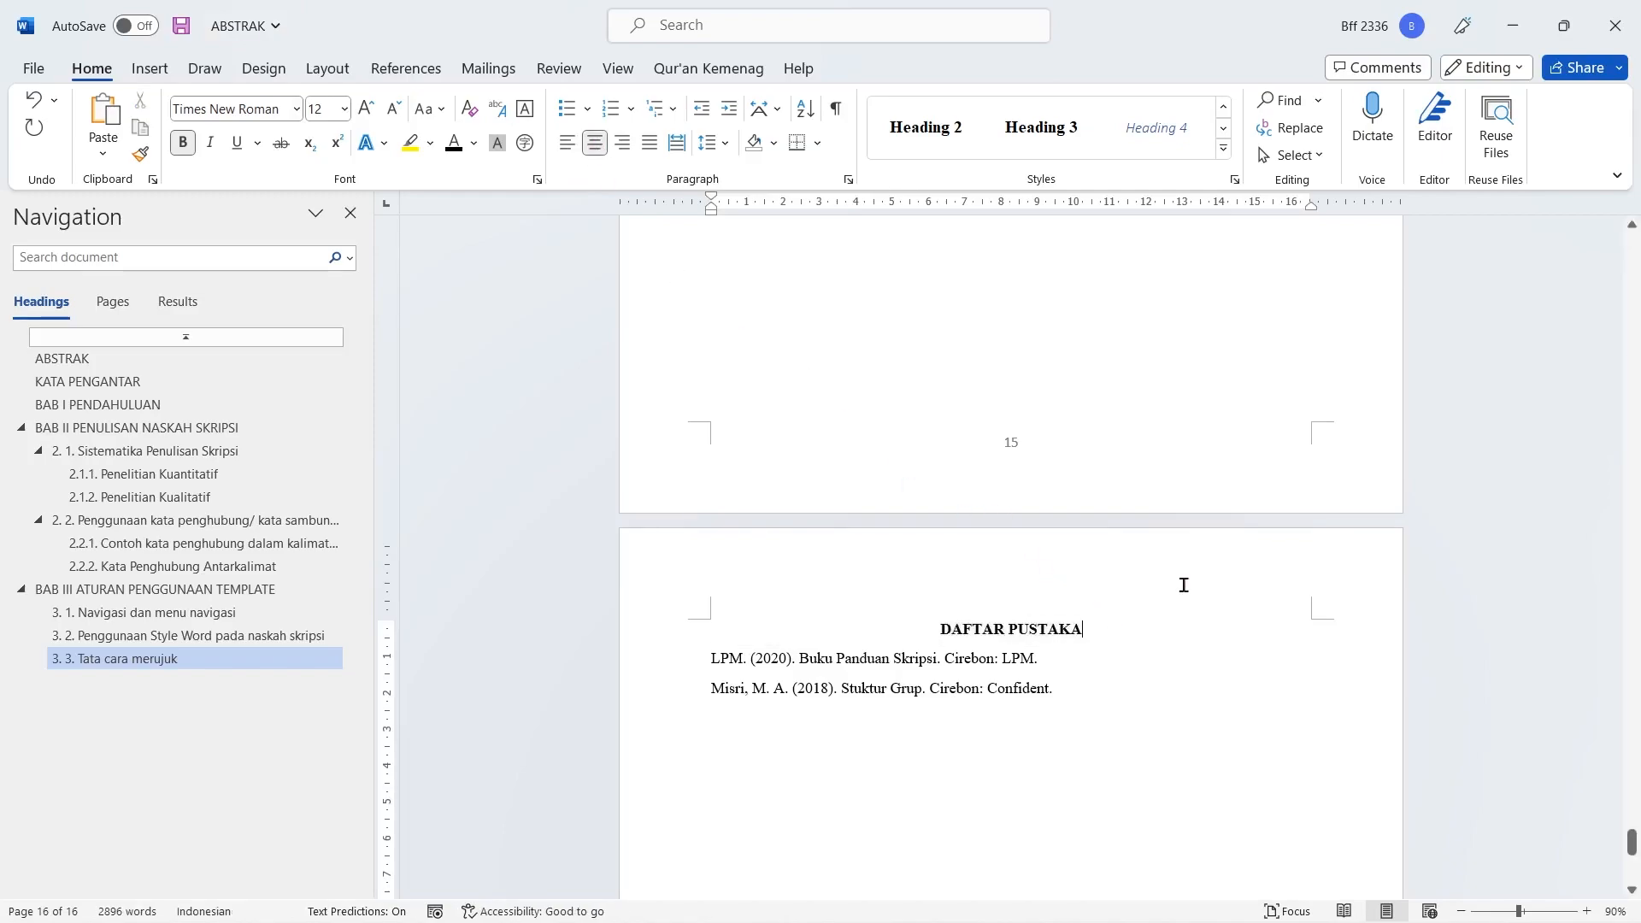
key("Return")
key("Return")
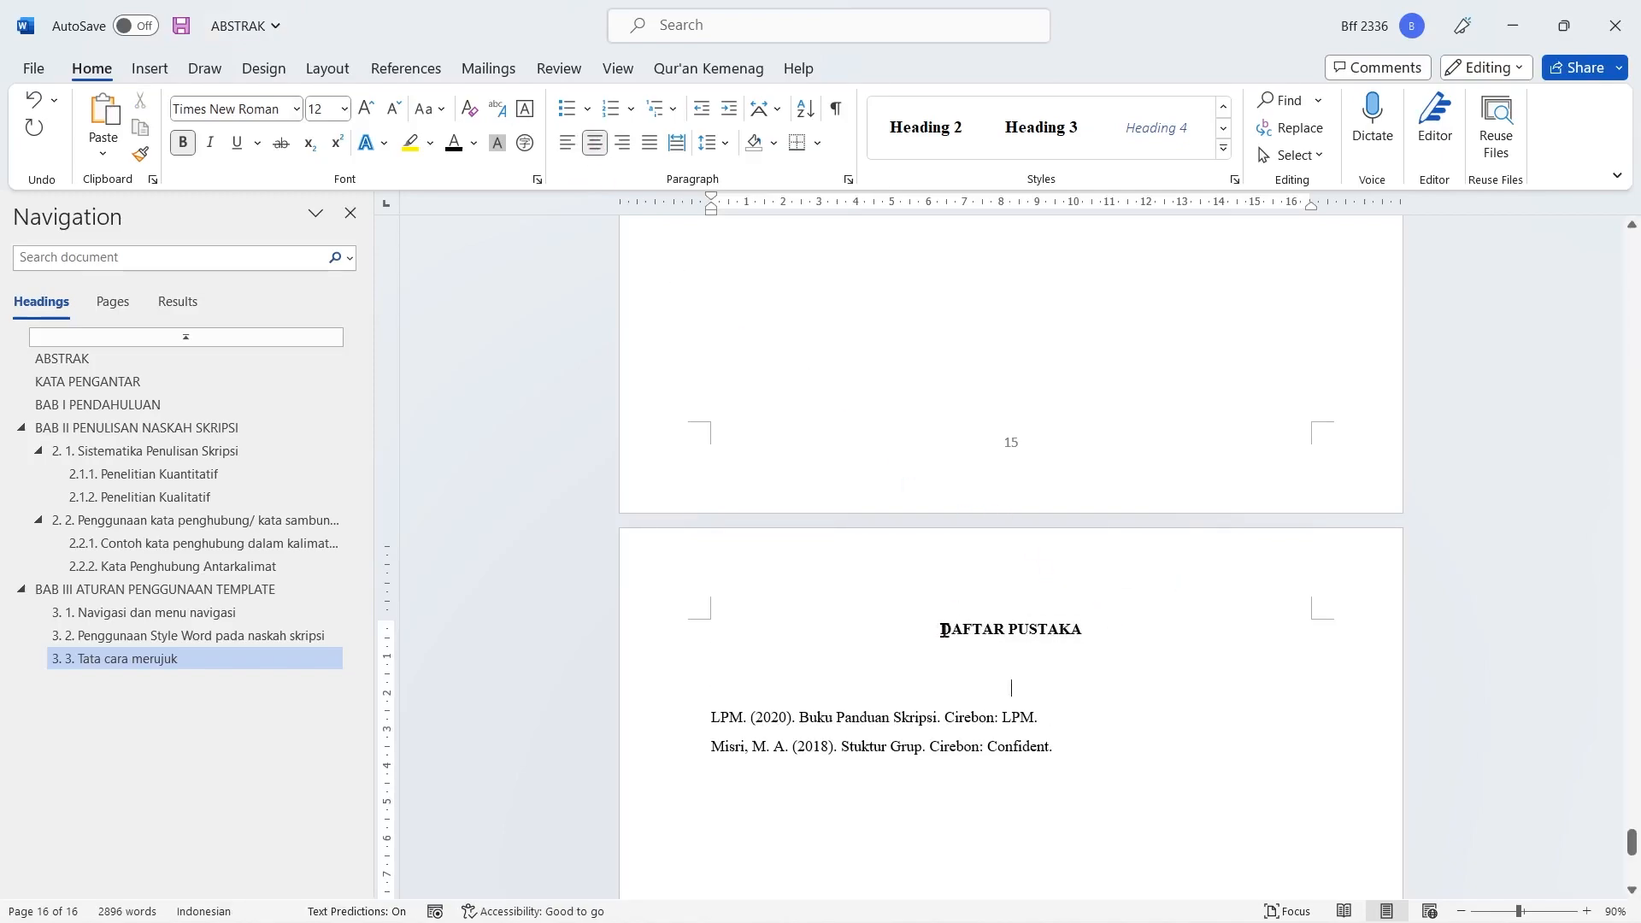
Apply Heading 1 to the DAFTAR PUSTAKA title
left_click_drag(945, 630, 1116, 633)
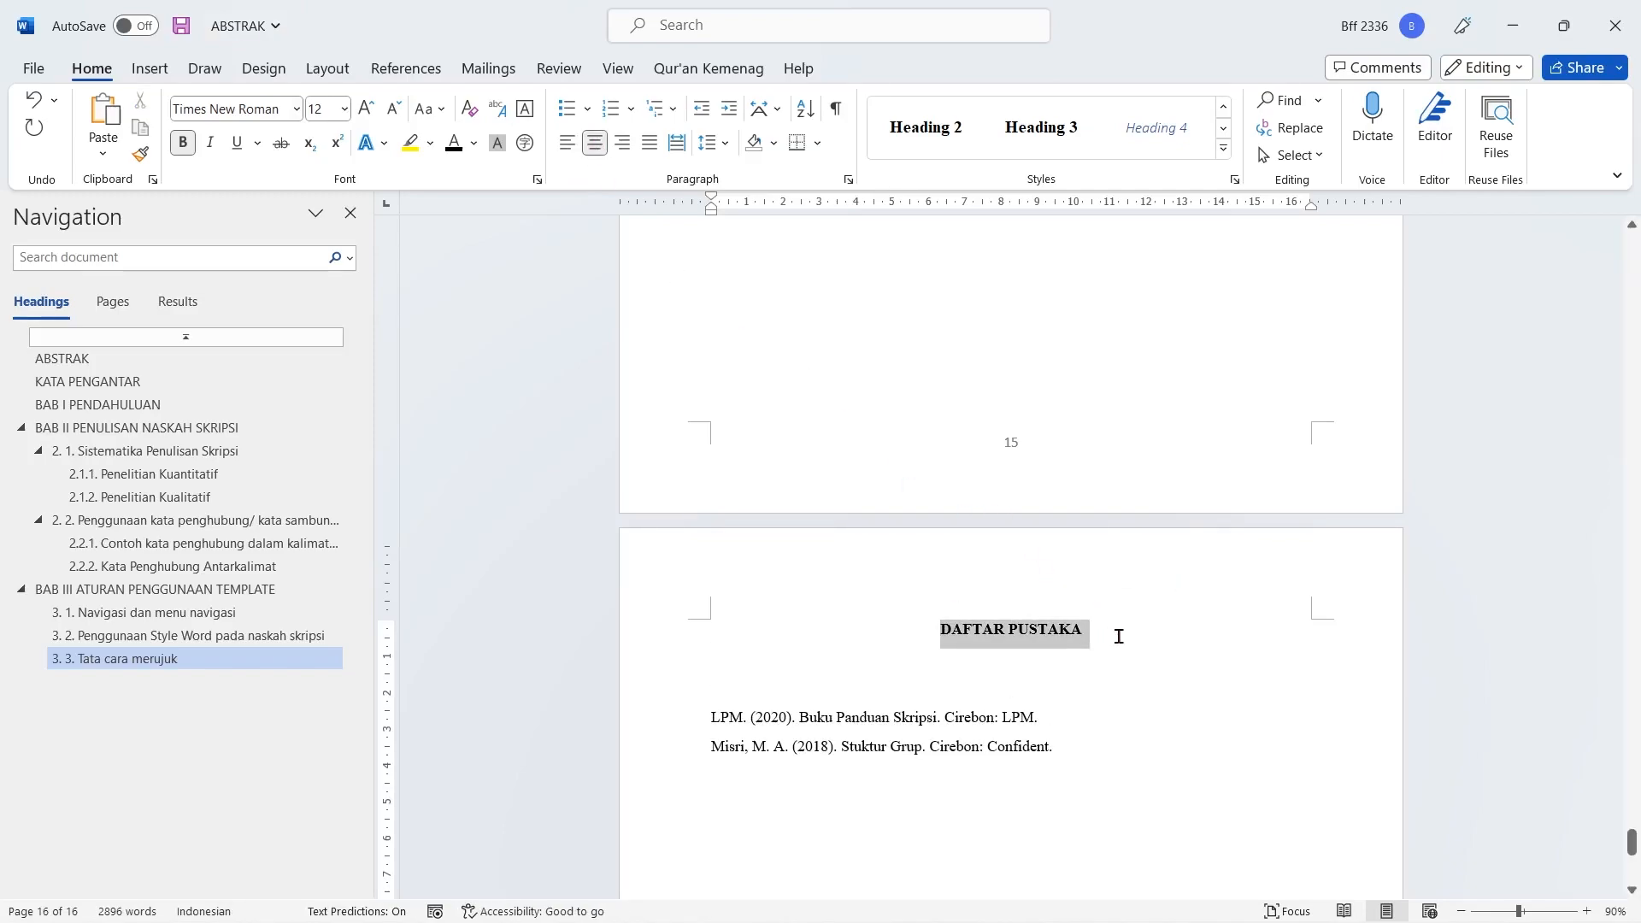
left_click(1224, 107)
left_click(1156, 128)
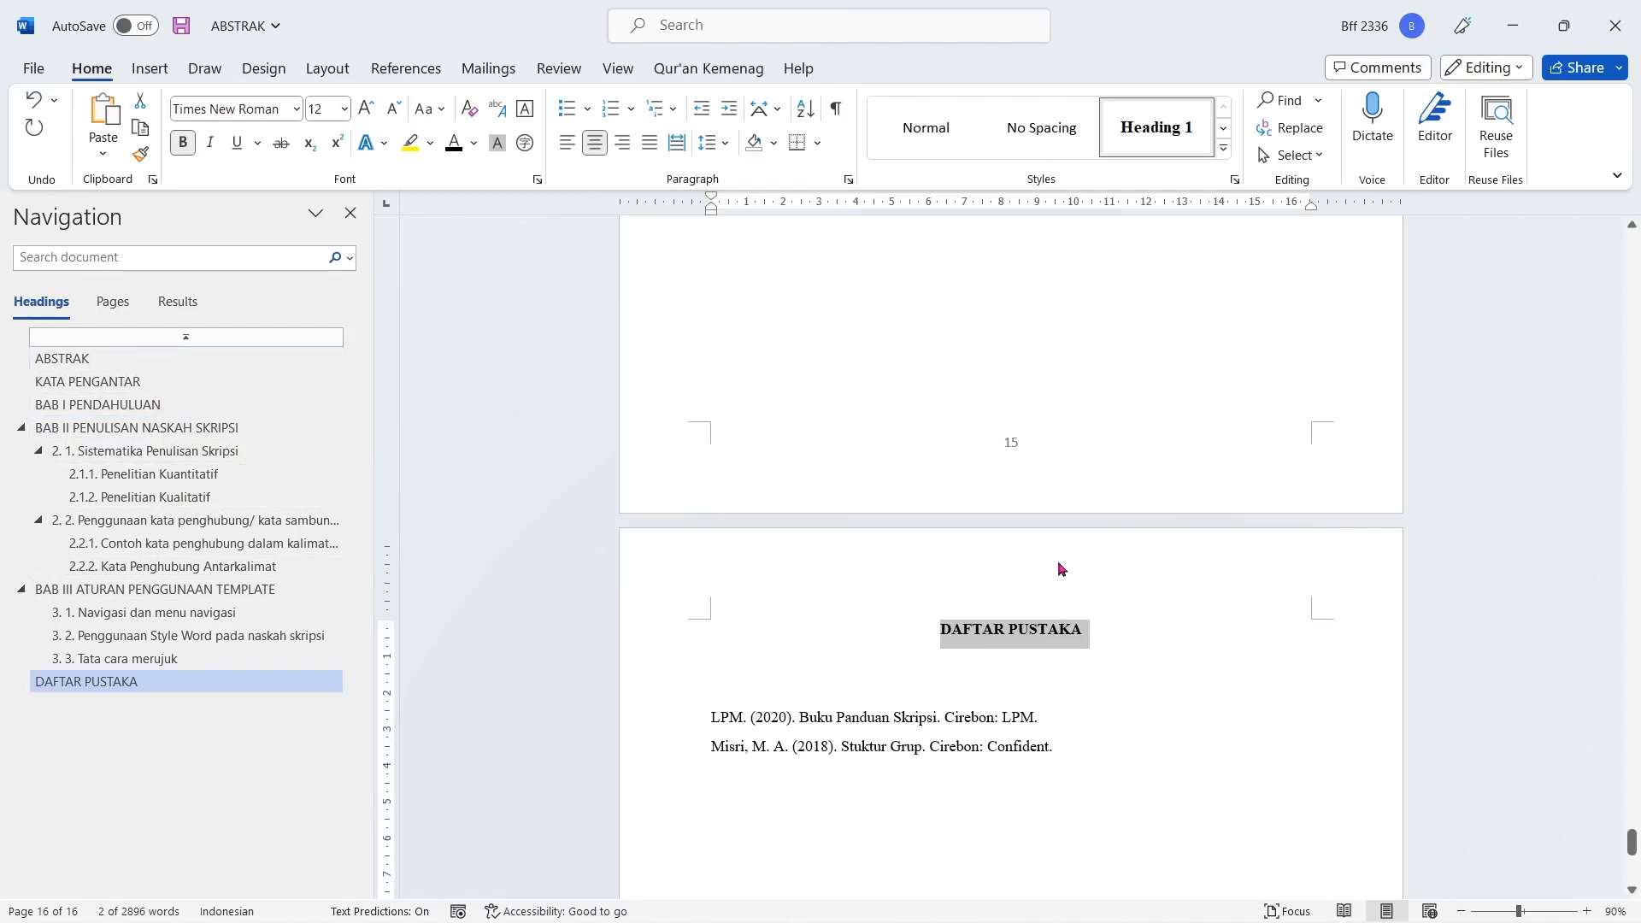
Check the styled headings by jumping from the document outline to BAB I and subchapters 2.2, 2.2.2, 3.2 and 3.1
scroll(1057, 560, "up", 5)
scroll(1057, 560, "up", 15)
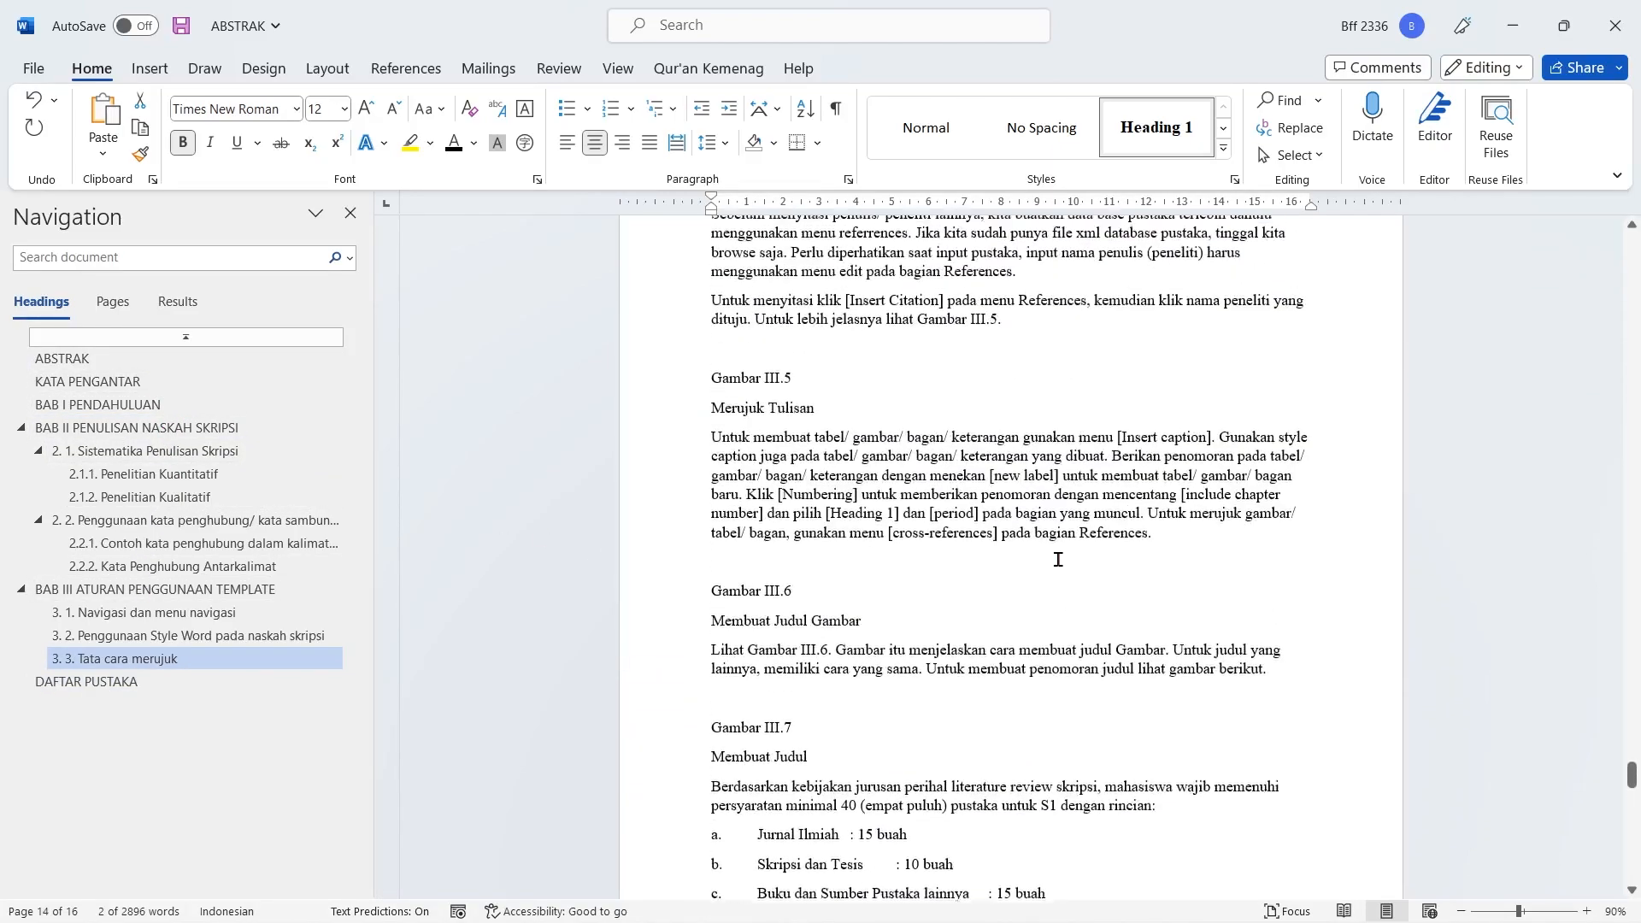
scroll(1057, 560, "up", 15)
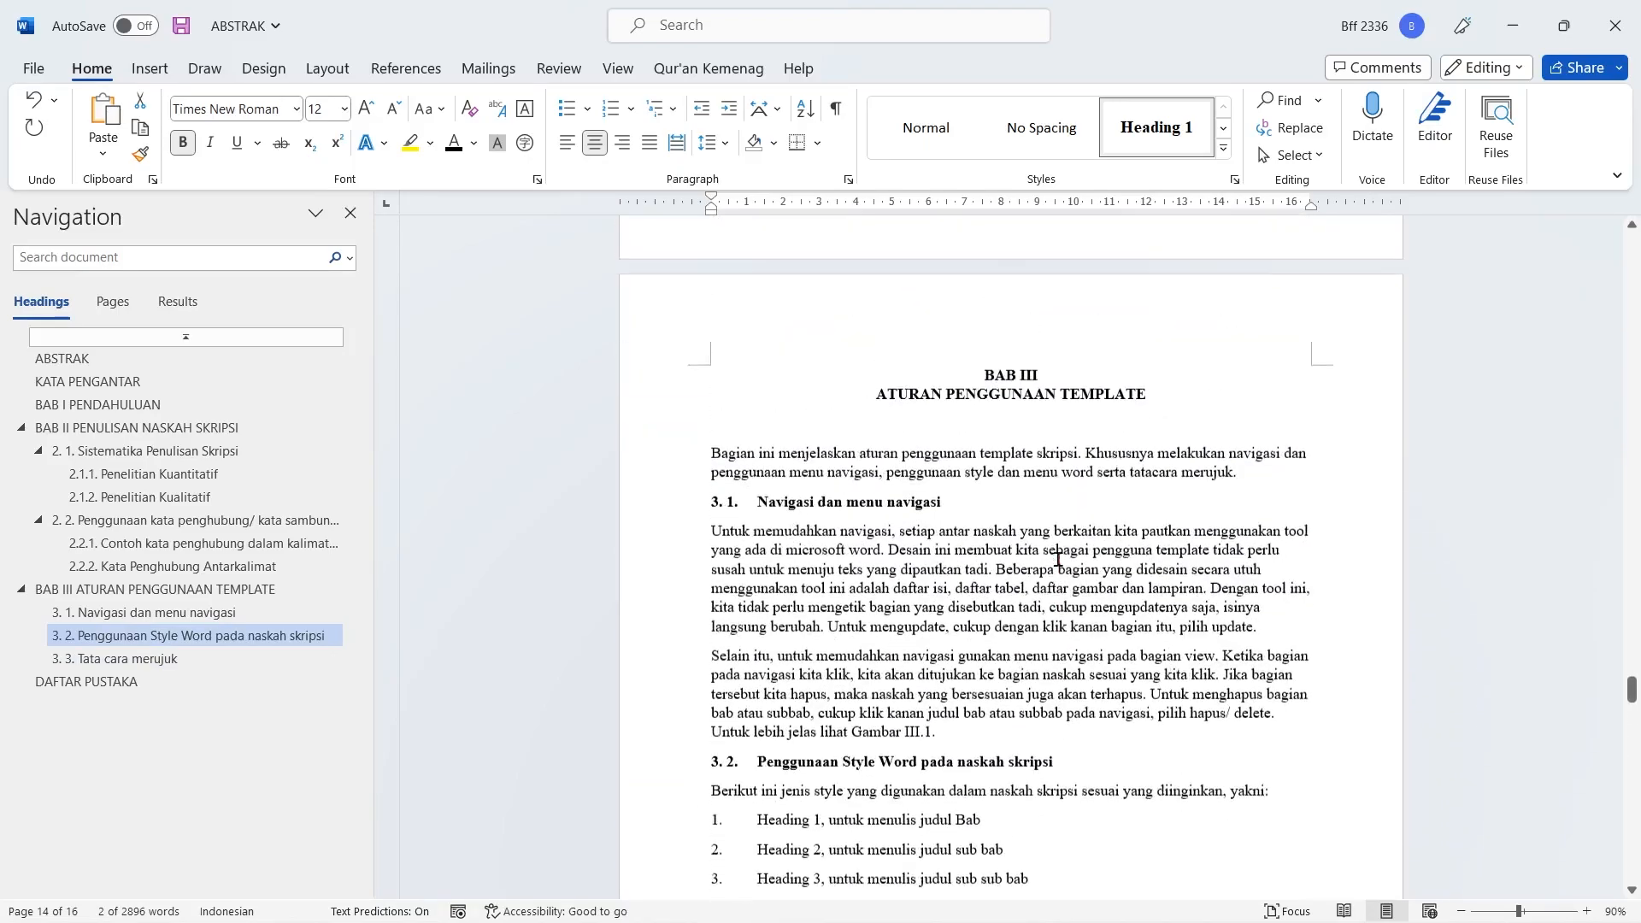
scroll(1057, 560, "up", 7)
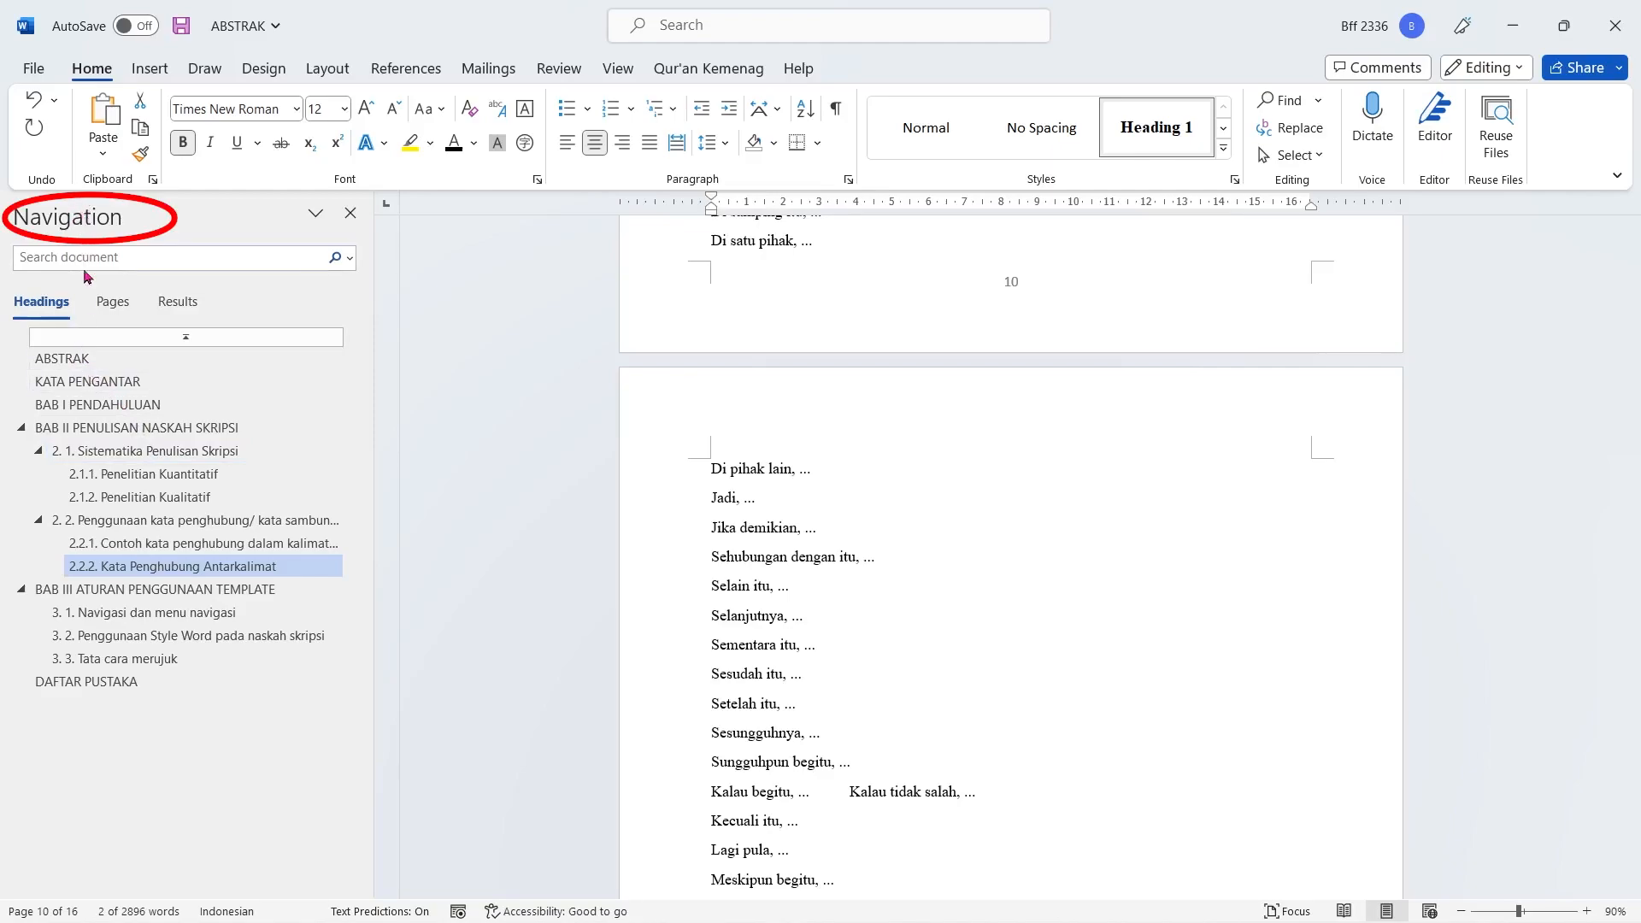
left_click(83, 404)
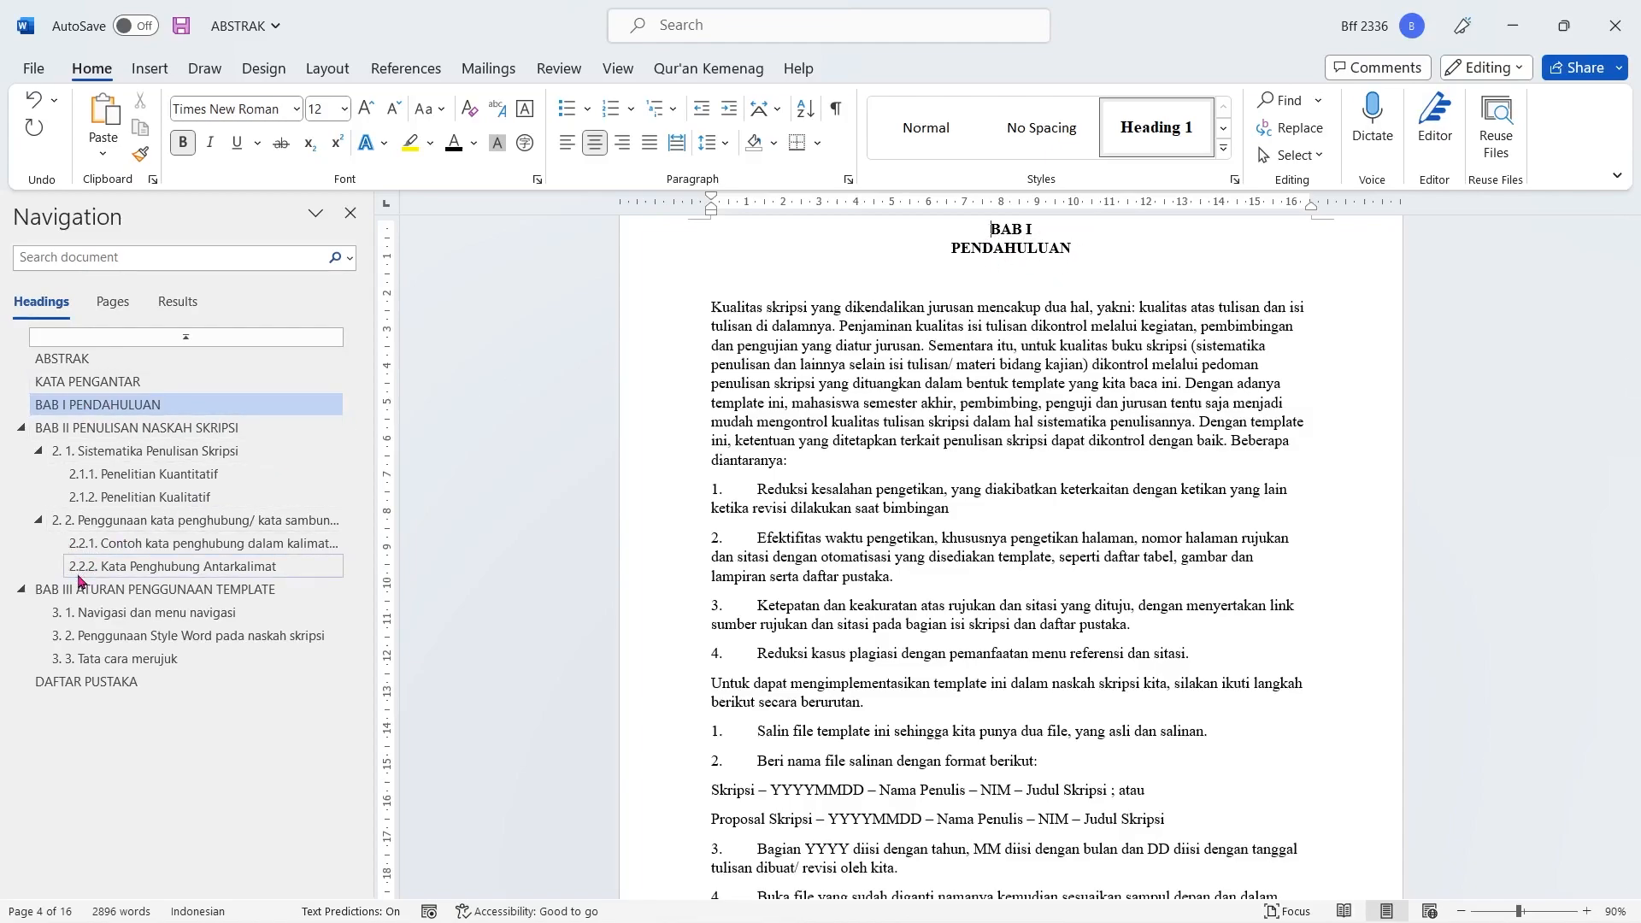
left_click(135, 523)
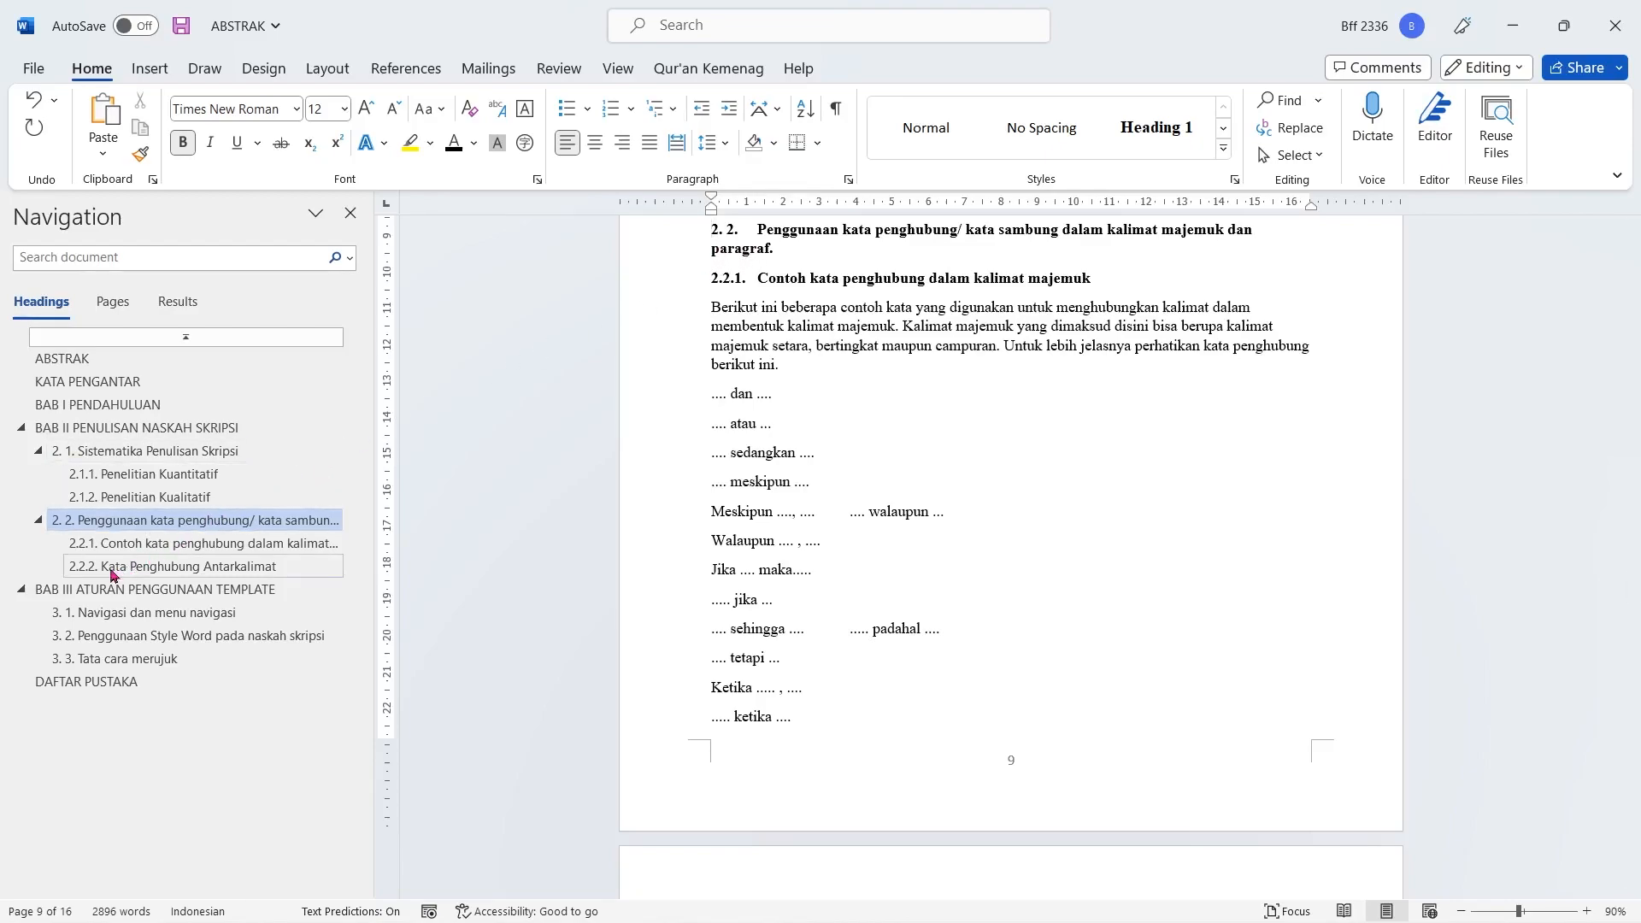
left_click(137, 568)
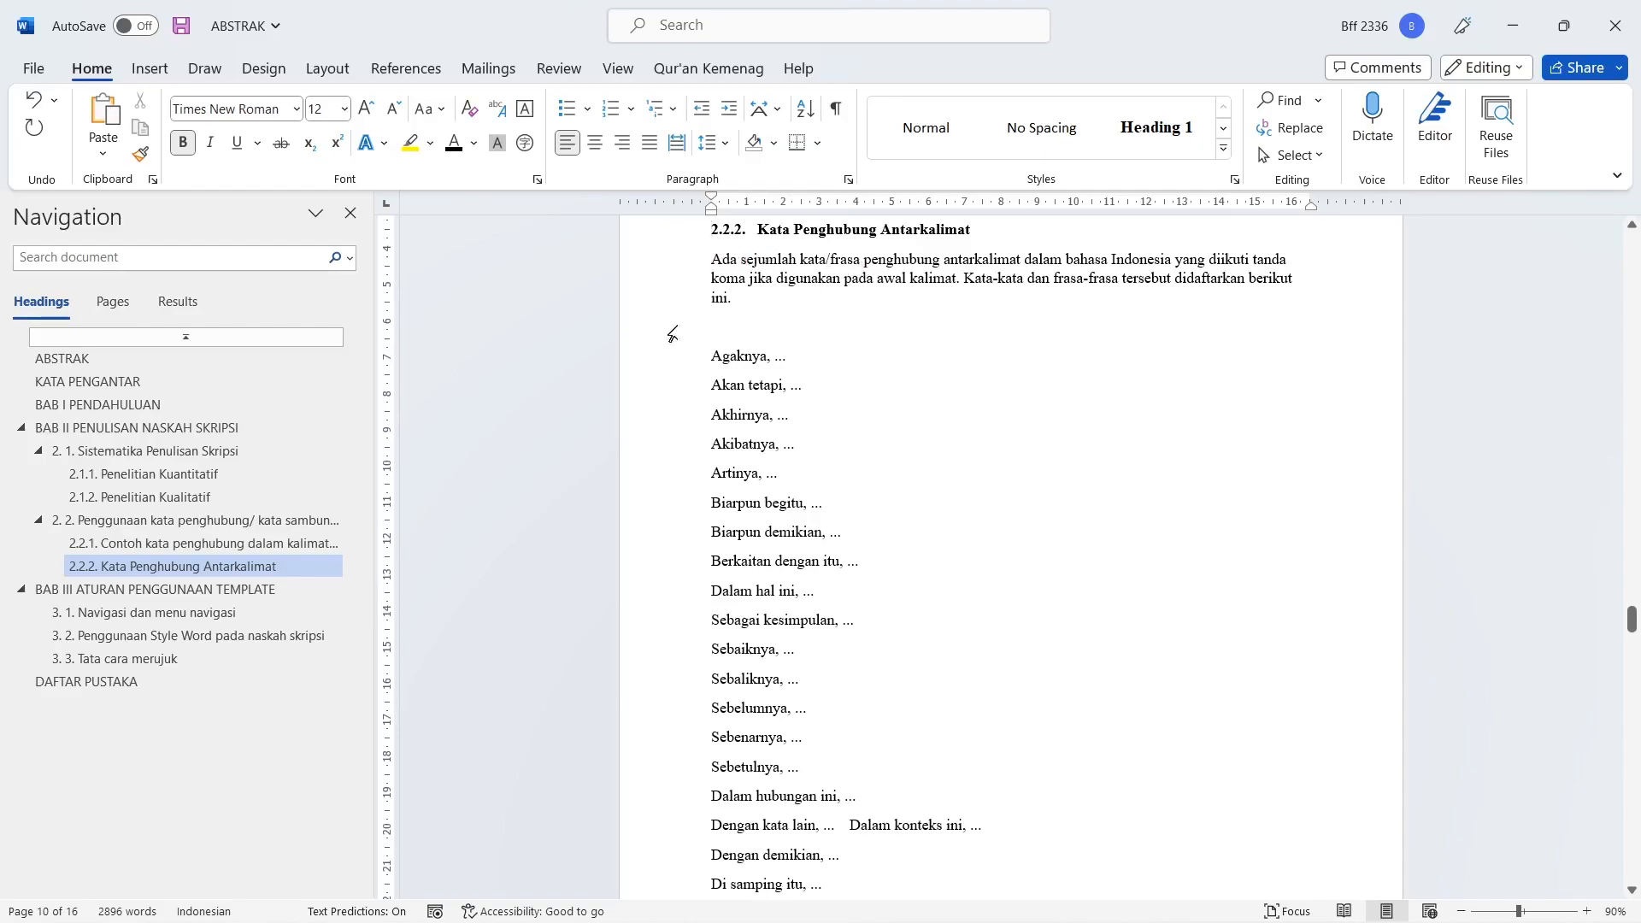
left_click(104, 635)
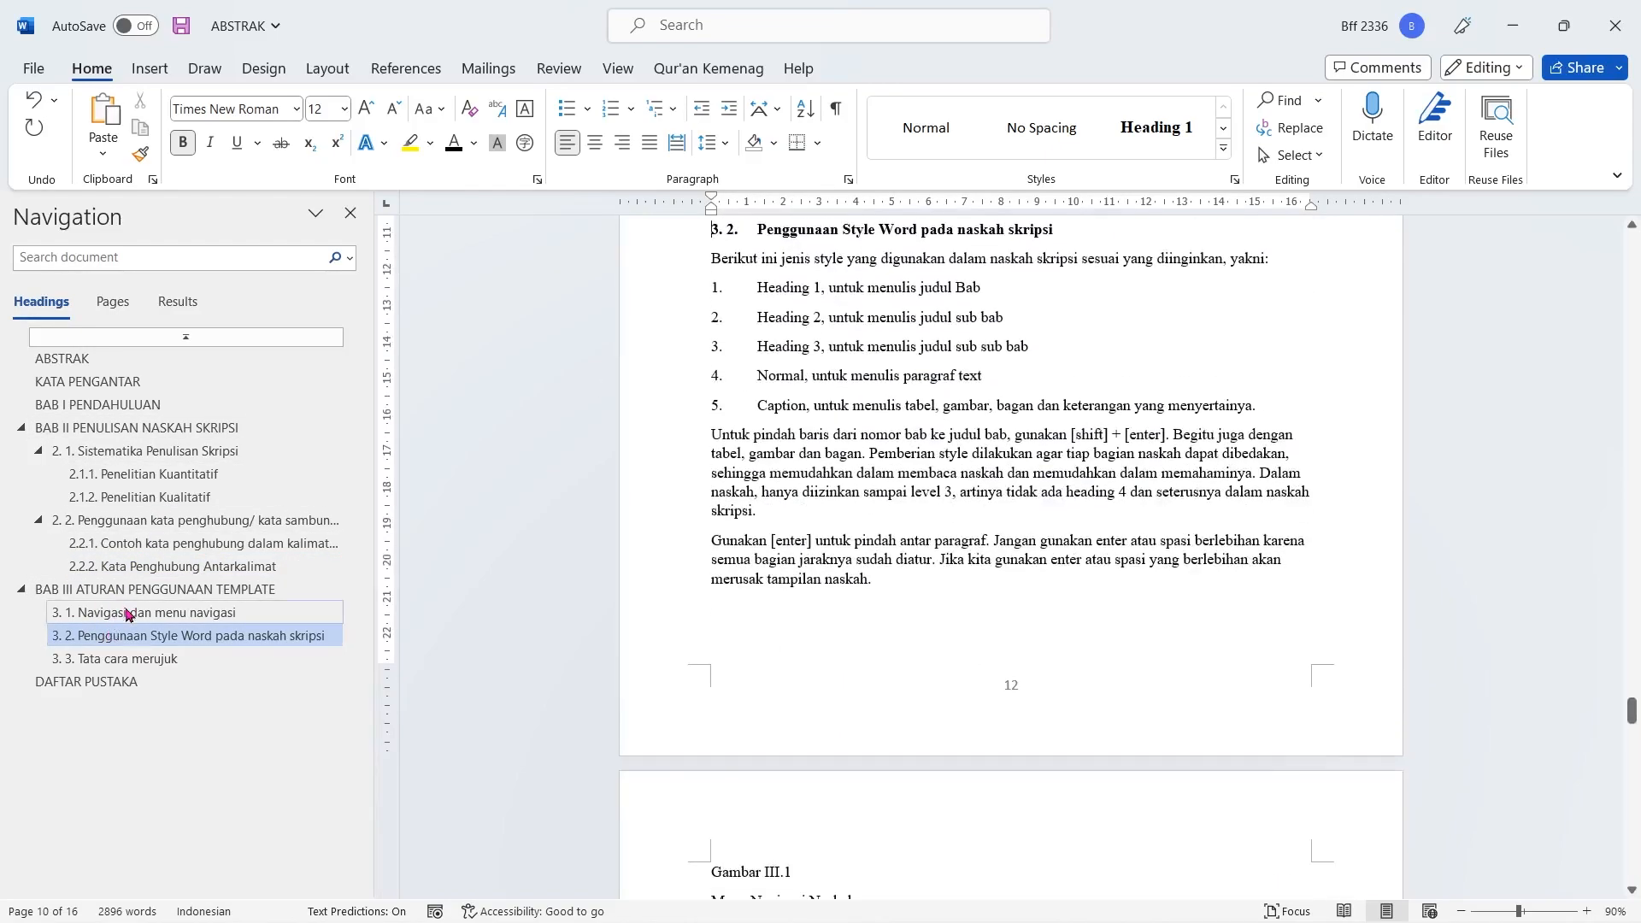
left_click(127, 612)
scroll(888, 427, "up", 5)
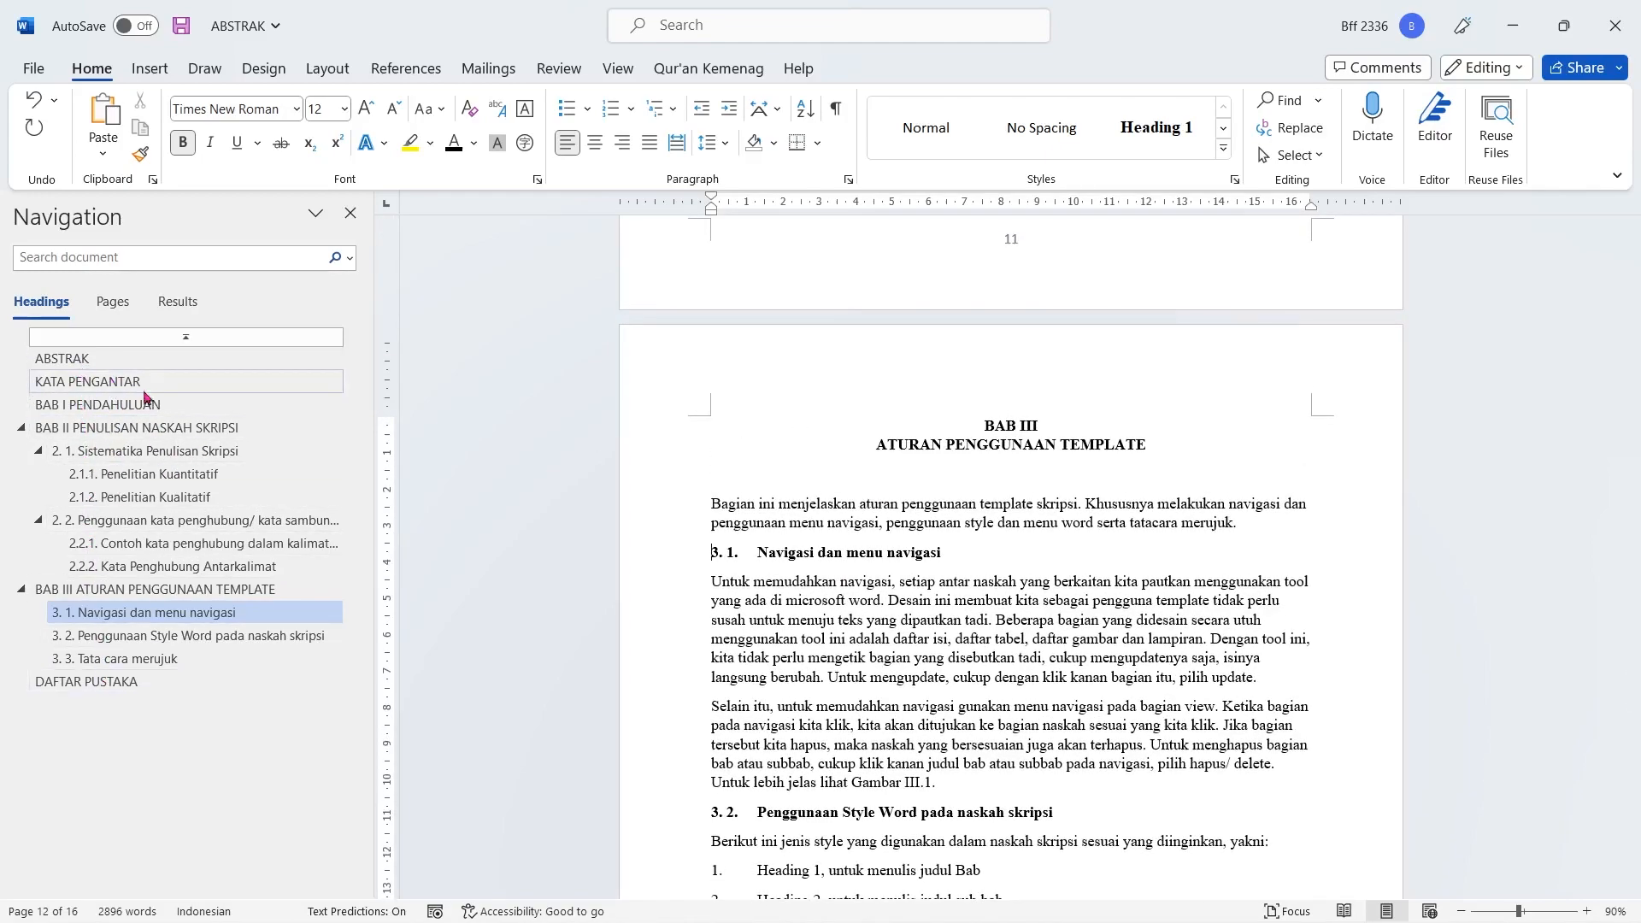
Insert the Daftar Isi Otomatis 1 automatic table of contents on the blank page after KATA PENGANTAR
scroll(1028, 402, "up", 15)
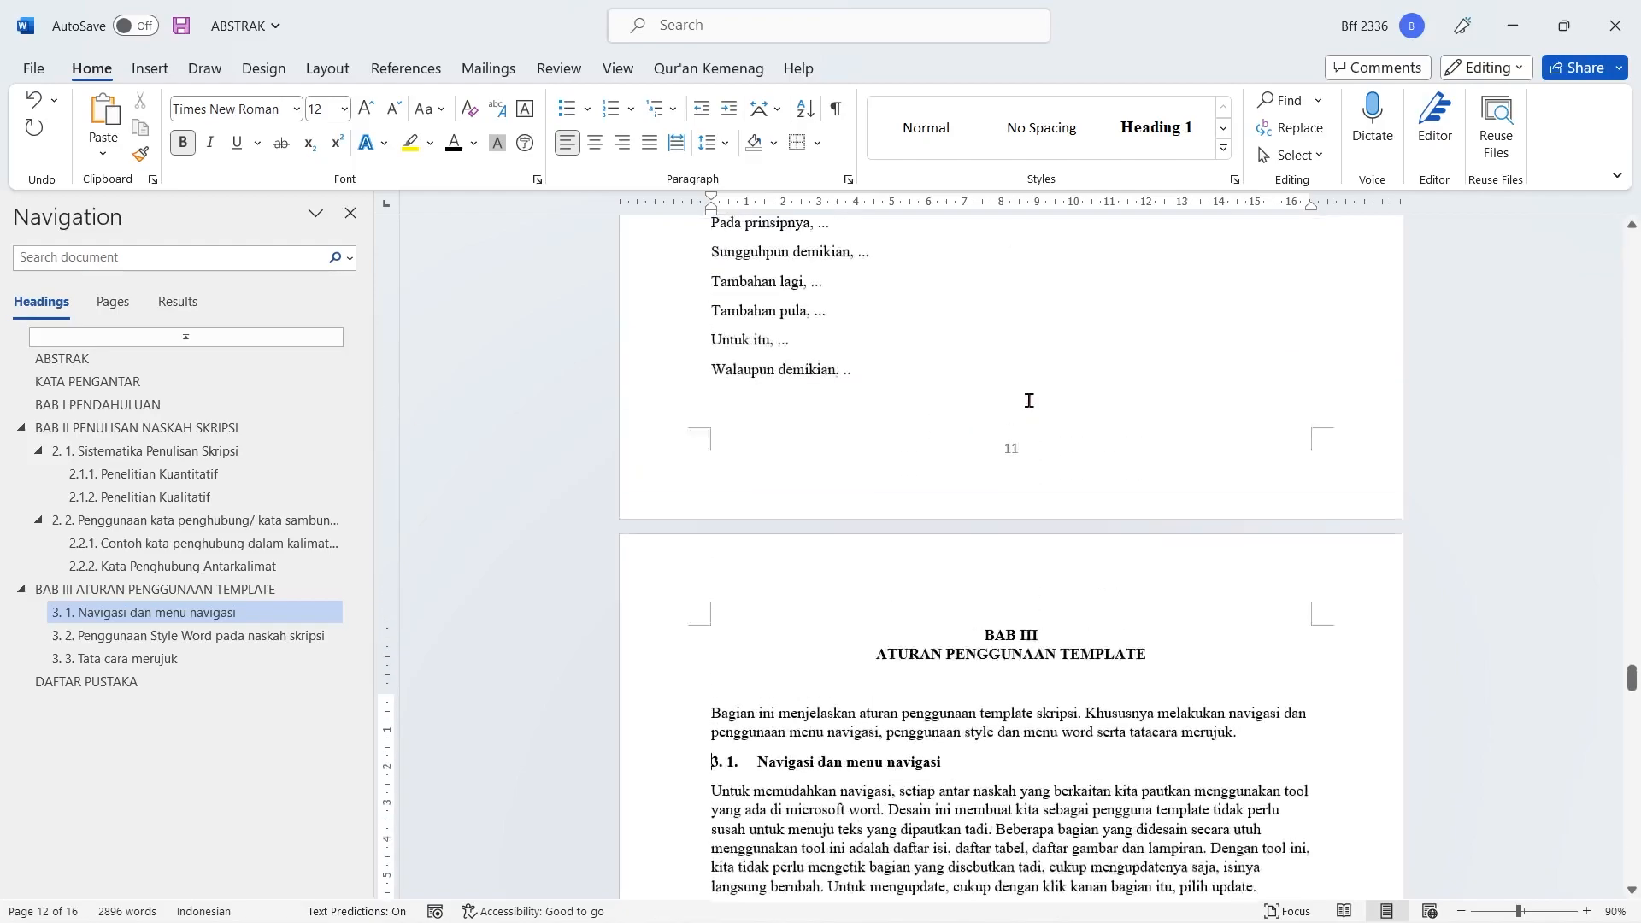
scroll(1029, 401, "up", 3)
left_click_drag(1617, 637, 1619, 299)
scroll(1069, 546, "down", 15)
scroll(763, 372, "up", 2)
scroll(774, 399, "down", 3)
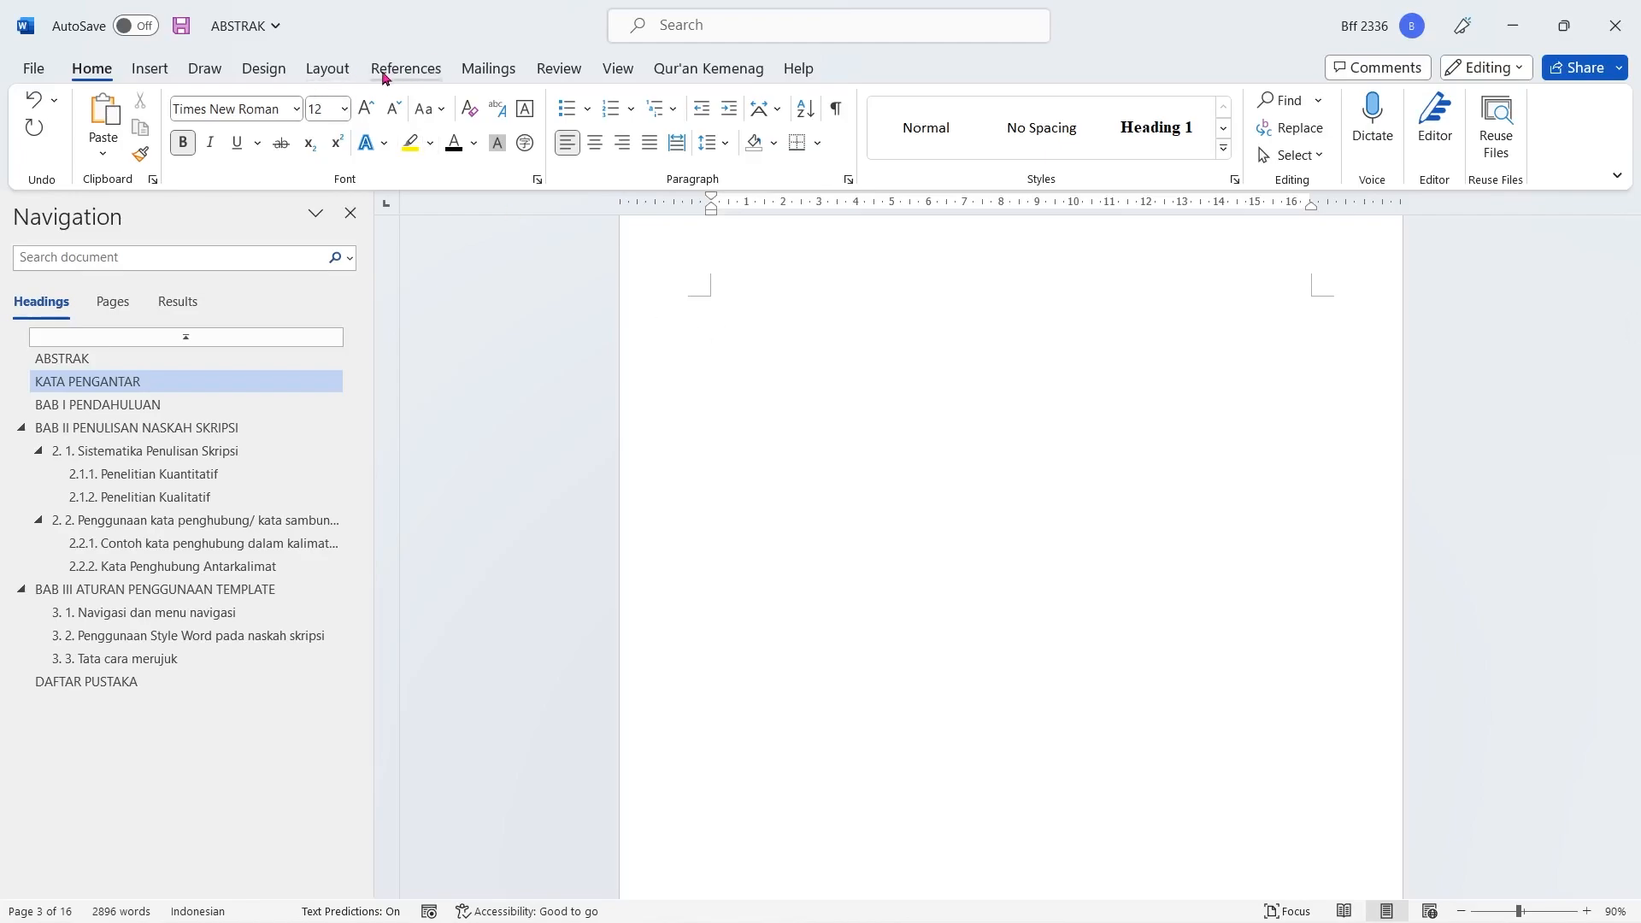
left_click(740, 315)
scroll(846, 388, "up", 3)
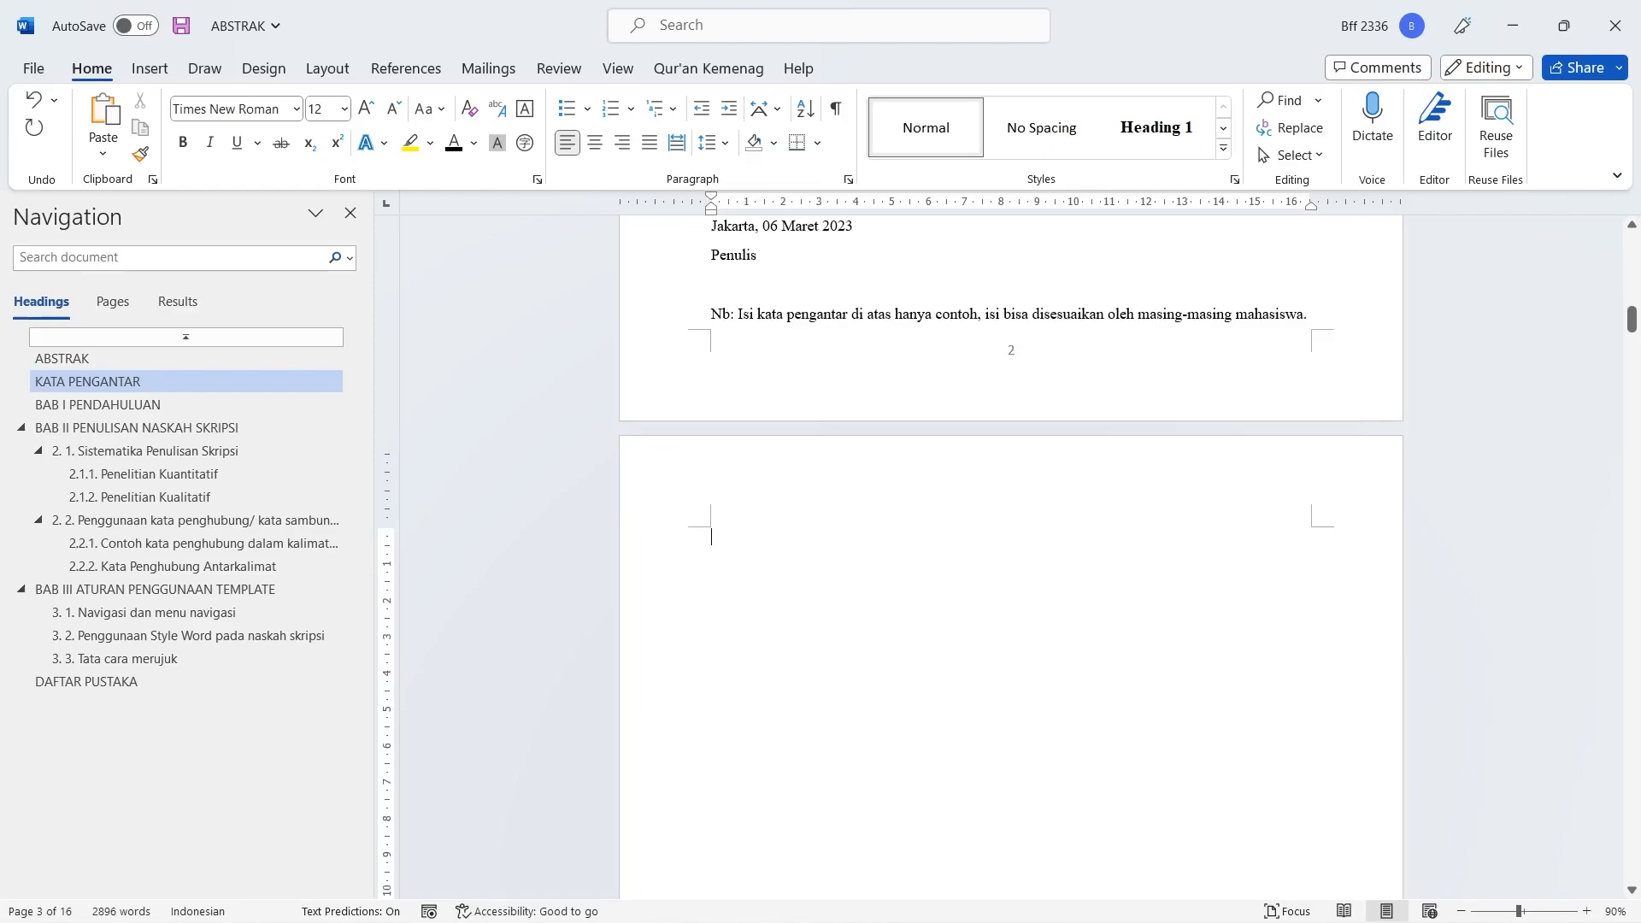
left_click(406, 72)
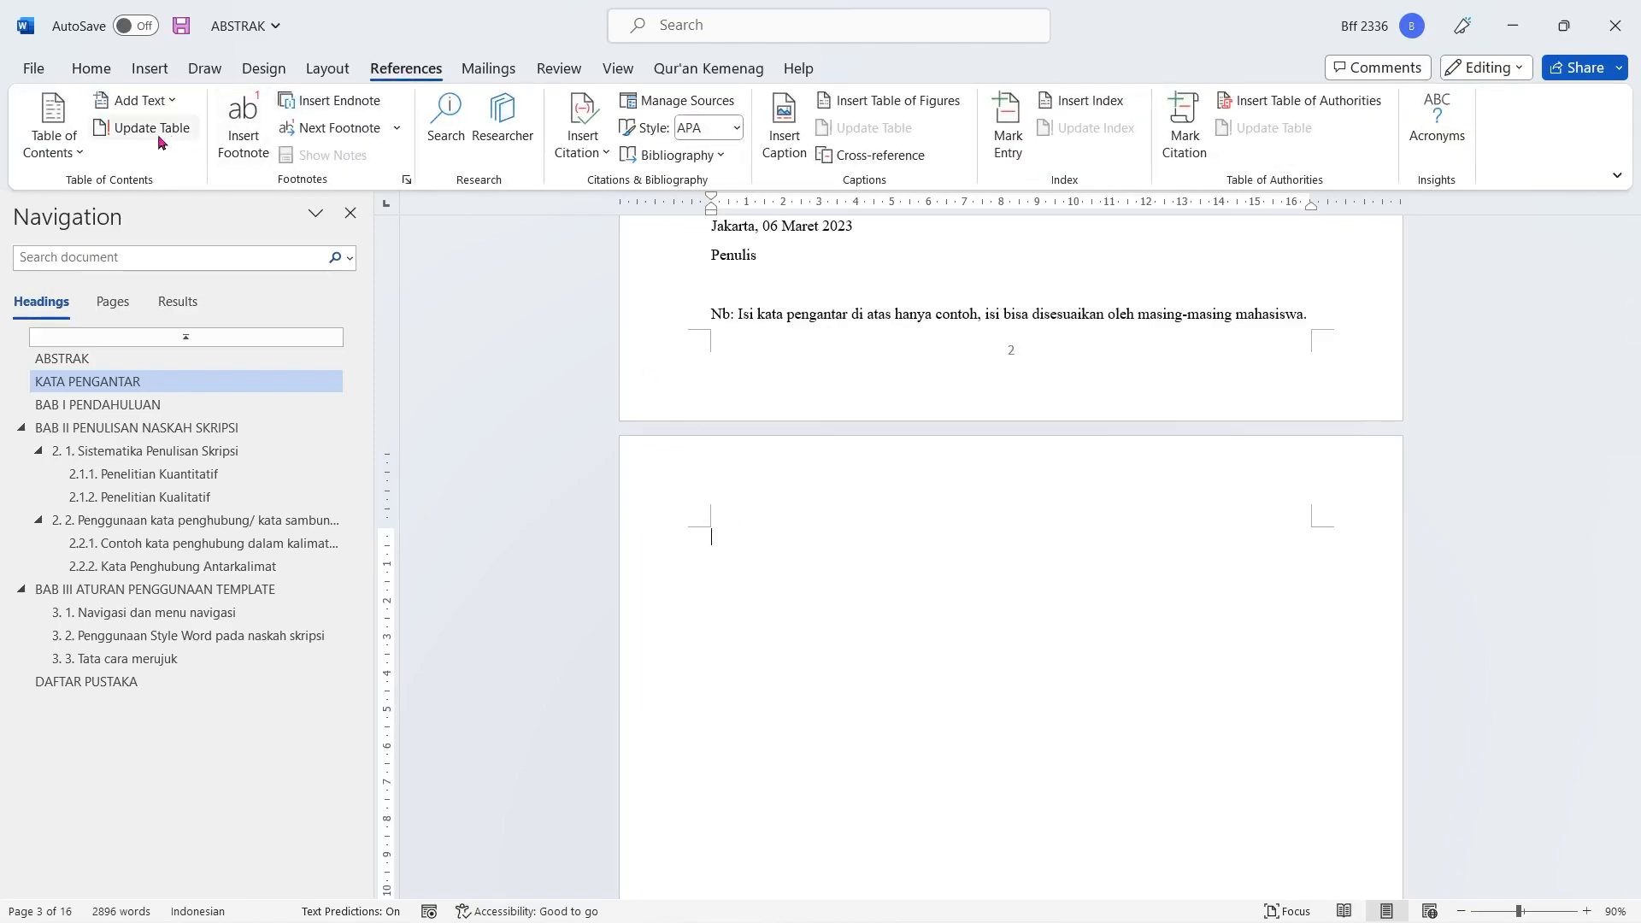
left_click(80, 163)
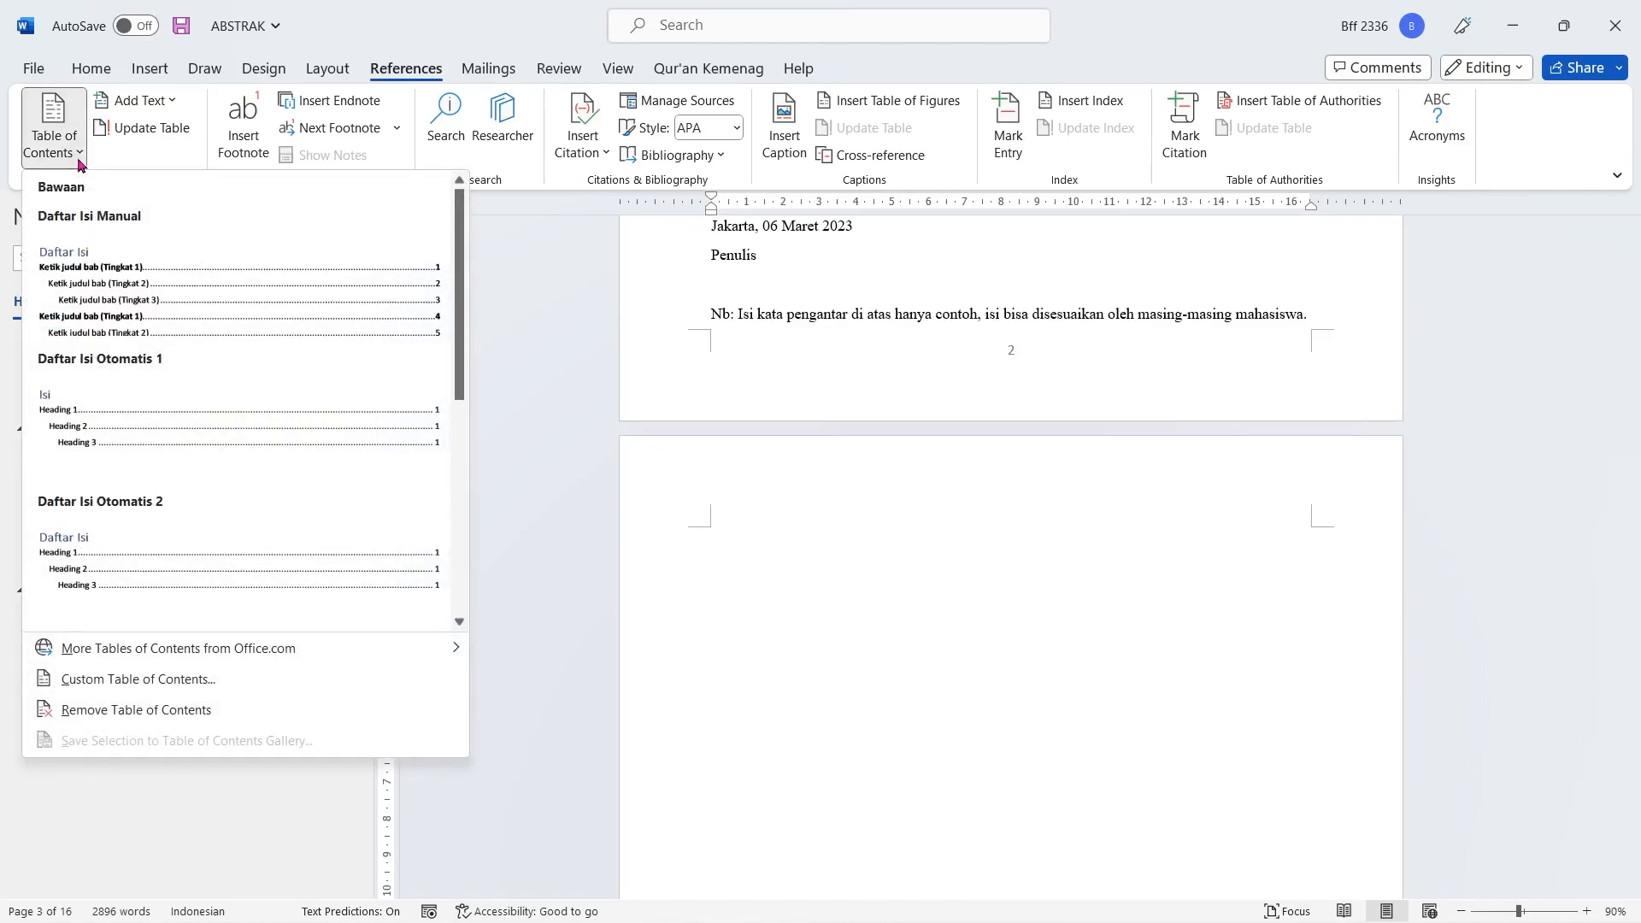
left_click(121, 387)
Review the inserted table of contents and replace its title "Isi" with "DAFTAR ISI"
scroll(1098, 442, "up", 5)
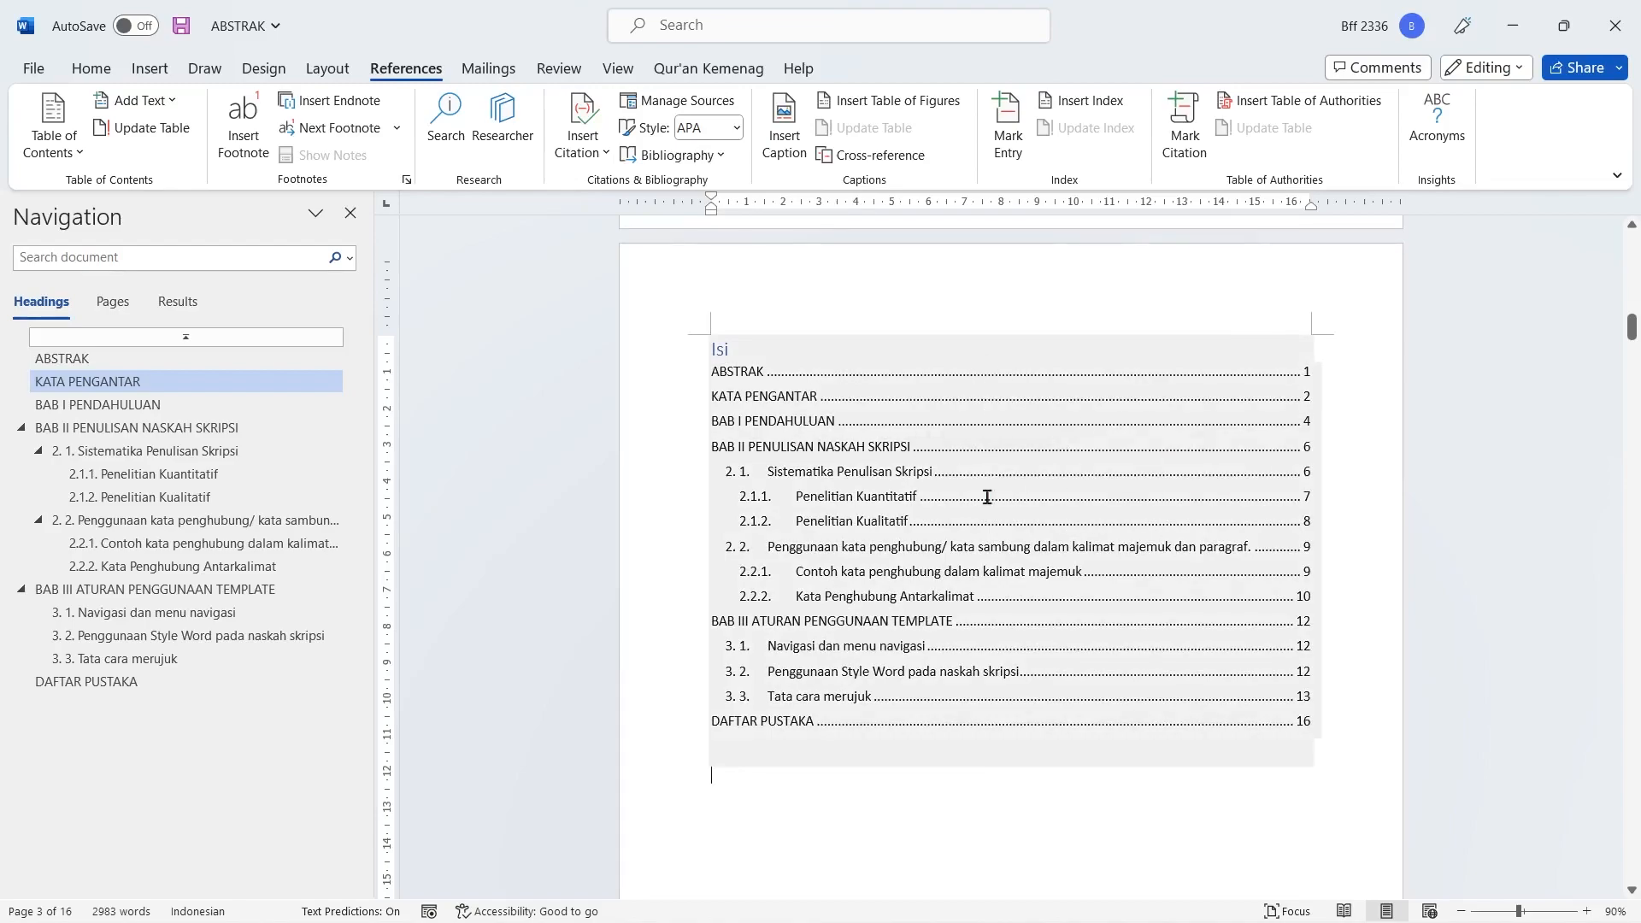
scroll(1009, 492, "down", 7)
scroll(964, 511, "up", 8)
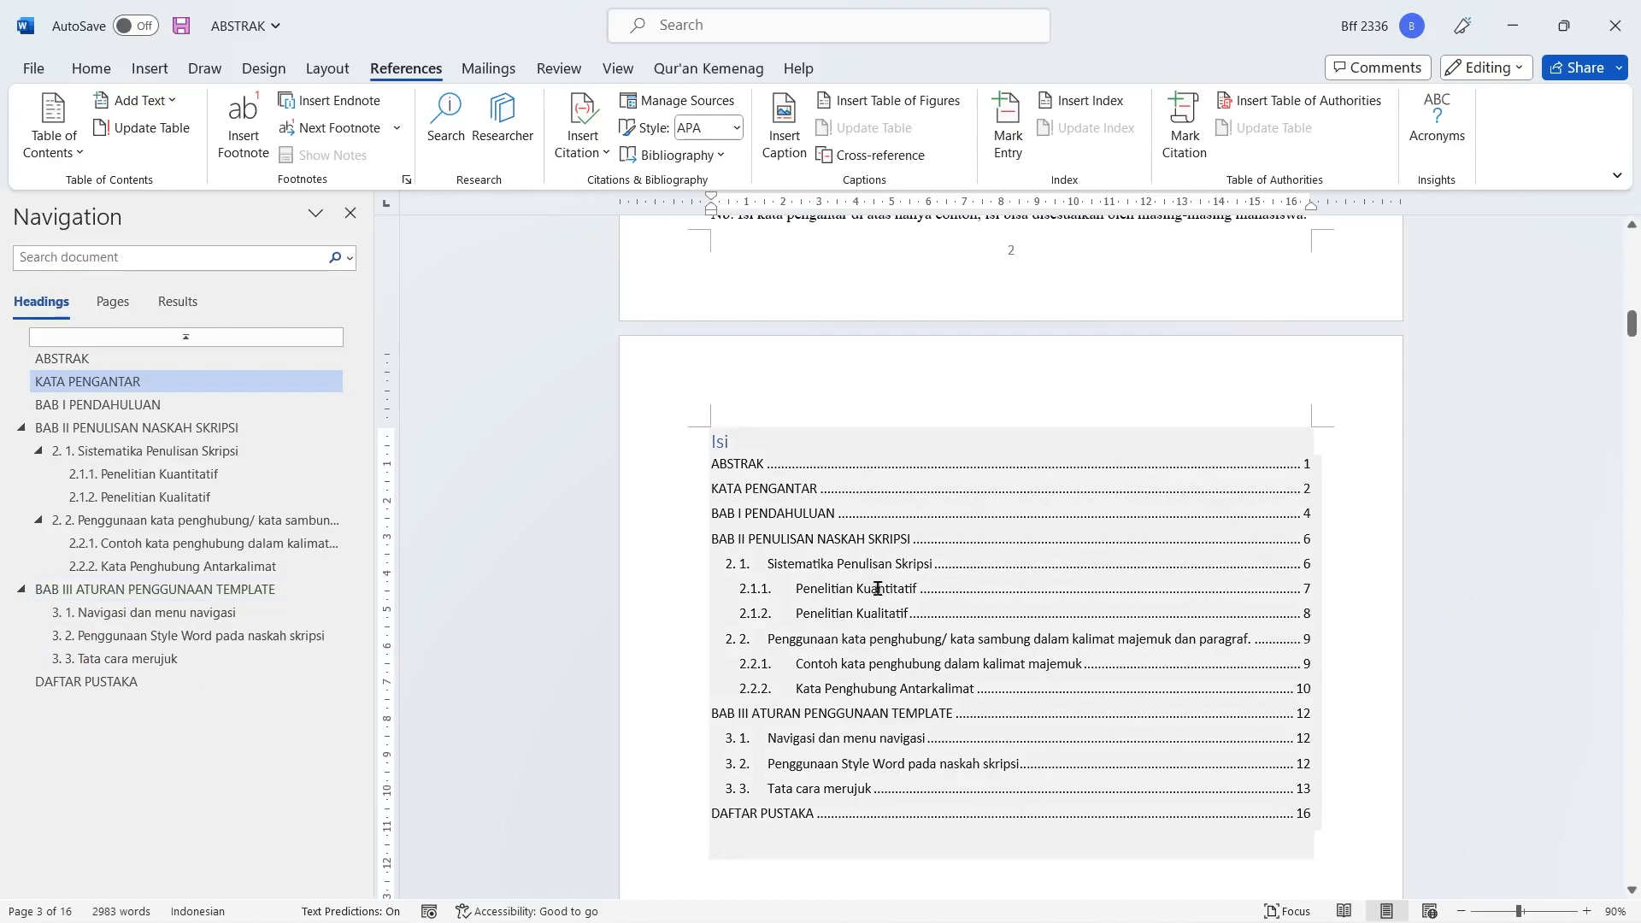
left_click(734, 446)
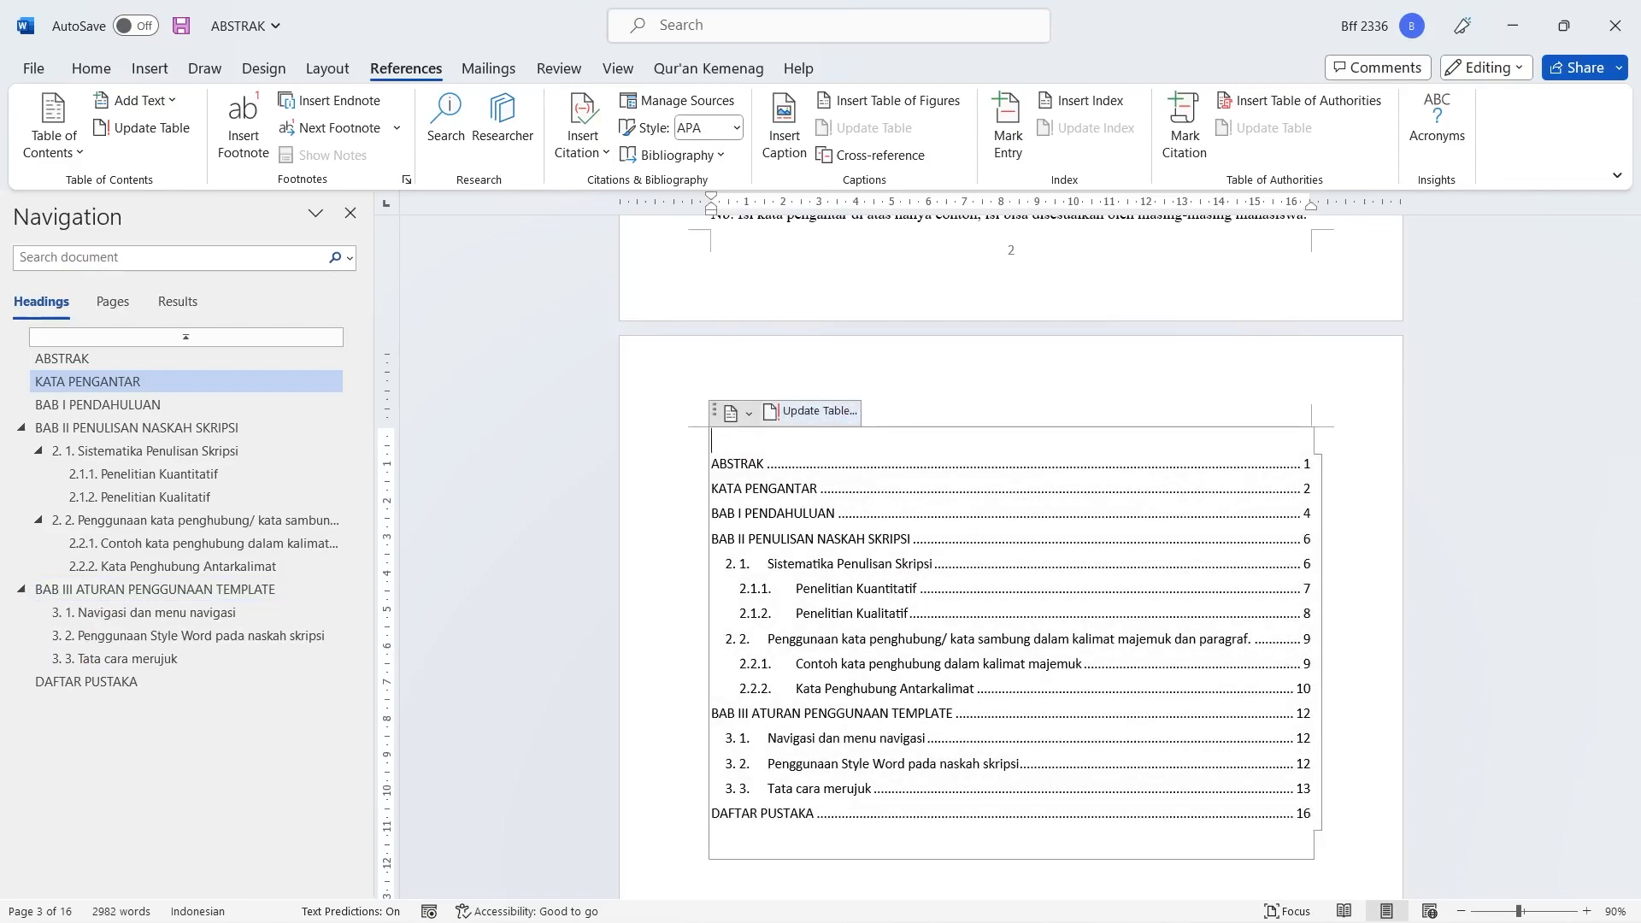
type("DAFTAR ISI")
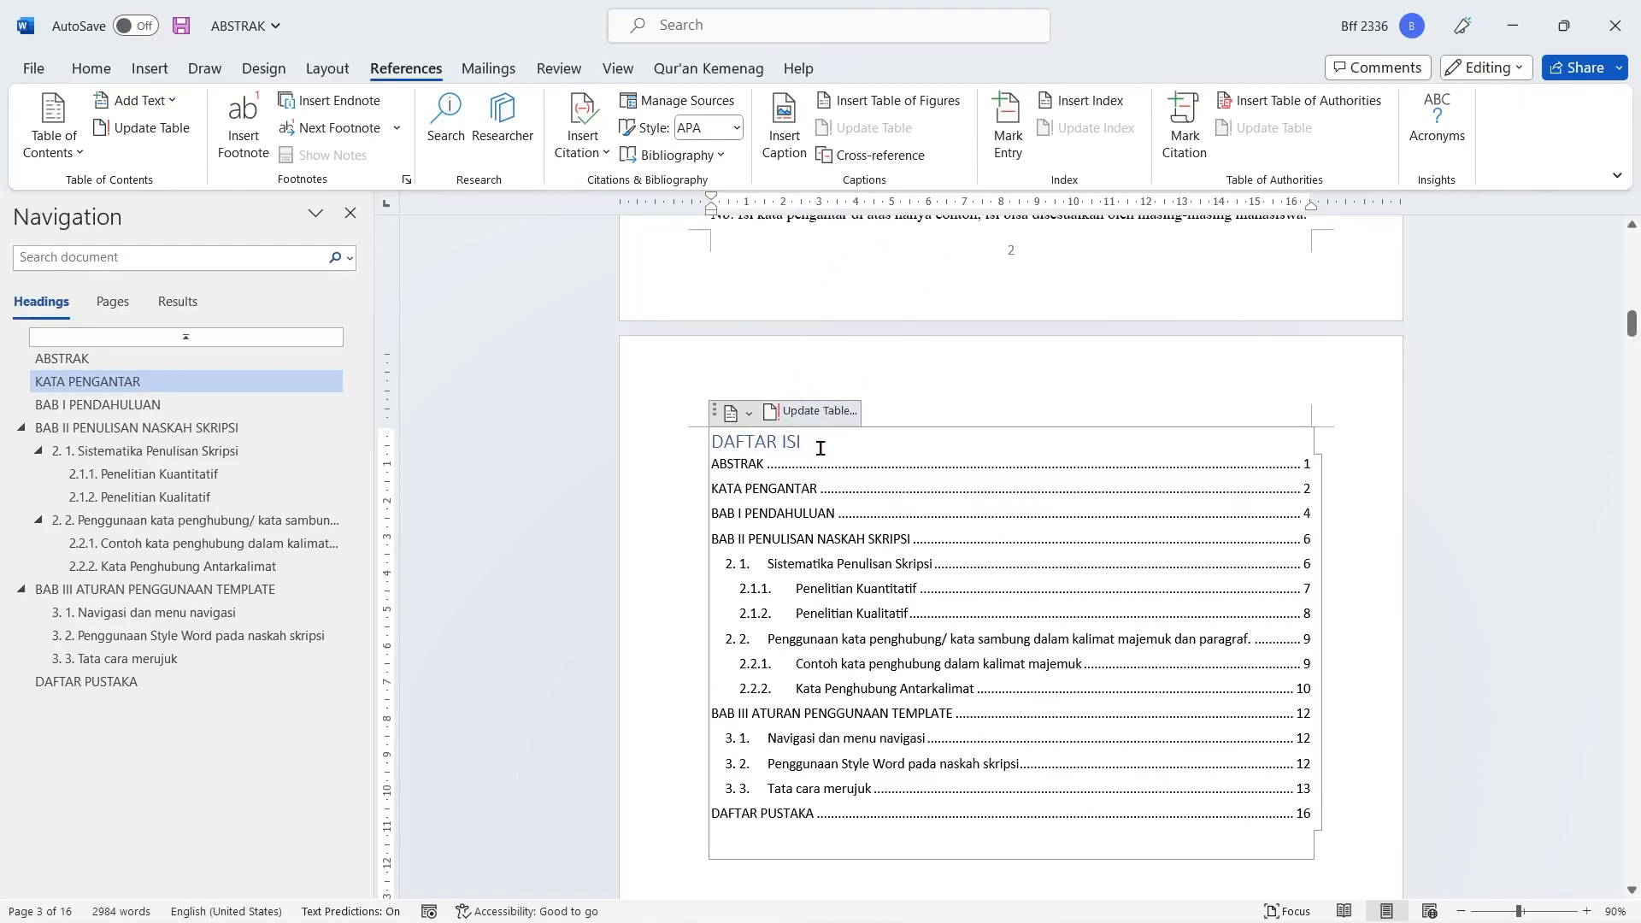
Format the DAFTAR ISI title as centered black Times New Roman text and add a blank line below it
left_click_drag(820, 447, 710, 443)
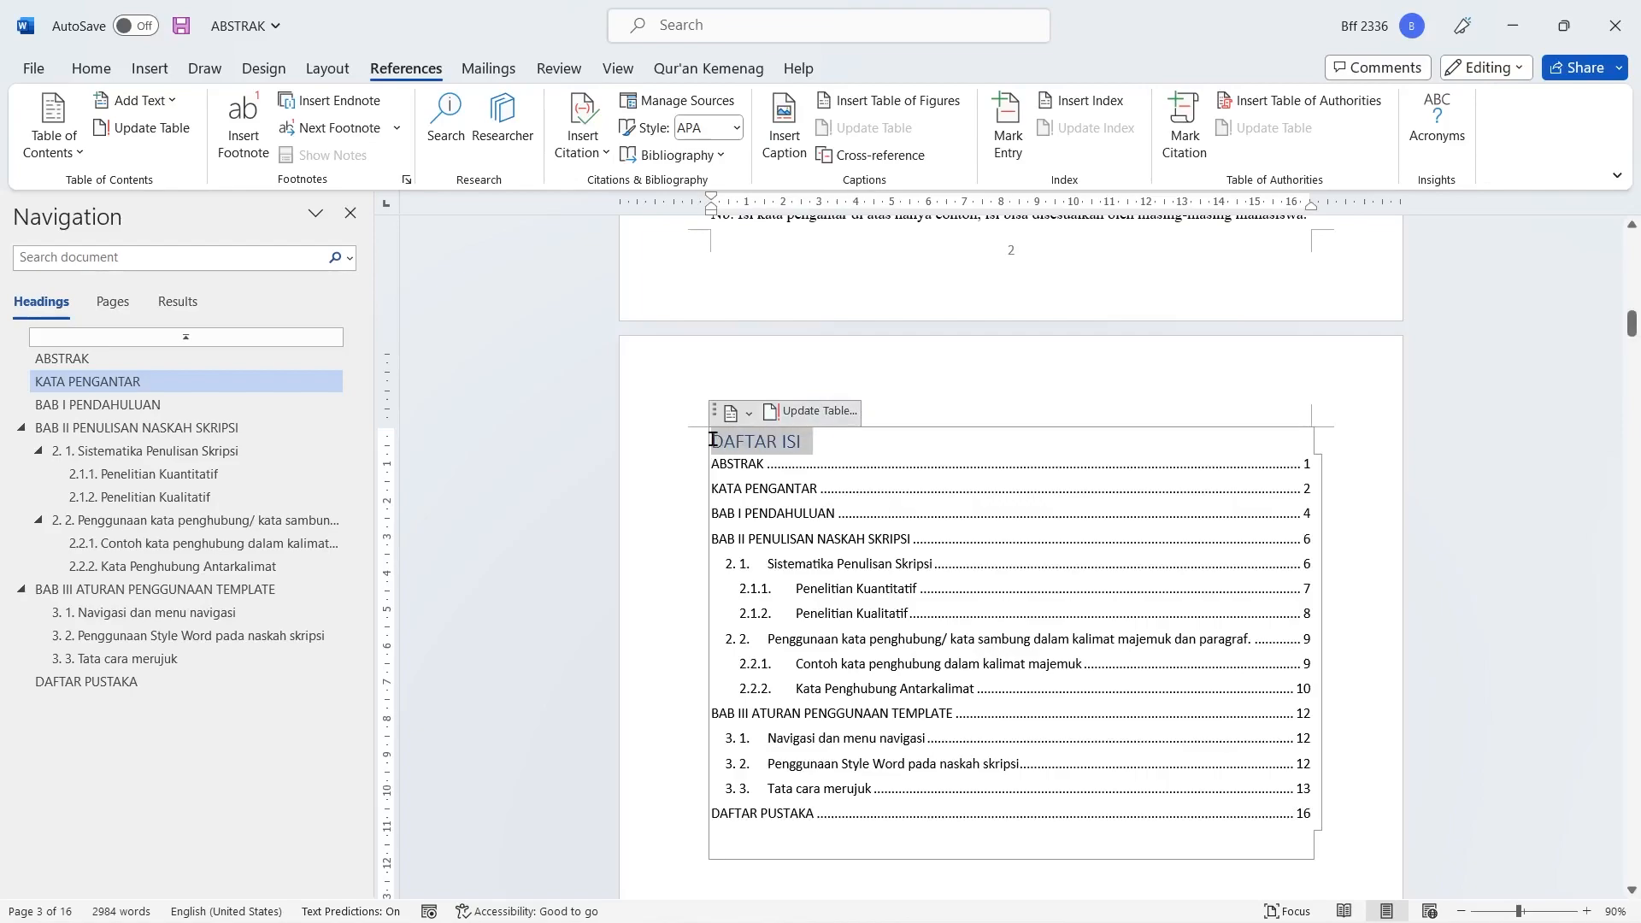
left_click(89, 69)
left_click(298, 113)
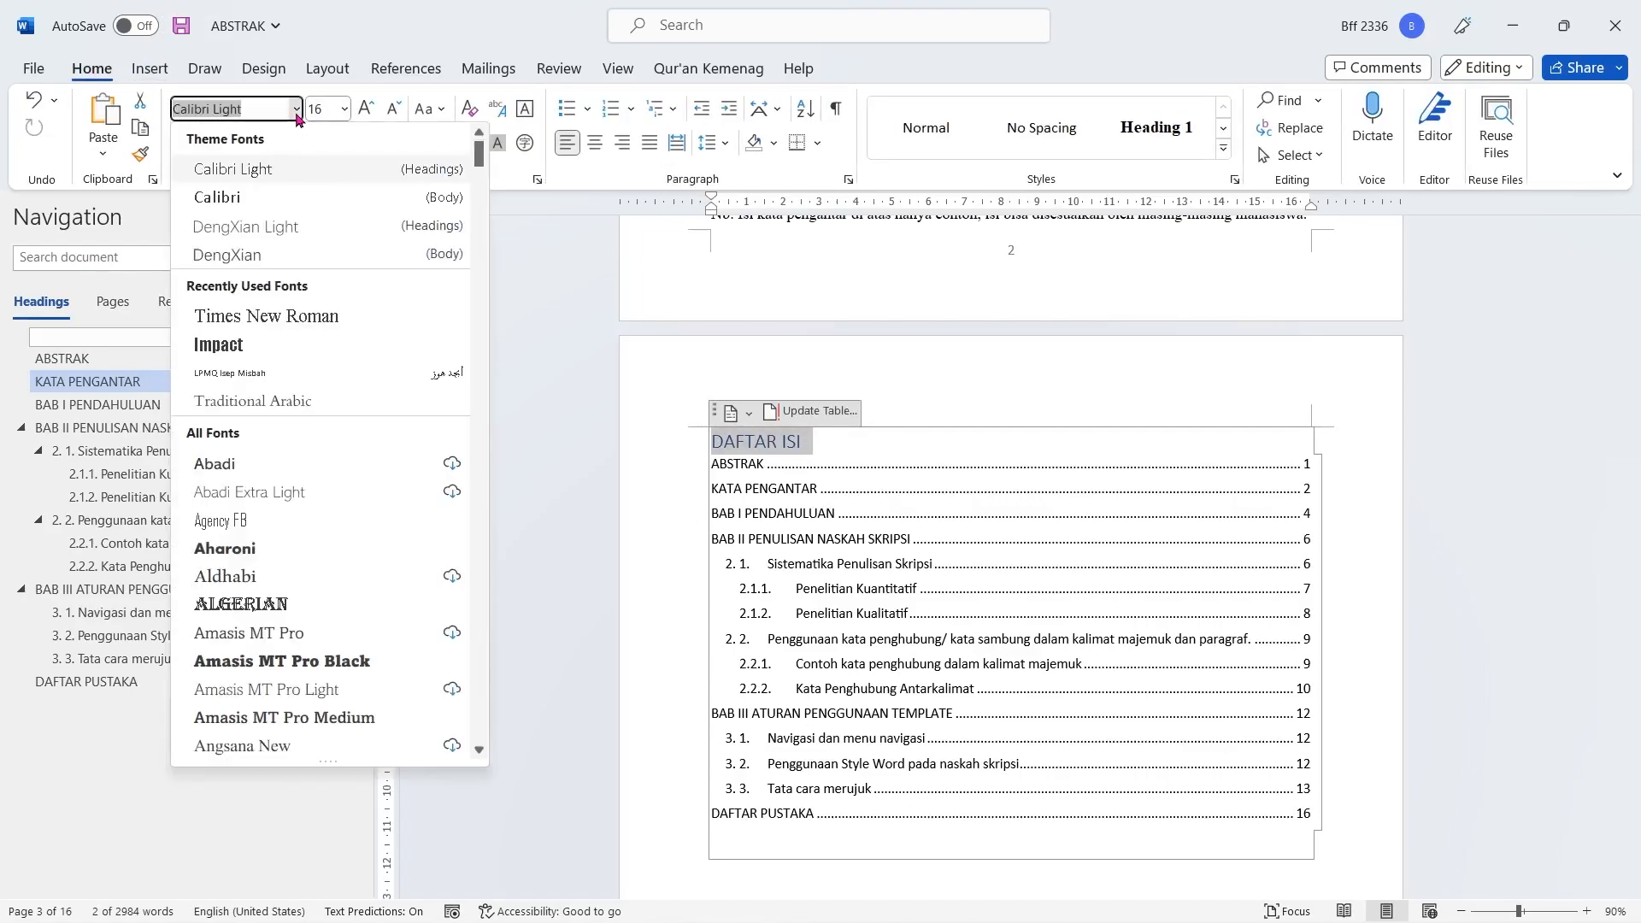
left_click(288, 316)
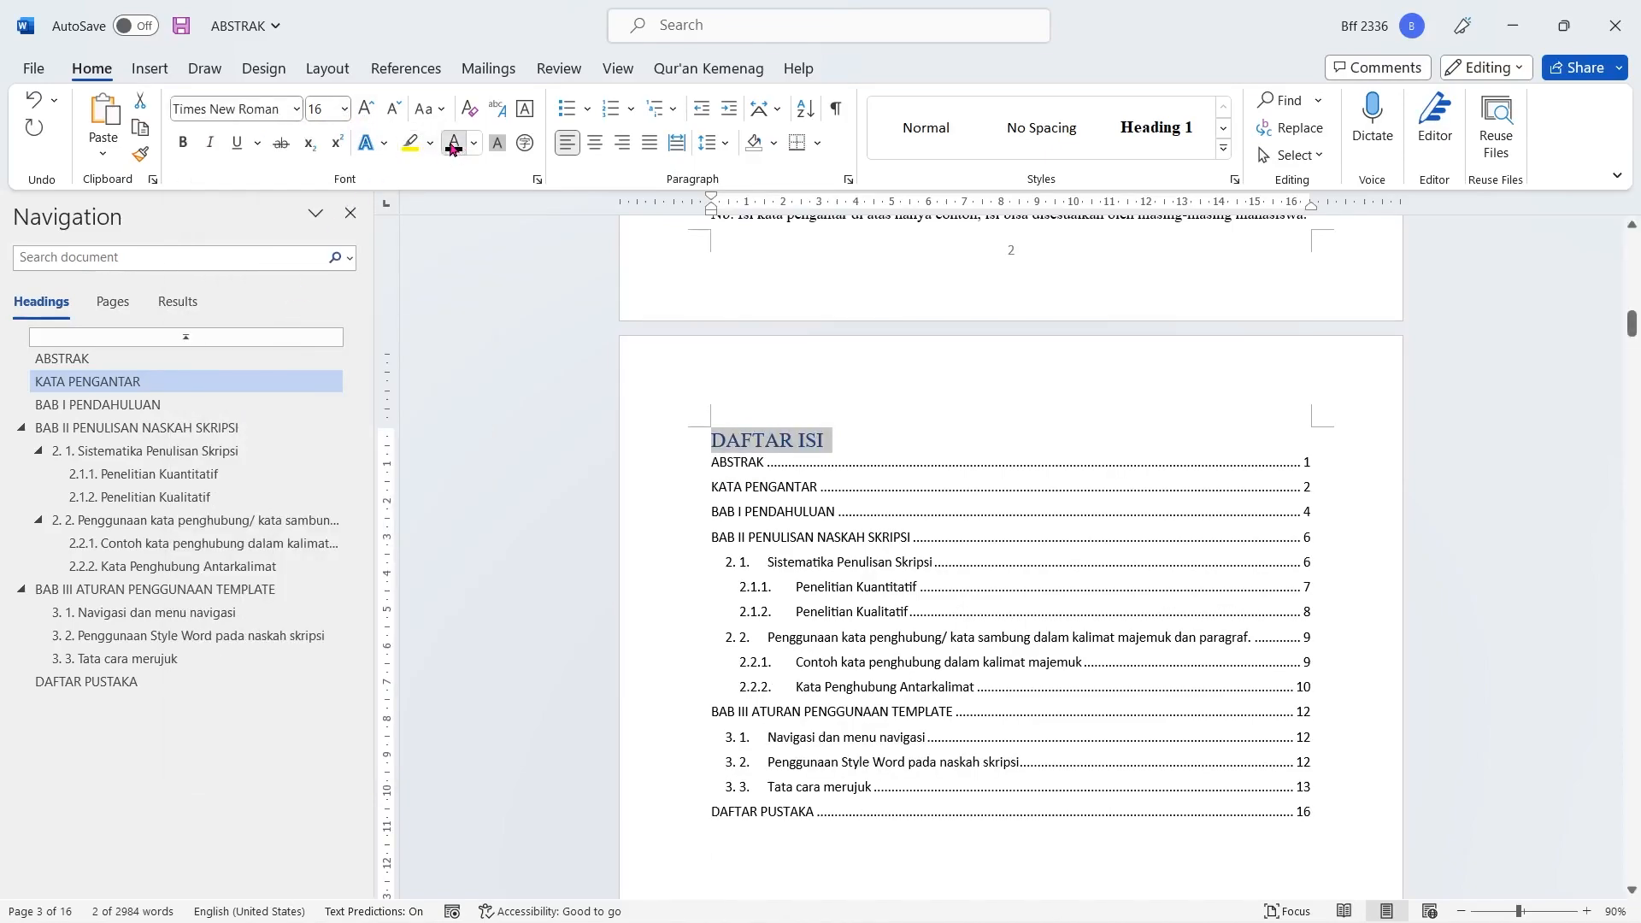
left_click(596, 144)
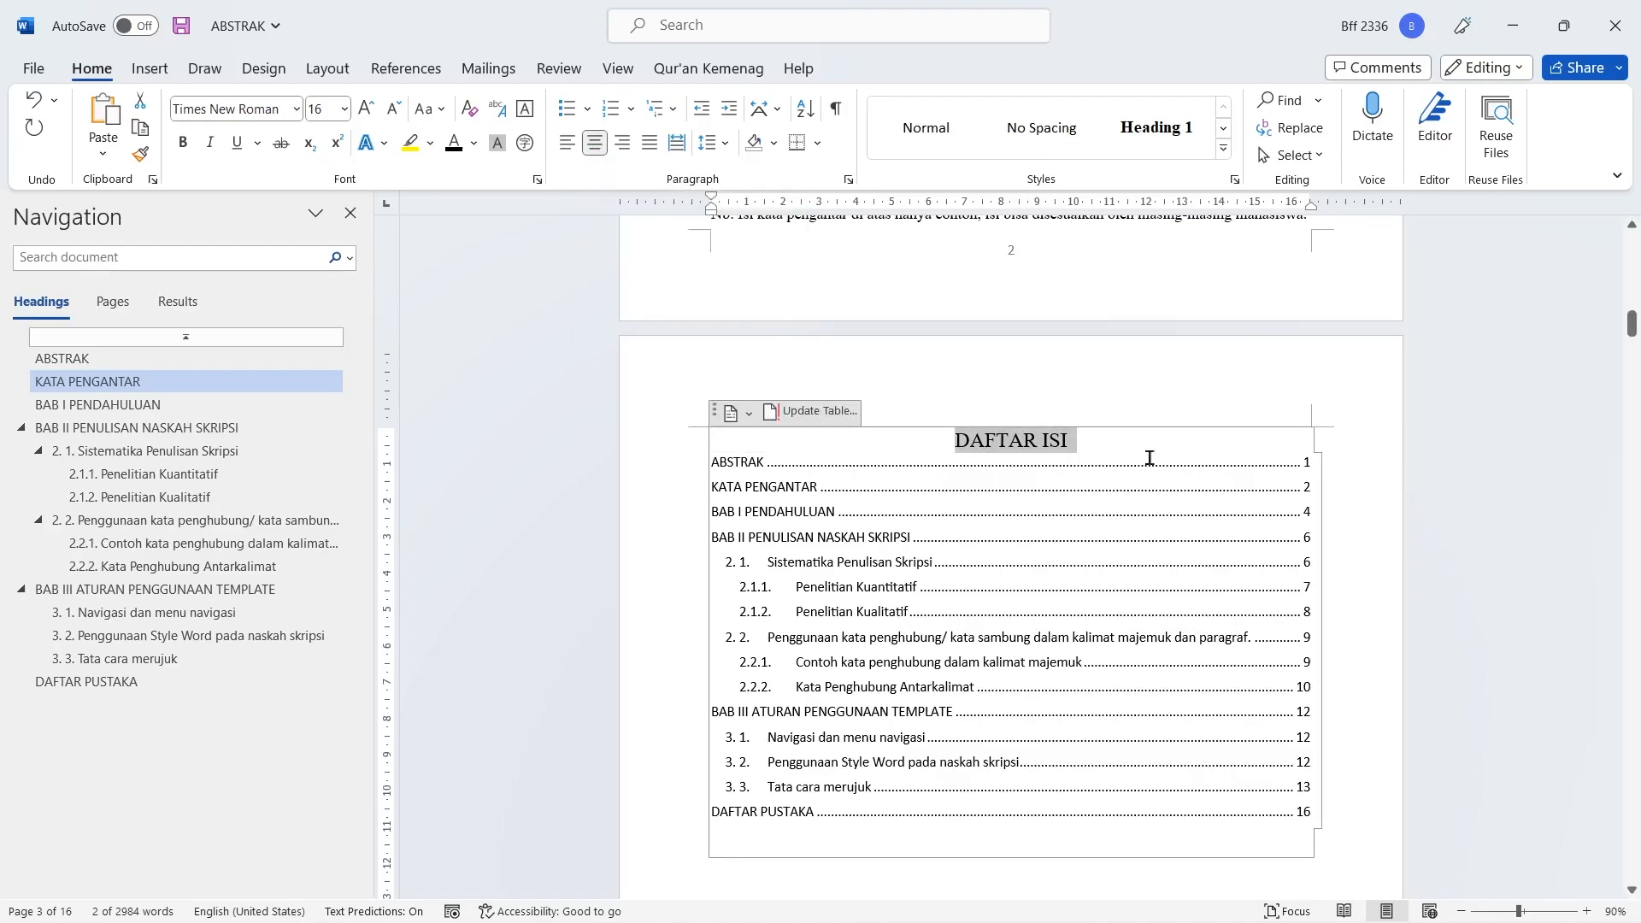
key("Right")
key("Return")
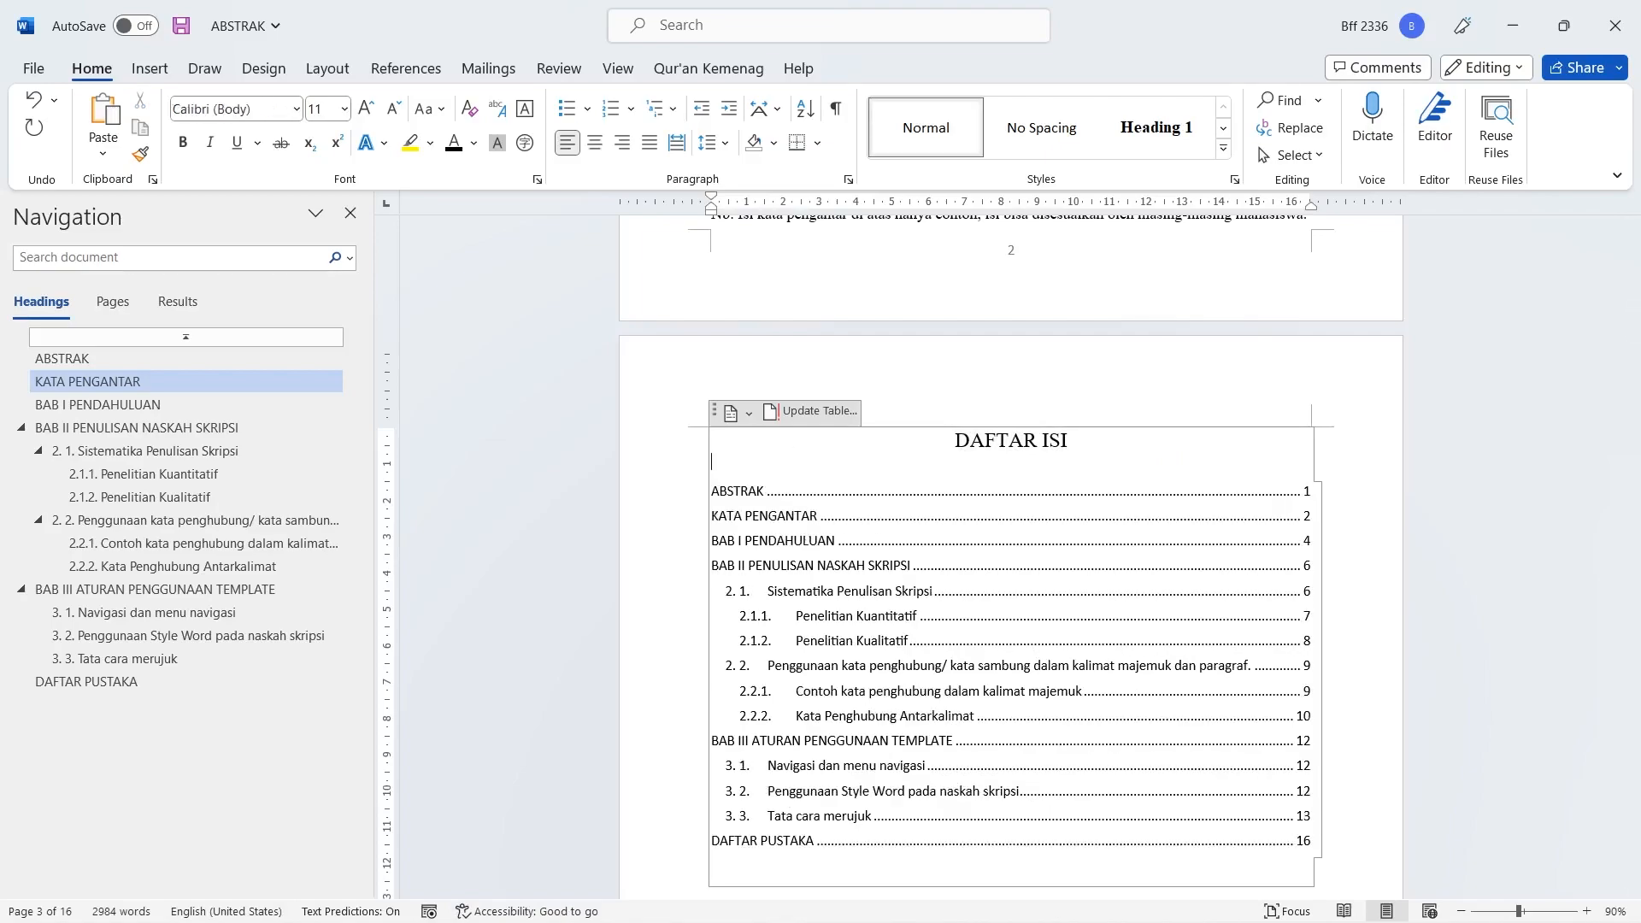
left_click(796, 653)
left_click_drag(797, 653, 811, 748)
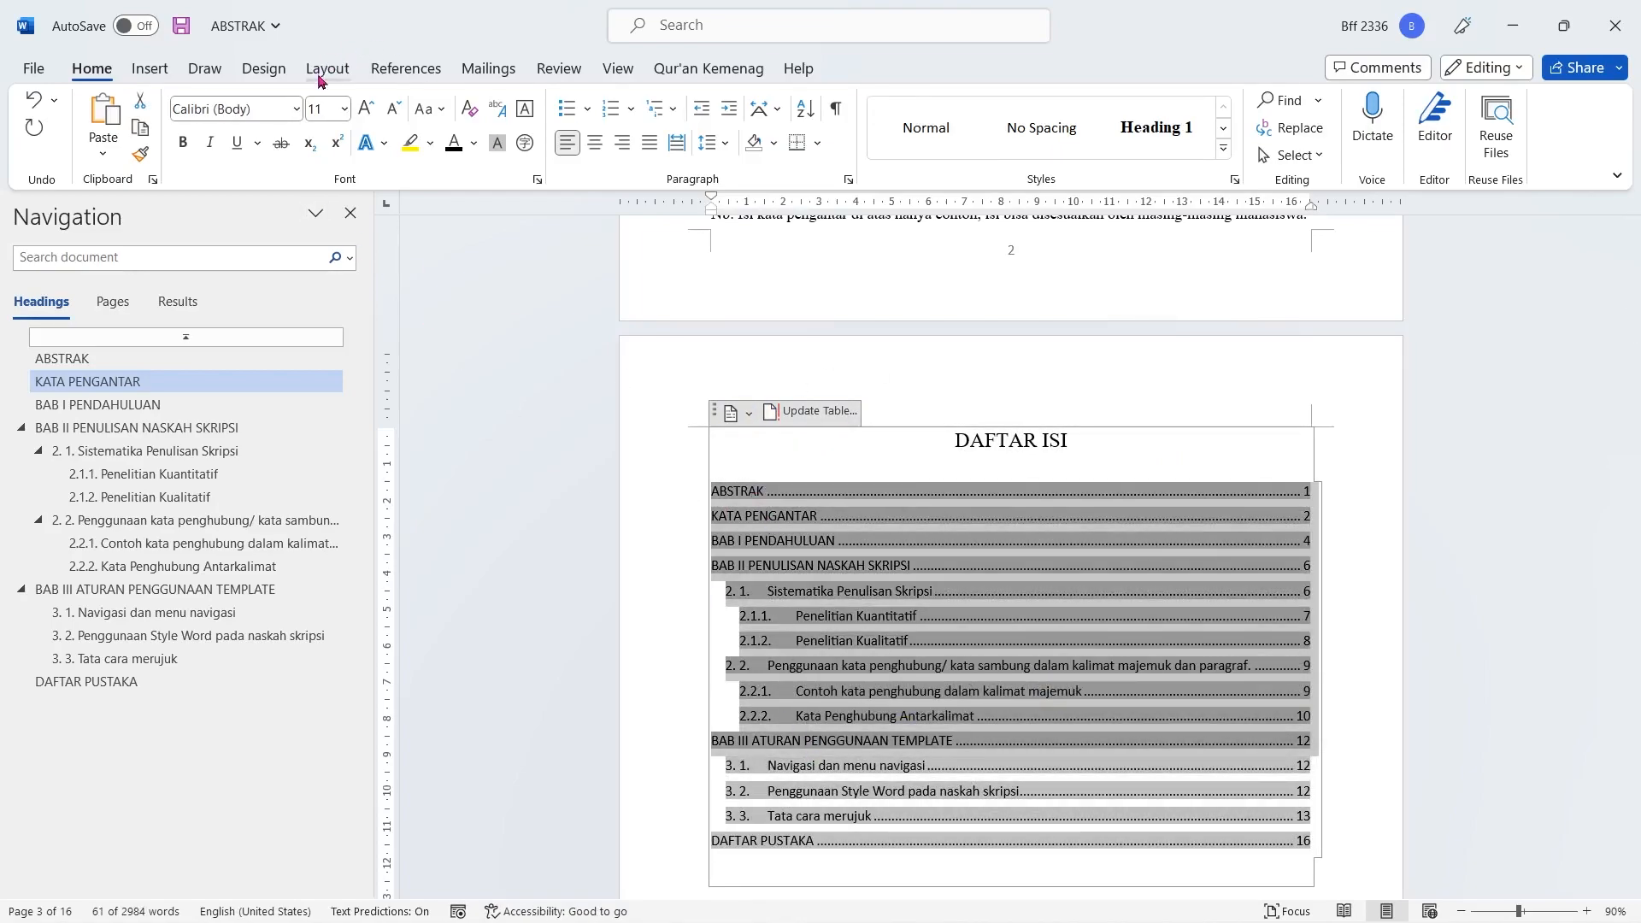
left_click(754, 469)
left_click_drag(716, 494, 1099, 845)
key("Up")
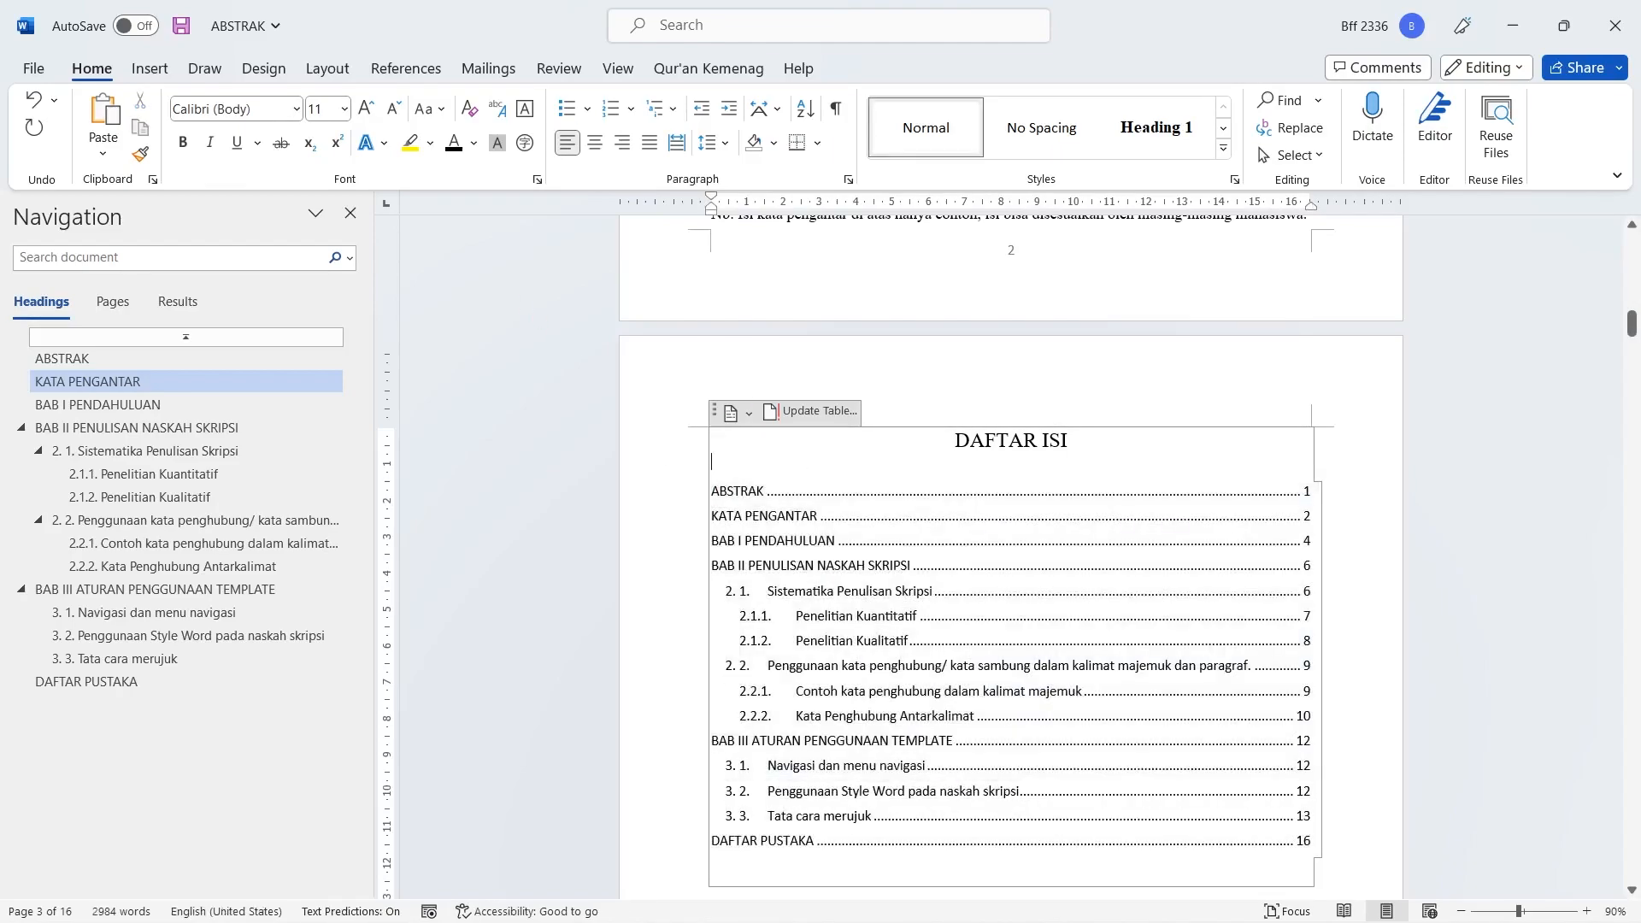
Set all table of contents entries from ABSTRAK to DAFTAR PUSTAKA in Times New Roman, size 12
left_click_drag(714, 488, 769, 840)
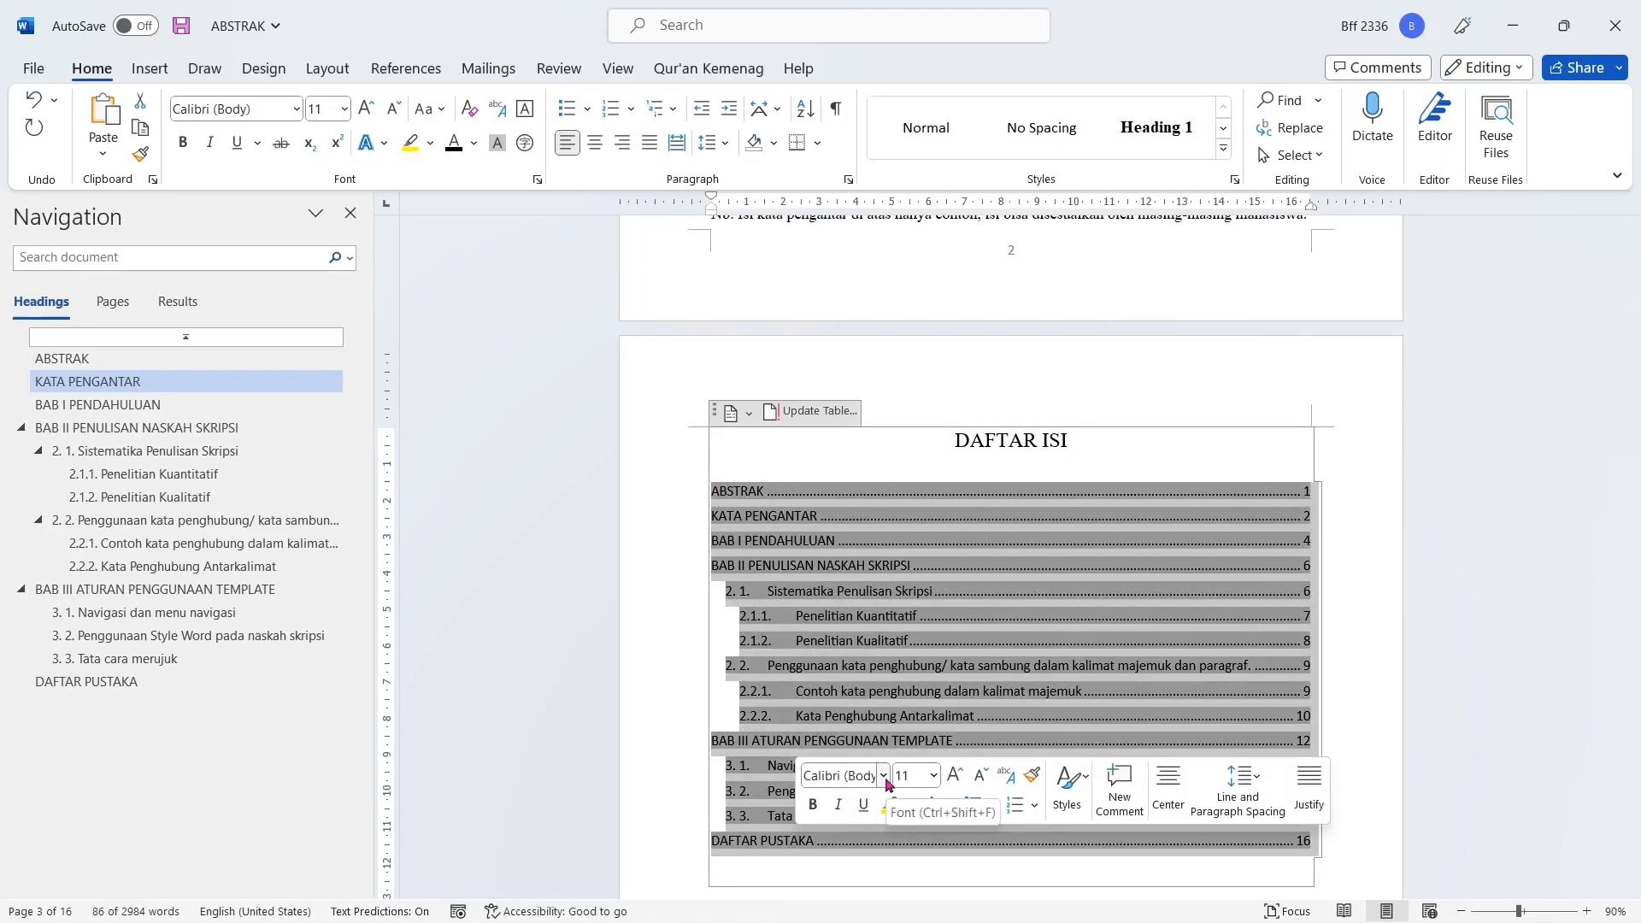
left_click(883, 775)
left_click(911, 321)
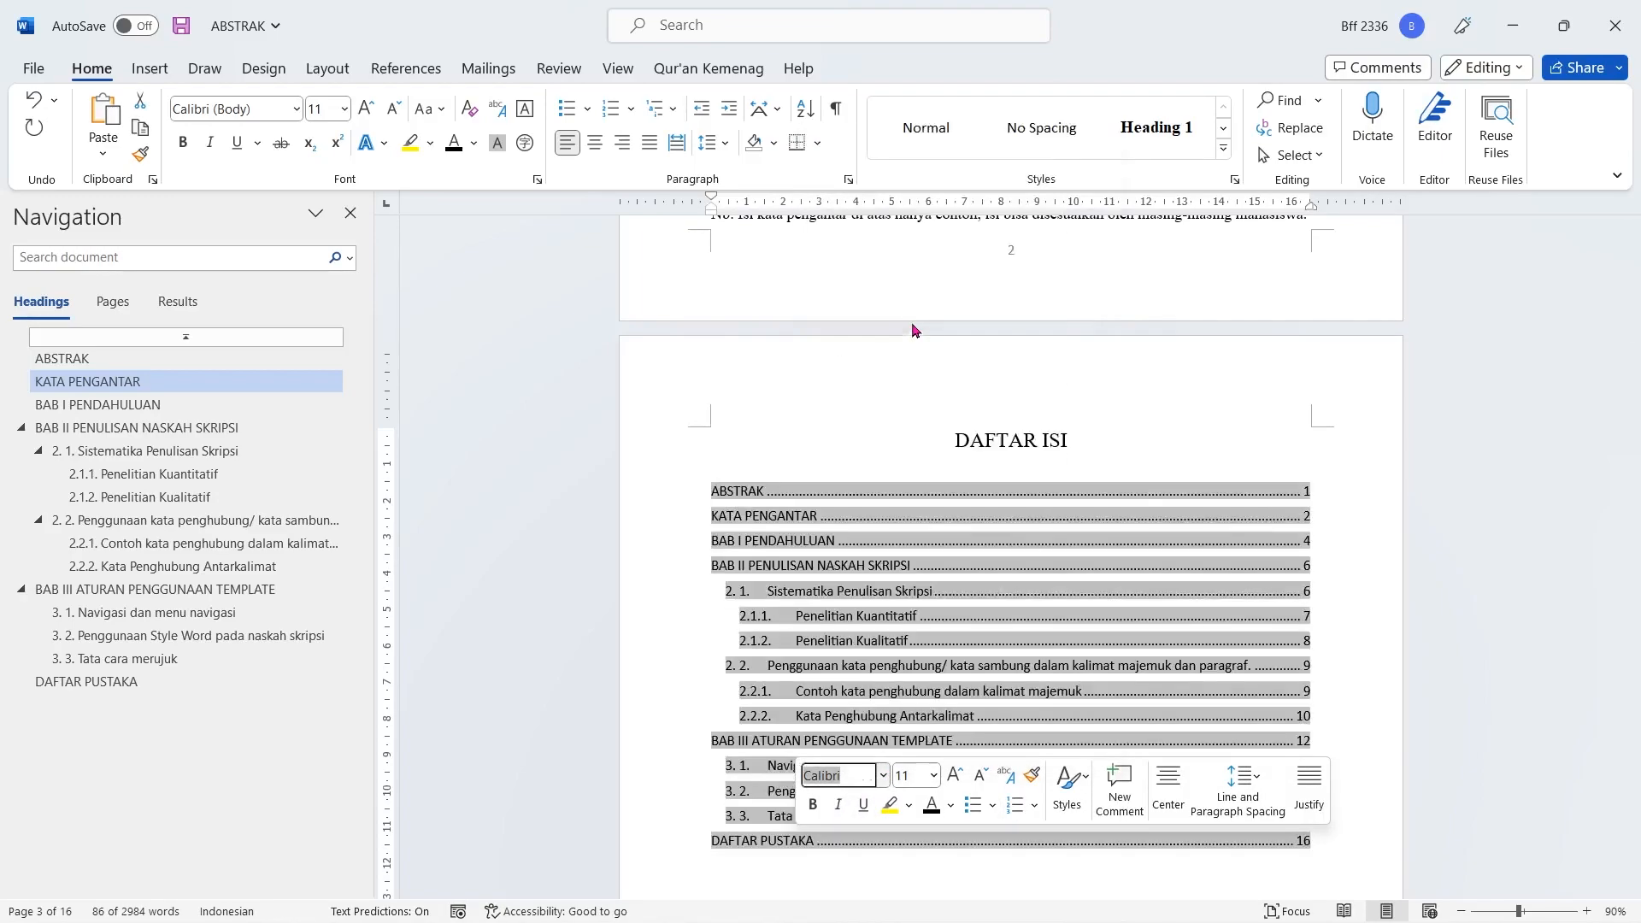
left_click(934, 776)
left_click(912, 467)
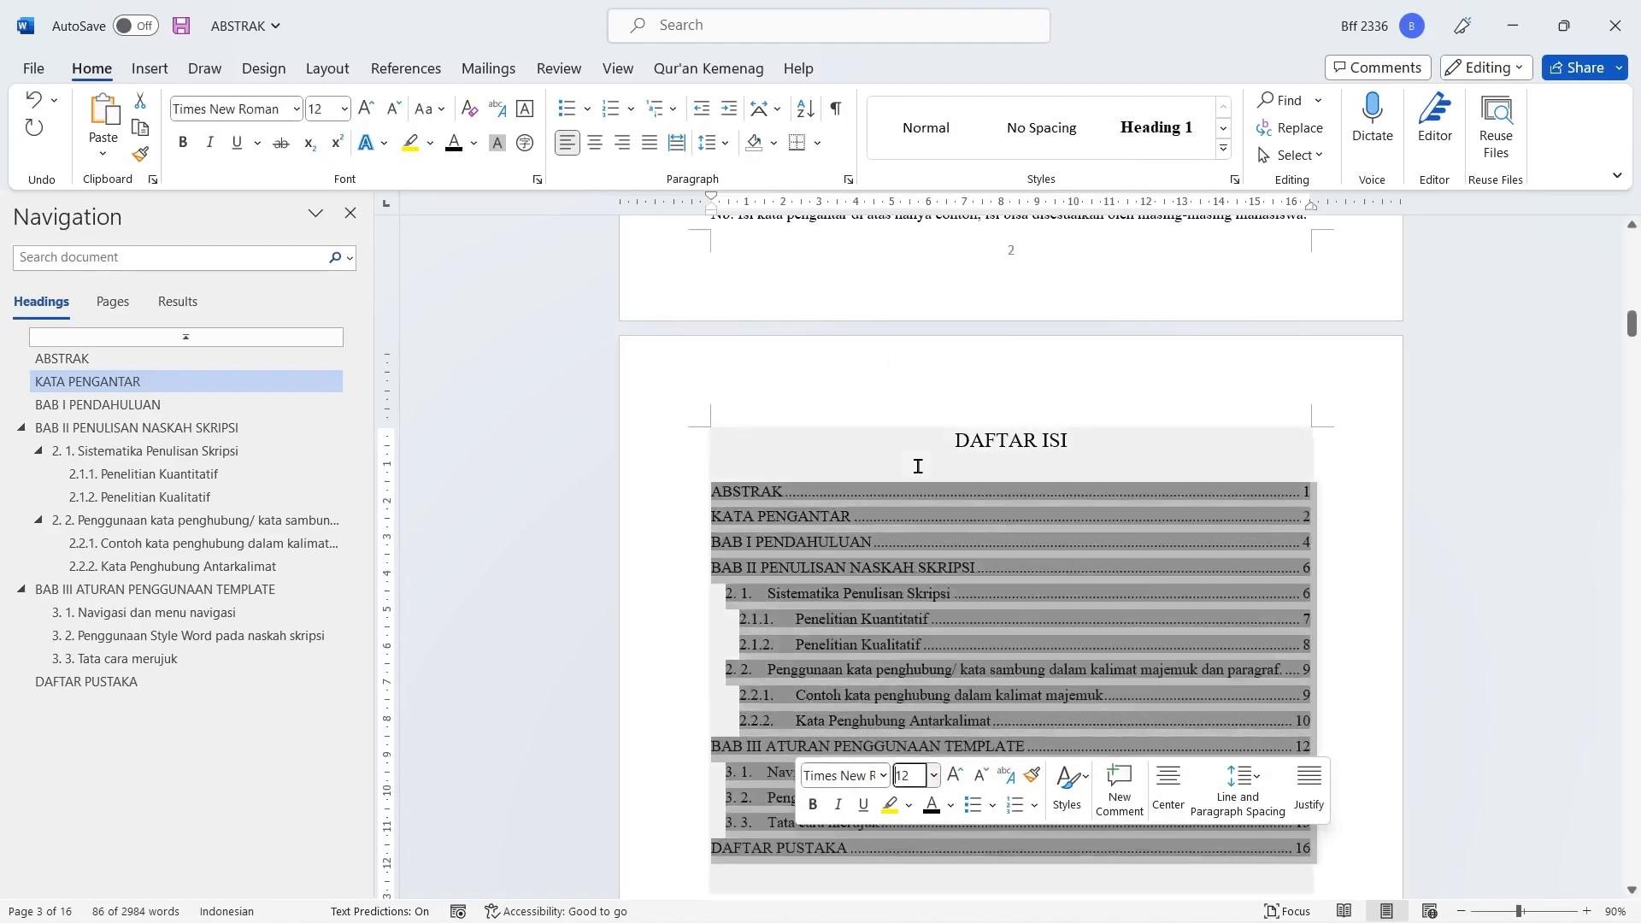
left_click(1194, 377)
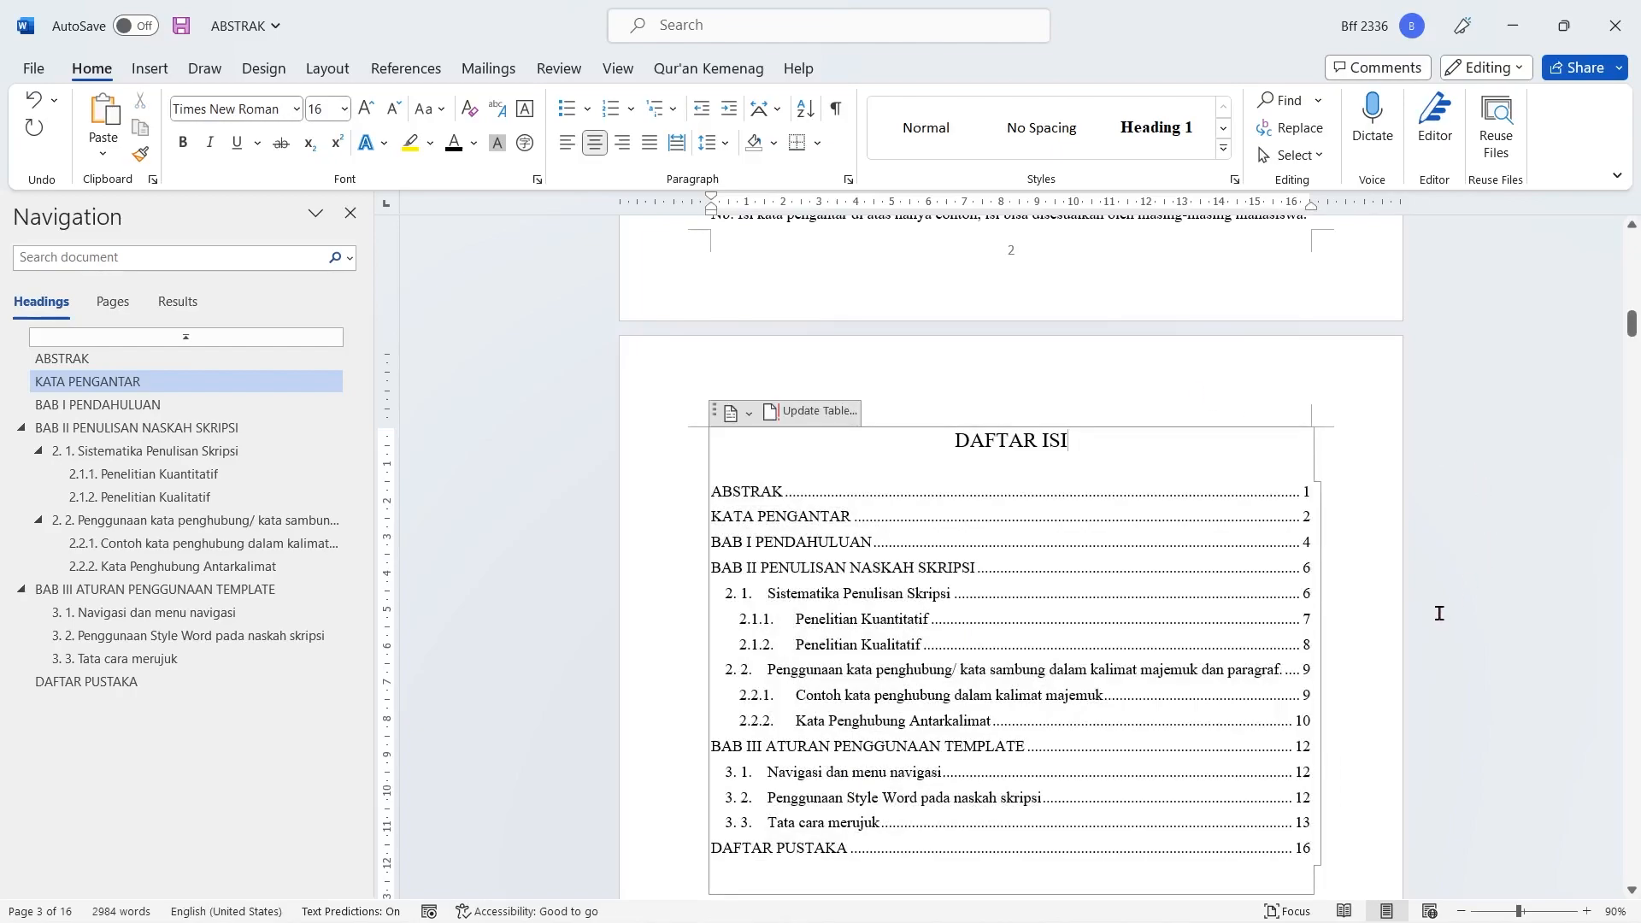
scroll(1439, 613, "down", 3)
scroll(1157, 729, "up", 2)
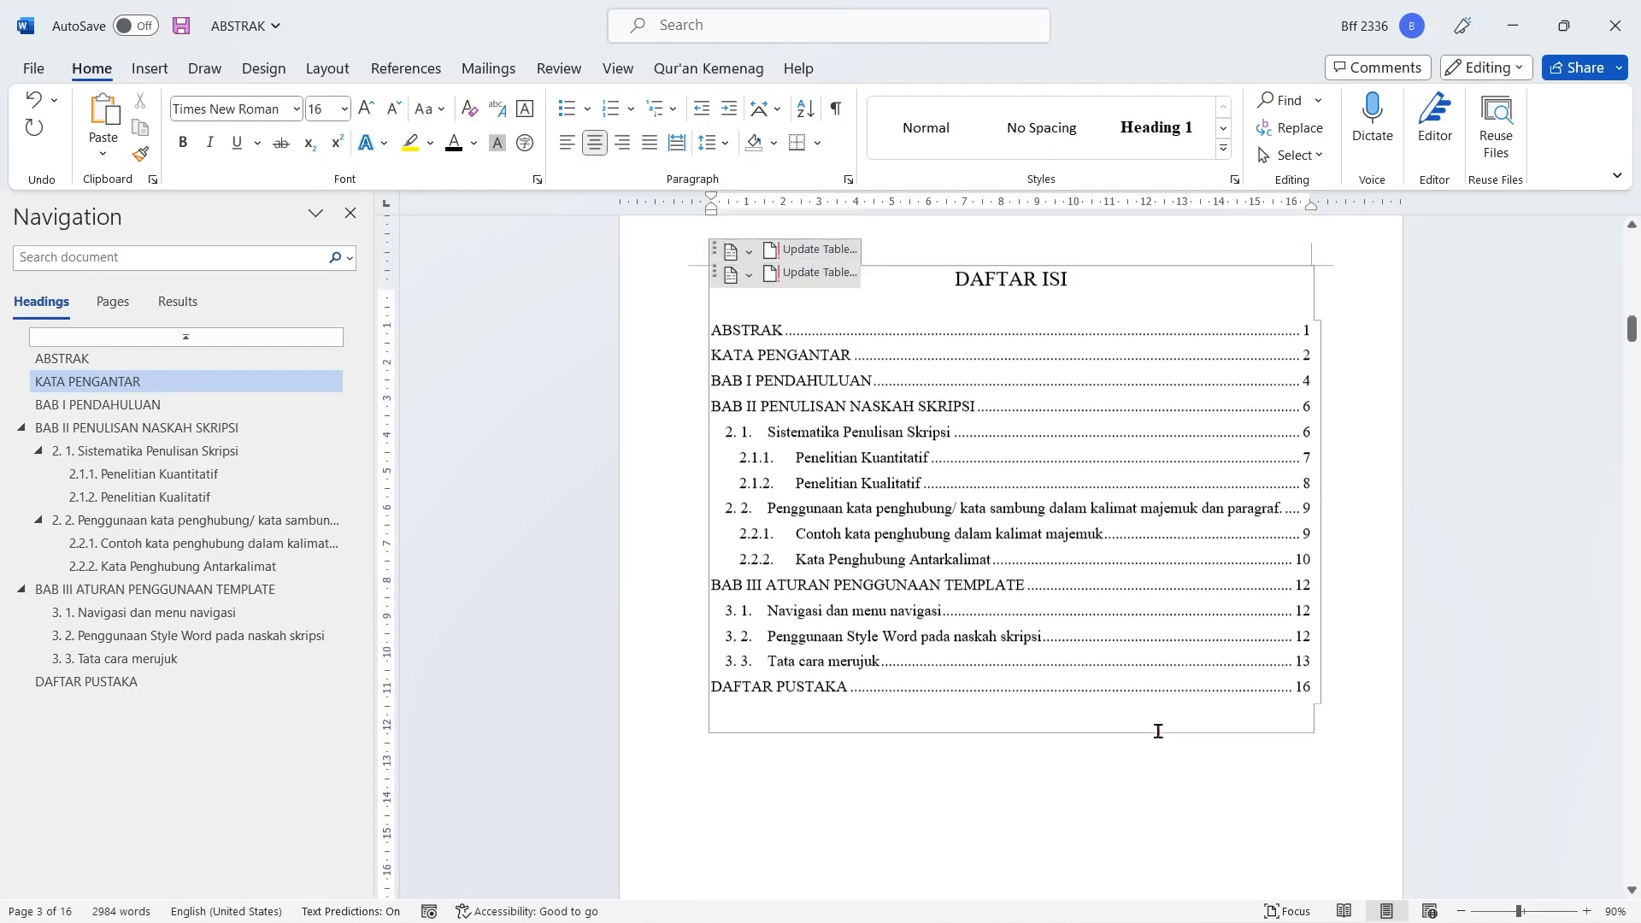
left_click(880, 799)
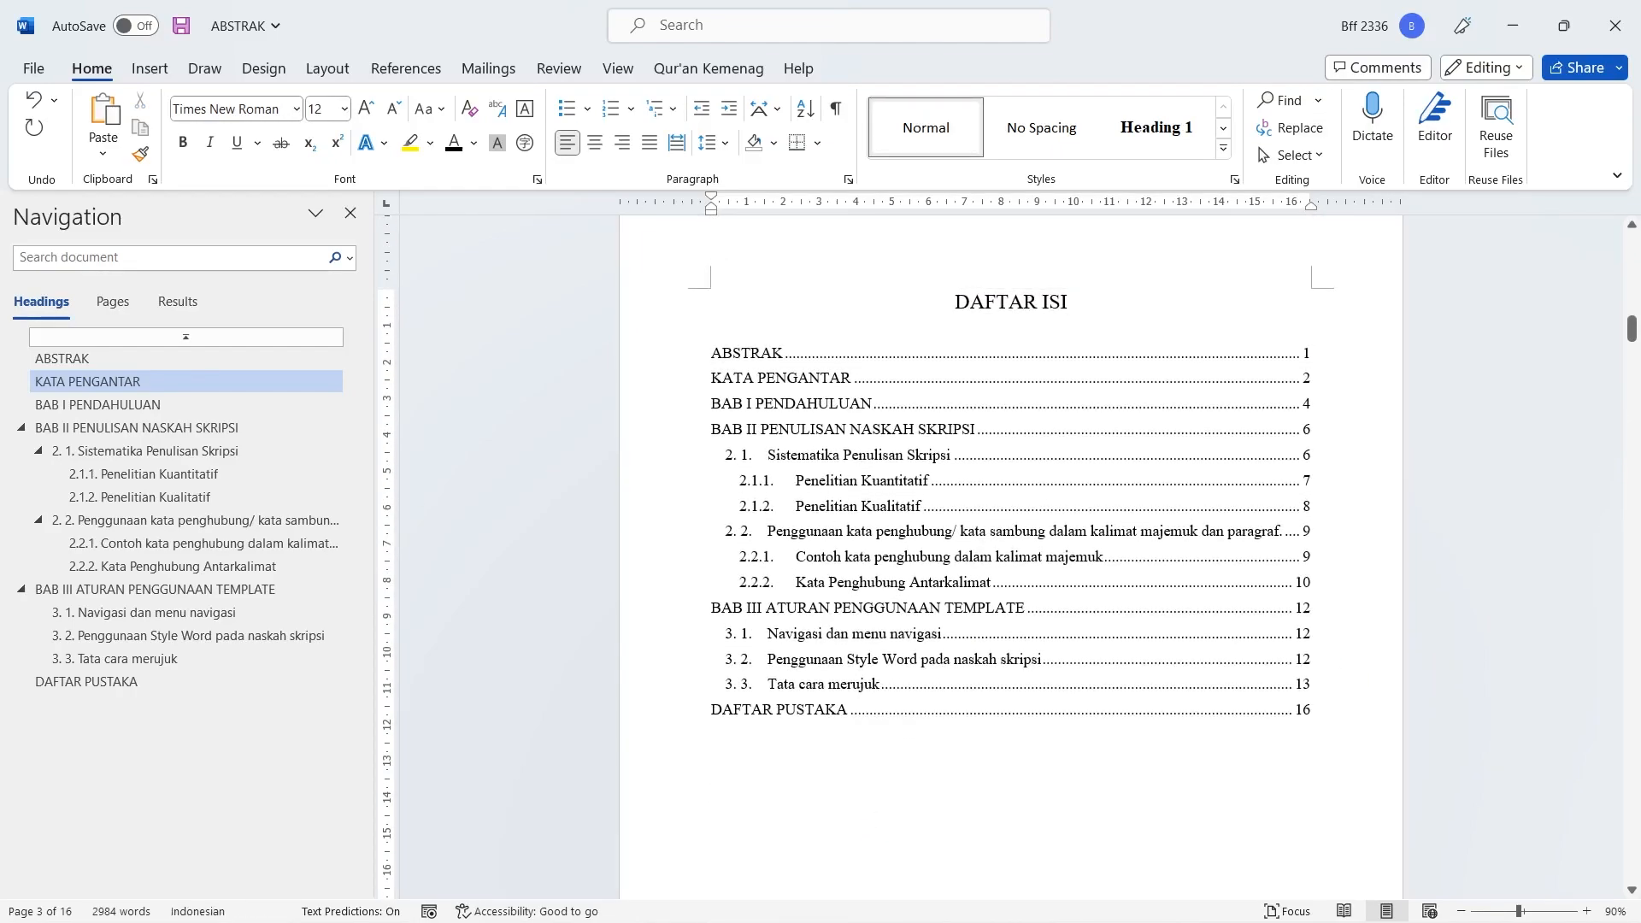